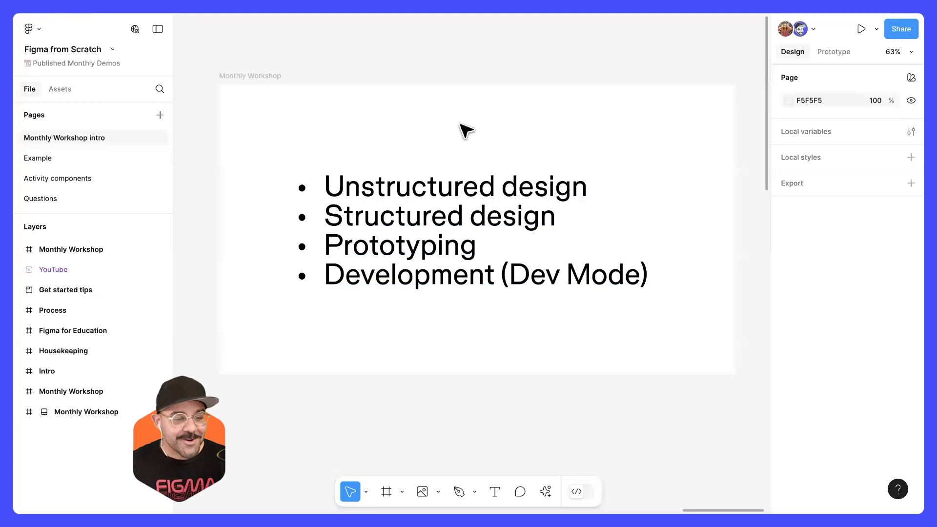
Step: Locate the "Get started tips" section on the Monthly Workshop intro page
drag(341, 125, 725, 149)
scroll(543, 203, down, 10)
drag(415, 246, 628, 219)
drag(364, 309, 543, 237)
scroll(389, 254, up, 6)
scroll(409, 257, down, 3)
drag(404, 250, 397, 228)
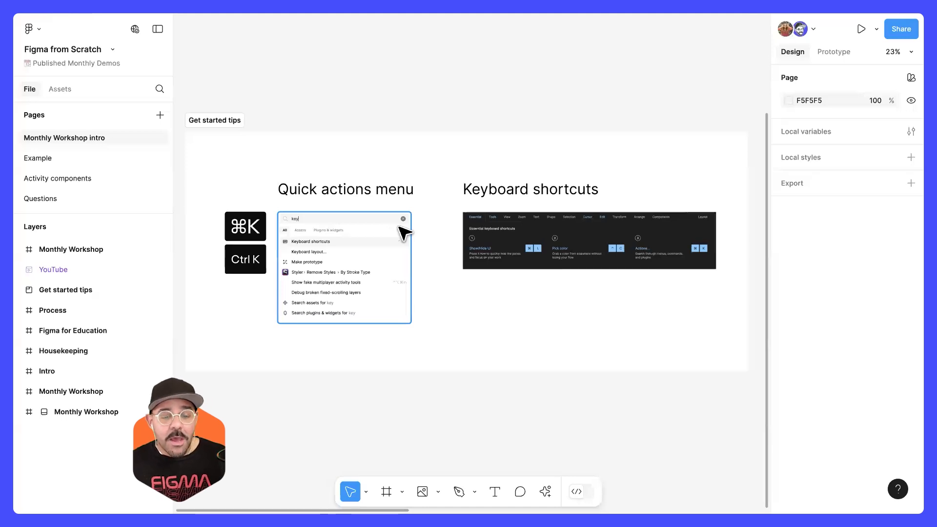
Step: Examine the Quick actions menu example and its two key combinations in the "Get started tips" section
scroll(328, 209, up, 5)
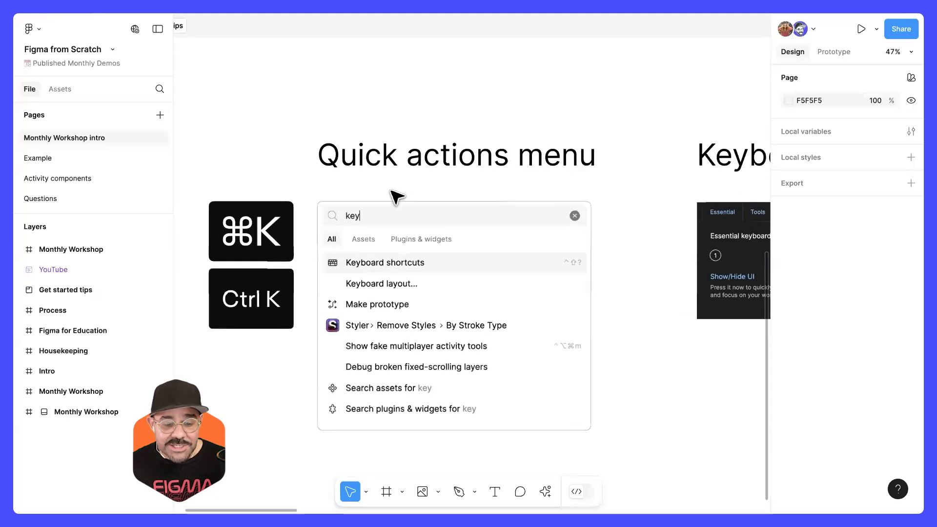
scroll(397, 195, up, 1)
scroll(396, 192, down, 4)
click(314, 259)
scroll(307, 257, up, 2)
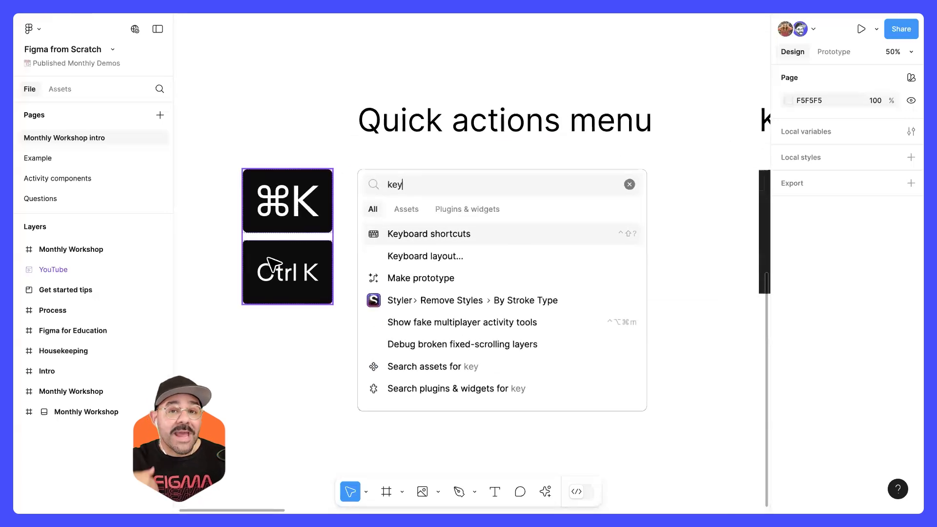
click(342, 252)
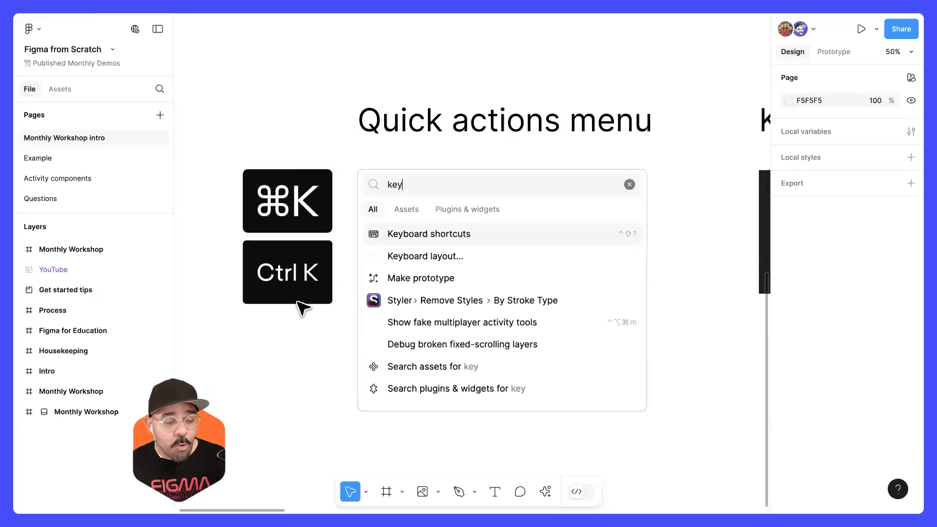
scroll(324, 303, down, 3)
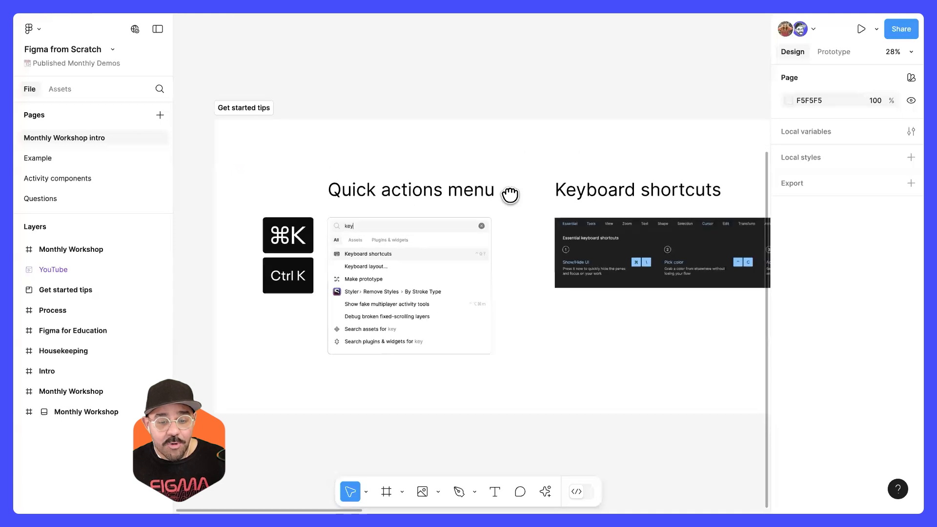
scroll(510, 195, down, 2)
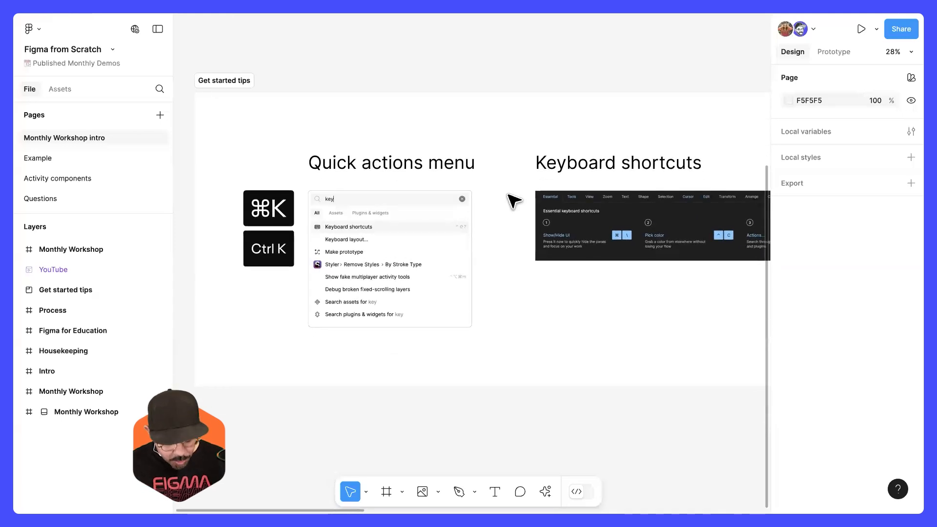
Step: Bring up the quick actions search and look for "place image"
key(ctrl+k)
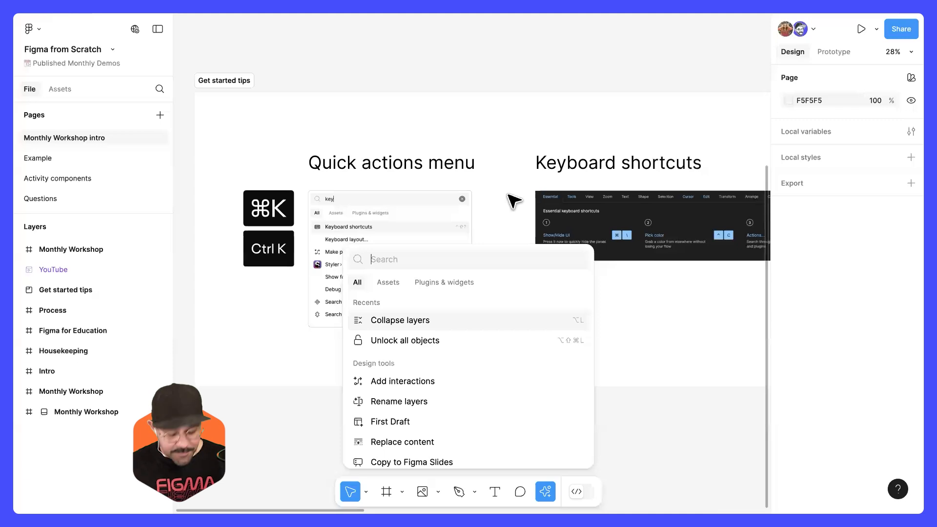
text(place m)
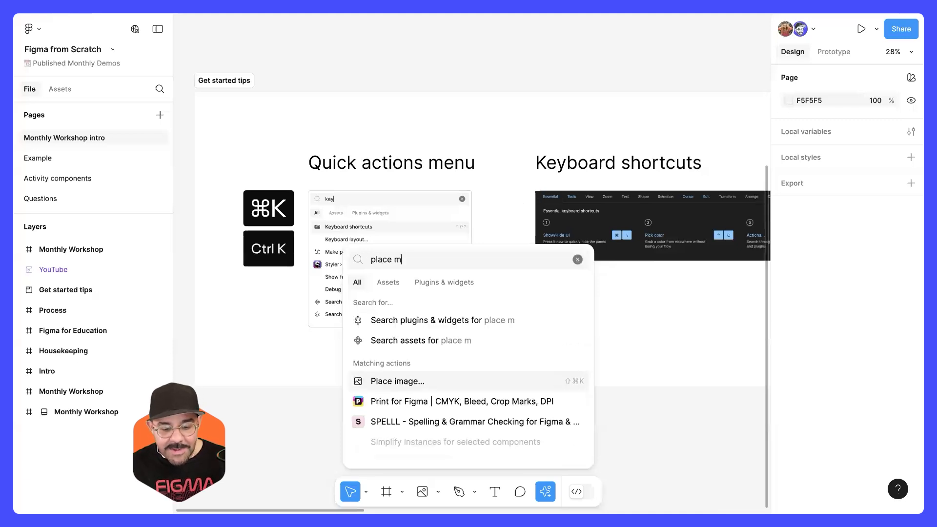
key(BackSpace)
text(image)
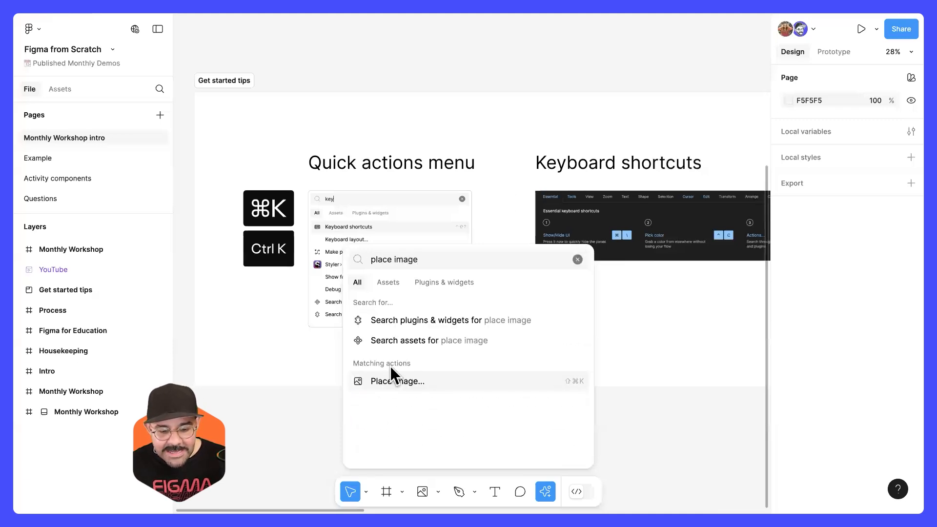
Step: Replace the quick actions query with "keyboard" and open the Keyboard shortcuts reference
key(super+a)
key(BackSpace)
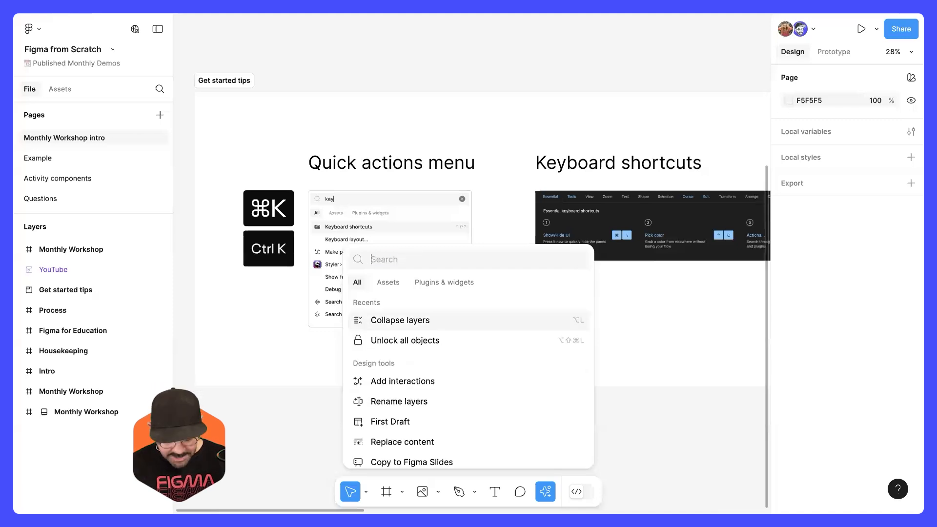
text(keyboa)
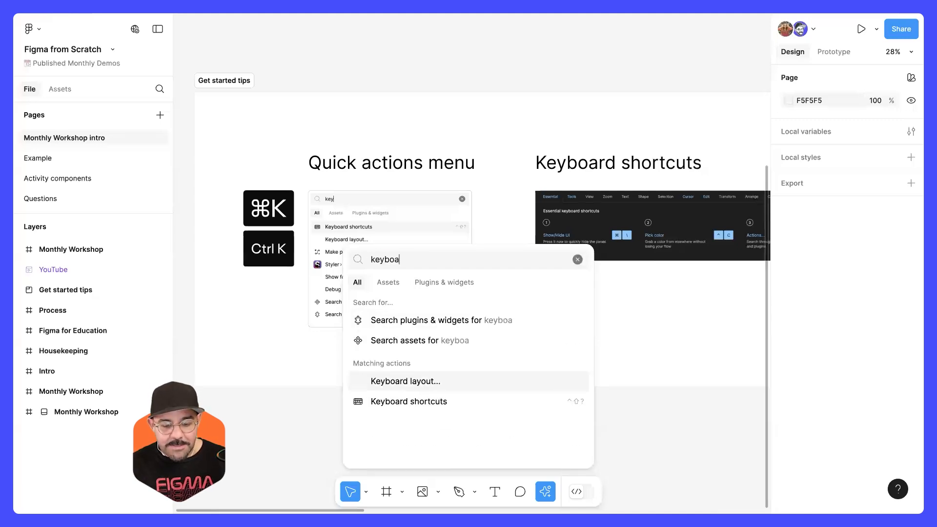
text(rd)
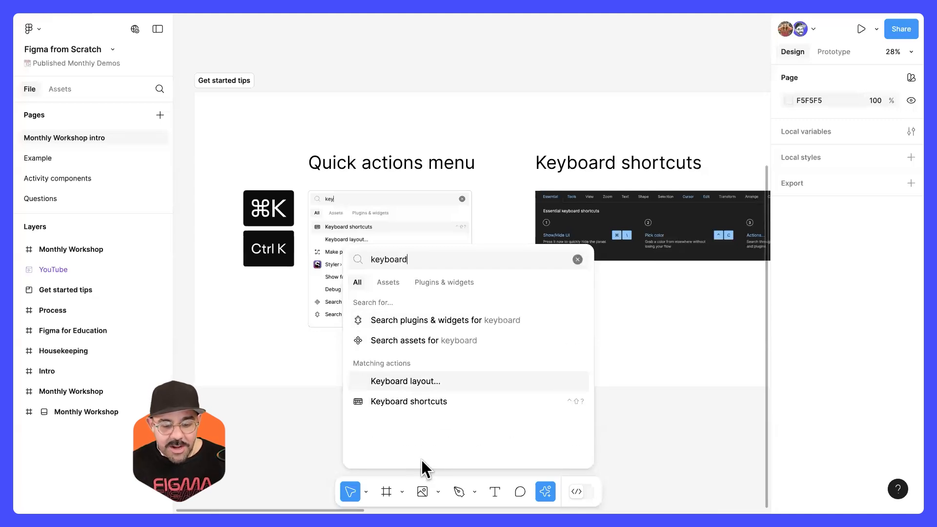
click(404, 405)
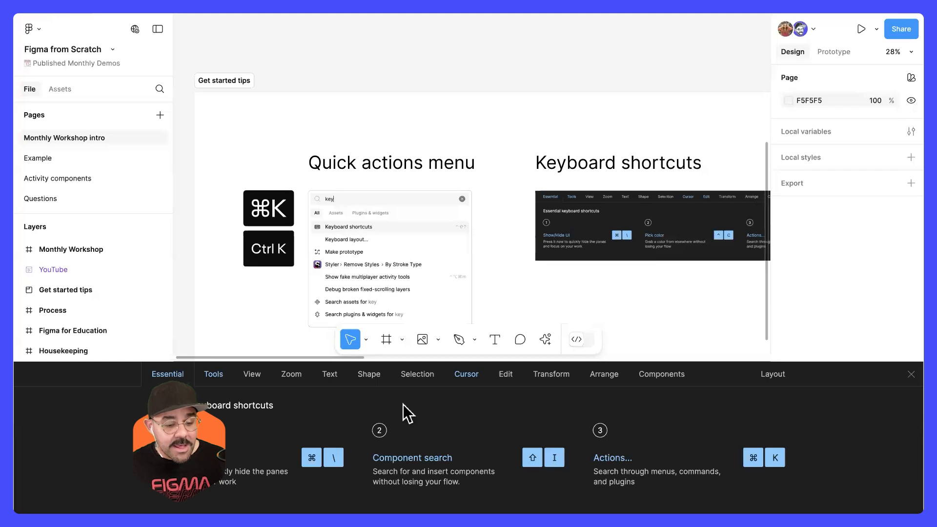
Step: Look through the Tools, View, Zoom, Text, Shape, Selection and Edit shortcut categories and close the shortcuts reference
click(218, 380)
click(250, 380)
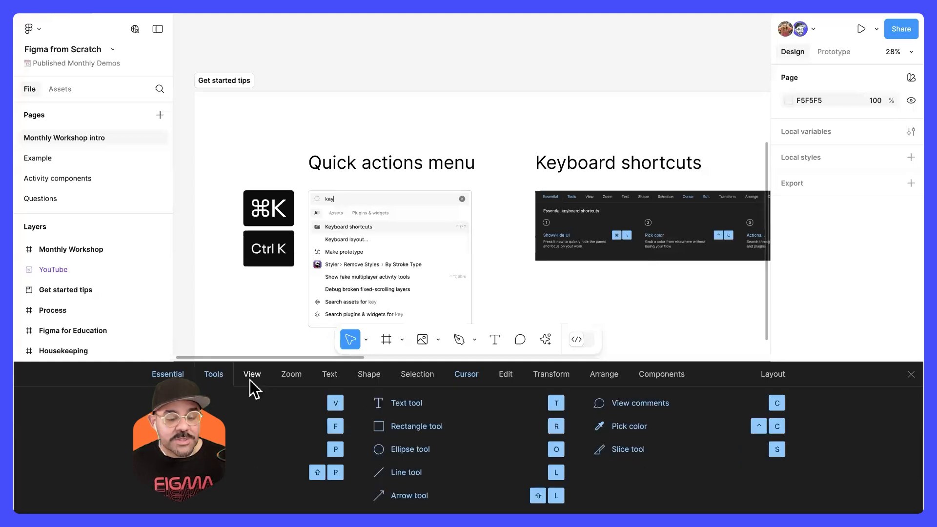
click(293, 382)
click(328, 379)
click(369, 380)
click(417, 380)
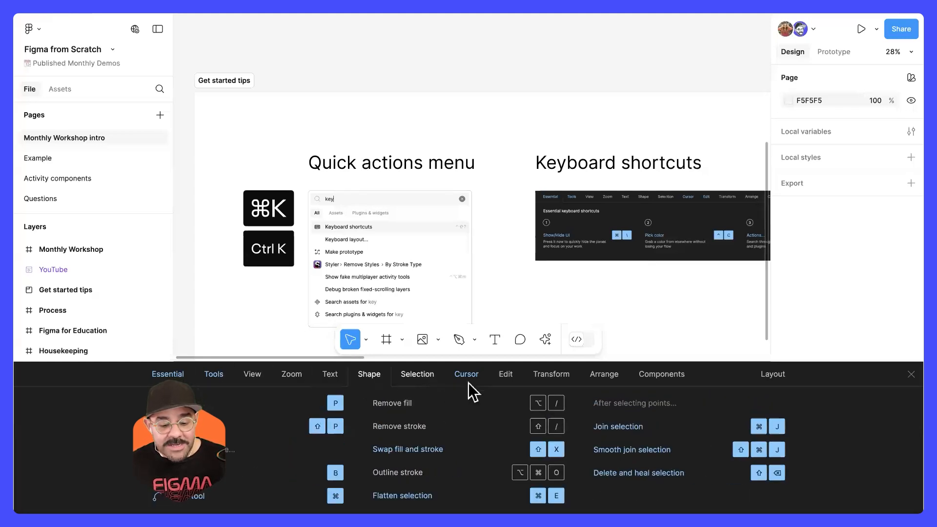
click(508, 376)
key(ctrl+shift+slash)
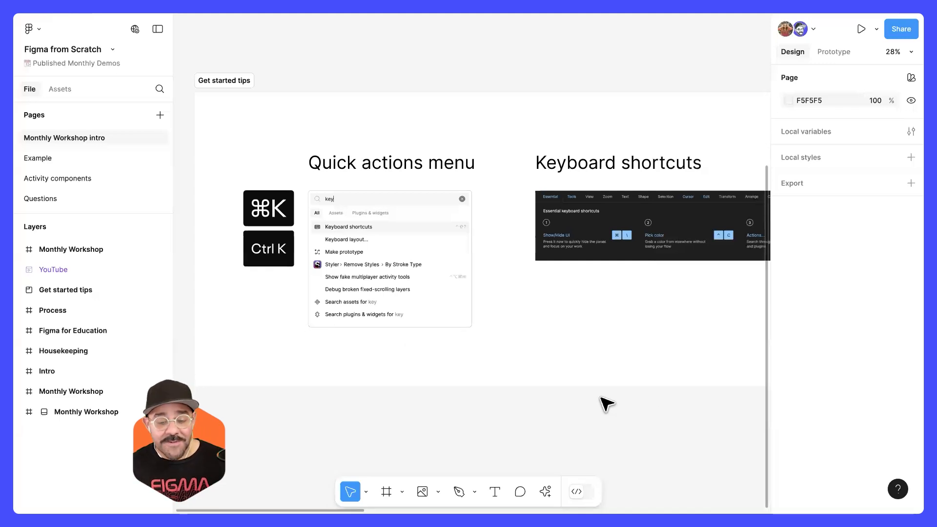
Step: Reopen the keyboard shortcuts reference from the help resources, review the View category and close it
scroll(496, 335, right, 3)
scroll(488, 343, up, 3)
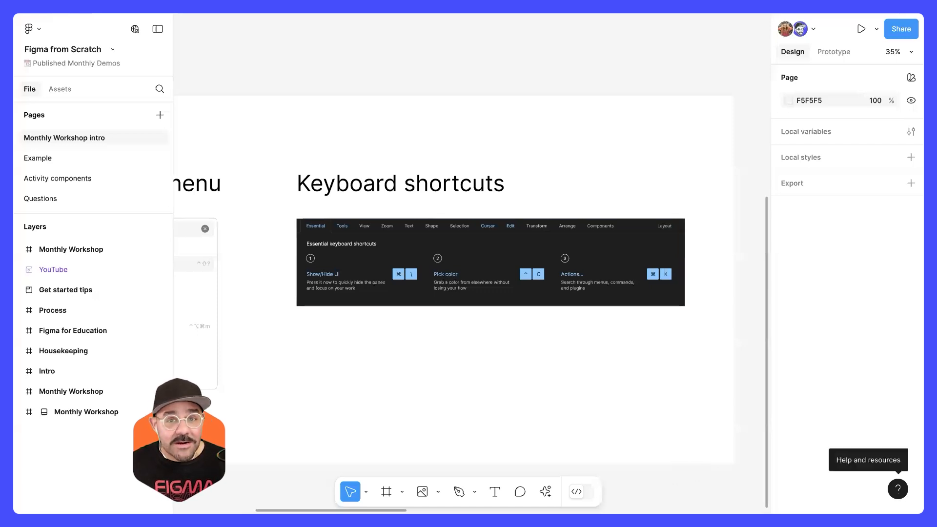
click(898, 489)
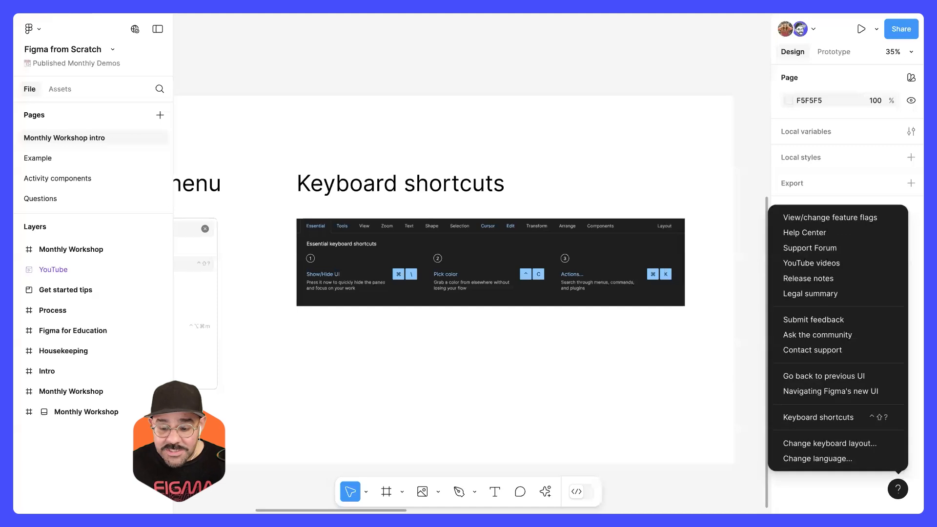
click(859, 415)
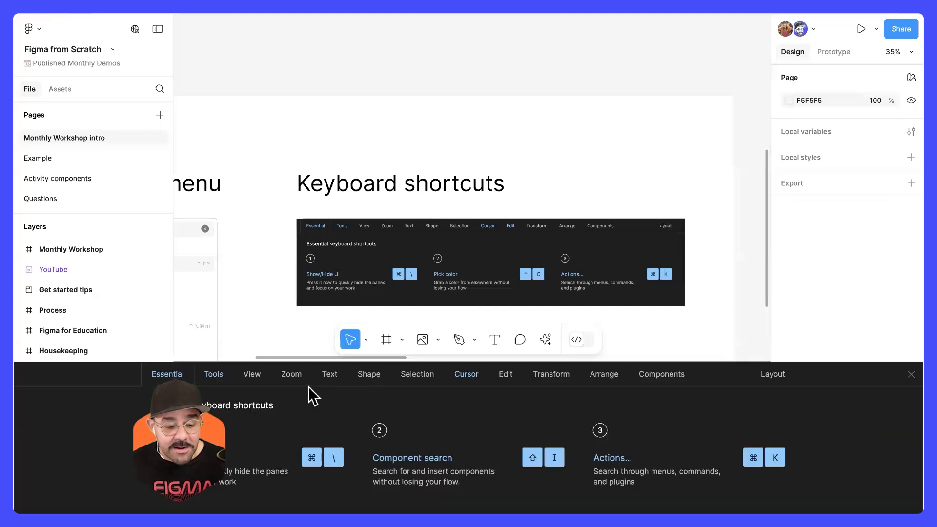
click(252, 376)
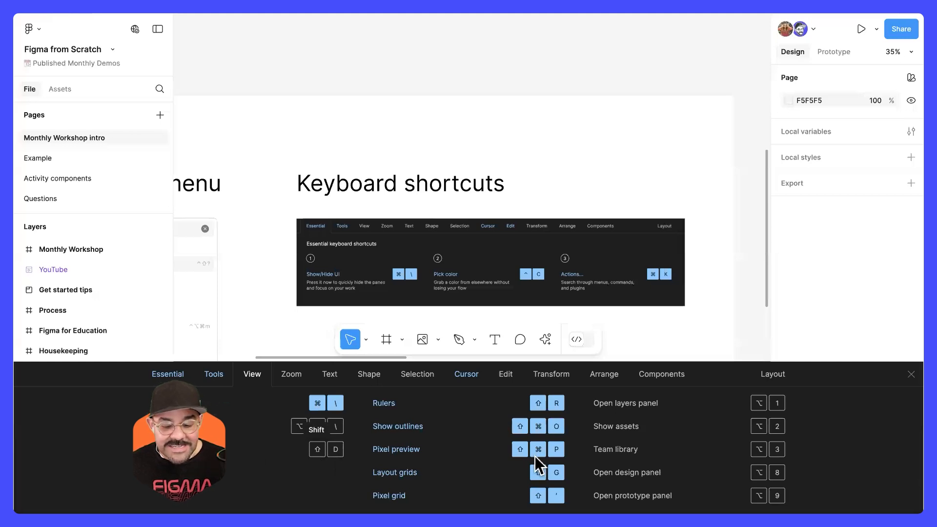
key(ctrl+shift+?)
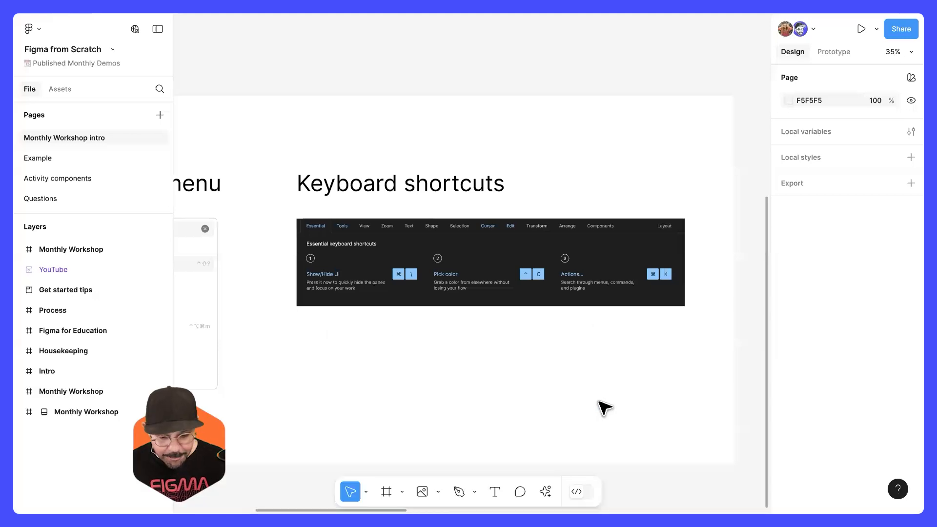
Step: Turn Dev Mode on and off again, and check the Tools and View categories of the keyboard shortcuts reference
key(shift+d)
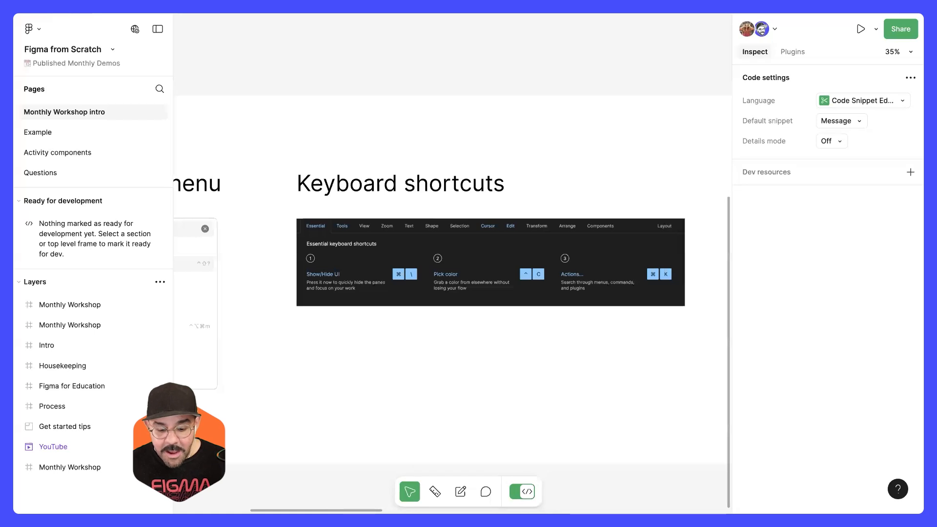
key(shift+d)
click(898, 489)
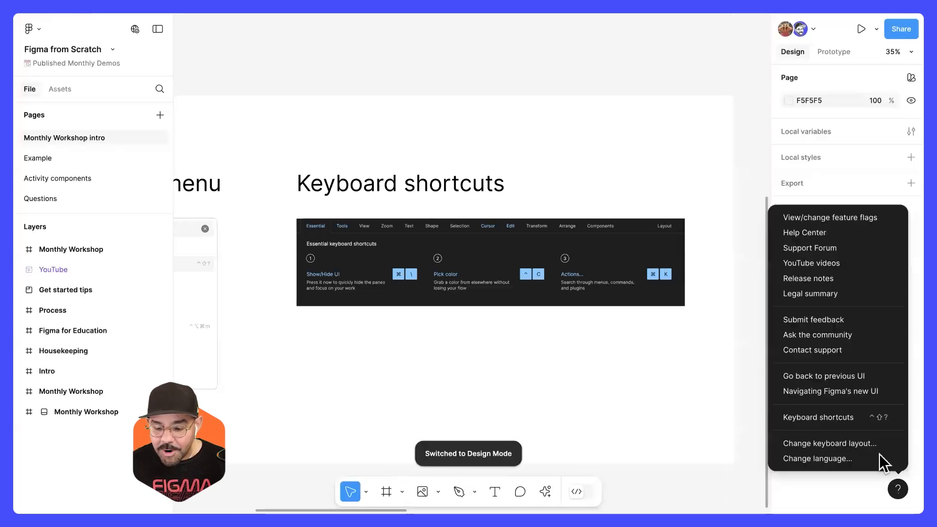
click(859, 419)
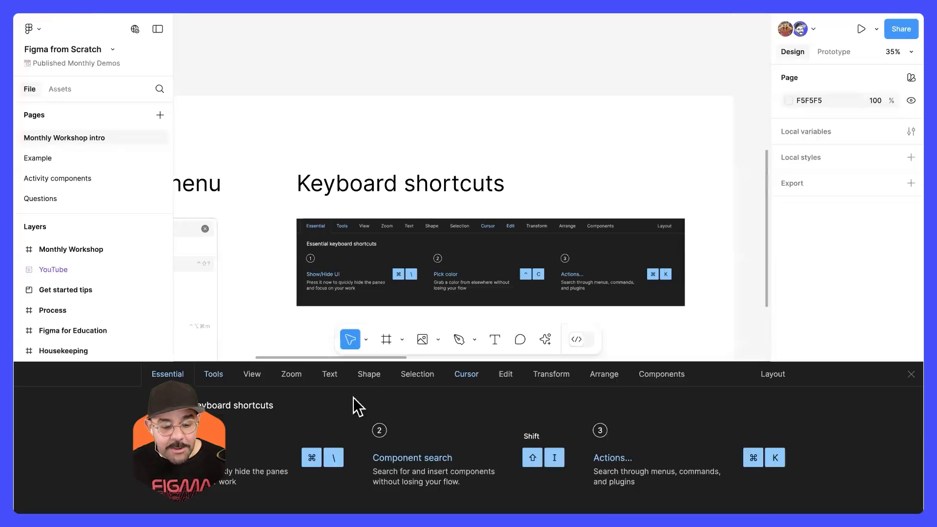
click(251, 373)
click(210, 374)
click(250, 375)
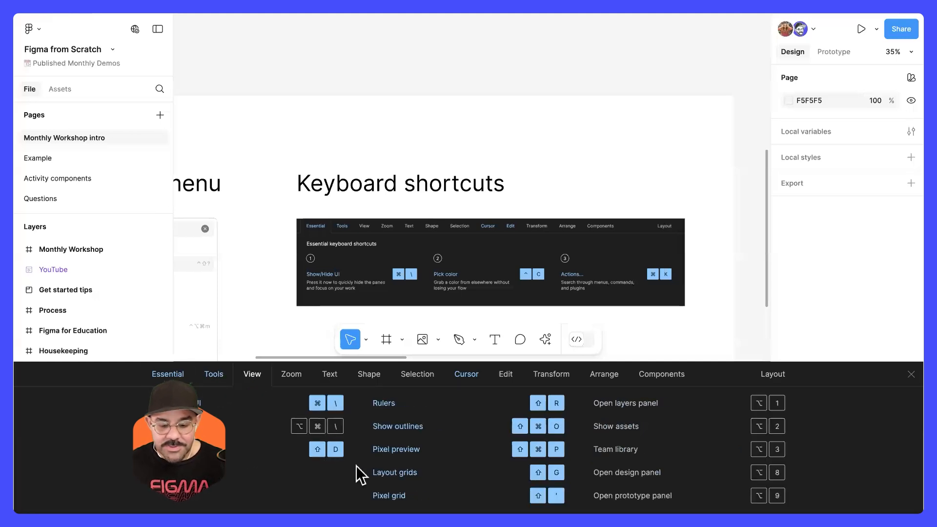
key(Escape)
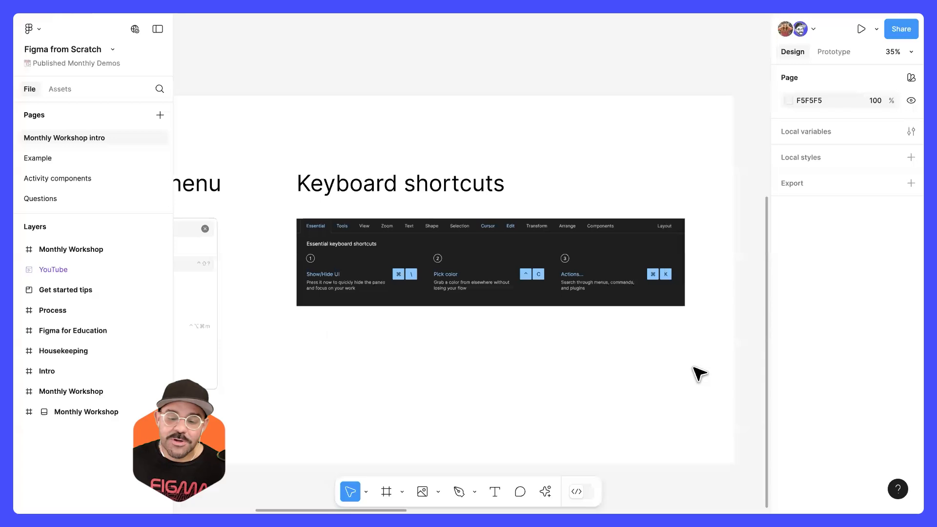
Step: Select the "Get started tips" section and look over both of its tips
click(700, 376)
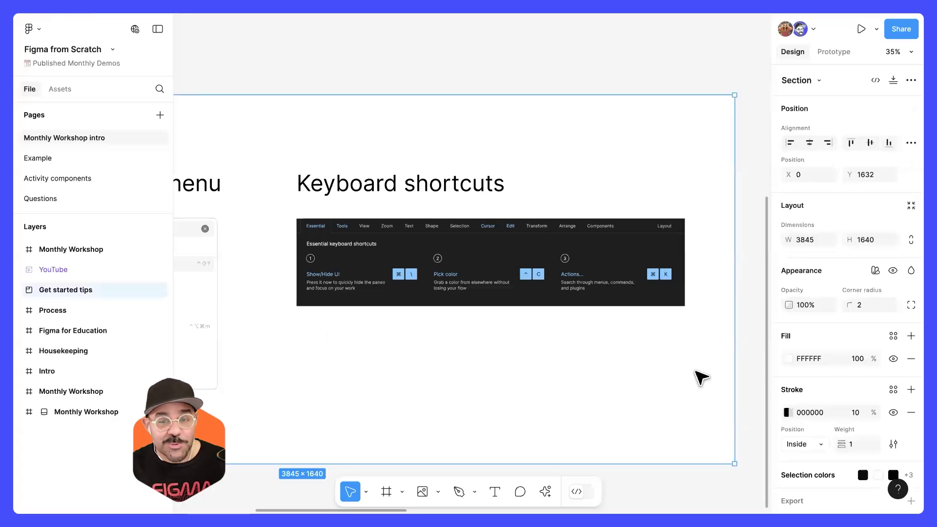
scroll(674, 373, down, 5)
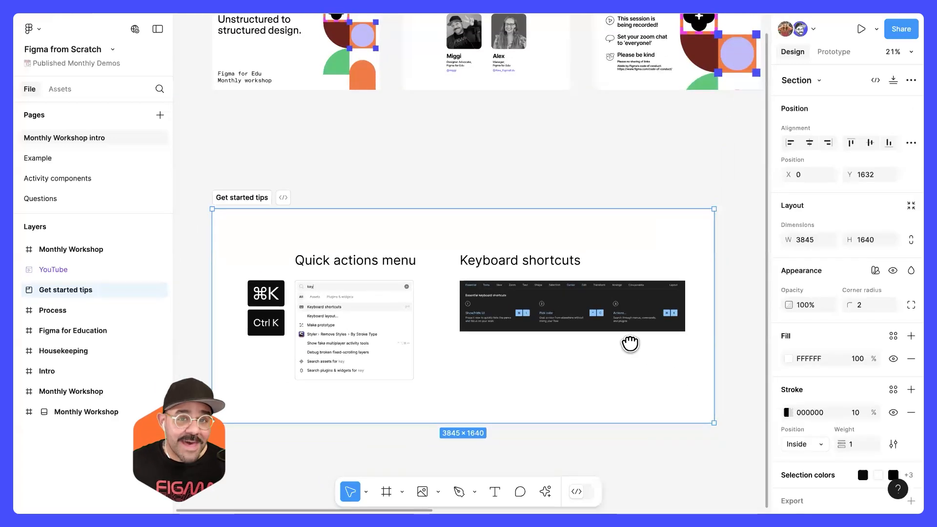
scroll(627, 343, down, 2)
drag(614, 348, 619, 312)
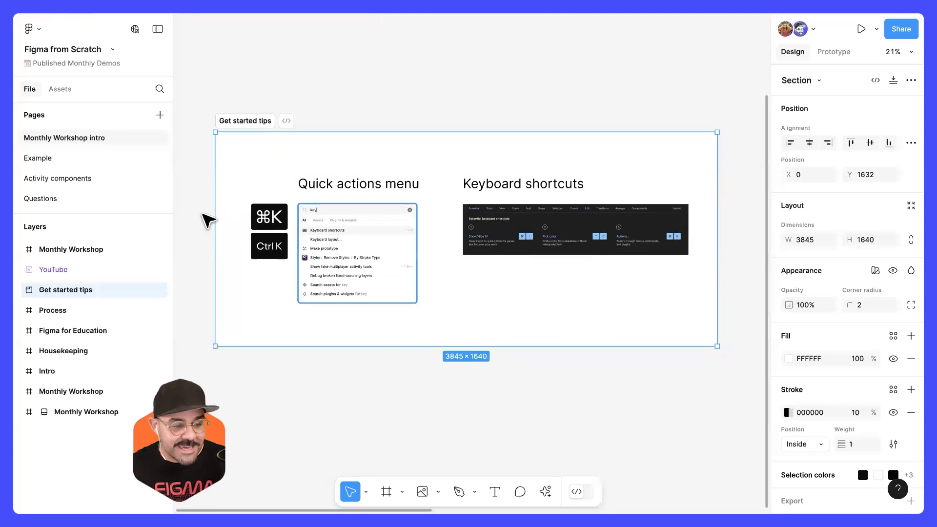
Step: Switch to the Example page and look over the Monthly Workshop cover and the design examples
click(112, 156)
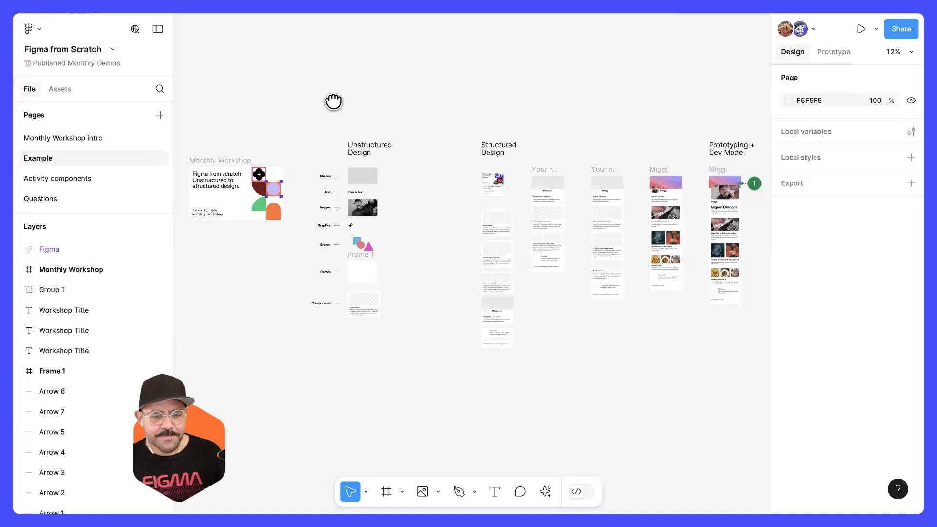
scroll(332, 100, left, 3)
scroll(298, 120, up, 2)
scroll(295, 147, up, 5)
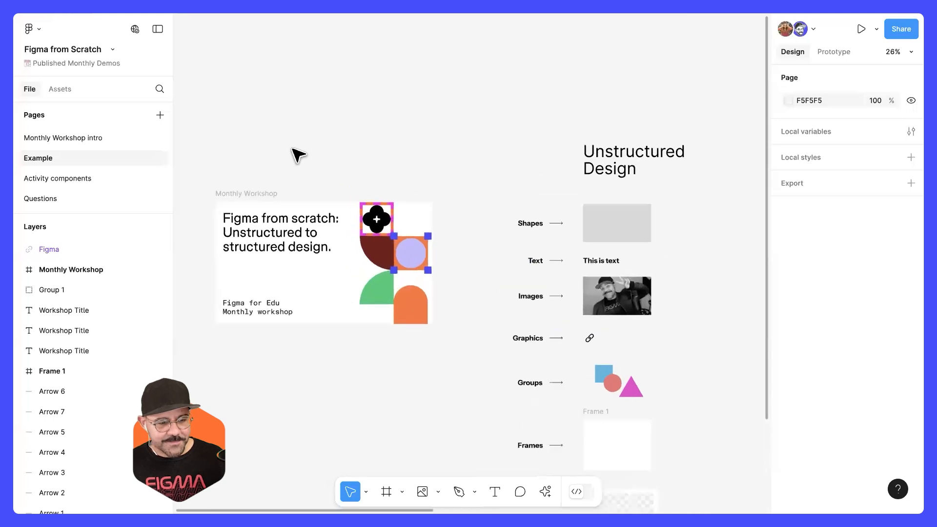
scroll(309, 101, down, 3)
scroll(324, 130, up, 5)
scroll(349, 156, up, 4)
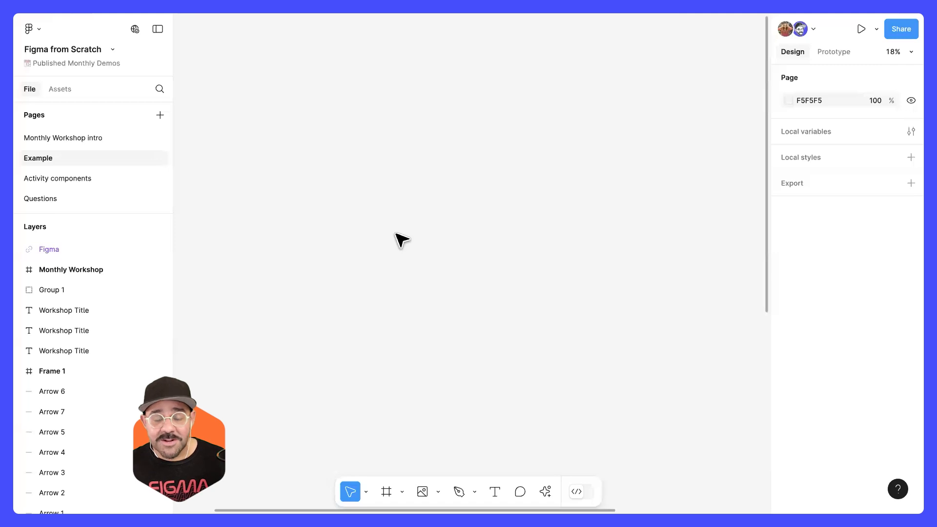
Step: Select the grey rectangle beside the Shapes label in the Unstructured Design column
drag(439, 347, 450, 253)
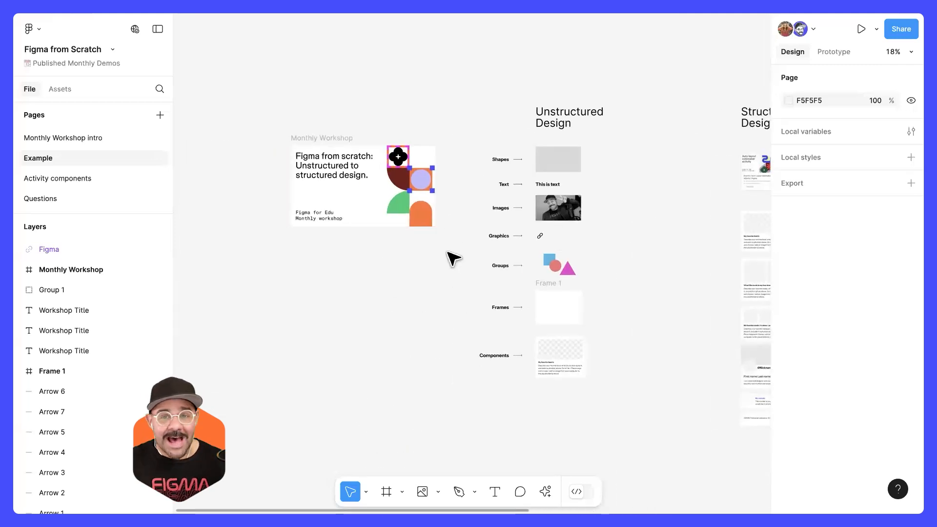
scroll(457, 223, up, 1)
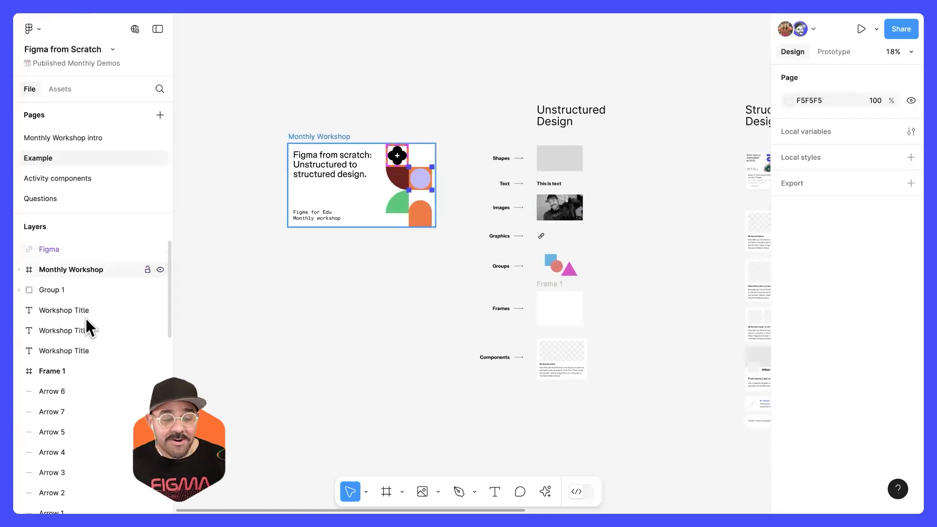
click(560, 161)
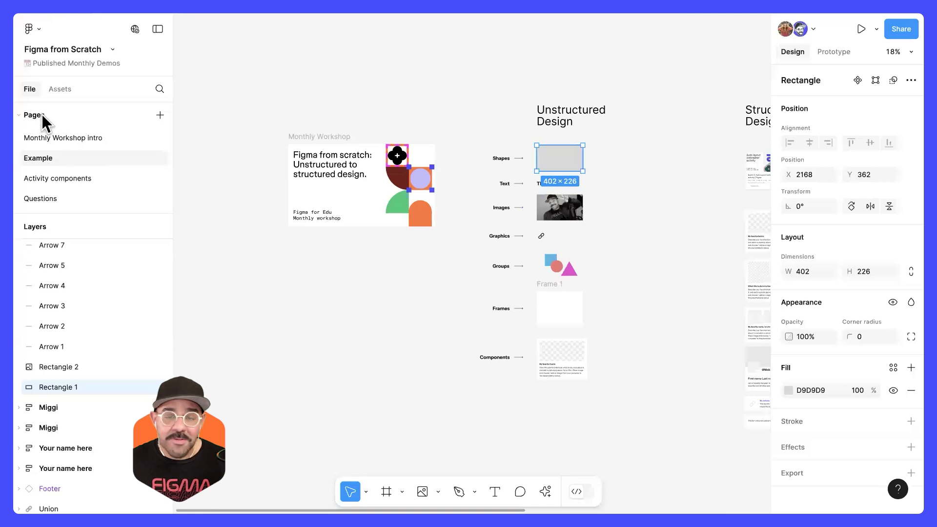
Step: Look through the Monthly Workshop intro, Activity components and Questions pages, and return to the Example page
click(63, 137)
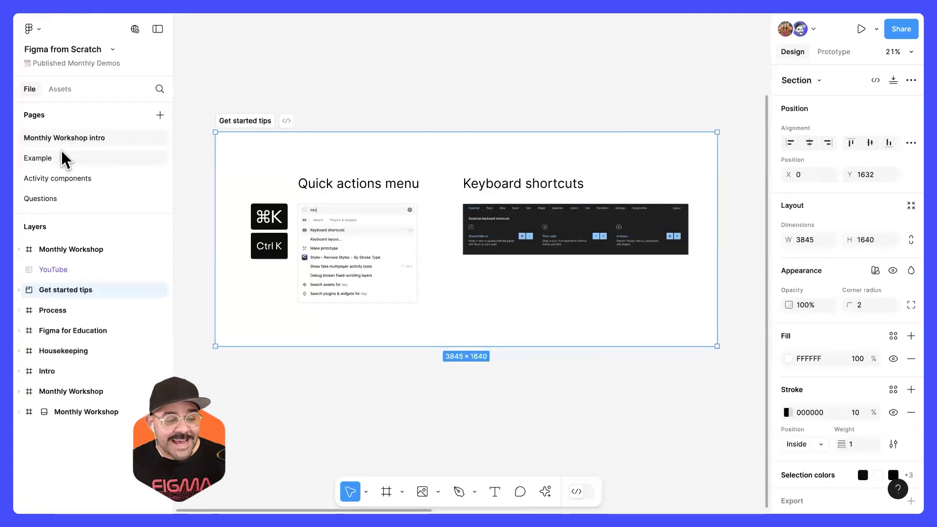
click(64, 158)
click(72, 183)
click(63, 195)
click(64, 180)
click(52, 158)
click(68, 140)
click(59, 152)
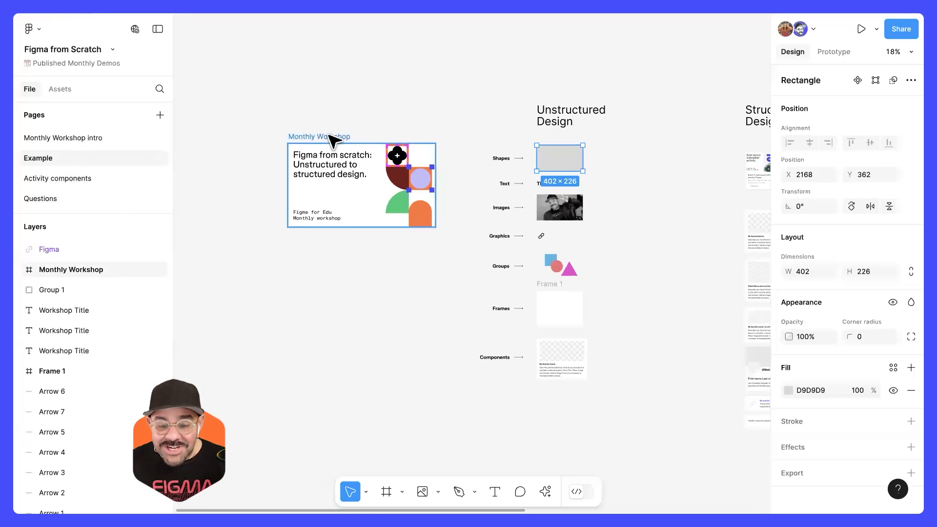
Step: Select the photo beside the Images label in the Unstructured Design column, and clear the selection
click(574, 214)
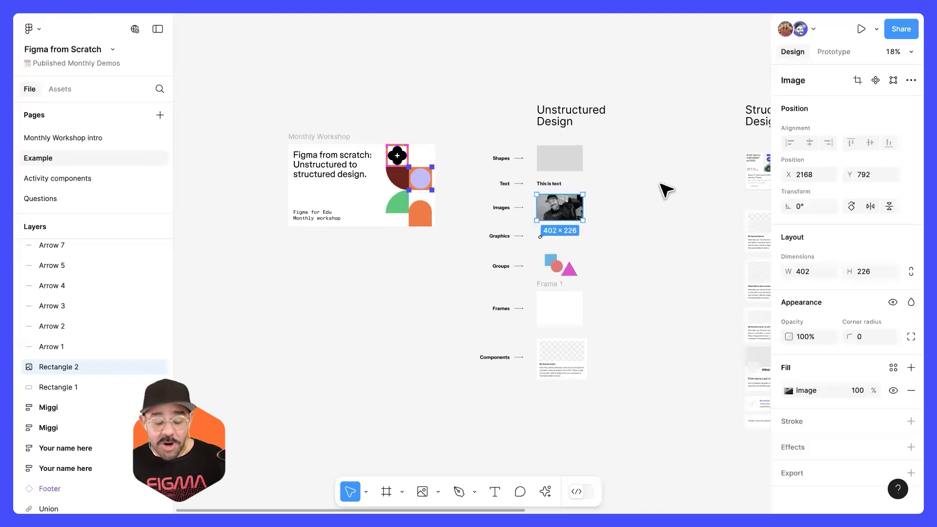
click(644, 201)
scroll(588, 232, up, 5)
scroll(568, 201, up, 1)
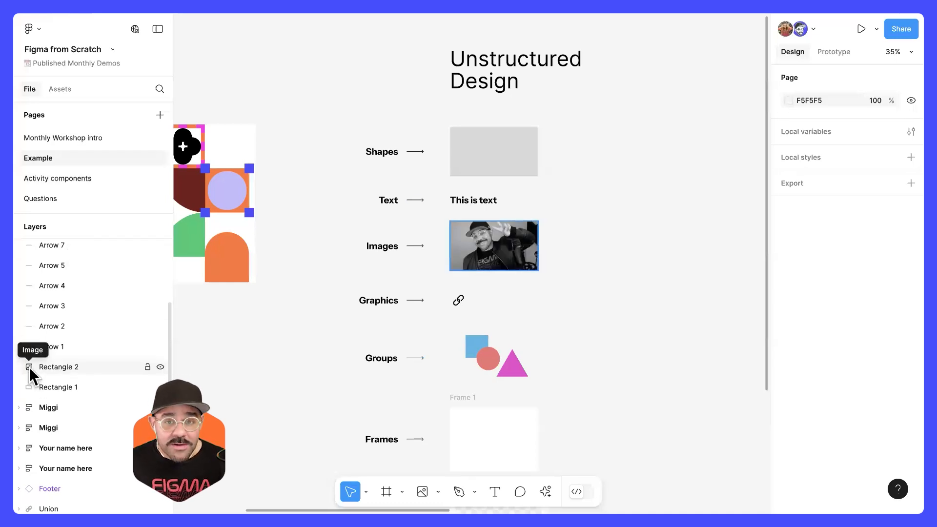
Step: Locate the Footer component, the Union graphic and the Monthly Workshop frame from their layers, and return to the Unstructured Design column
scroll(37, 375, down, 3)
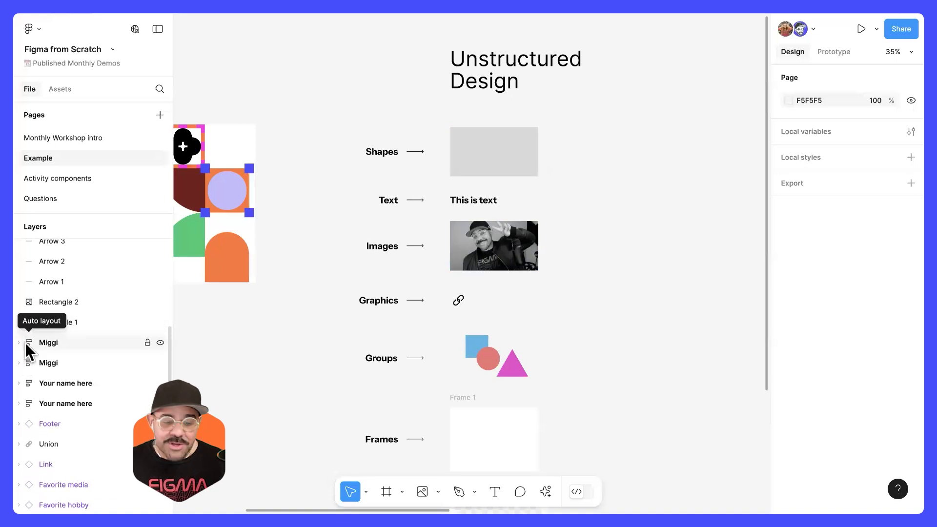
double_click(30, 425)
double_click(28, 444)
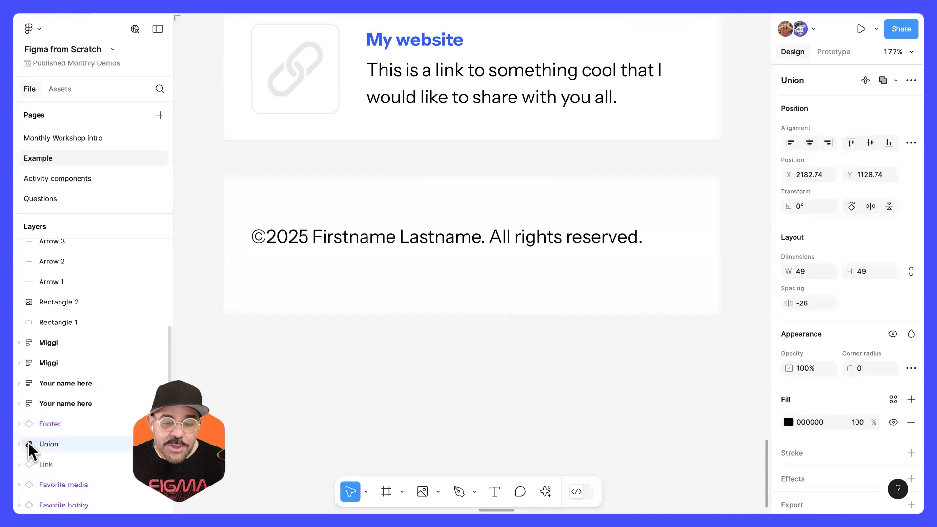
scroll(57, 337, up, 5)
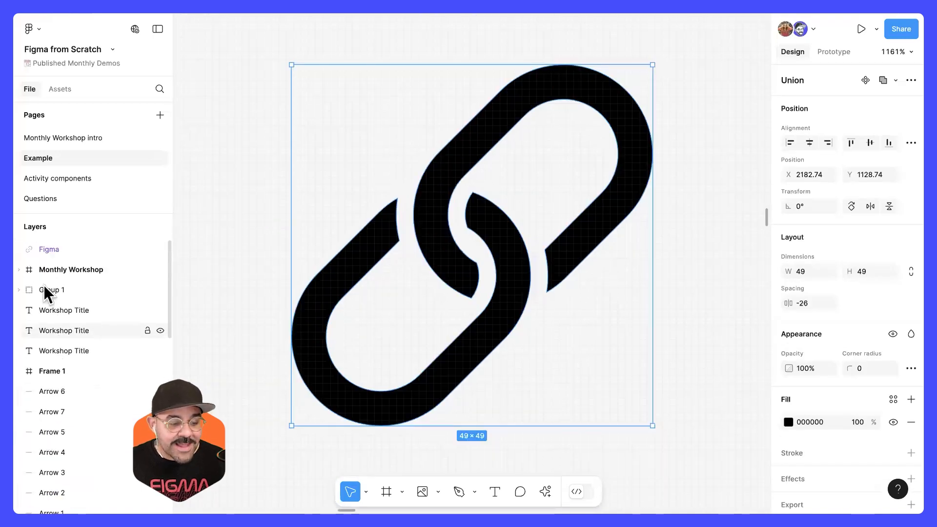
double_click(27, 270)
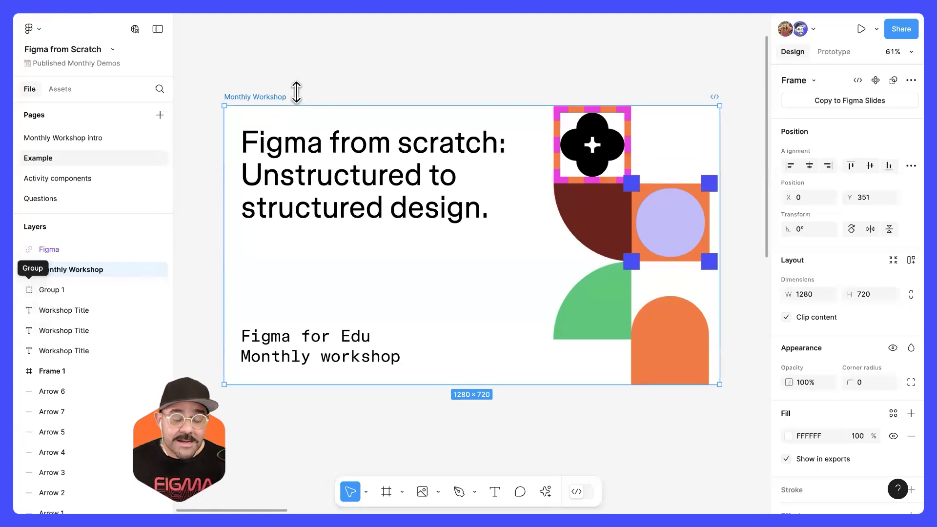
click(342, 92)
scroll(405, 112, down, 10)
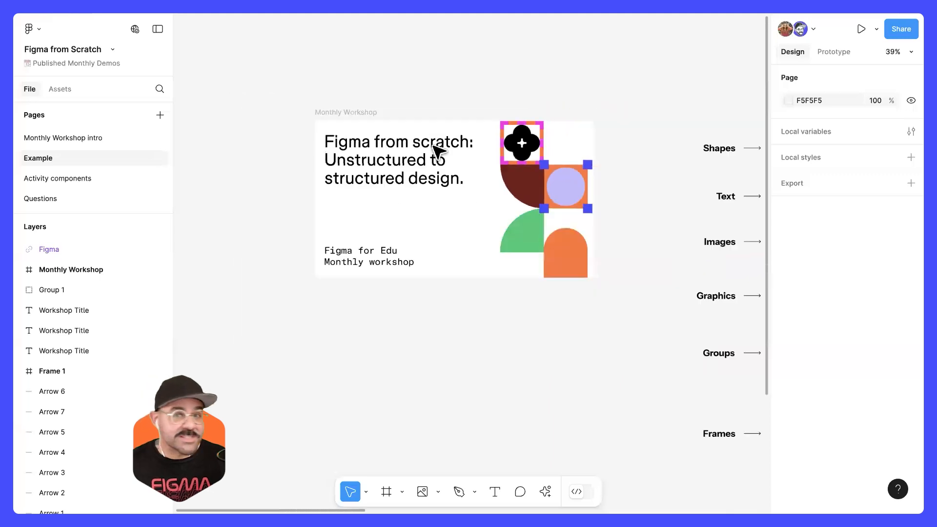
scroll(439, 179, right, 5)
scroll(525, 96, up, 5)
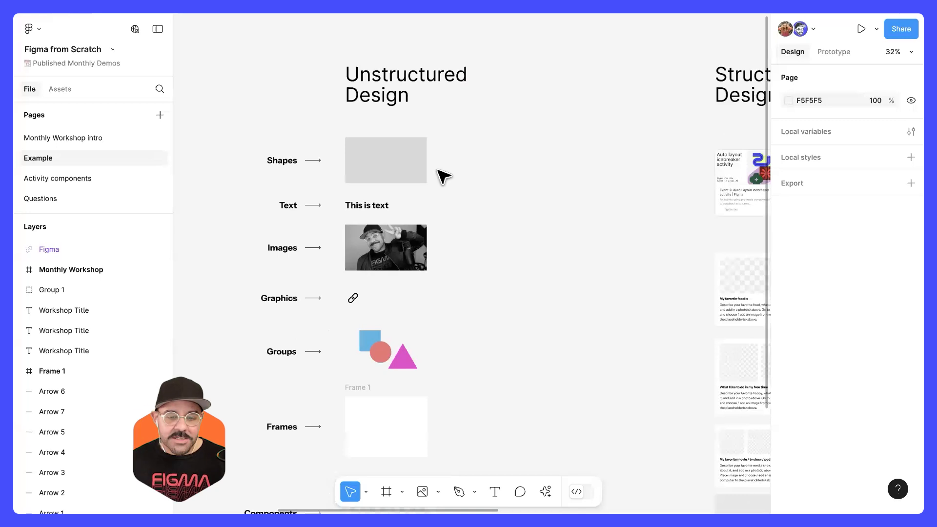
scroll(460, 141, up, 2)
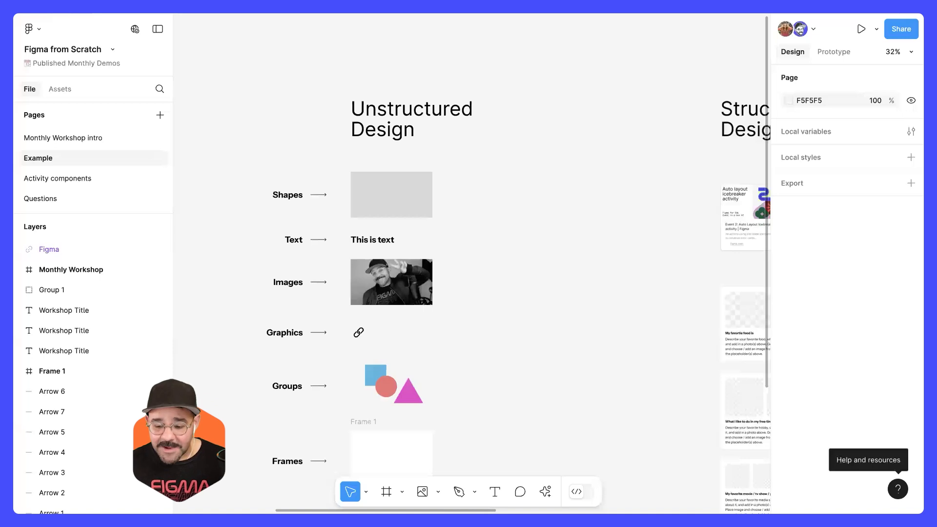
Step: Look over the Help and resources options and the Actions palette's recent commands and design tools
click(898, 488)
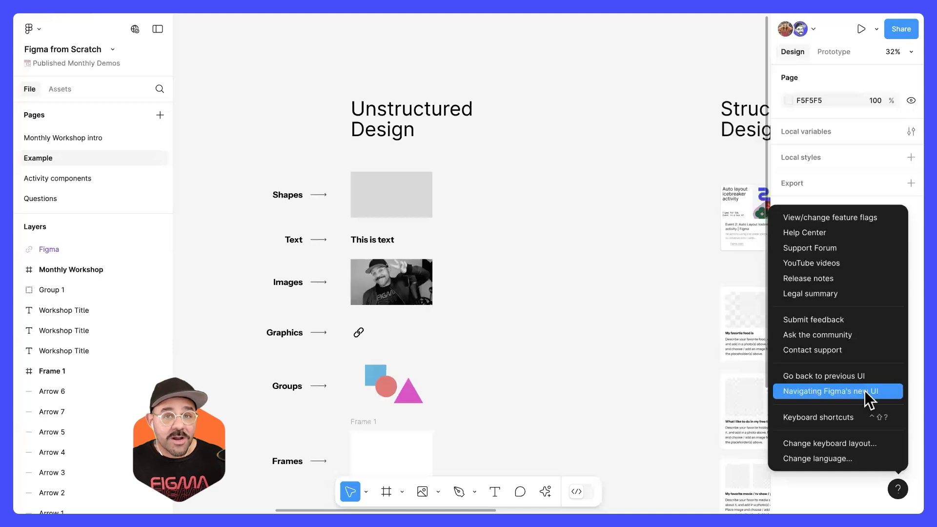
click(571, 296)
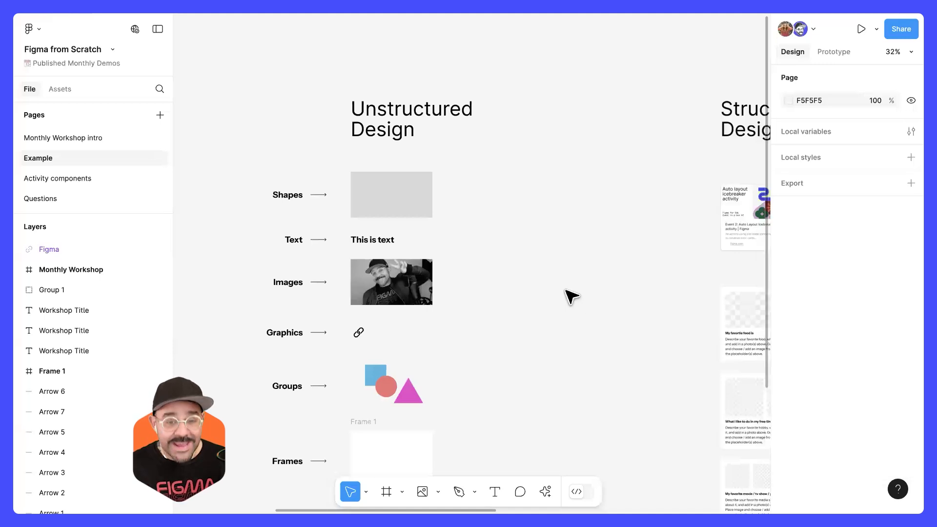
key(super+k)
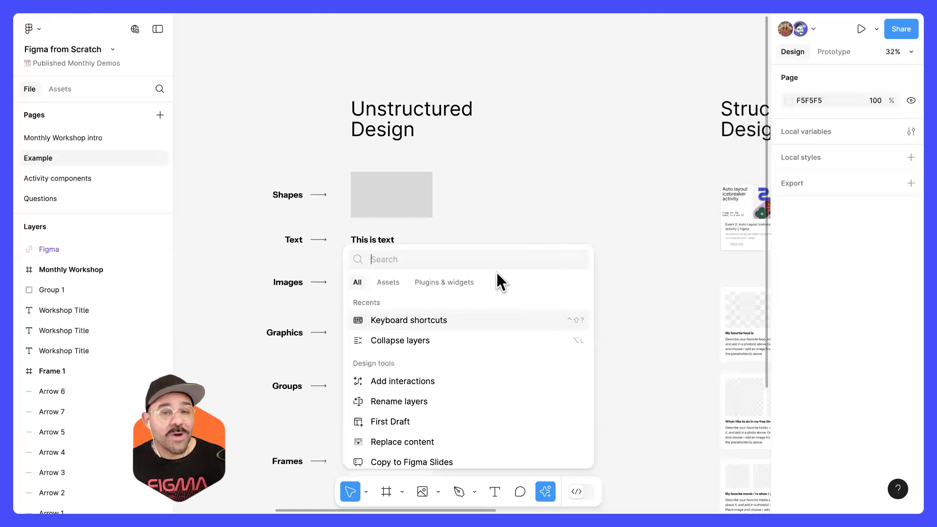
key(Escape)
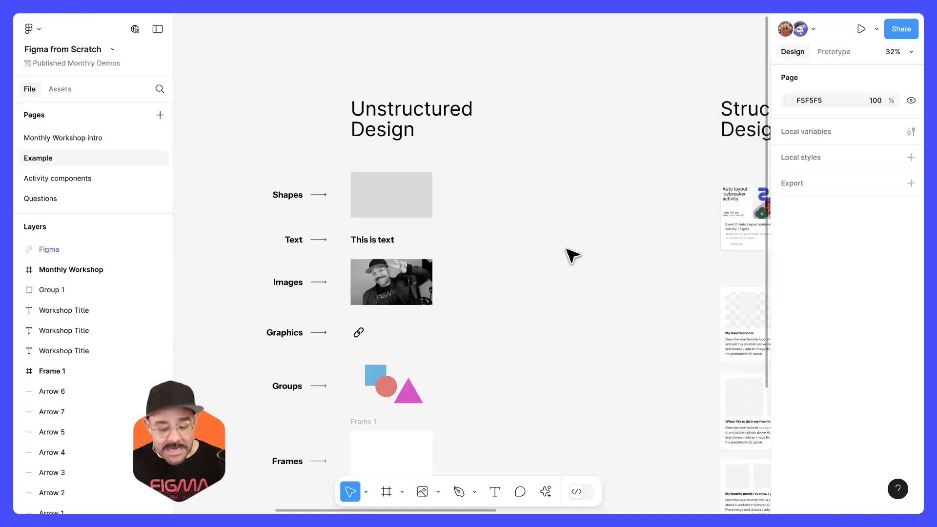
Step: Reopen the Actions palette several times, move through its entries, and close it
key(super+k)
key(Down)
key(Down)
key(Escape)
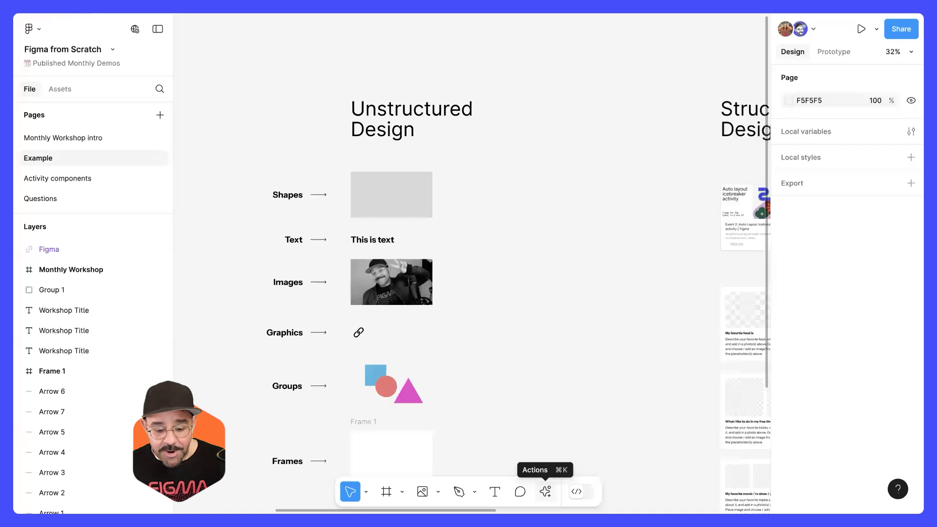
key(super+k)
key(super+k)
key(super+k)
click(652, 355)
drag(556, 282, 513, 275)
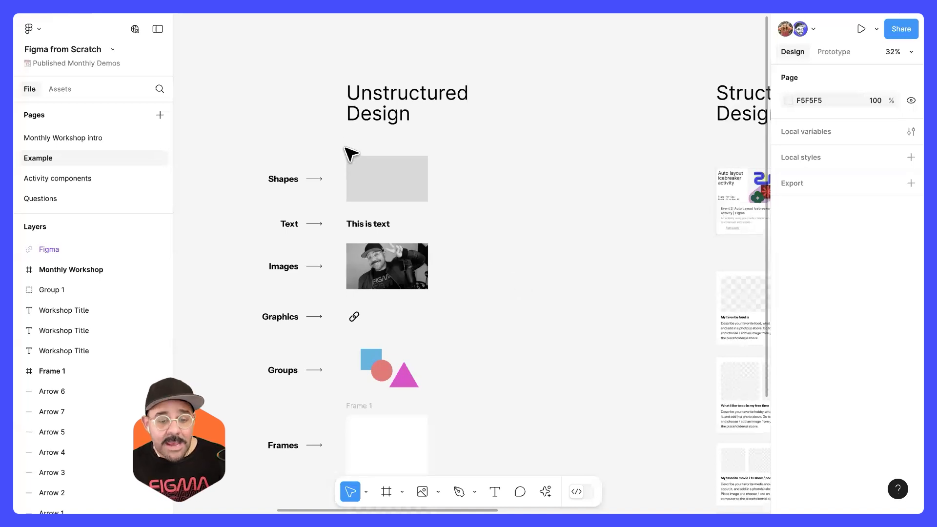
Step: Look over the available shape tools, switching to the Rectangle tool and the Arrow tool
scroll(349, 146, up, 5)
scroll(371, 211, left, 3)
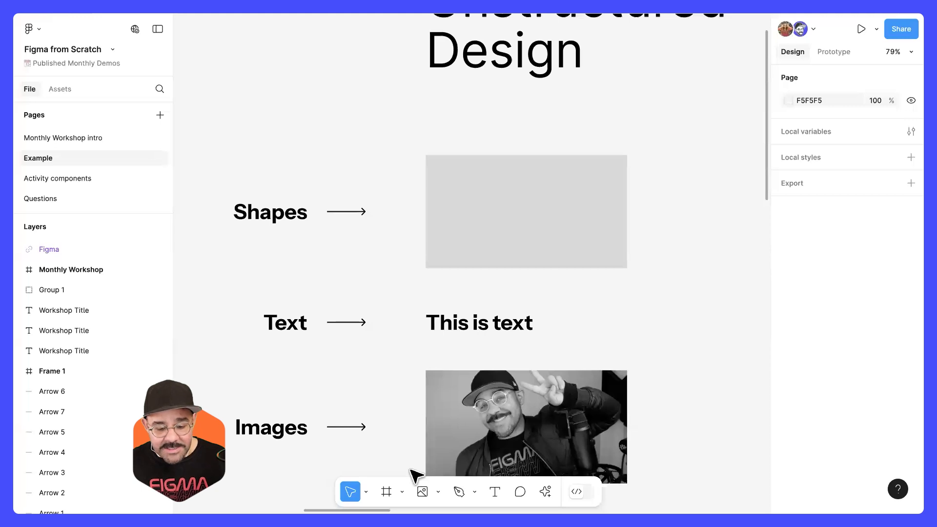
click(438, 491)
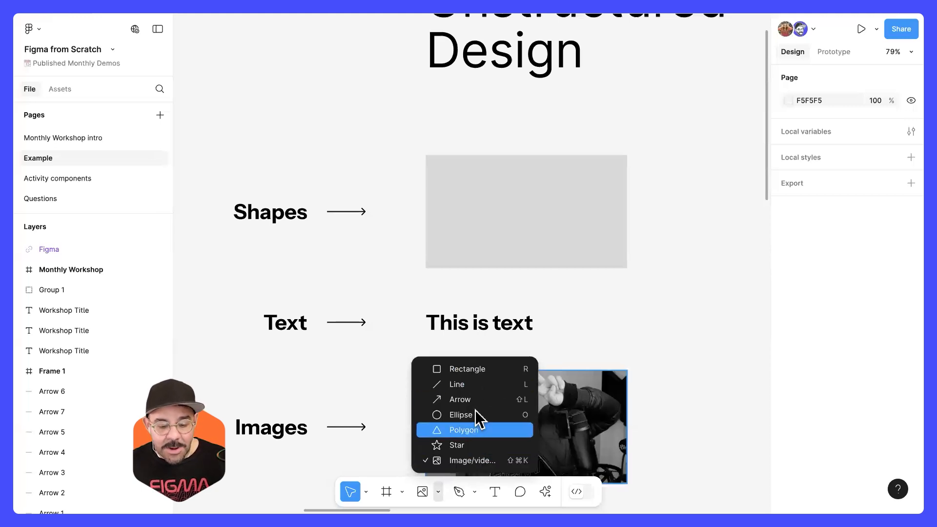
click(478, 372)
click(438, 492)
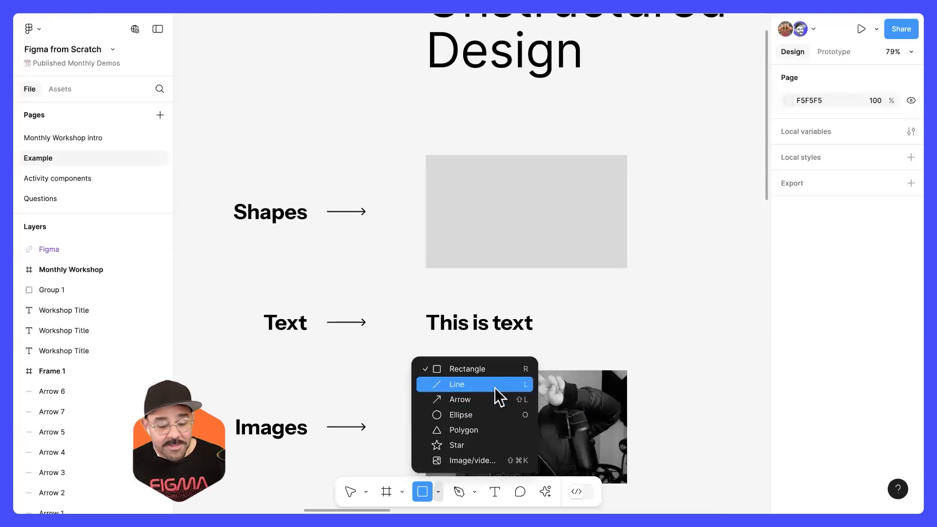
click(494, 399)
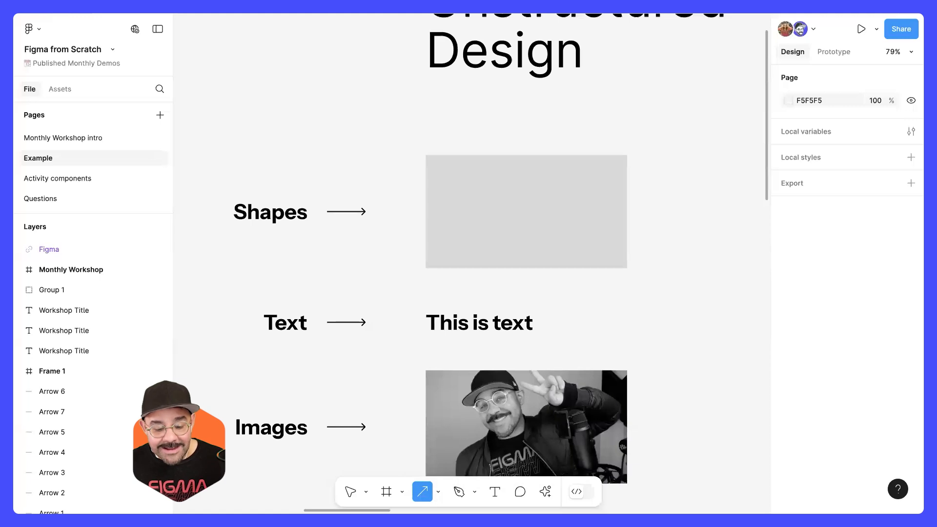
click(438, 492)
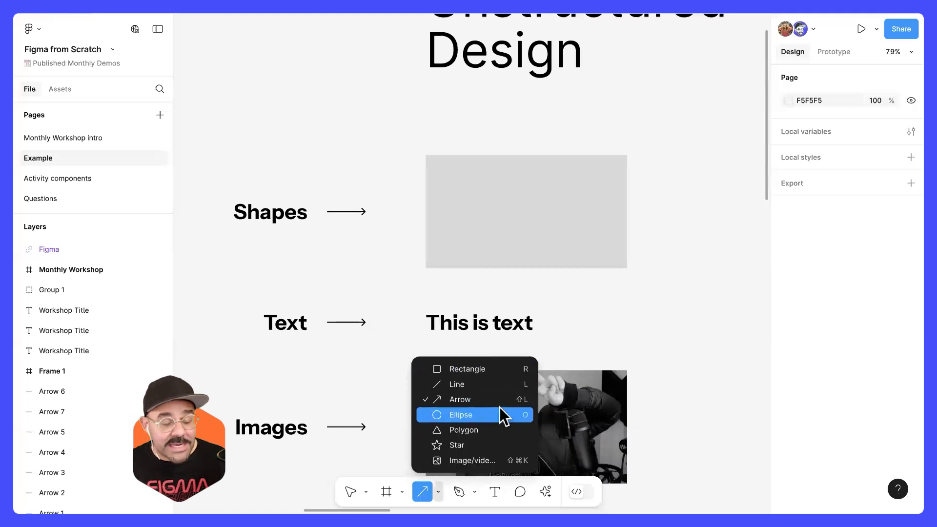
Step: Draw an ellipse beside the grey rectangle in the Shapes row, and delete it
click(458, 415)
scroll(539, 287, right, 5)
drag(517, 161, 610, 266)
key(Delete)
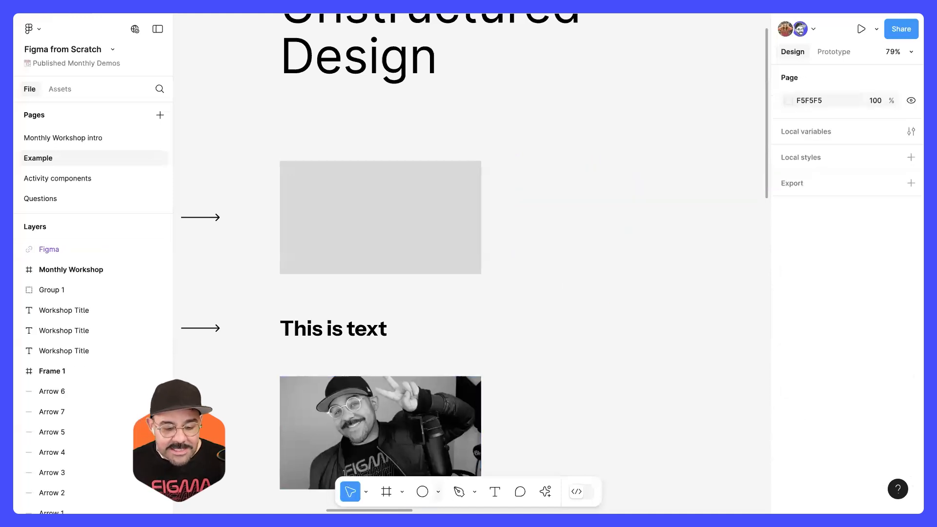
Step: Draw a 226 × 226 square beside the grey rectangle in the Shapes row, aligned with its upper edge
click(438, 491)
click(500, 370)
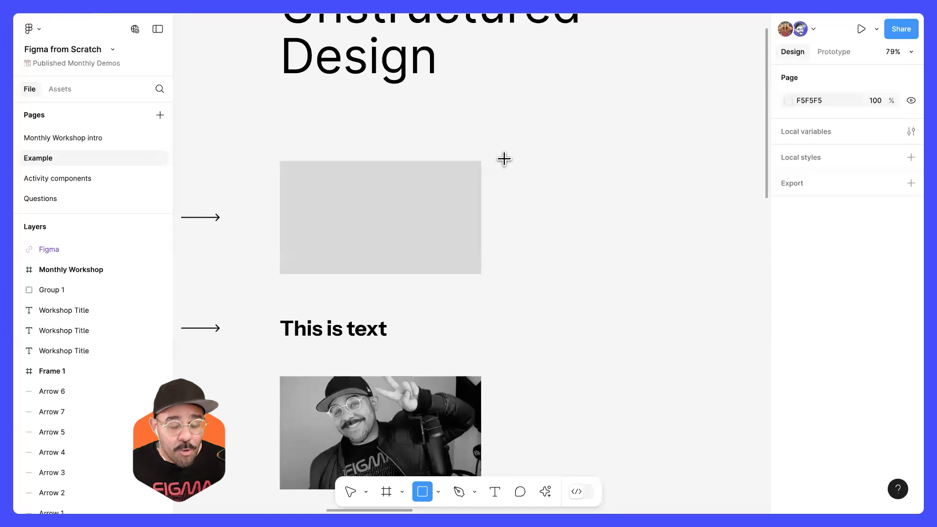
drag(504, 159, 580, 272)
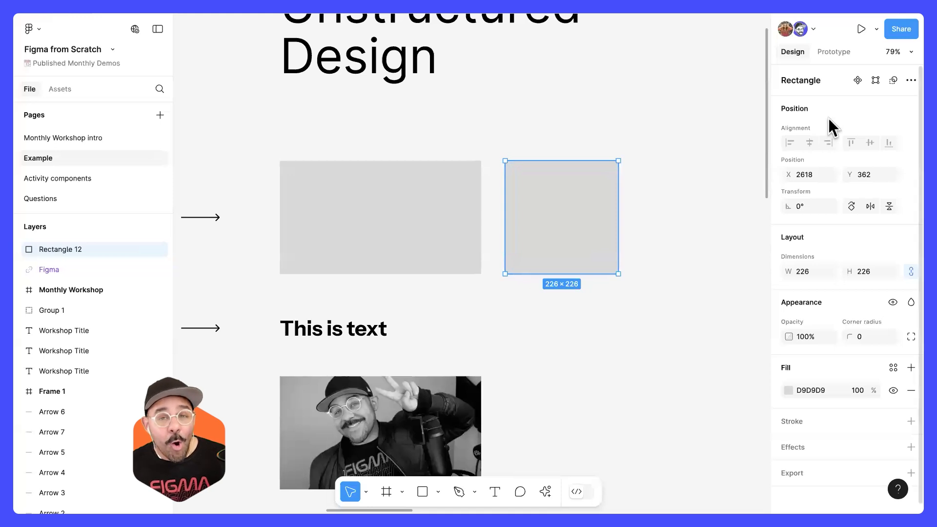
Step: Change the new square's fill to a custom red and deselect it
scroll(825, 289, down, 1)
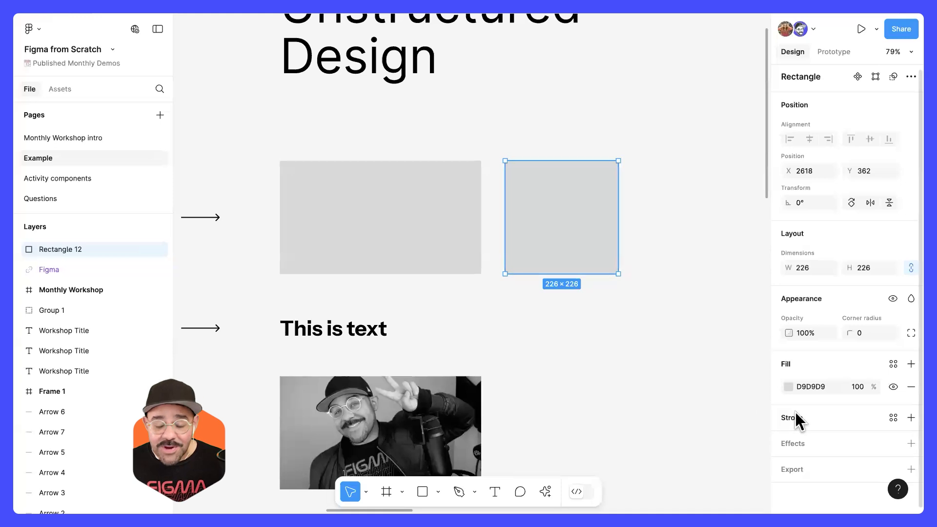
click(788, 386)
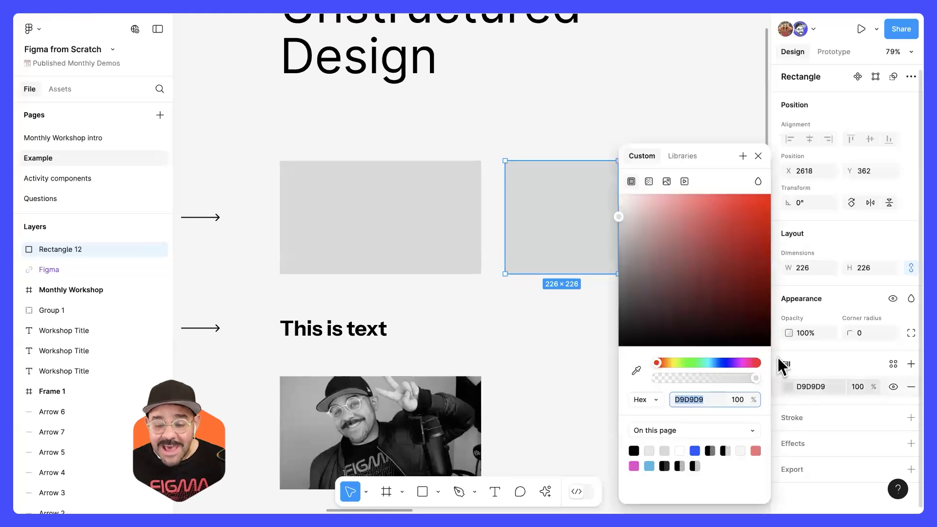
click(720, 213)
click(758, 156)
click(686, 221)
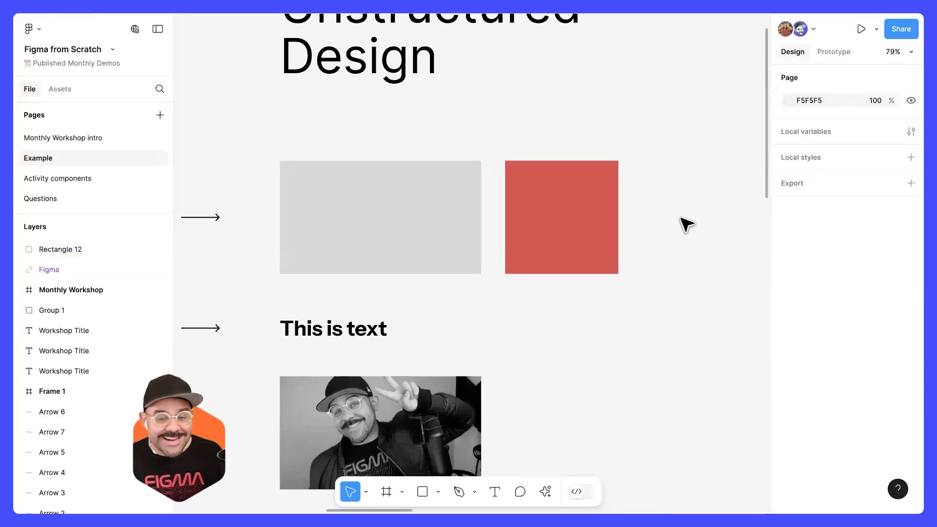
Step: Draw a circle of about 238 × 238 to the right of the red square, aligned with its upper edge
scroll(659, 216, down, 2)
scroll(661, 217, down, 1)
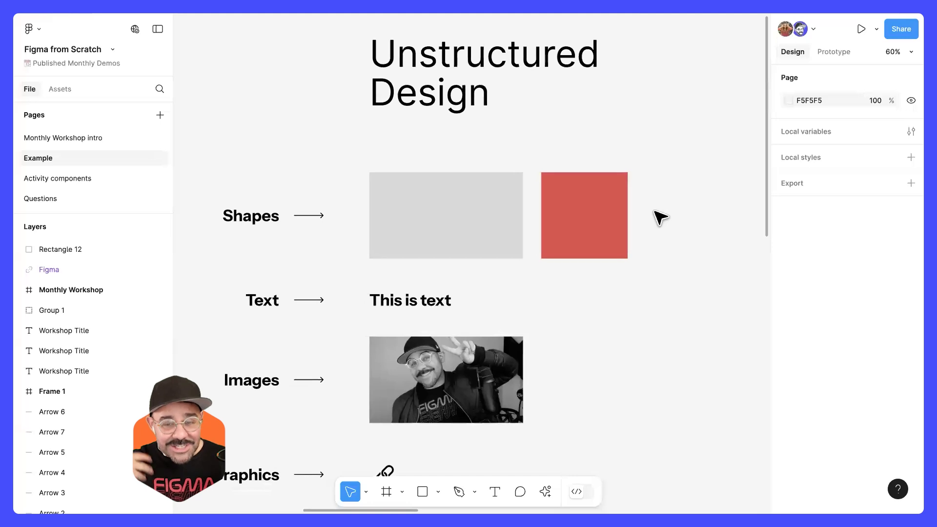
scroll(427, 461, down, 1)
click(438, 492)
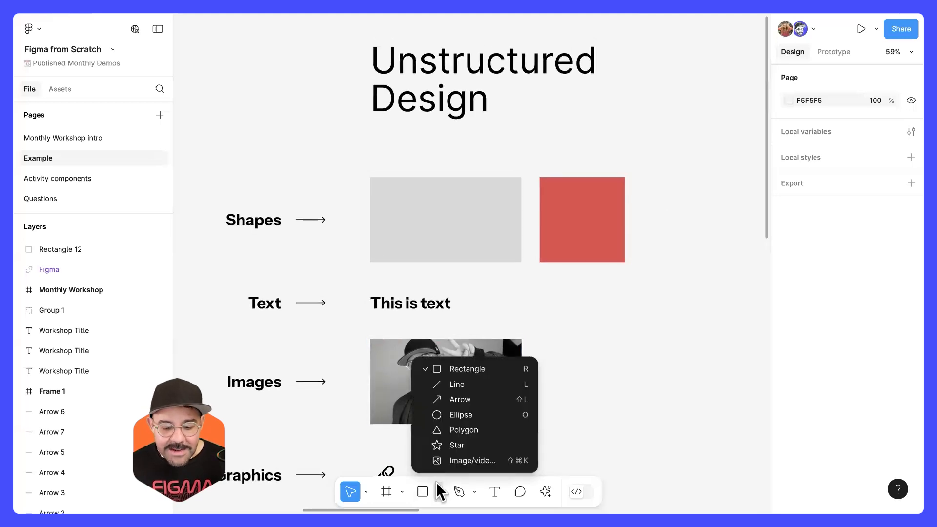
click(457, 415)
scroll(555, 291, right, 5)
mouse_move(545, 180)
mouse_down()
mouse_move(613, 268)
mouse_move(635, 270)
mouse_up()
mouse_move(599, 241)
mouse_down()
mouse_move(579, 237)
mouse_move(582, 249)
mouse_up()
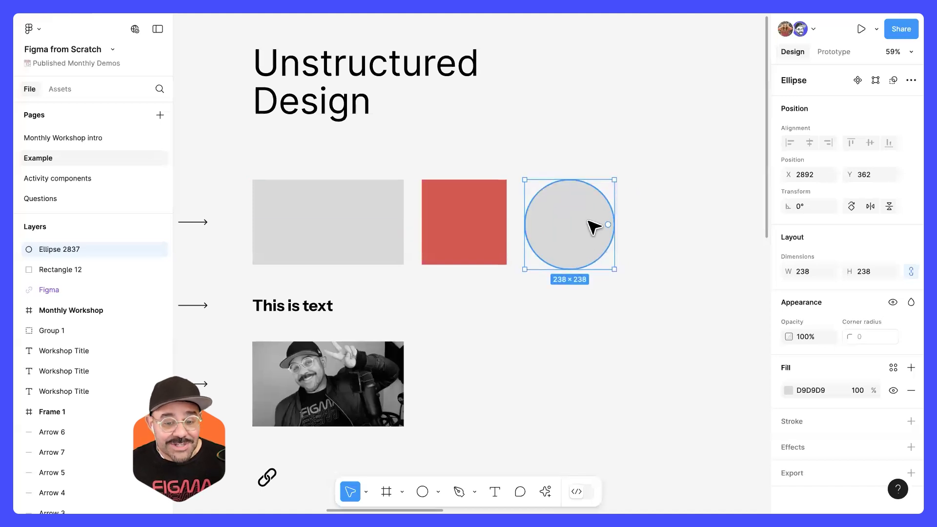
Step: Reshape the circle into a half-ring arc with a 90° start, 50% sweep and about 57% inner ratio, and deselect it
scroll(593, 225, up, 3)
scroll(595, 232, up, 2)
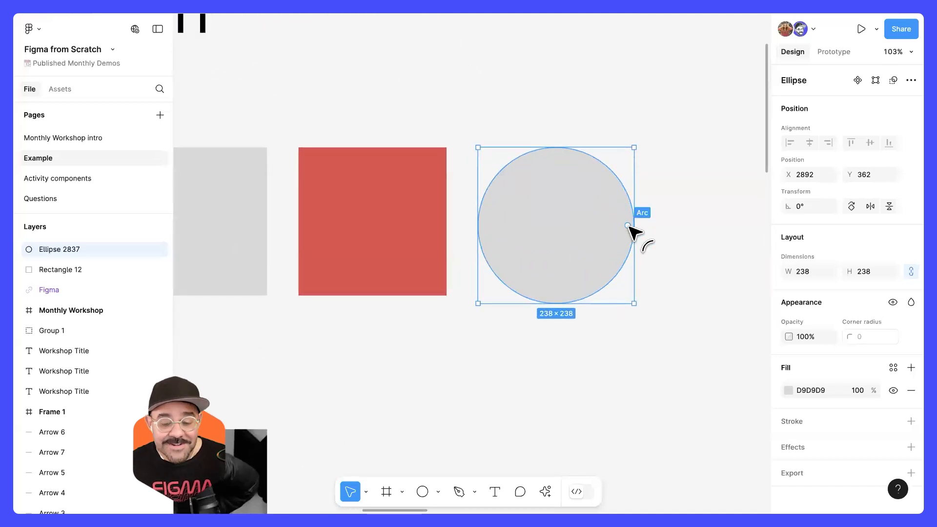
drag(629, 226, 557, 174)
drag(556, 225, 534, 271)
drag(619, 220, 556, 290)
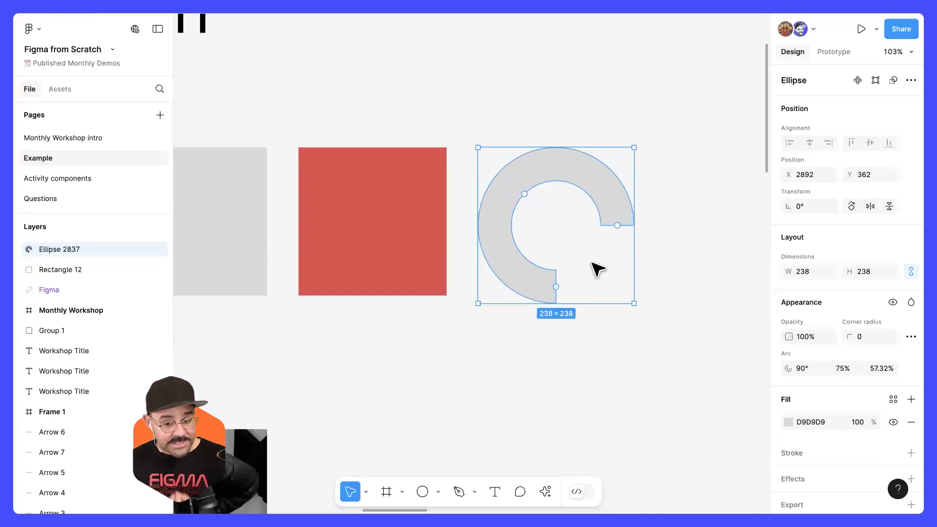
drag(618, 226, 562, 187)
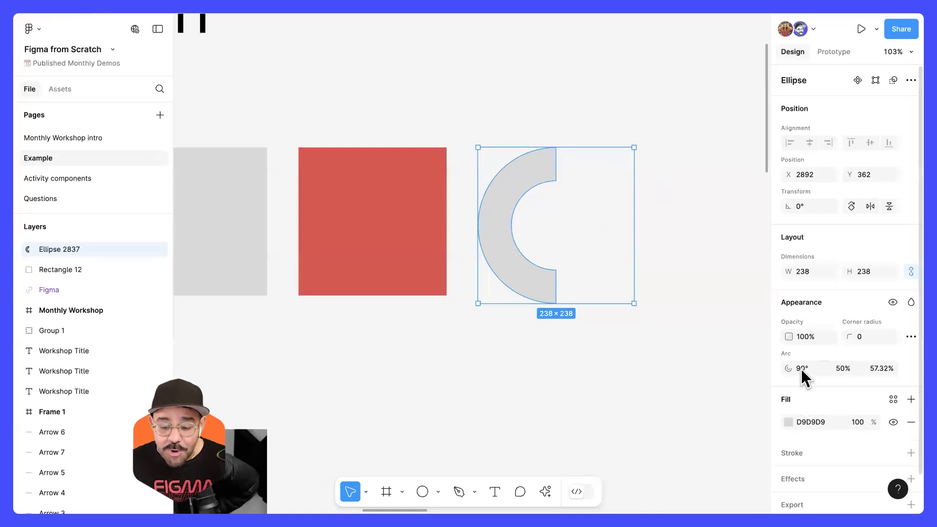
click(642, 339)
drag(591, 279, 654, 272)
scroll(626, 243, down, 3)
drag(624, 238, 676, 264)
scroll(673, 259, down, 3)
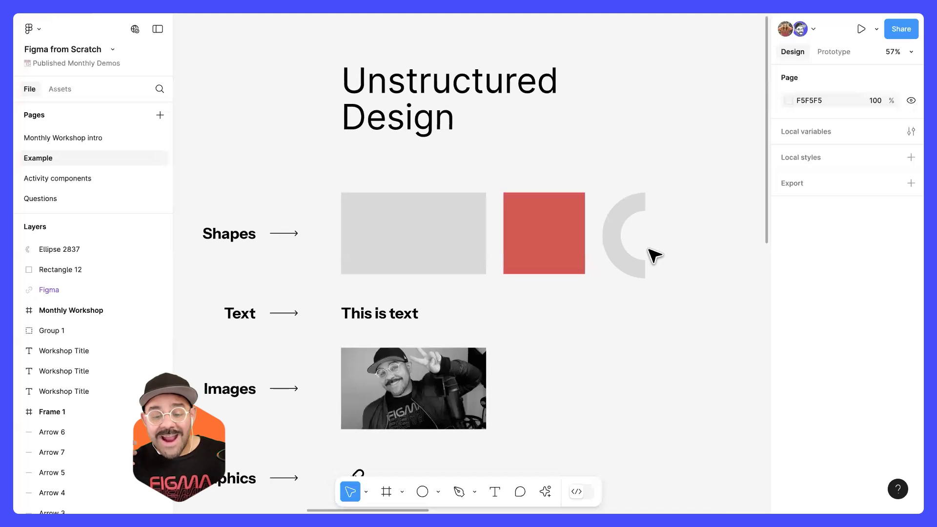
Step: Enlarge the half-ring arc proportionally to 275 × 275, shrink it back to nearly its earlier size, and deselect it
click(639, 263)
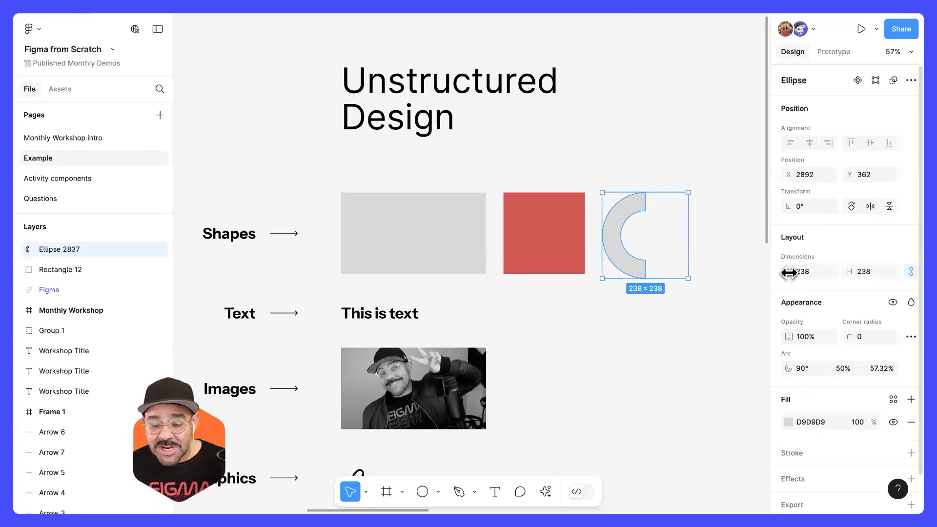
mouse_move(790, 272)
mouse_down()
mouse_move(824, 272)
mouse_move(770, 272)
mouse_move(803, 279)
mouse_up()
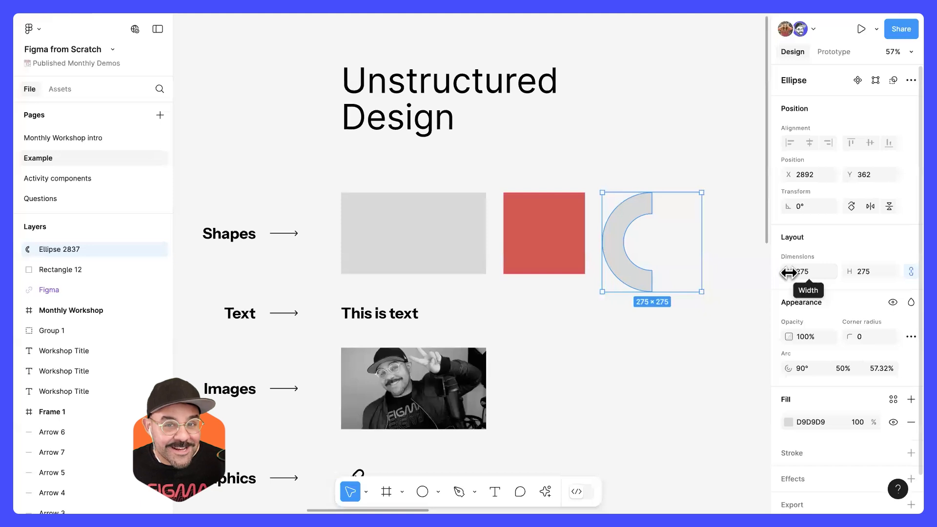
mouse_move(789, 273)
mouse_down()
mouse_move(827, 270)
mouse_move(761, 271)
mouse_move(777, 272)
mouse_up()
click(666, 330)
Step: Add a text layer reading "asdasd" in the Text row, to the right of "This is text"
drag(666, 331, 613, 299)
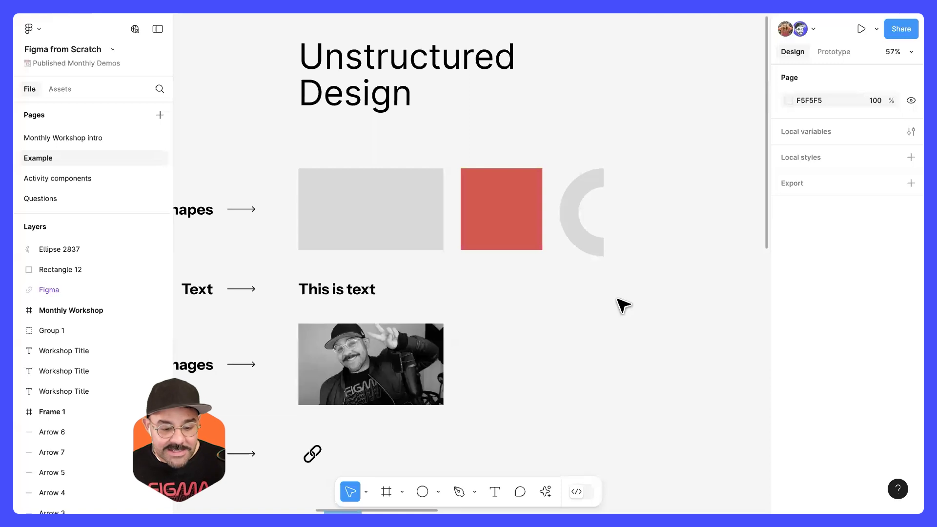
scroll(428, 238, left, 5)
scroll(429, 244, down, 3)
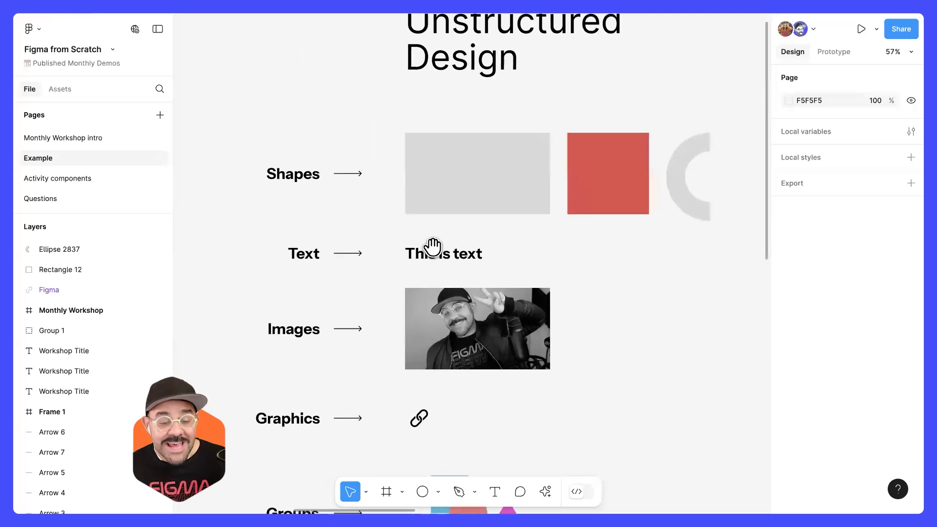
scroll(380, 241, up, 5)
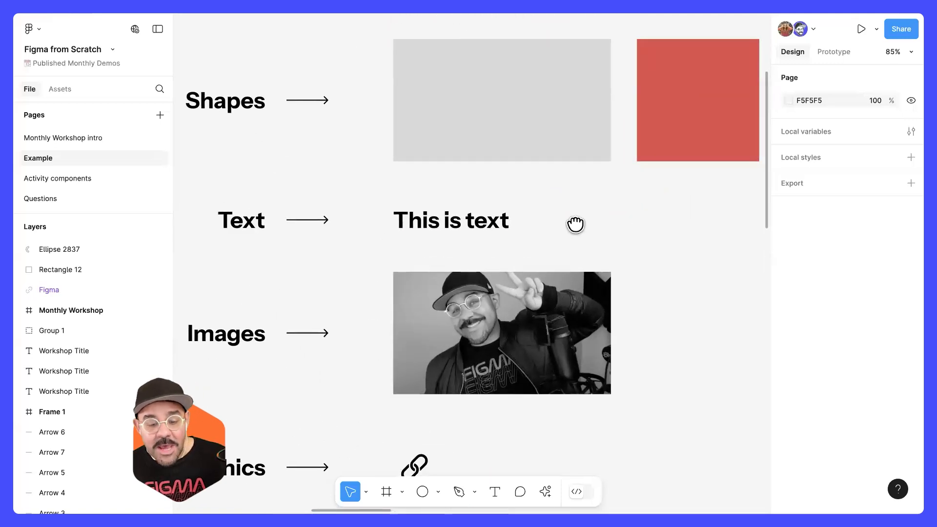
scroll(576, 224, right, 3)
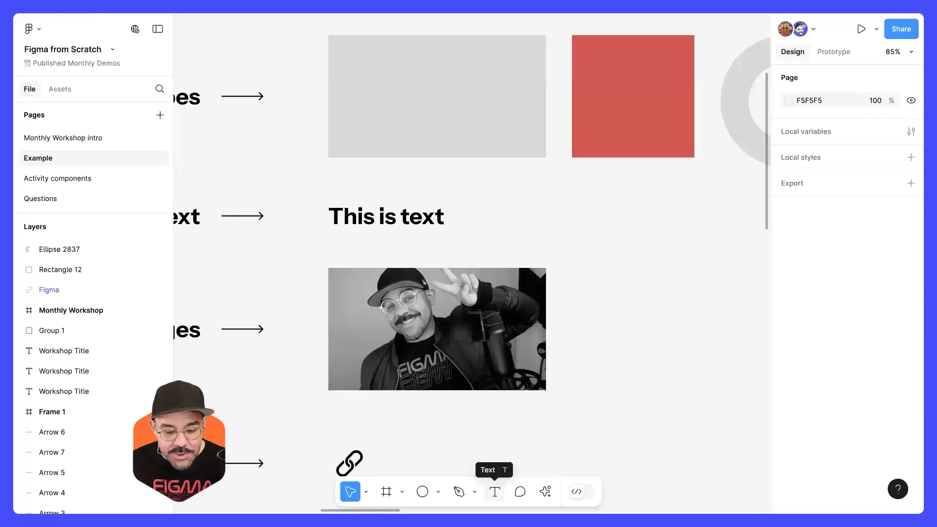
key(t)
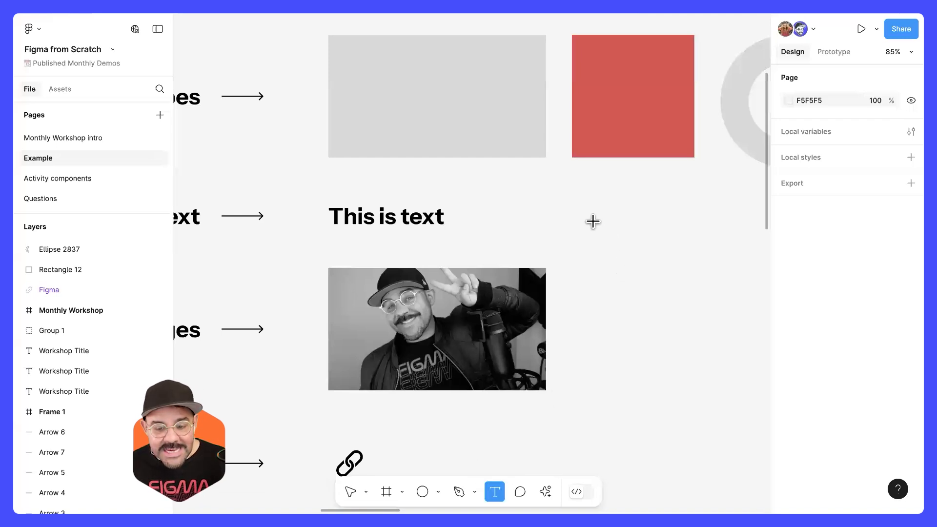
click(593, 222)
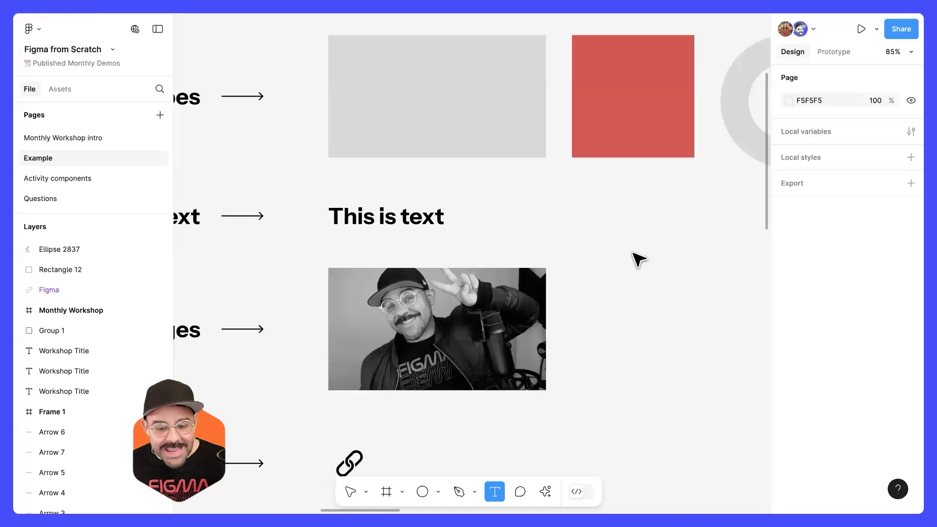
text(asdasd)
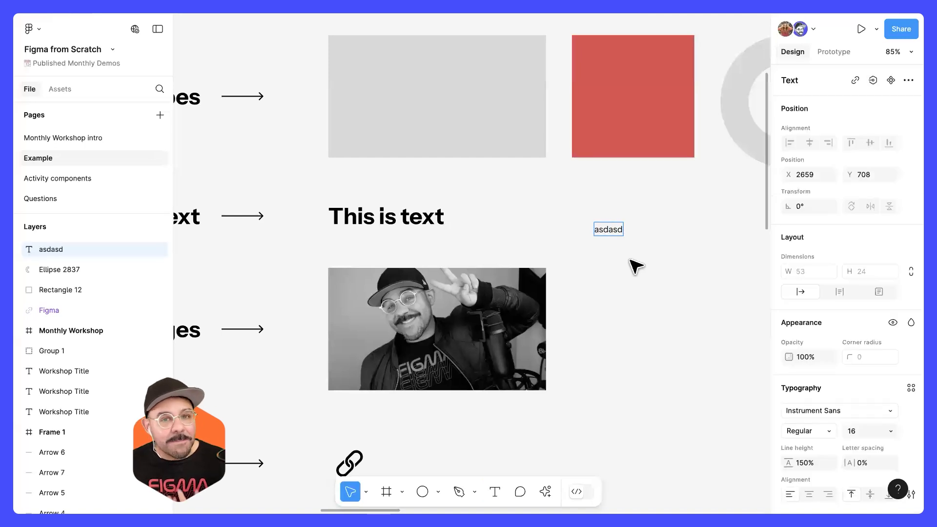
Step: Replace the new text layer's content with "Hello world" and deselect it
key(ctrl+a)
text(Hell)
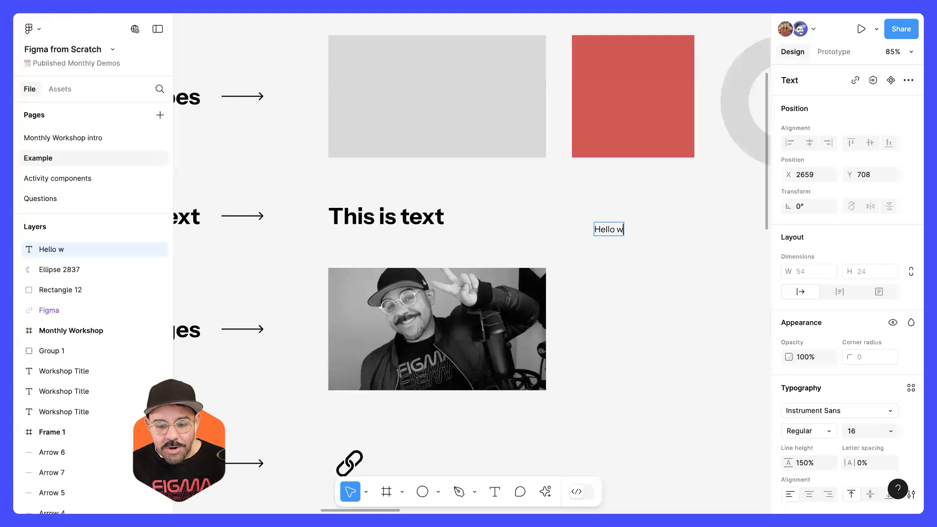
click(659, 336)
Step: Move the "Hello world" text slightly up to X 2655, Y 687, in line with the Text row
click(628, 231)
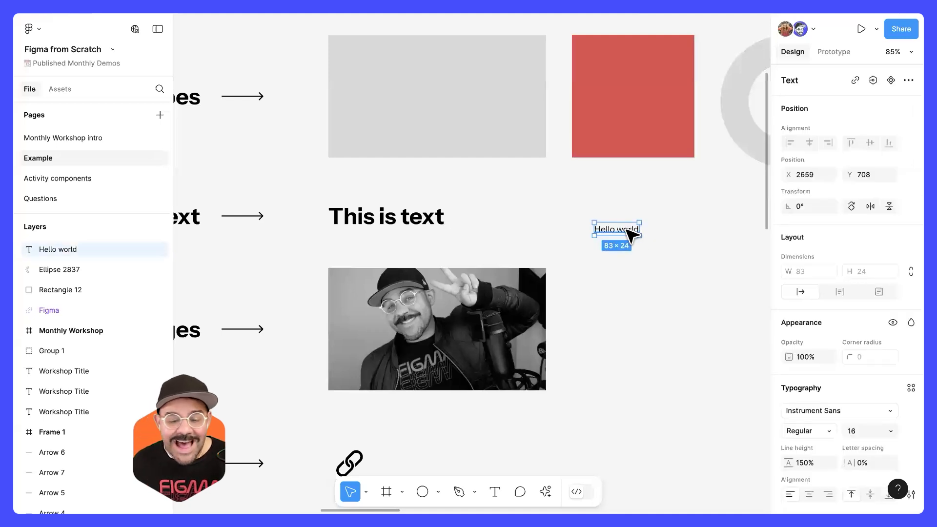
drag(627, 230, 622, 219)
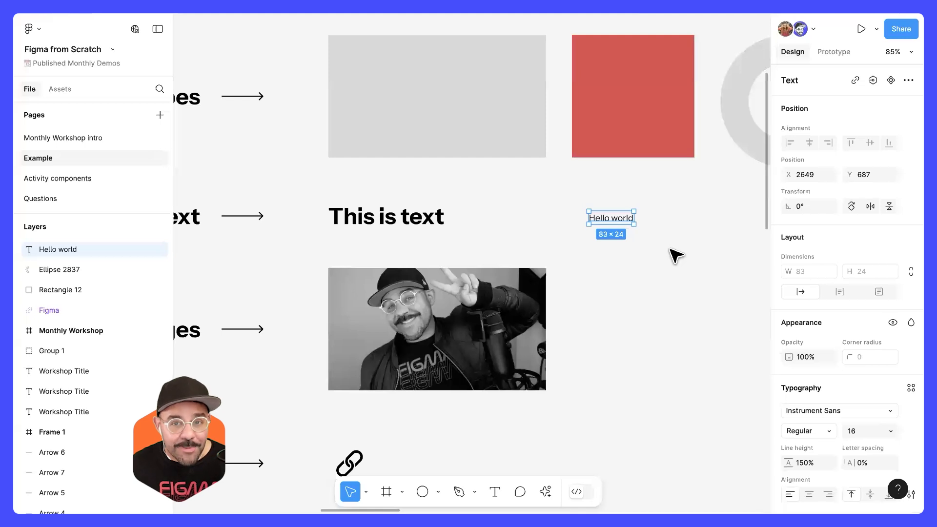
drag(625, 224, 627, 223)
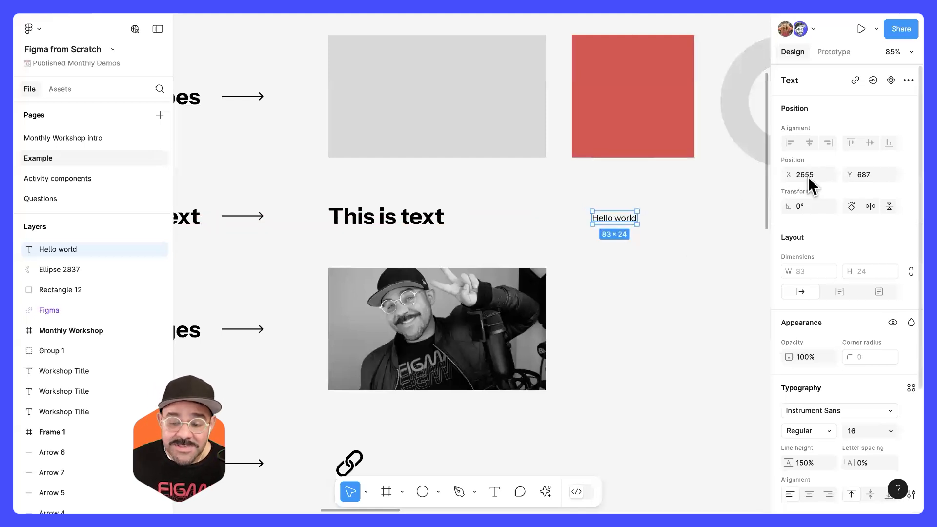
drag(794, 206, 788, 249)
Step: Change the font of the "Hello world" text to Holtwood One SC
scroll(651, 223, up, 3)
scroll(653, 223, up, 5)
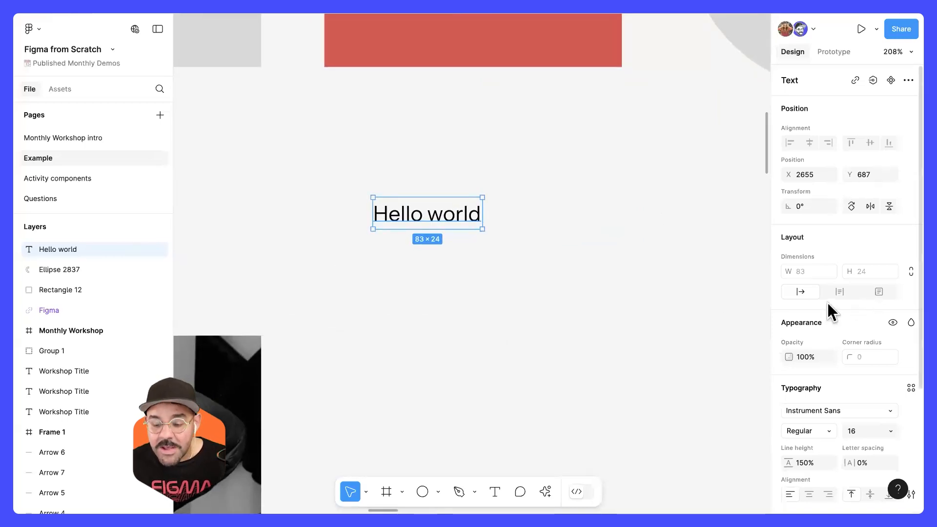
scroll(828, 303, down, 3)
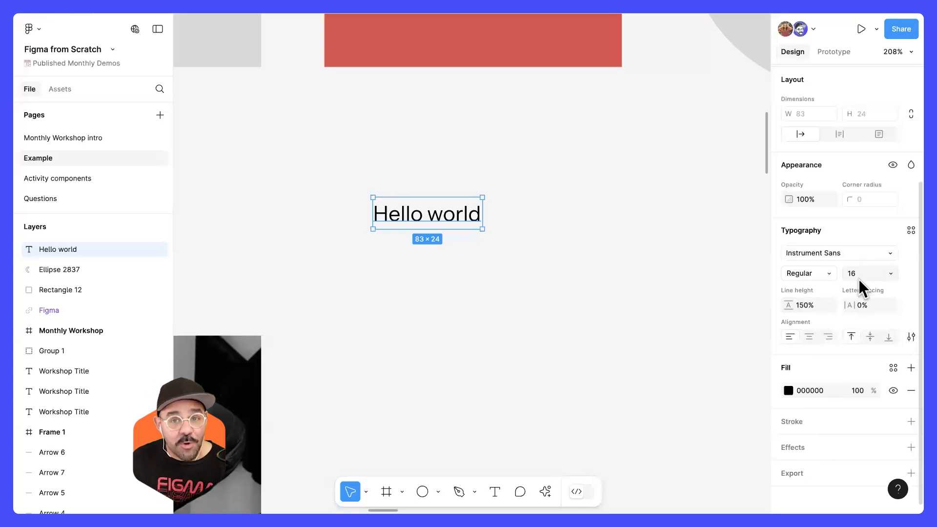
click(818, 253)
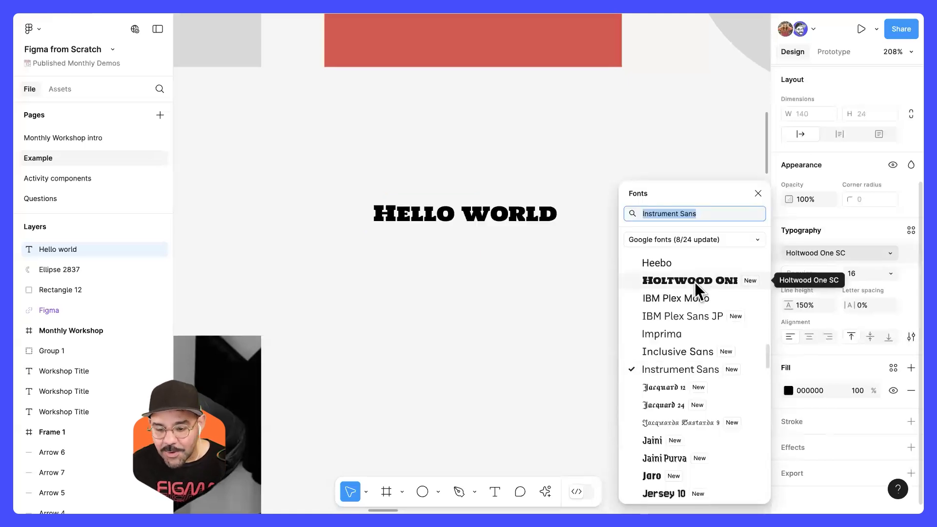
click(693, 283)
Step: View the Popular fonts selection in the font list and close the list without choosing a font
click(825, 253)
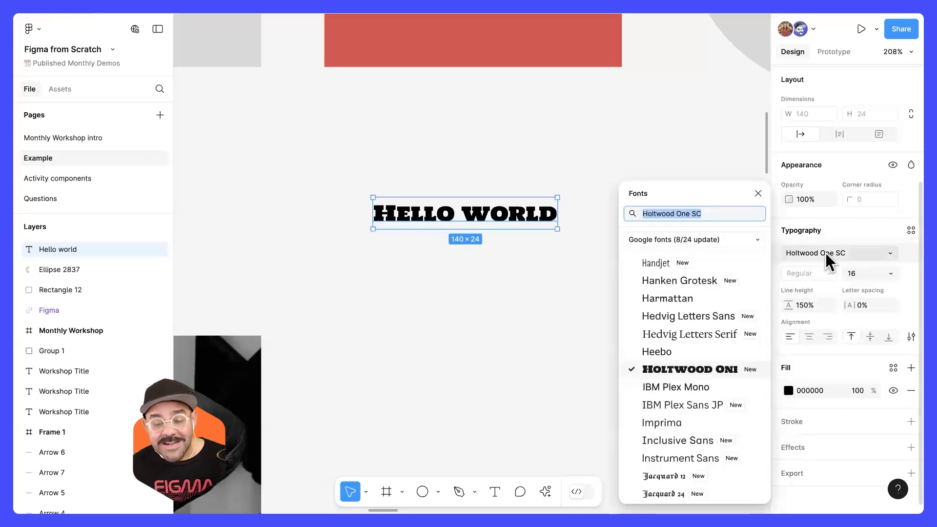
click(737, 240)
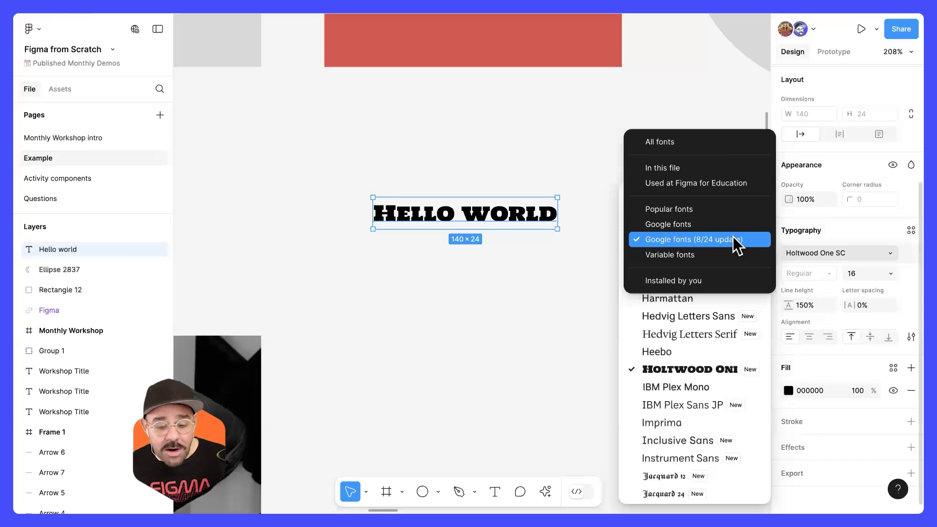
click(735, 210)
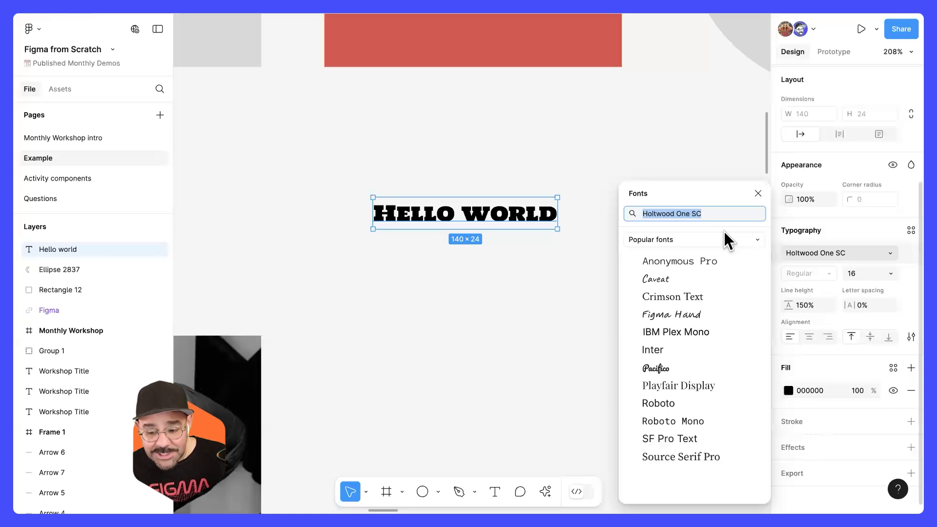
click(758, 194)
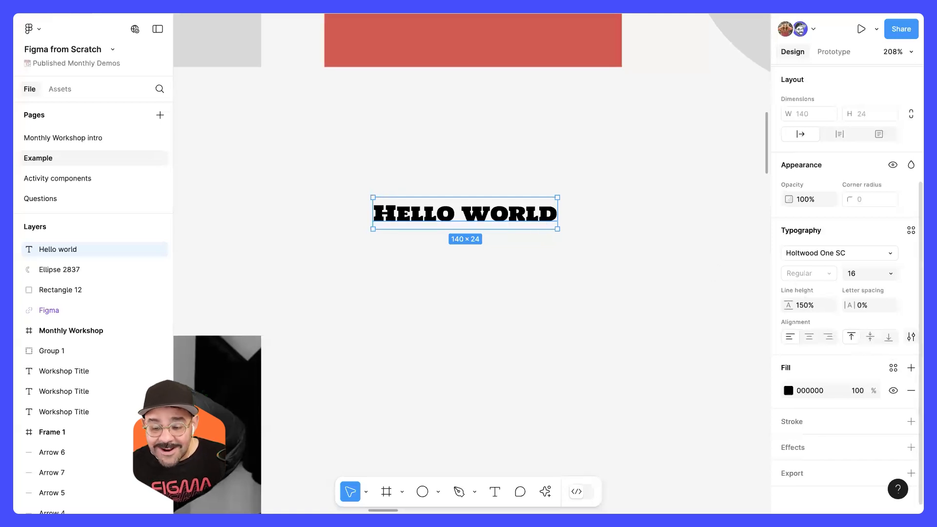
Step: Open the type settings for the "Hello world" text and view the detailed indentation and letter case options
click(911, 337)
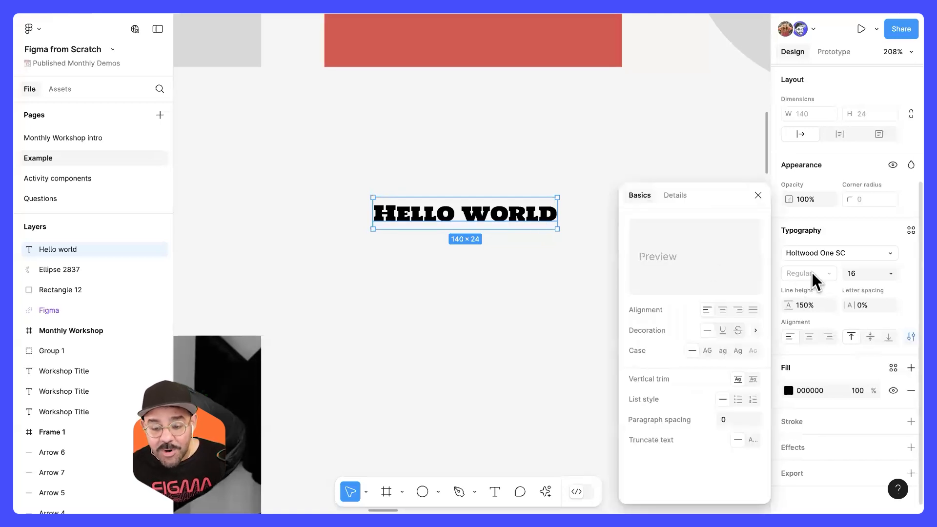
drag(726, 193, 720, 160)
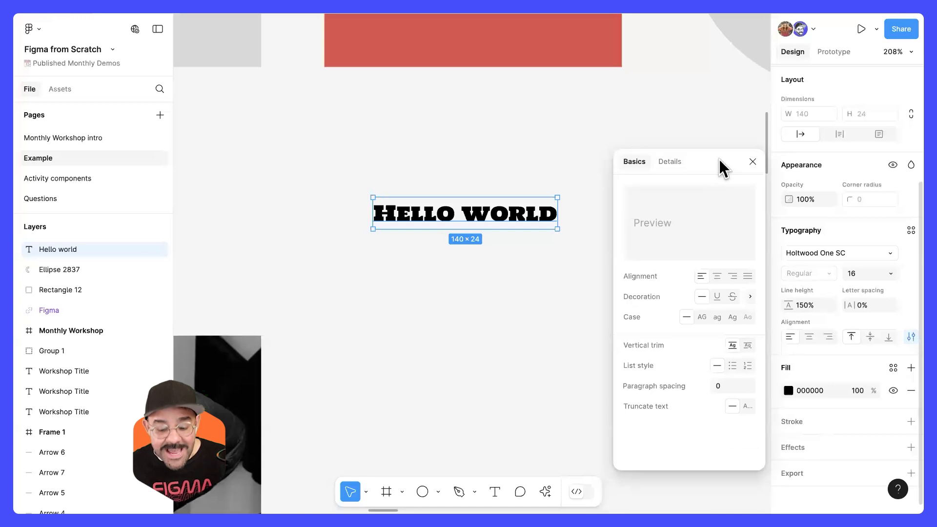
click(678, 162)
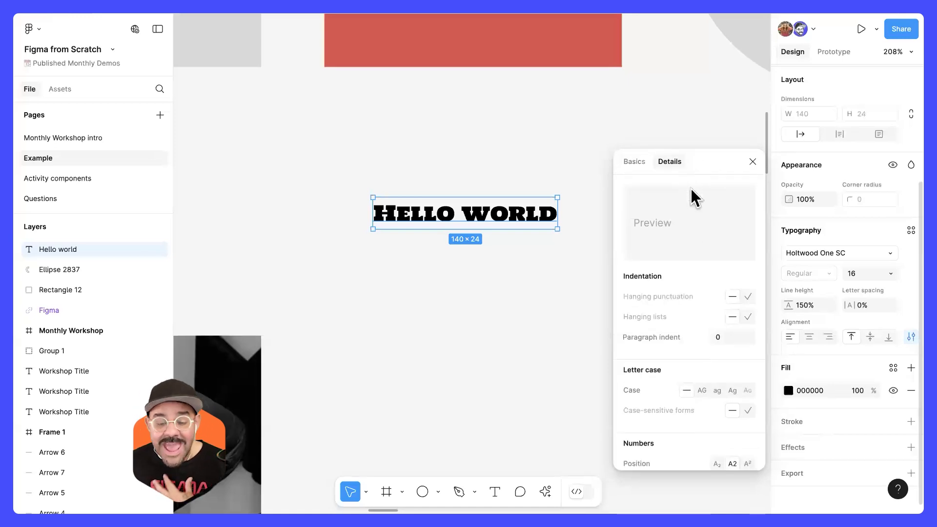
mouse_move(747, 302)
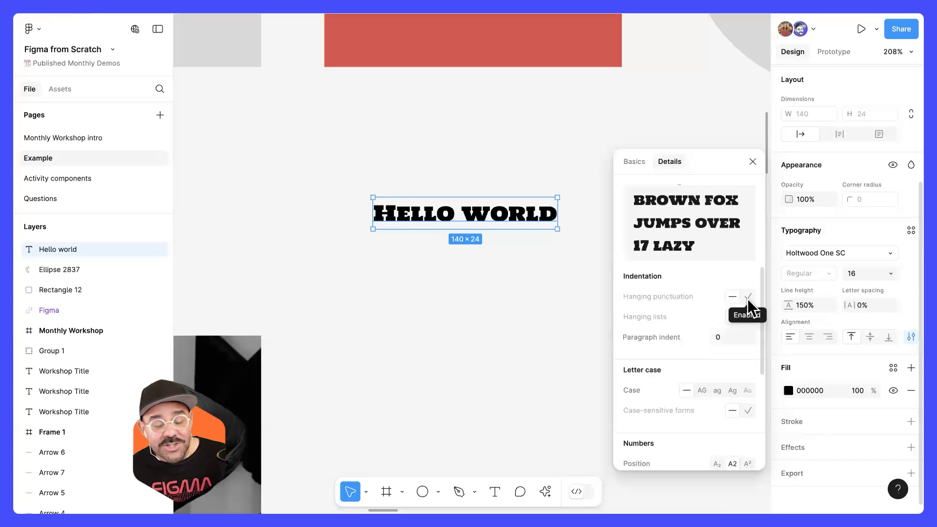
Step: Enclose the "Hello world" text in double quotation marks
double_click(383, 214)
click(379, 214)
text(")
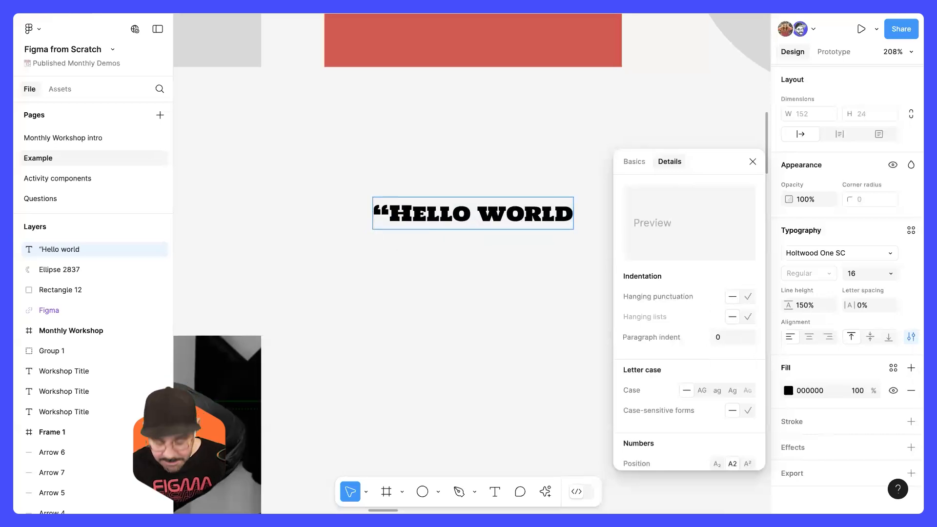
key(End)
text(")
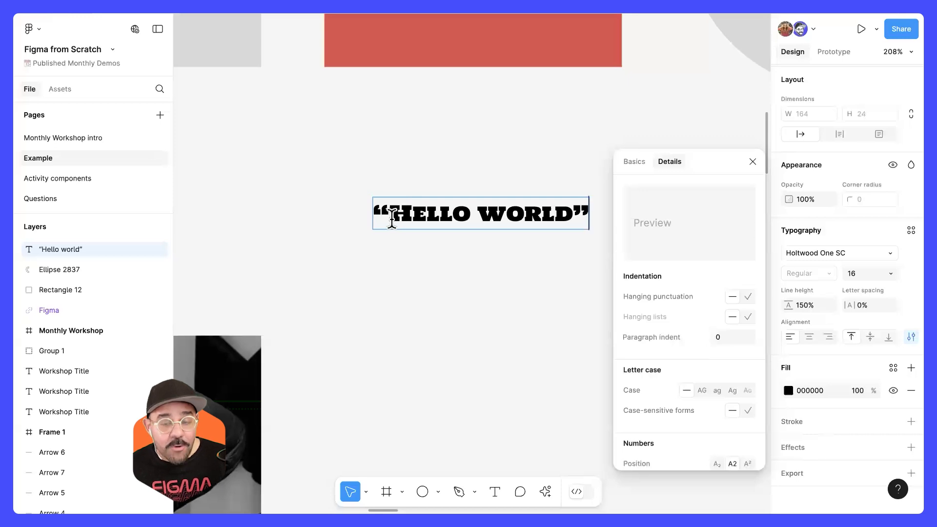
Step: Turn on hanging punctuation for the quoted text, narrow its box to a width of 114 so it wraps, and deselect it
click(748, 297)
click(414, 216)
key(Escape)
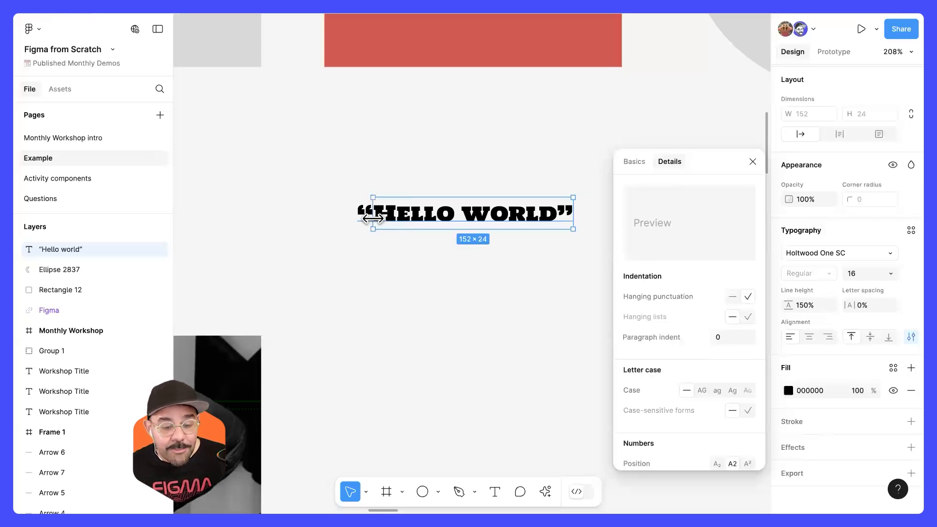
drag(575, 212, 517, 214)
key(Escape)
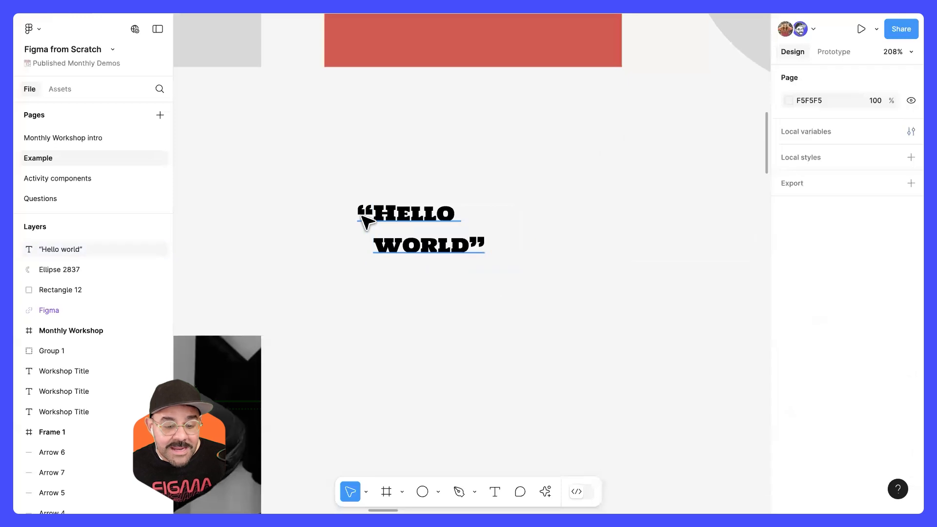
Step: Reopen the quoted text's detailed type settings and examine the indentation, letter case, numbers, letterforms and horizontal spacing options
click(421, 229)
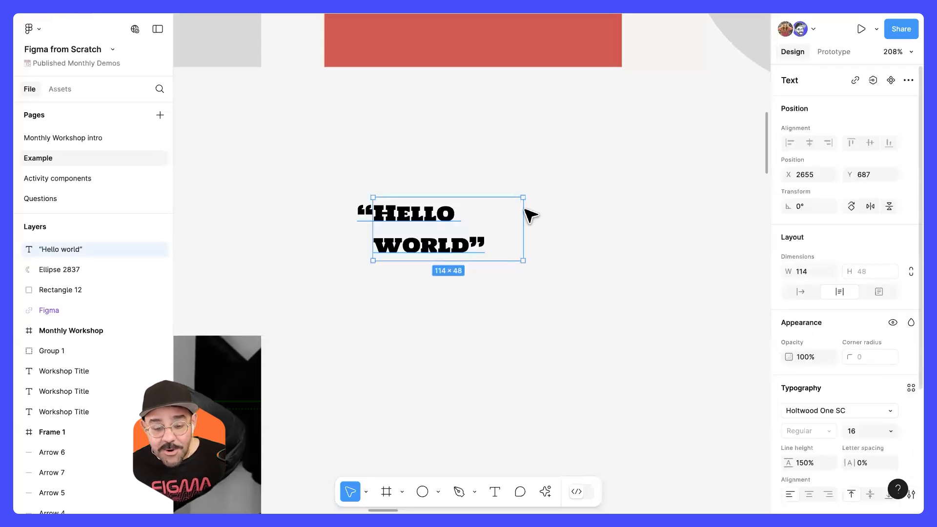
scroll(874, 367, down, 3)
click(911, 413)
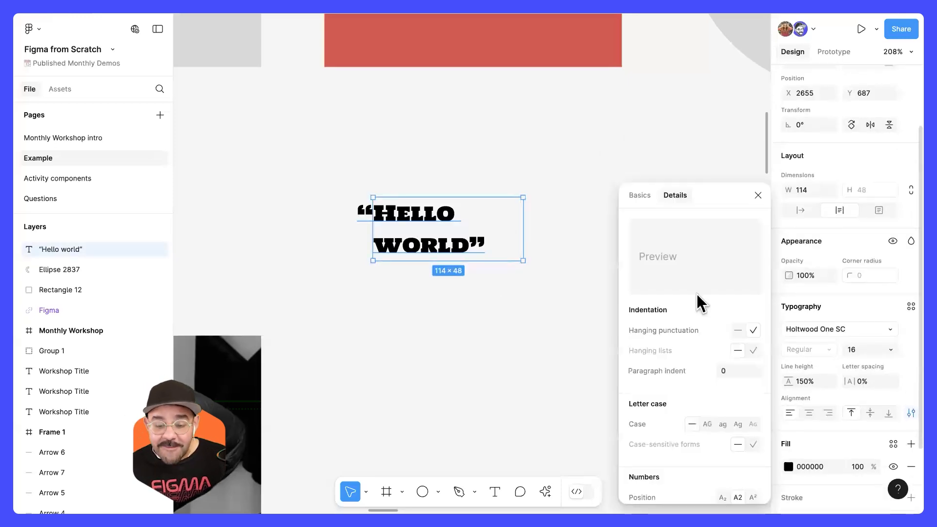
drag(716, 194, 673, 151)
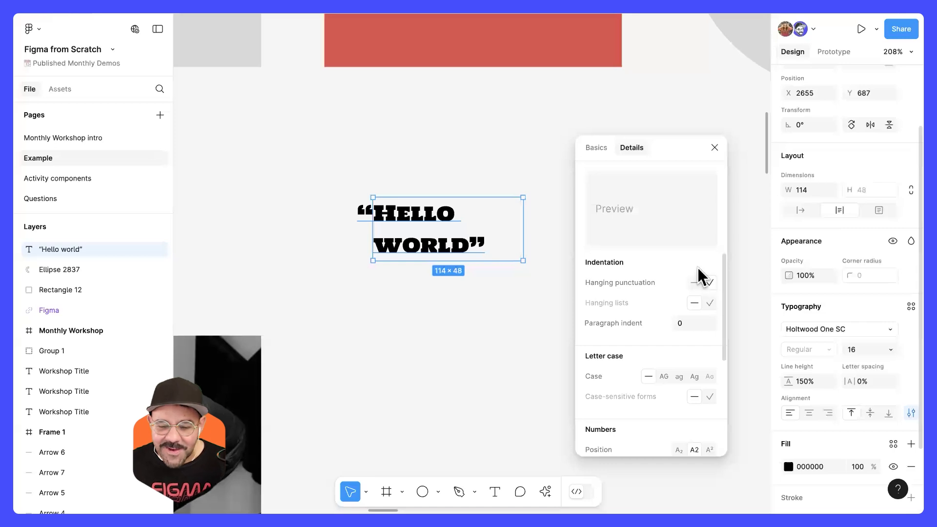
mouse_move(699, 275)
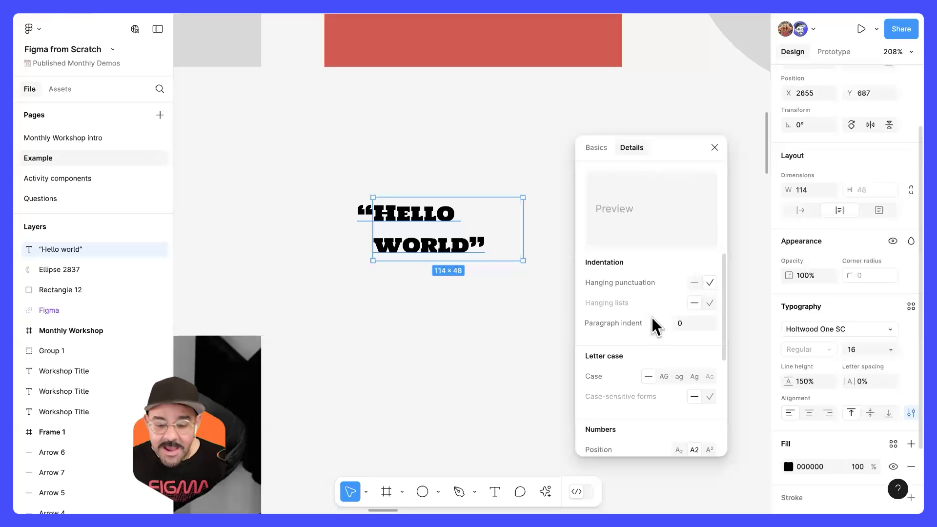
mouse_move(694, 292)
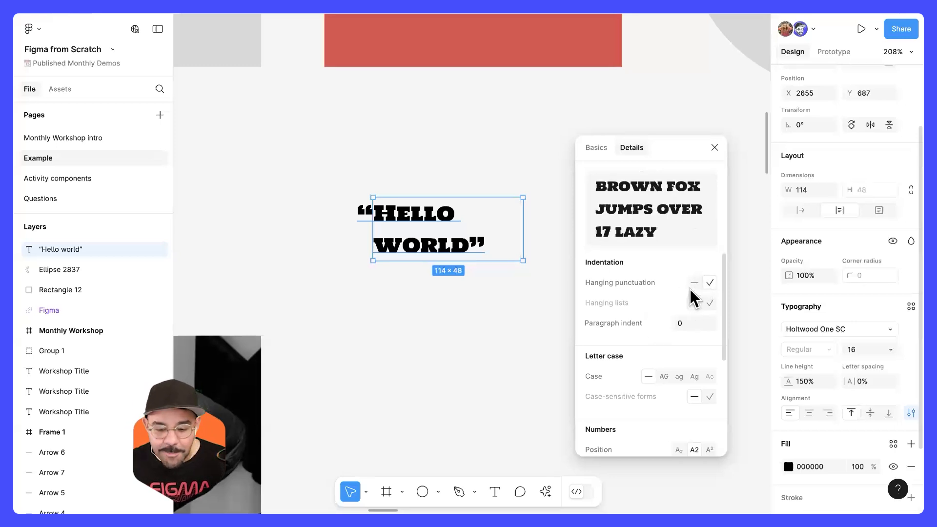
scroll(690, 292, down, 3)
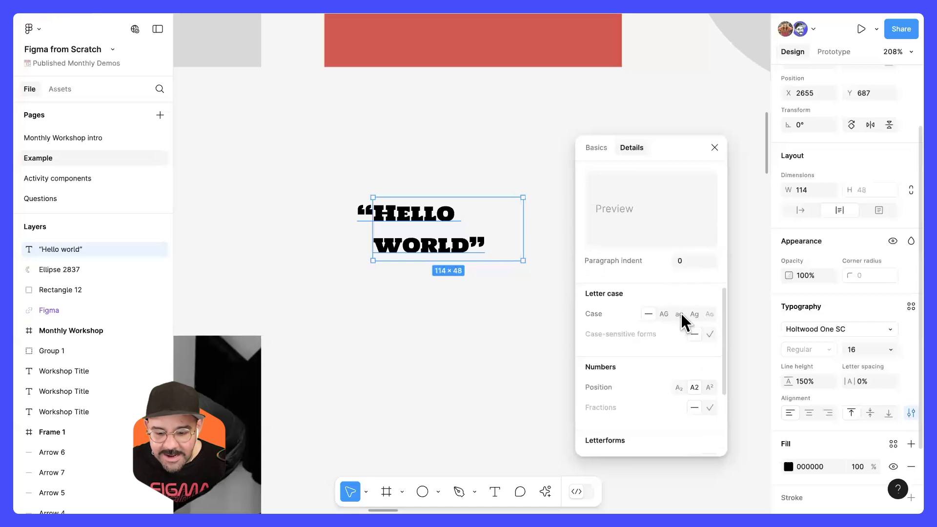
scroll(684, 319, down, 5)
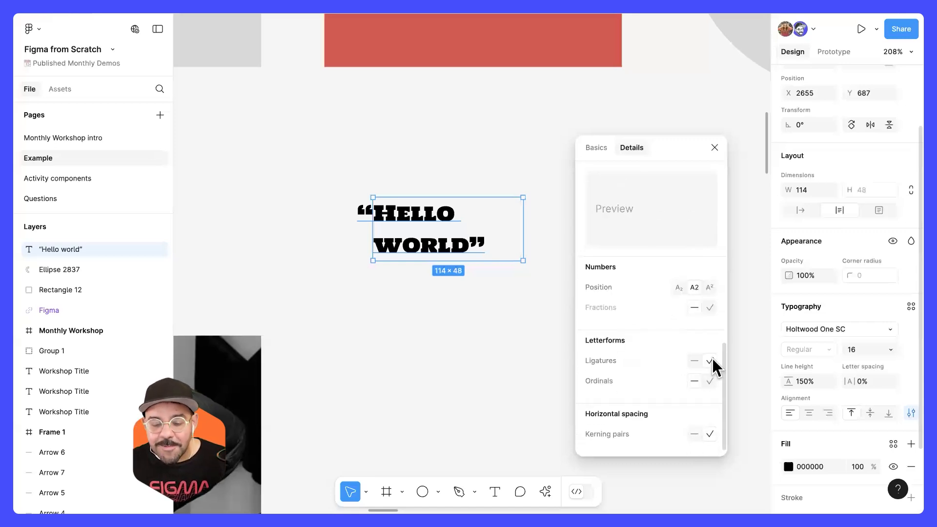
Step: Preview the kerning pairs option for the quoted text, close its type settings and deselect the text
mouse_move(708, 435)
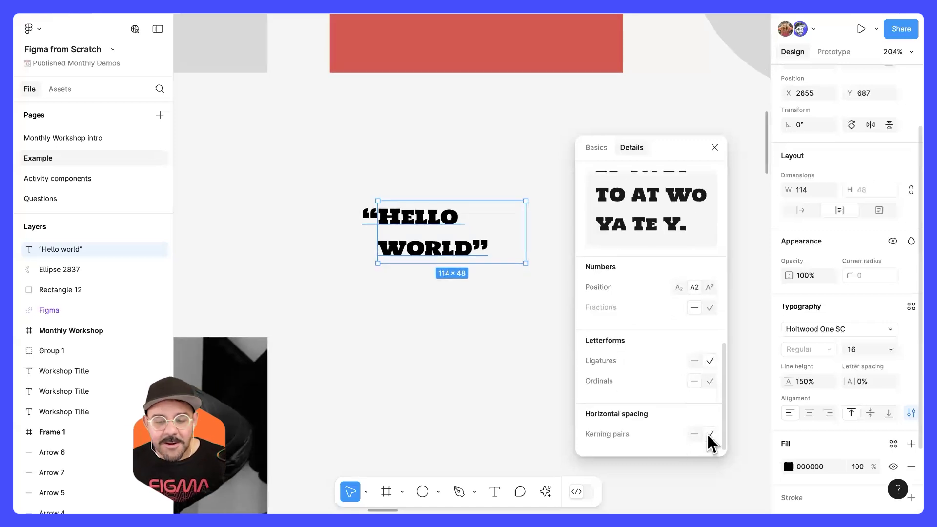
scroll(708, 434, down, 1)
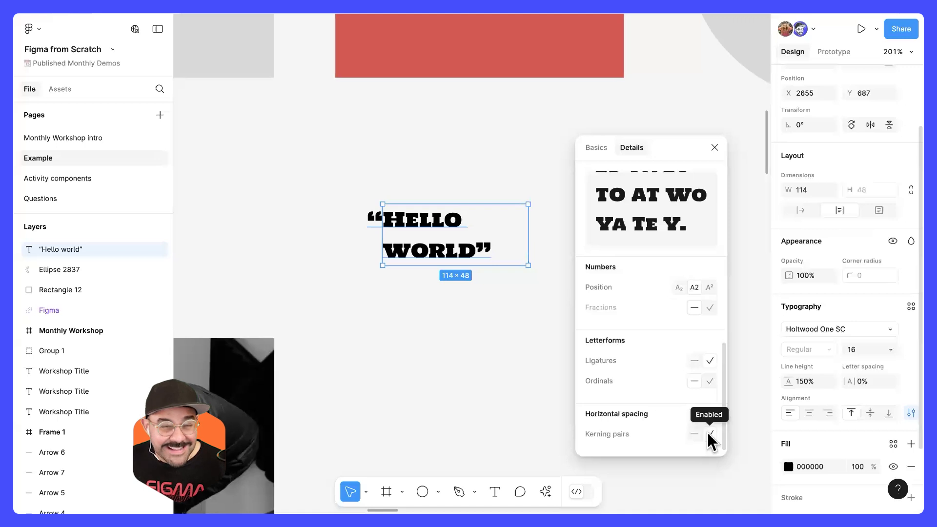
click(714, 147)
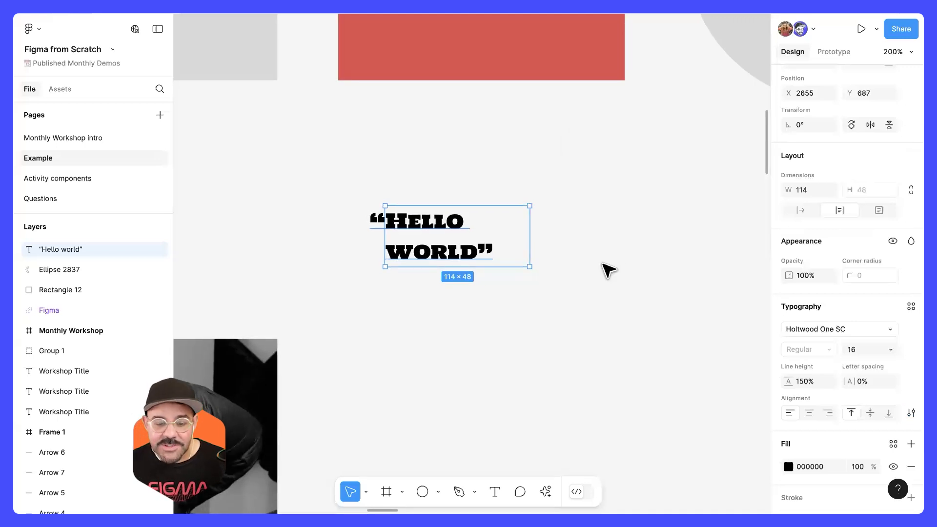
click(607, 268)
Step: Switch the quoted text box to auto width, return it to auto height and narrow it to a width of about 109
scroll(586, 233, down, 1)
scroll(586, 233, down, 3)
click(493, 249)
scroll(495, 252, up, 4)
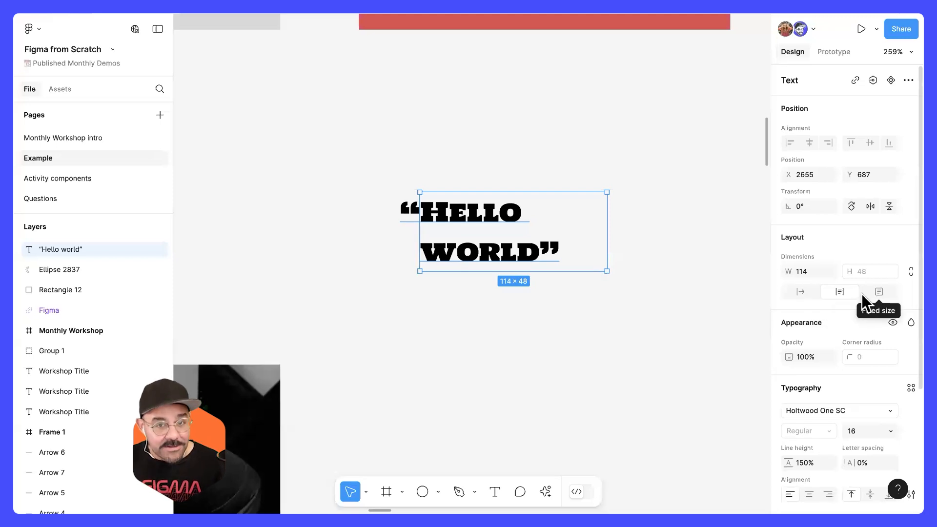
click(799, 291)
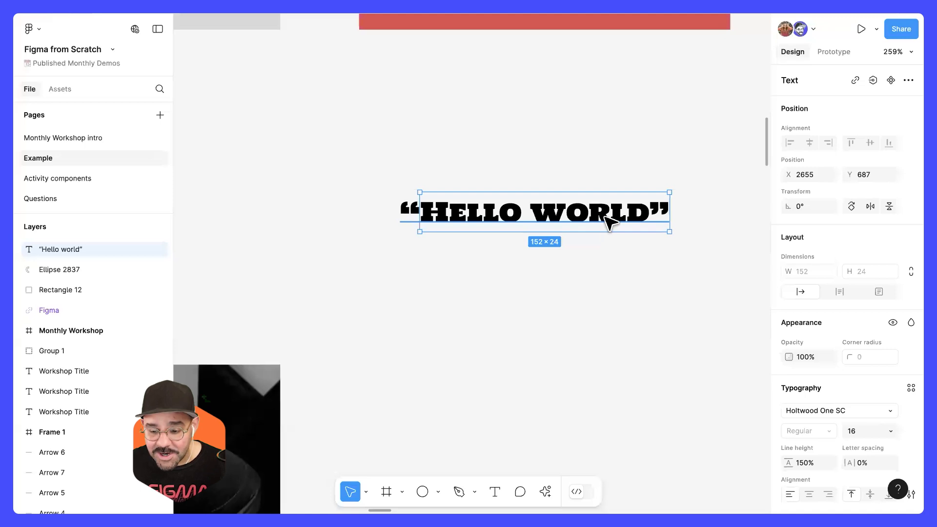
click(839, 291)
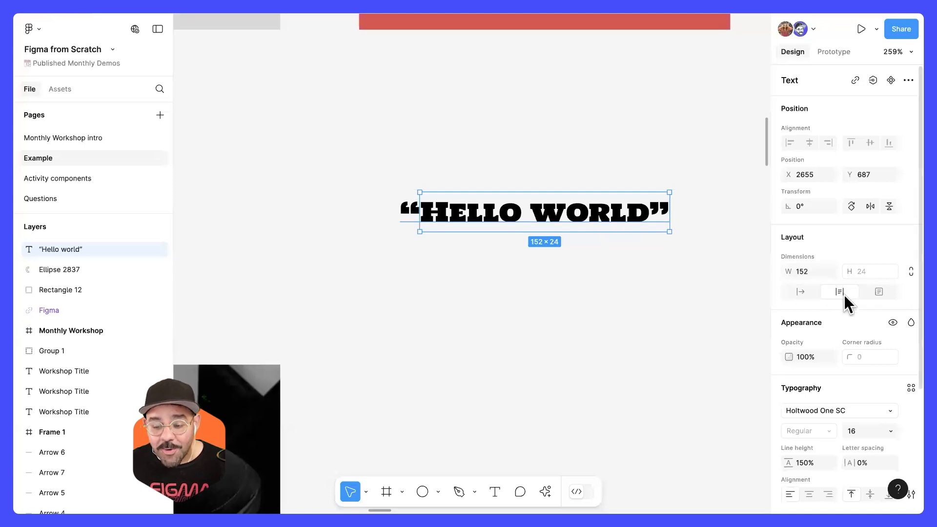
drag(670, 211, 597, 225)
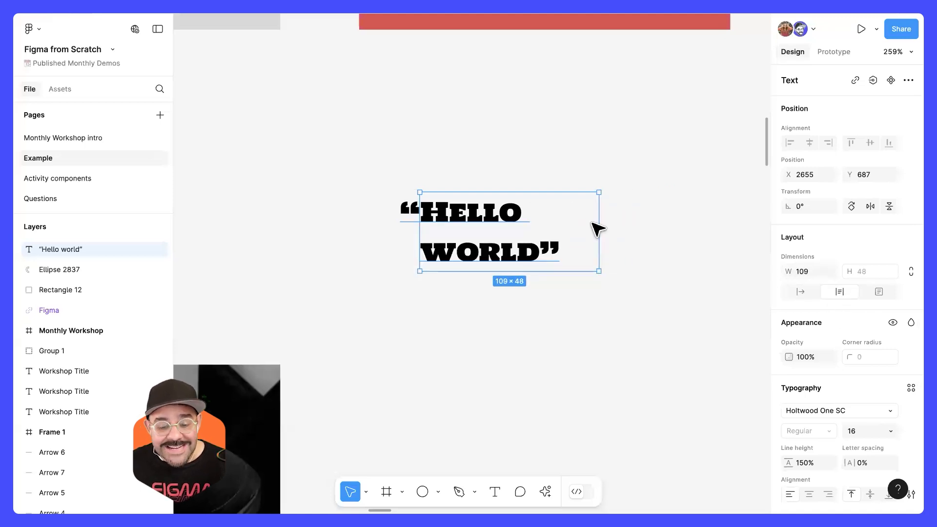
Step: Append "asdasdasd asda" to the end of the quoted "Hello world" text
double_click(556, 251)
click(560, 252)
text(asdasdasd asda)
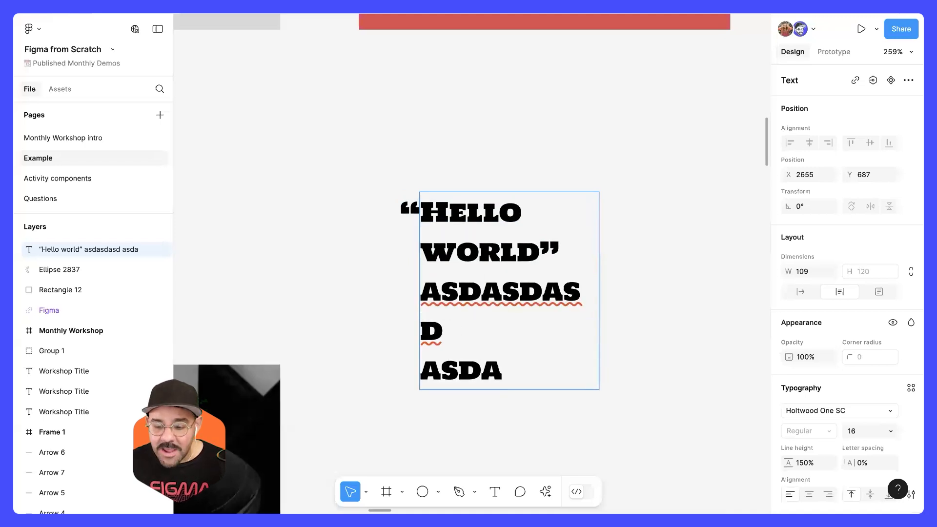
Step: Switch the extended text box to fixed size and shorten it to a height of about 75
click(882, 293)
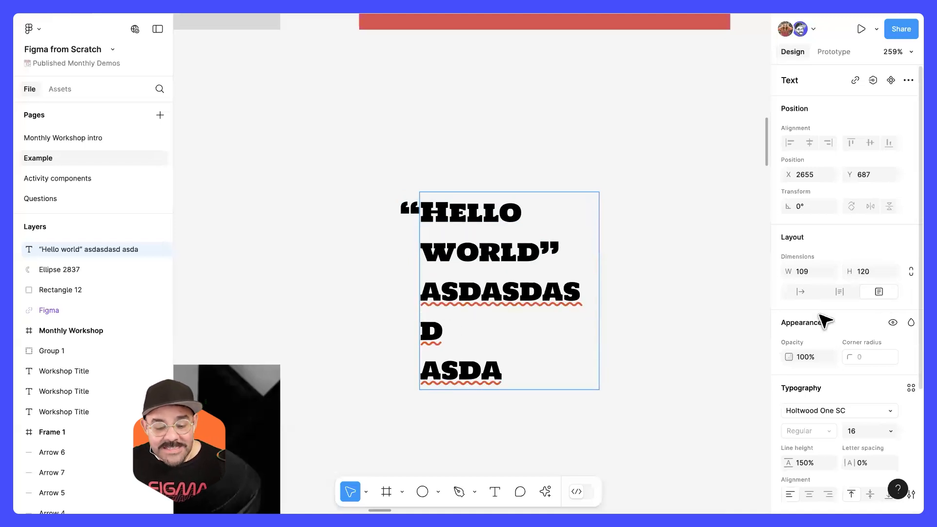
click(627, 389)
drag(583, 393, 577, 315)
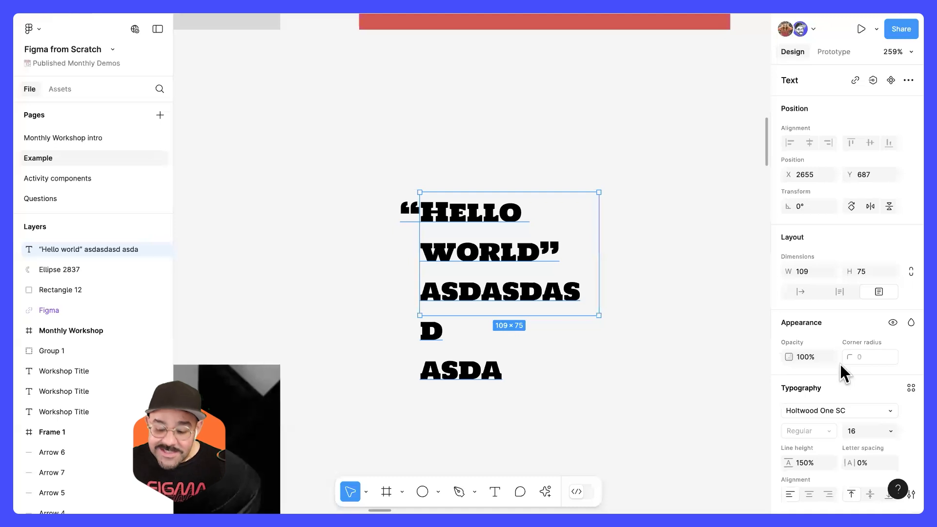
Step: Turn on text truncation in the box's basic type settings and extend the box to a height of about 86
scroll(845, 371, down, 3)
click(911, 347)
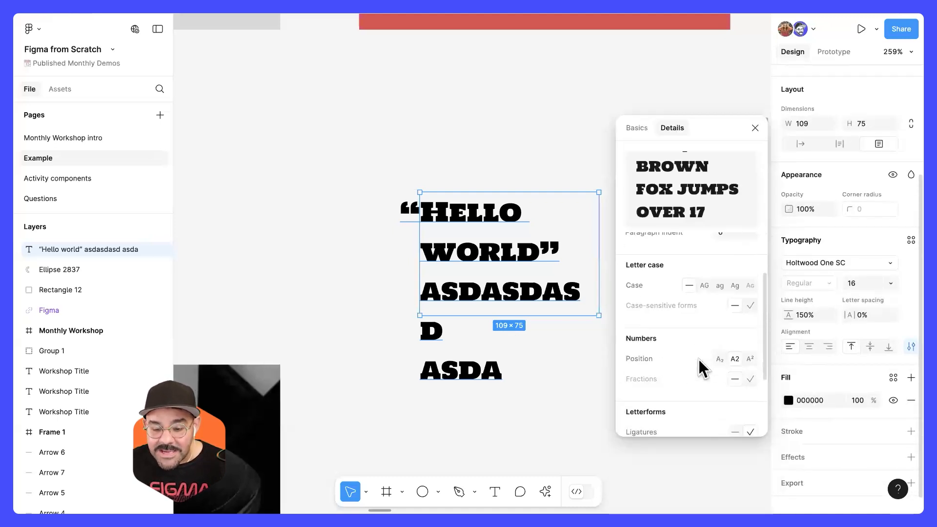
click(638, 128)
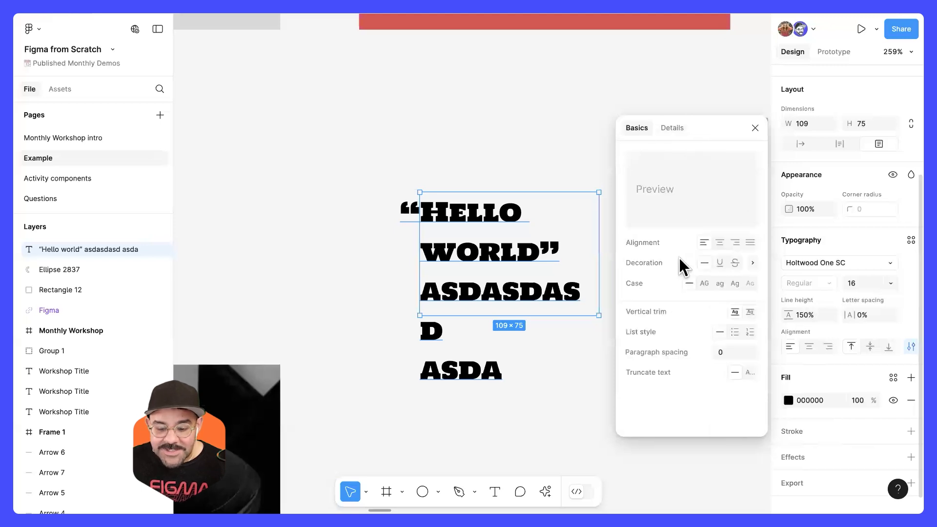
click(749, 372)
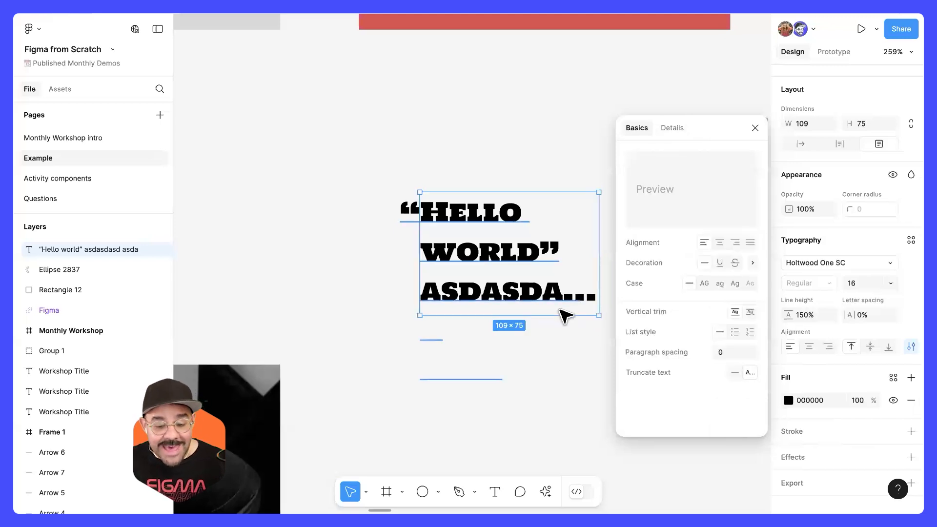
mouse_move(559, 316)
mouse_down()
mouse_move(559, 405)
mouse_move(561, 309)
mouse_move(559, 334)
mouse_up()
click(756, 127)
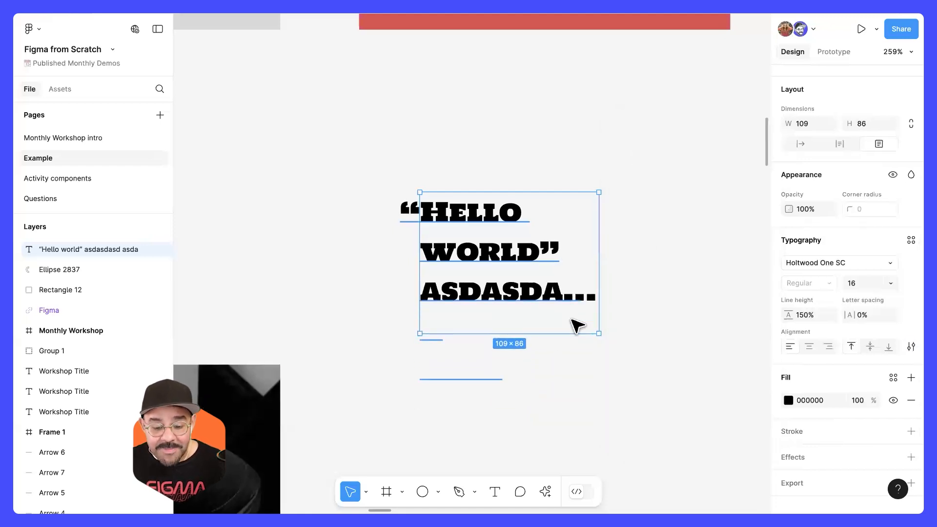
Step: Widen the truncated text box to about 163 and set it back to auto height
drag(651, 317, 687, 321)
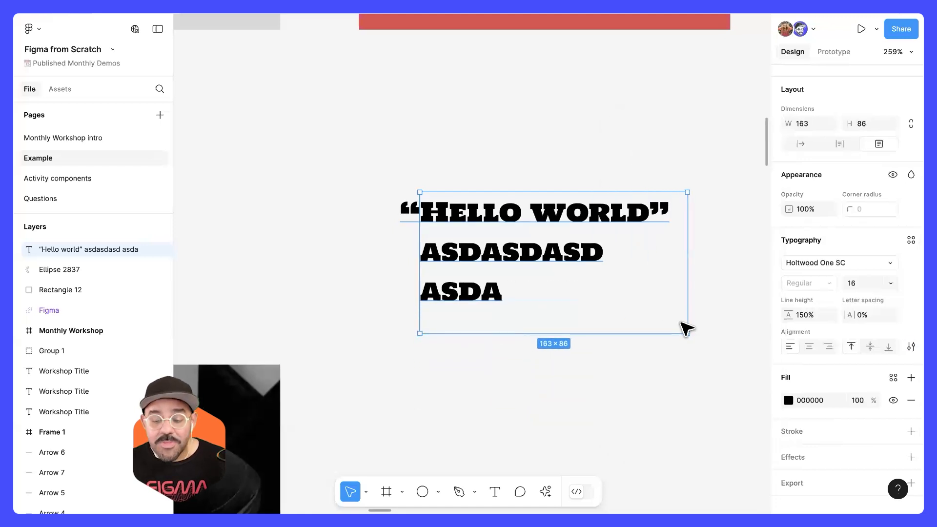
click(601, 161)
click(573, 224)
click(840, 292)
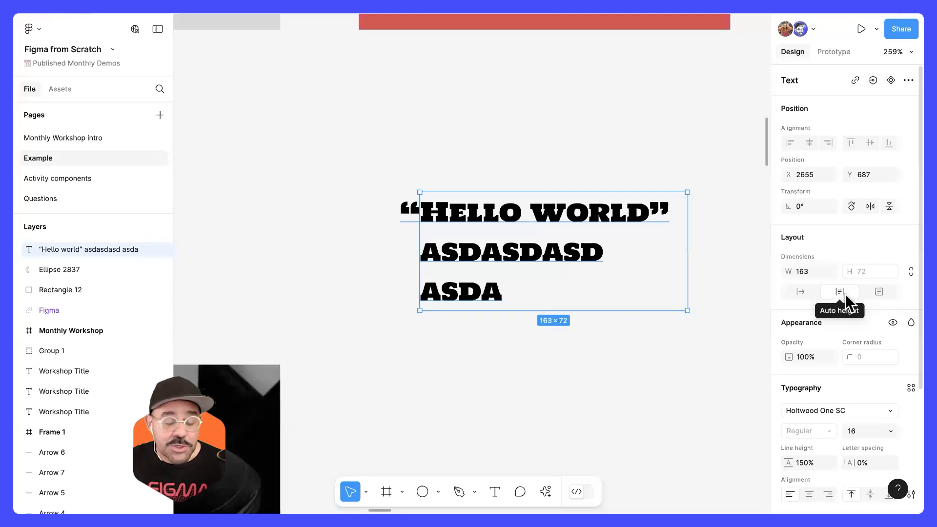
Step: Delete the quoted text and draw a new fixed-size text box about 131 by 79 containing "asdasdasdasdasd"
drag(545, 237, 536, 214)
key(Delete)
key(t)
drag(389, 136, 606, 268)
text(asdasdasdasdasd)
key(Escape)
key(Escape)
click(492, 193)
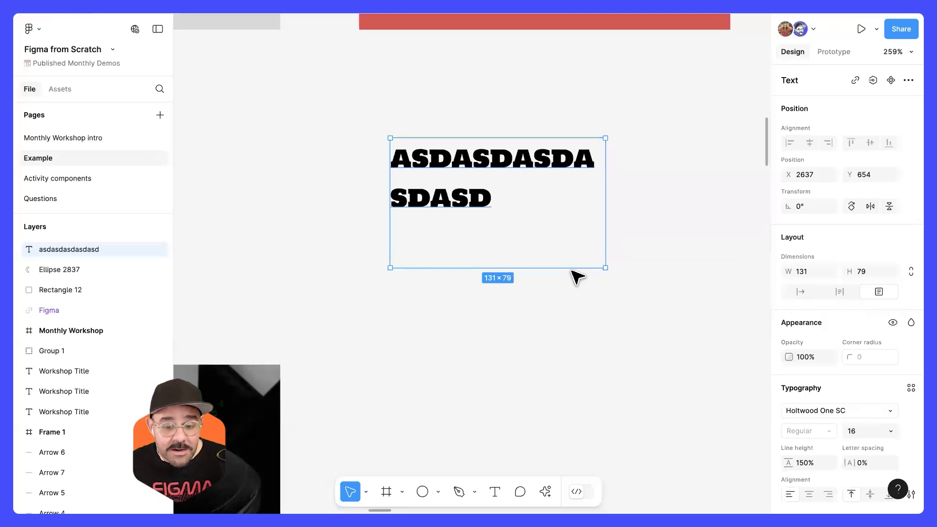
Step: Set the new text box to auto height and fit its width to one line of text, 186 wide
click(841, 295)
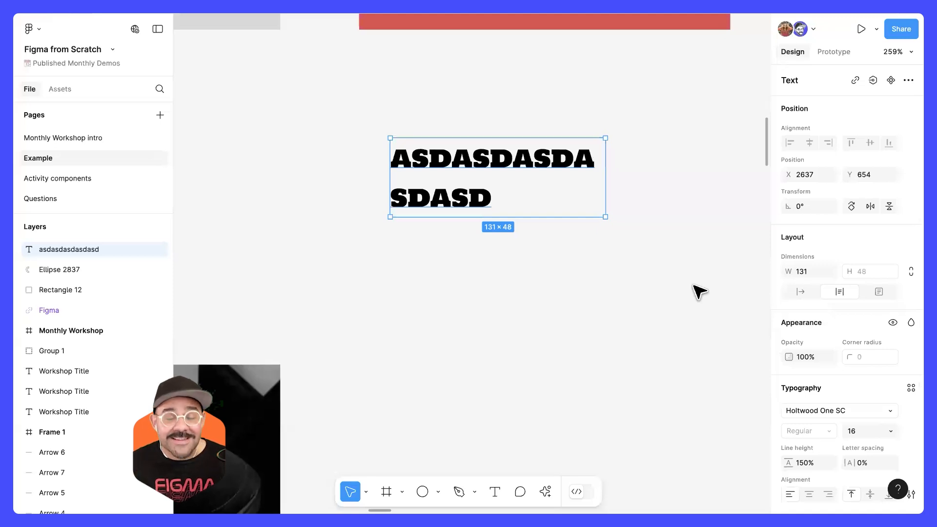
double_click(606, 189)
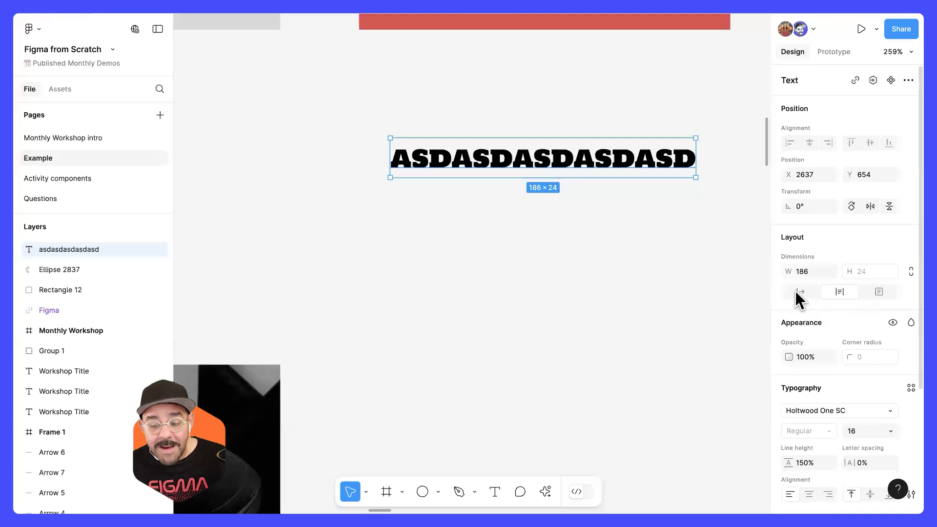
click(837, 295)
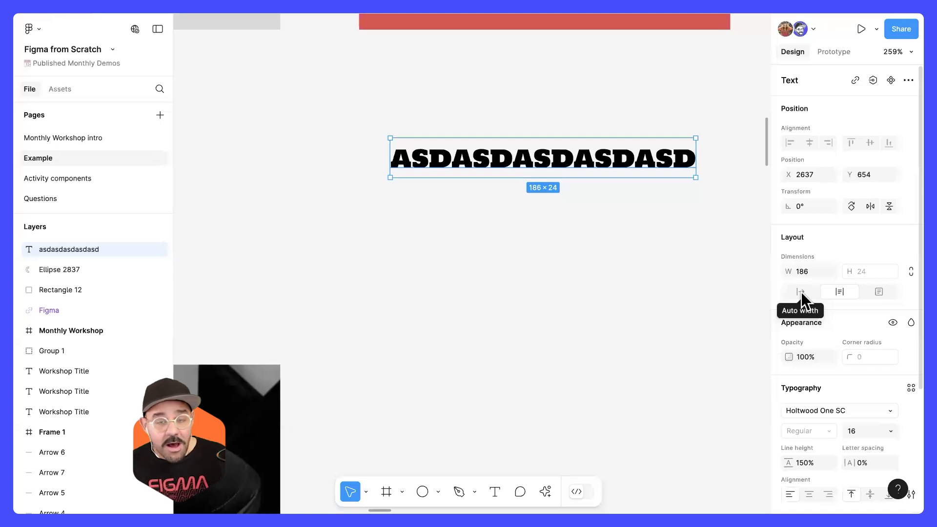
Step: Try narrowing the text box to a width of about 110 and moving the text, and undo these changes
drag(697, 157, 572, 172)
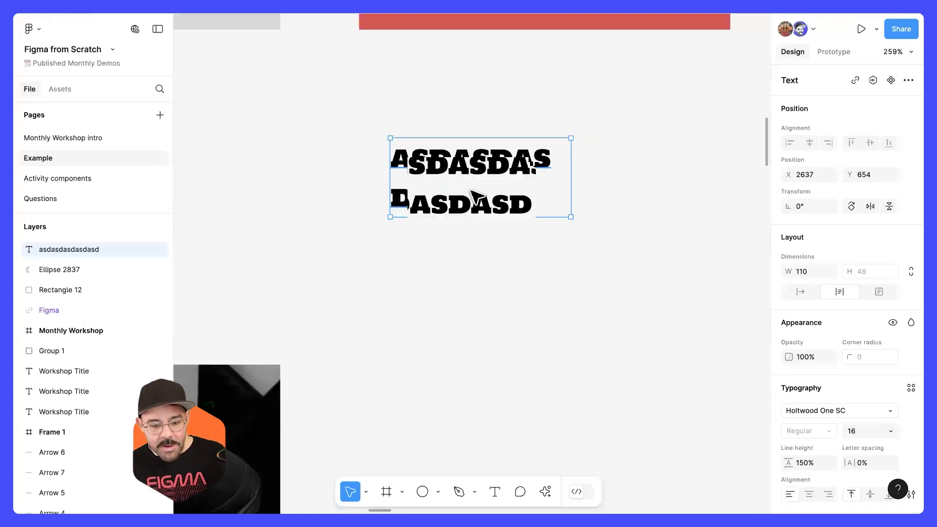
drag(464, 197, 477, 196)
key(ctrl+z)
key(ctrl+z)
Step: Select the photo in the Images example, examine its fill property and deselect it
scroll(502, 218, down, 10)
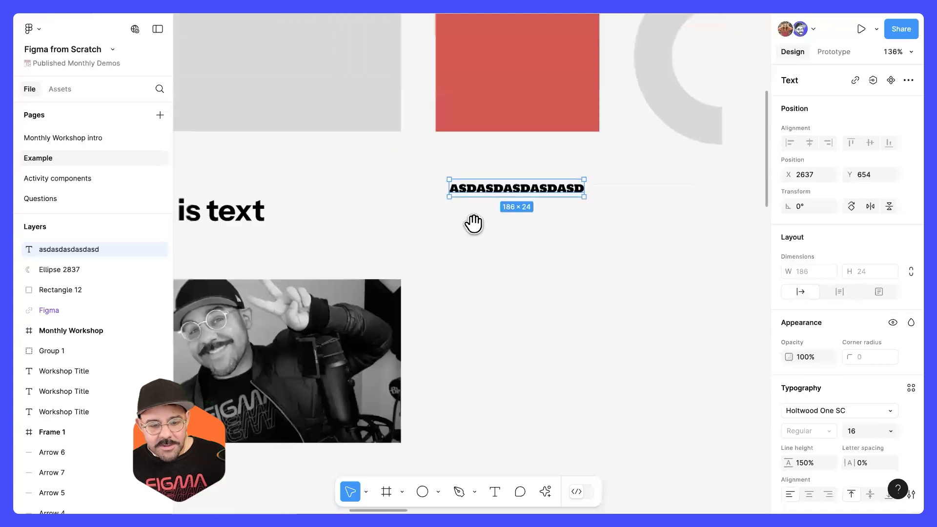
scroll(400, 195, up, 3)
scroll(481, 203, left, 2)
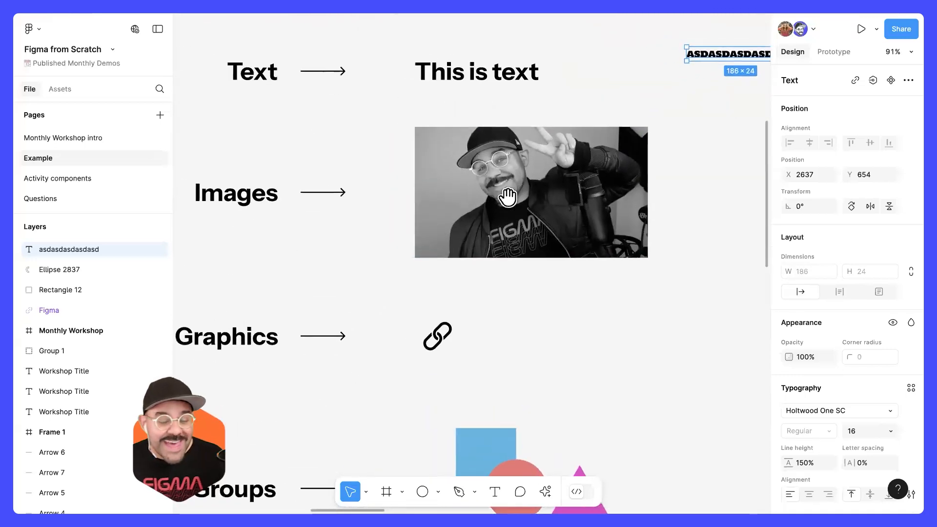
scroll(516, 206, down, 4)
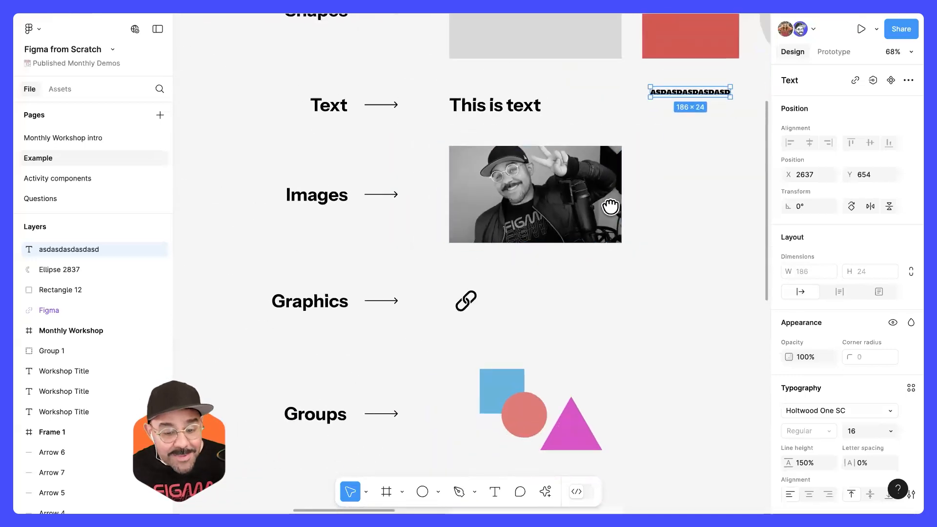
scroll(516, 243, up, 2)
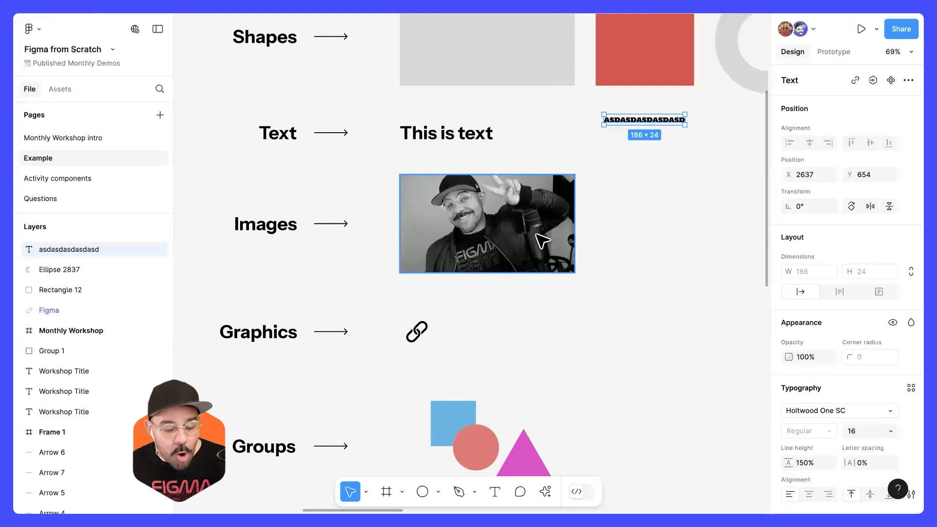
scroll(558, 240, up, 3)
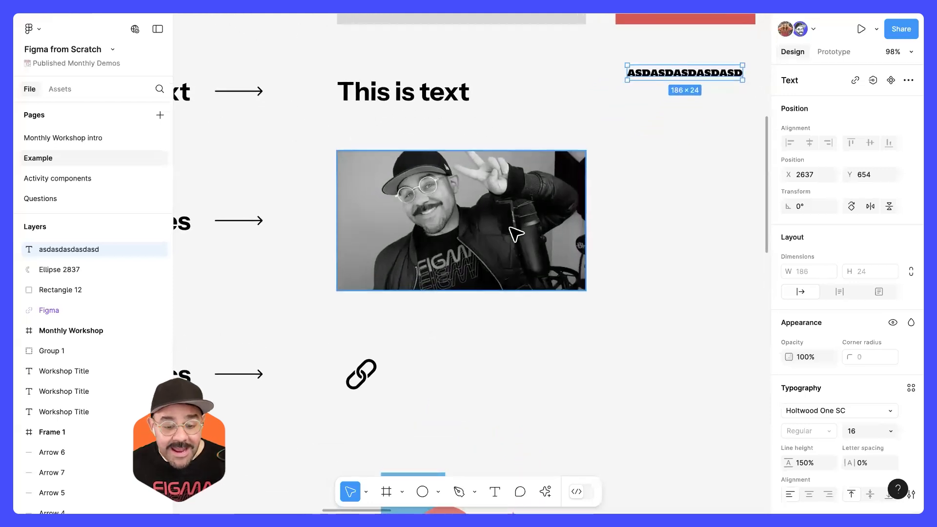
scroll(512, 233, down, 1)
click(496, 190)
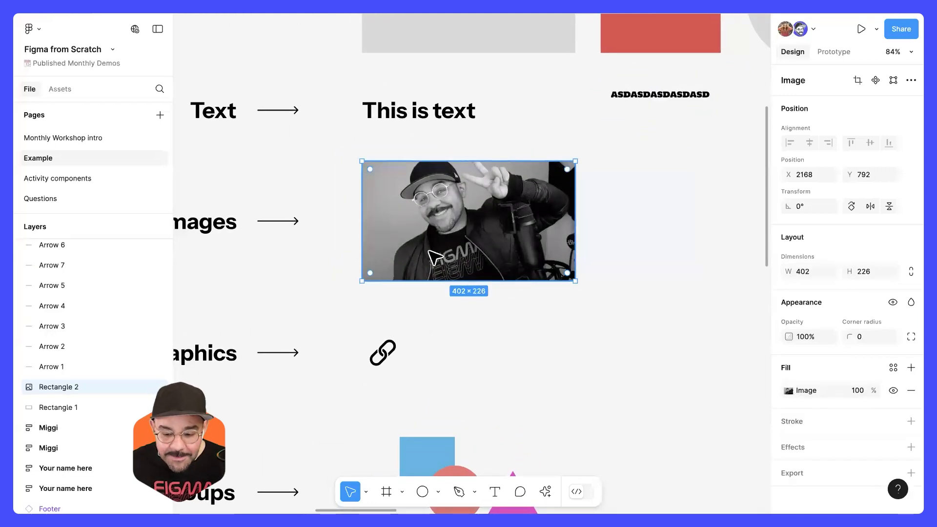
scroll(786, 363, down, 1)
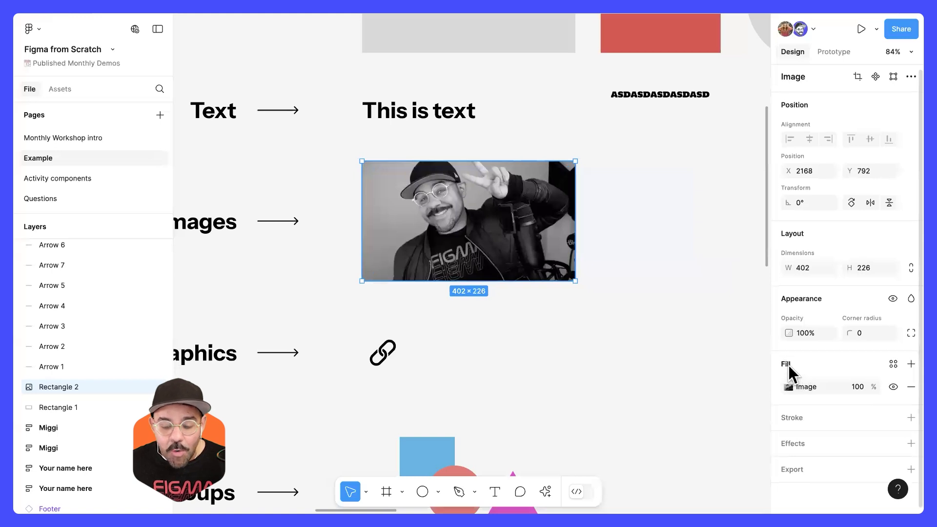
click(667, 254)
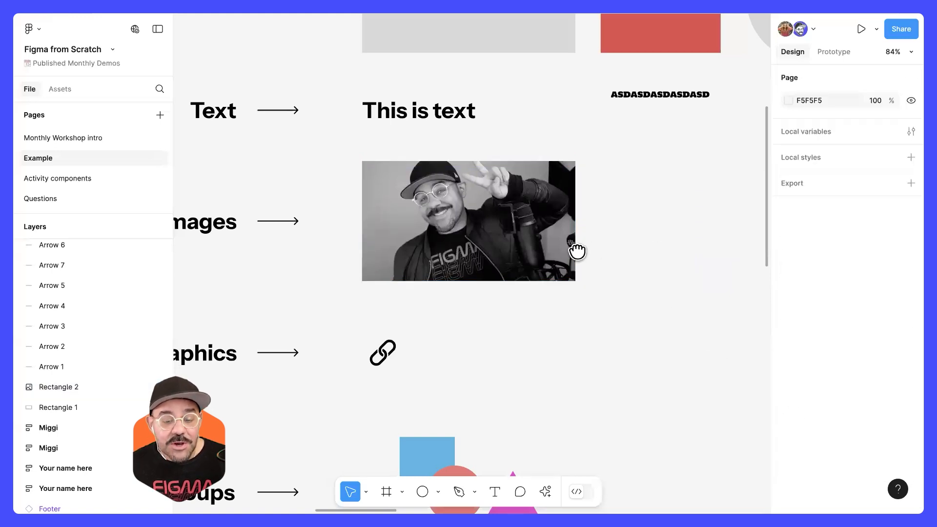
Step: Draw a rectangle about 131 by 155 in the empty canvas area beside the photo
scroll(581, 254, right, 3)
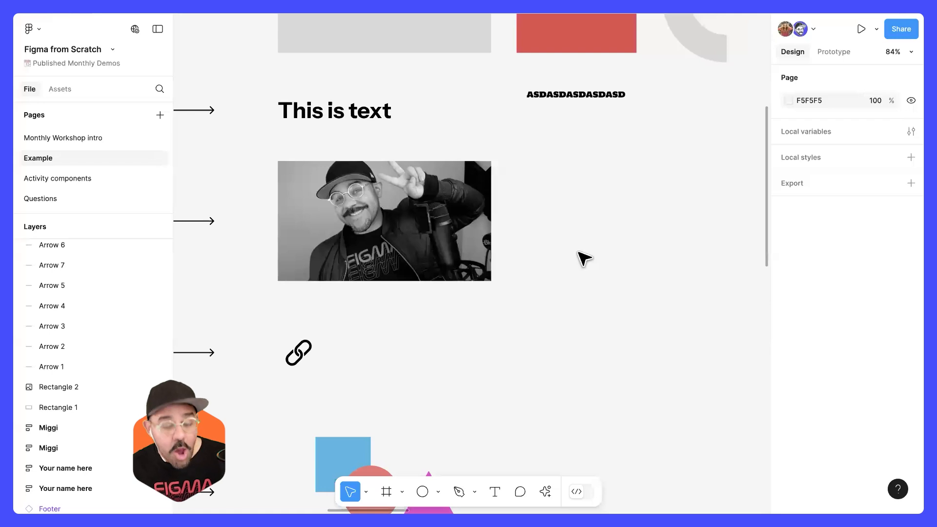
key(r)
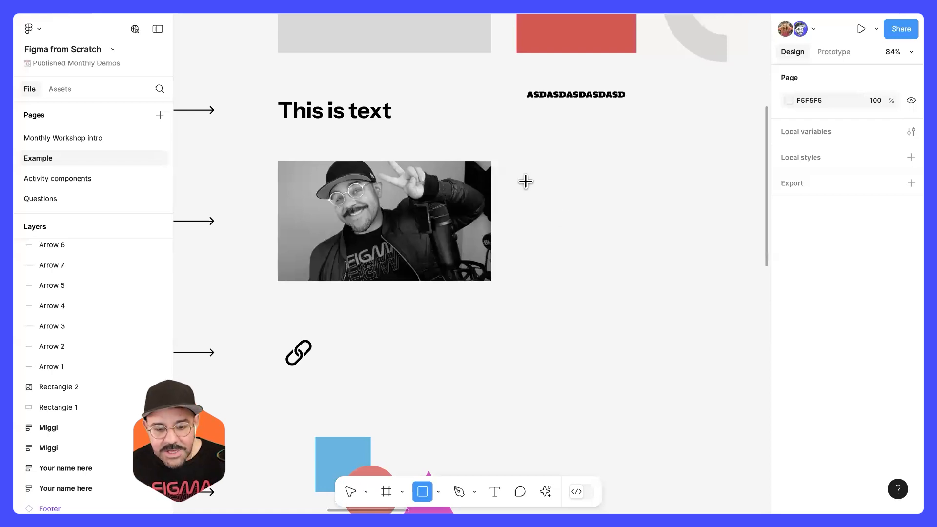
drag(532, 175, 602, 258)
scroll(566, 251, right, 3)
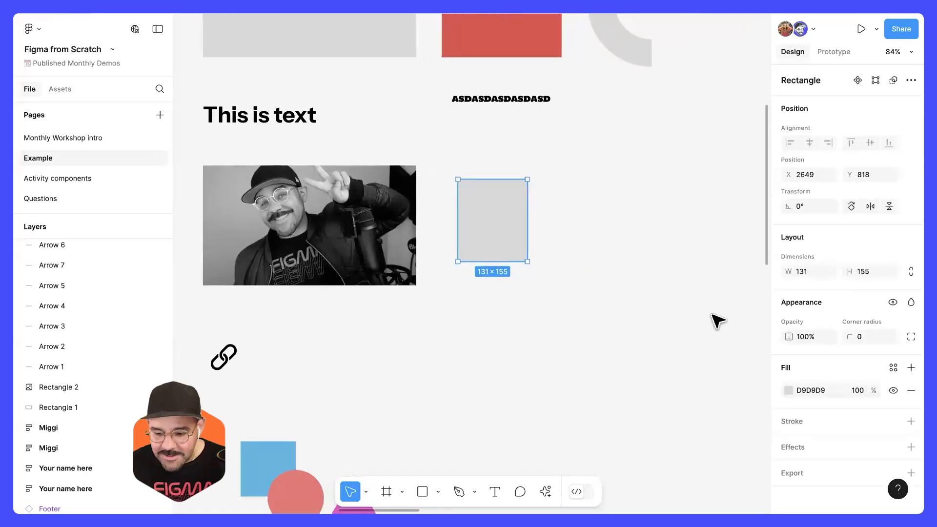
Step: Change the new rectangle's fill to an image and upload a coffee photo from the computer into it
click(787, 391)
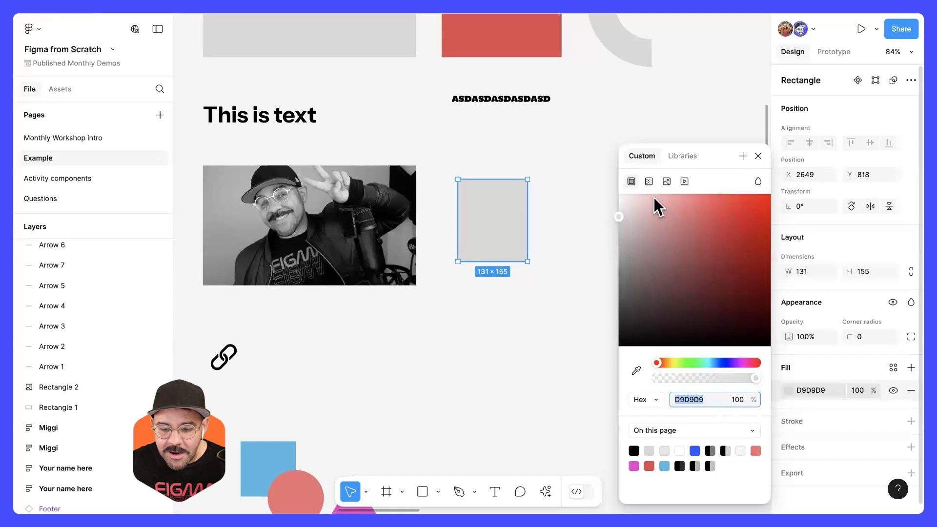
click(664, 182)
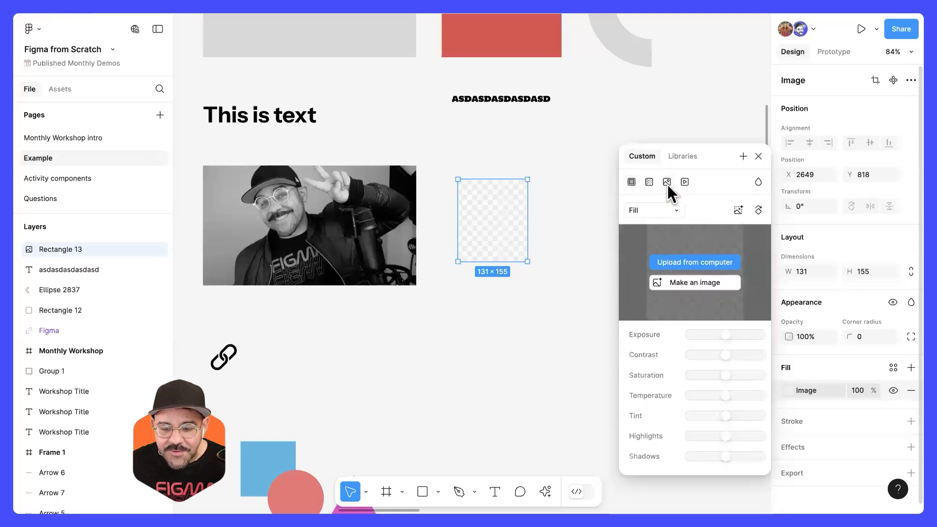
click(695, 262)
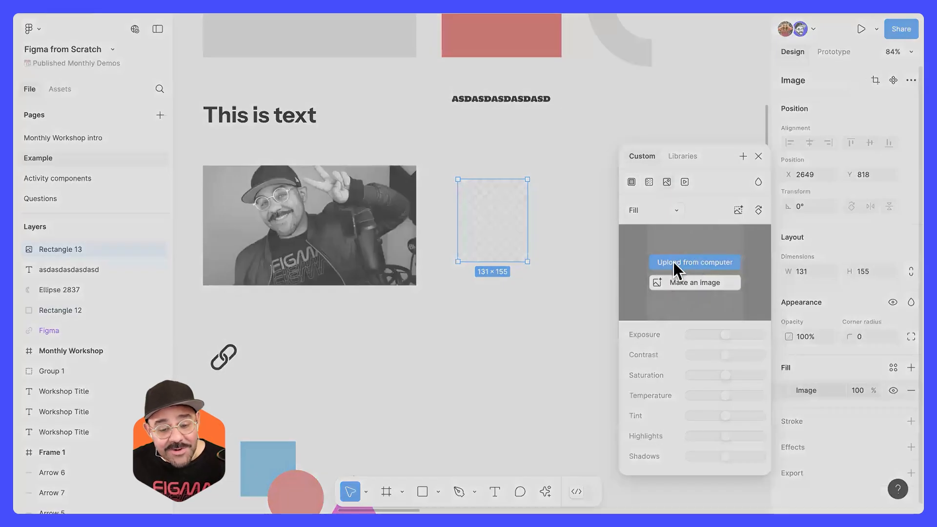
click(632, 349)
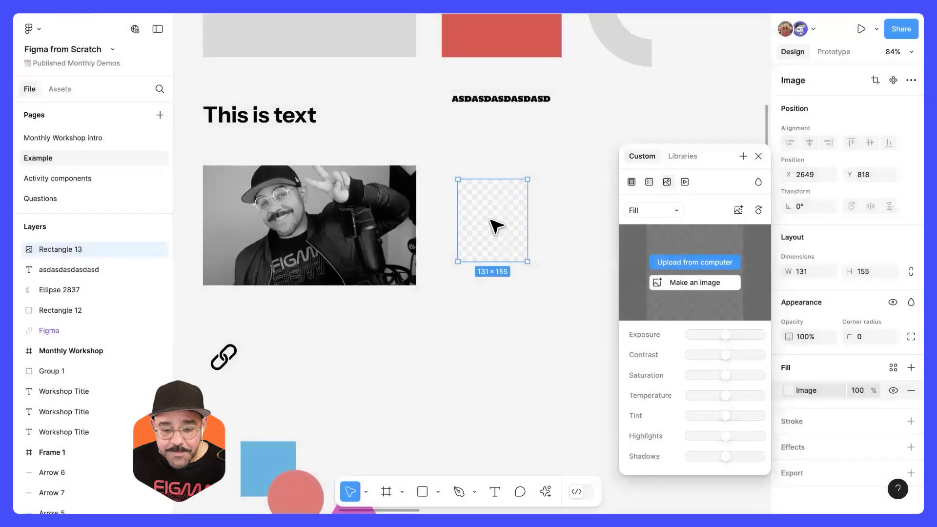
click(758, 156)
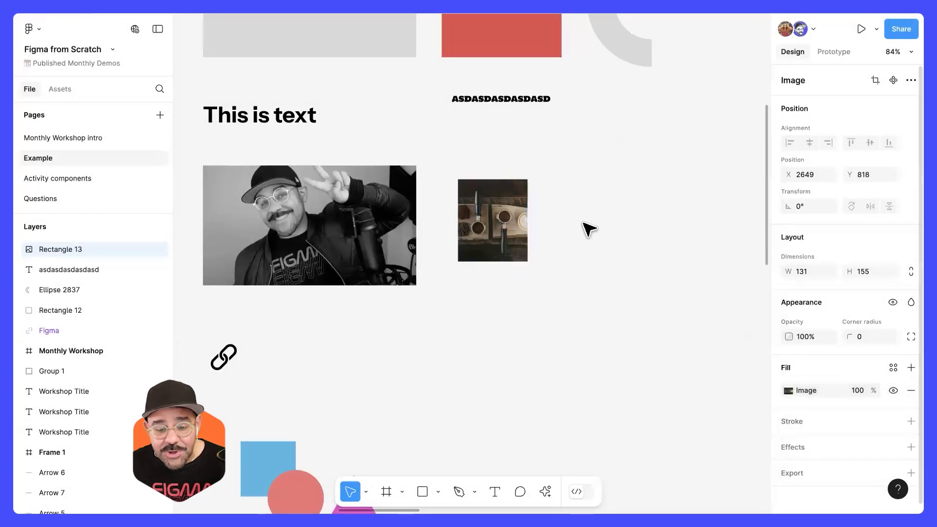
Step: Enlarge the coffee image to match the height of the photo beside it and deselect it
drag(522, 244, 565, 285)
click(626, 346)
drag(626, 330, 732, 263)
Step: Select the link icon in the Graphics example, examine its vector shapes in outline view and return to the normal view
click(441, 233)
click(527, 230)
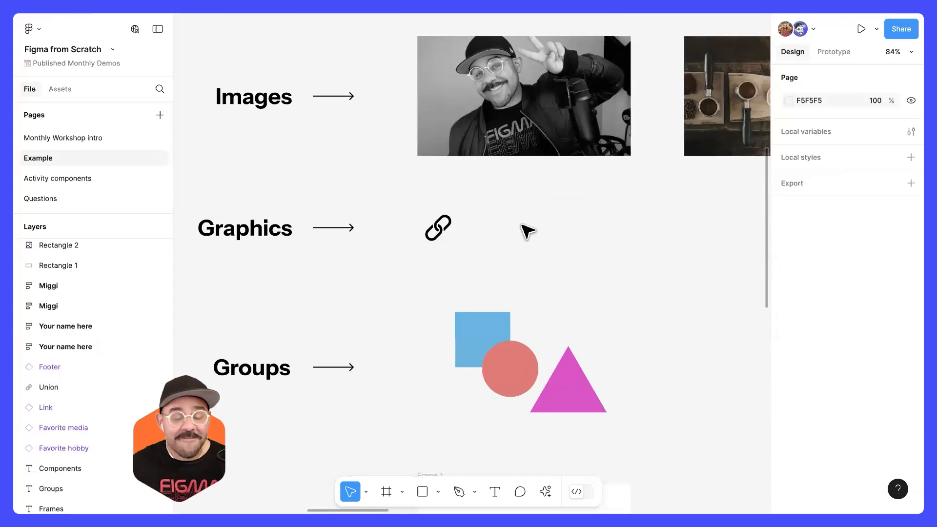
drag(546, 214, 483, 240)
drag(540, 253, 613, 237)
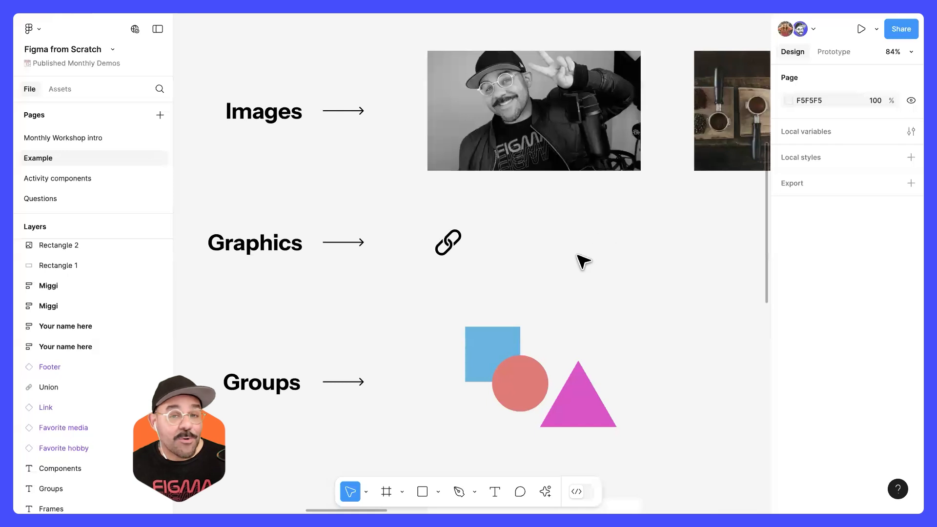
mouse_move(576, 253)
mouse_down()
mouse_move(493, 266)
mouse_move(588, 263)
mouse_up()
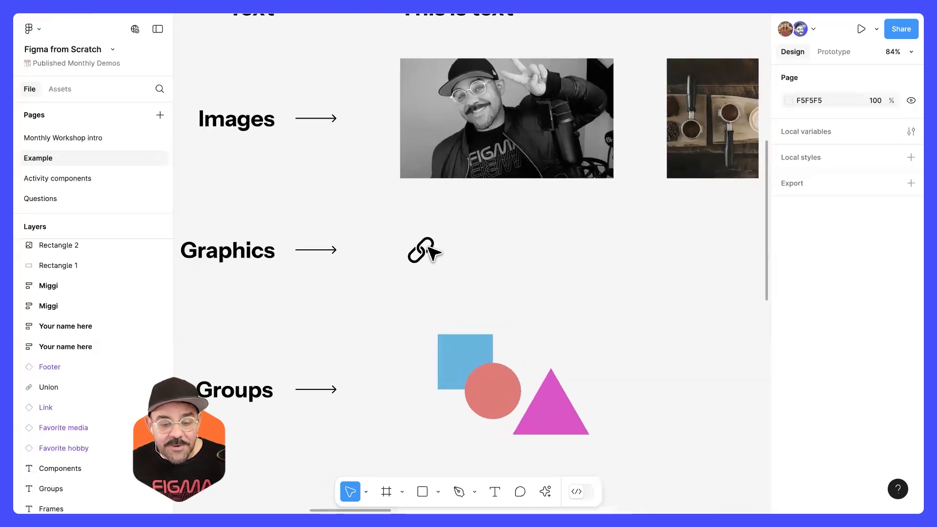
click(425, 250)
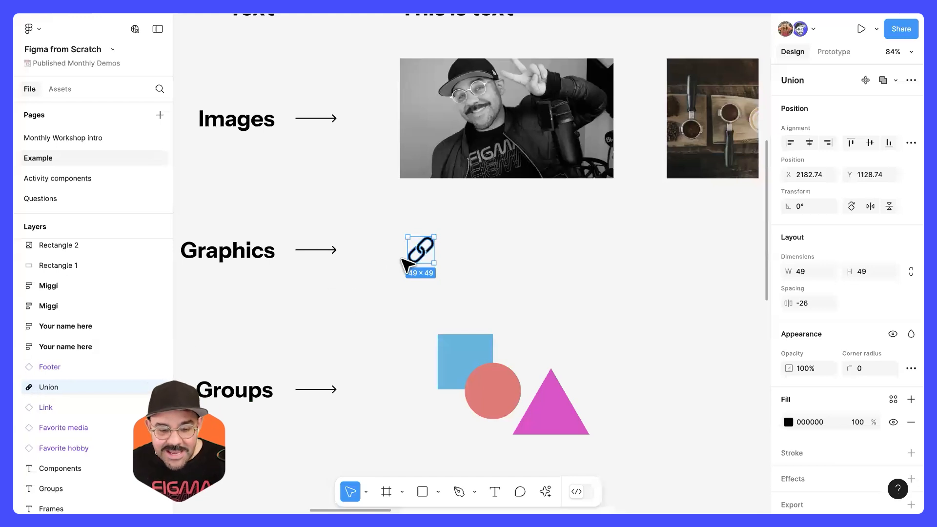
scroll(442, 264, up, 8)
drag(529, 224, 612, 191)
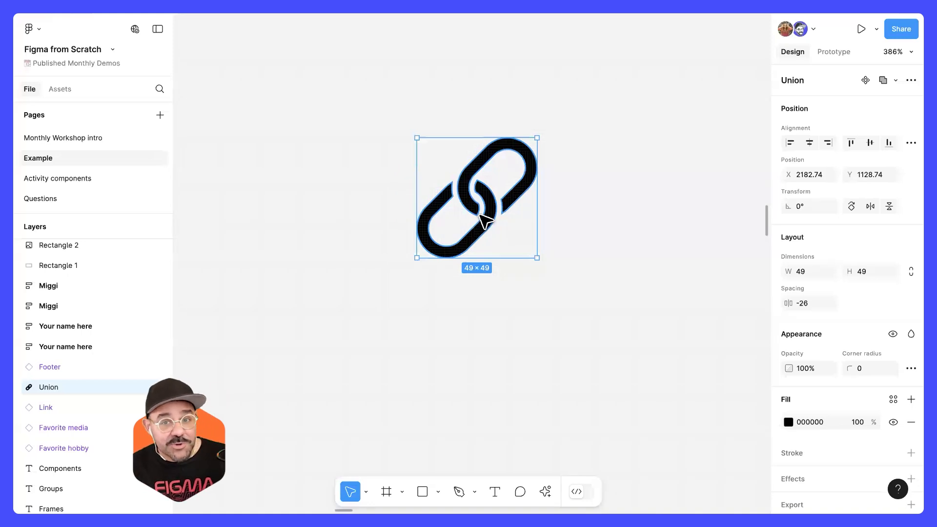
key(super+y)
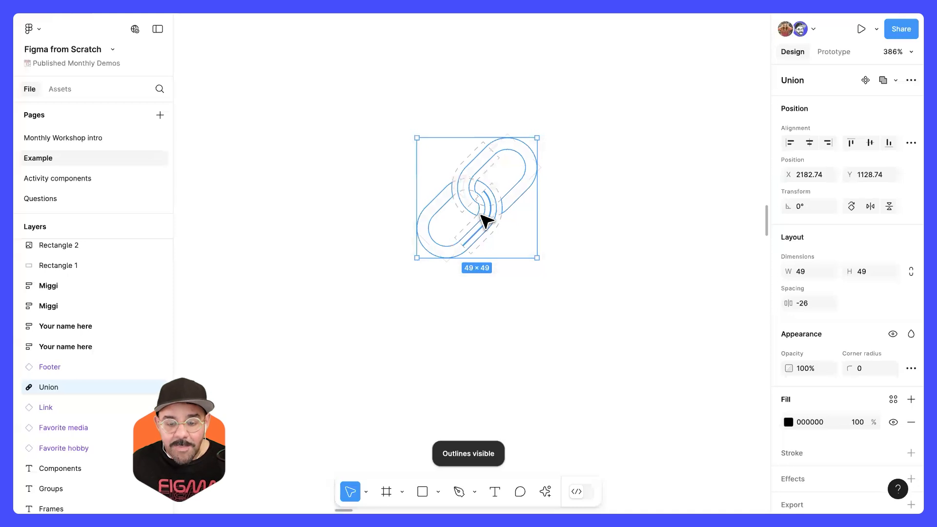
click(560, 230)
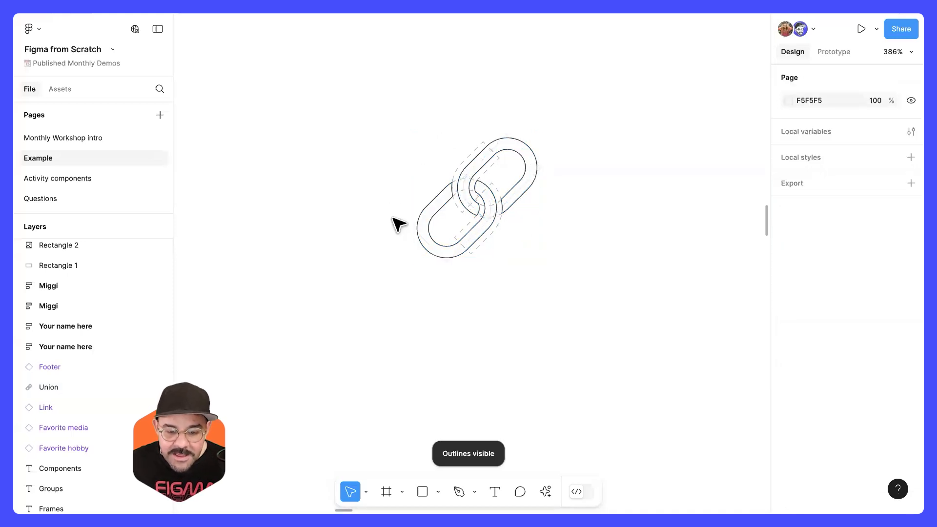
key(super+y)
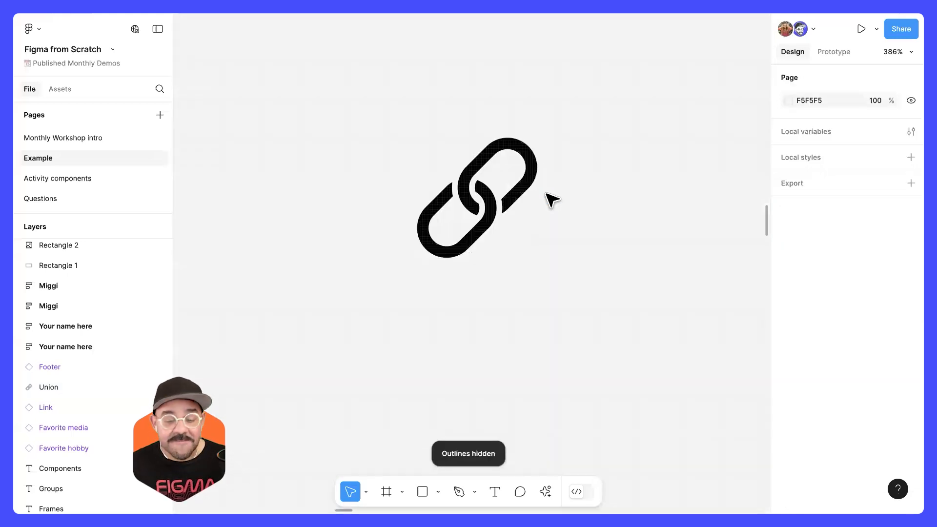
Step: Place a duplicate of the link icon beside the original in the Graphics example, at the same height
scroll(549, 212, down, 10)
drag(479, 210, 559, 212)
key(super+z)
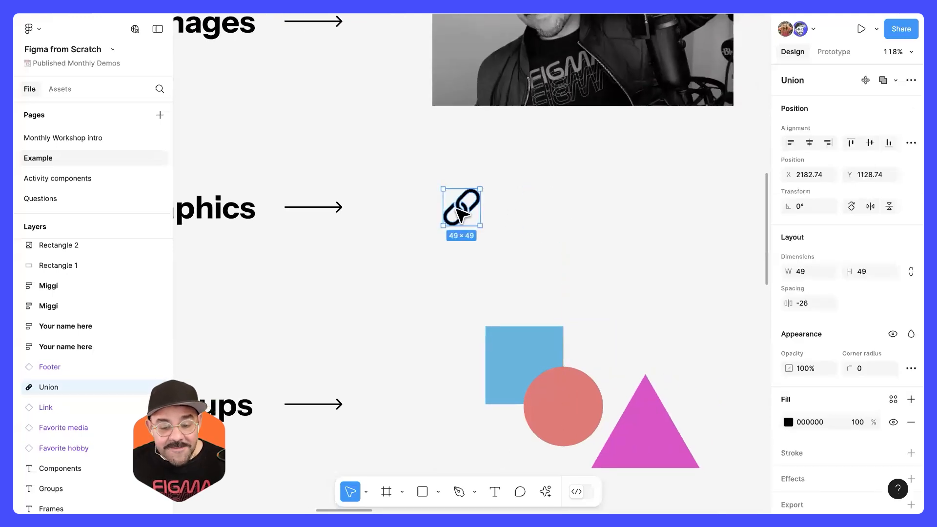
drag(463, 211, 542, 225)
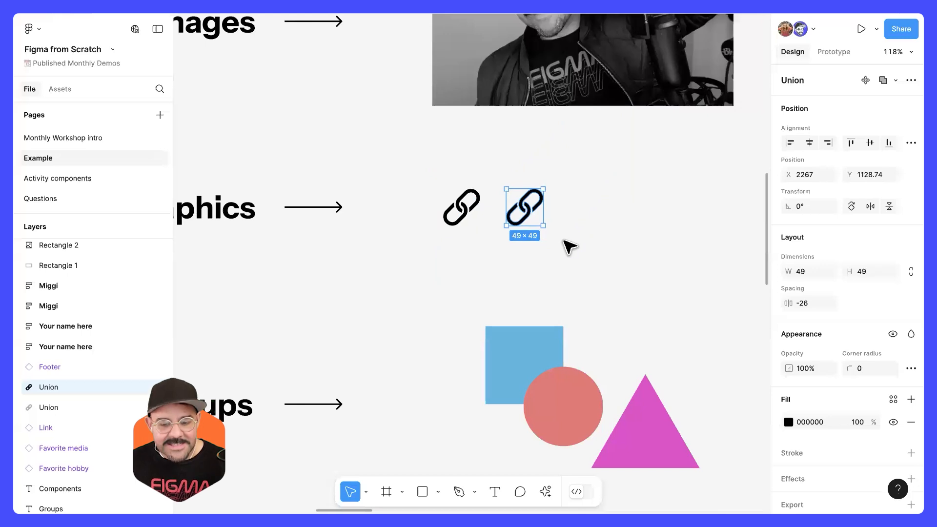
Step: Try resizing the duplicated link icon with the Scale tool, undo the change and reselect the icon
key(k)
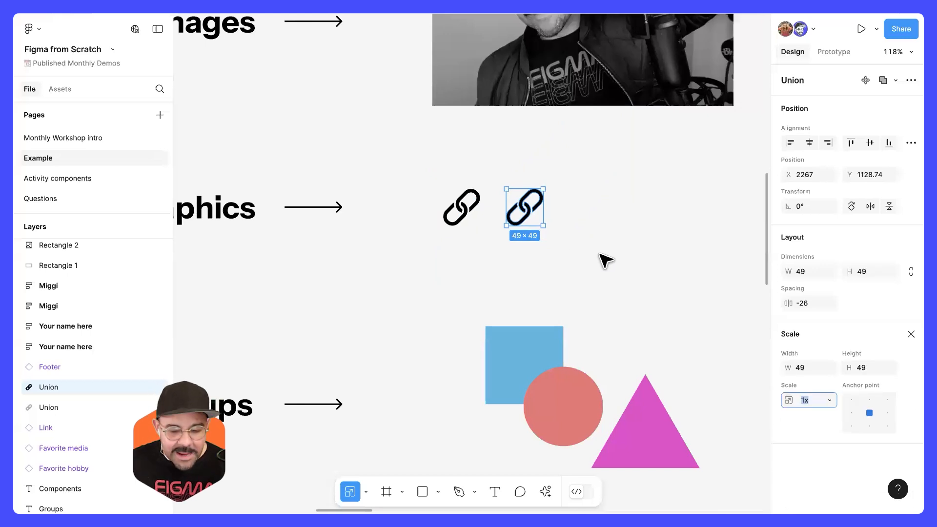
drag(543, 225, 540, 272)
key(super+z)
click(582, 242)
click(527, 209)
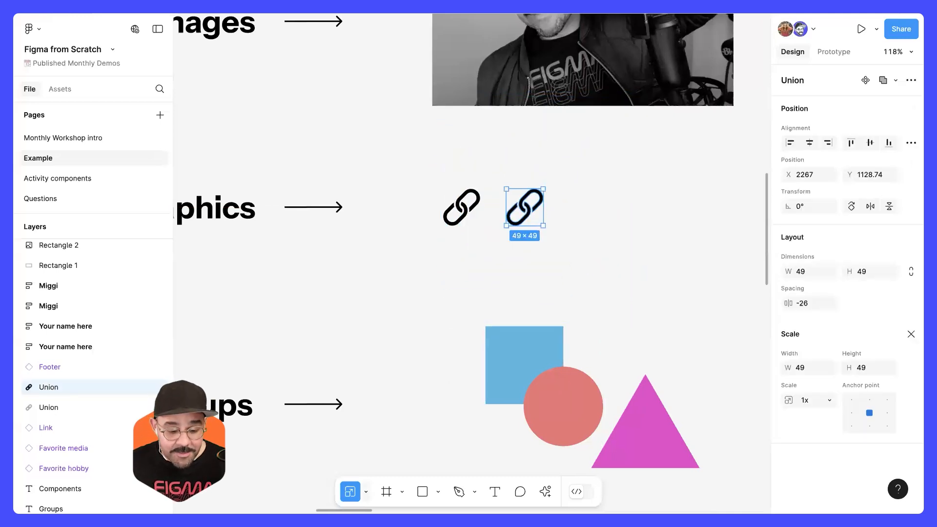
Step: Check where the Scale tool sits among the Move and Hand tools and deselect the duplicated link icon
scroll(358, 451, down, 1)
click(365, 491)
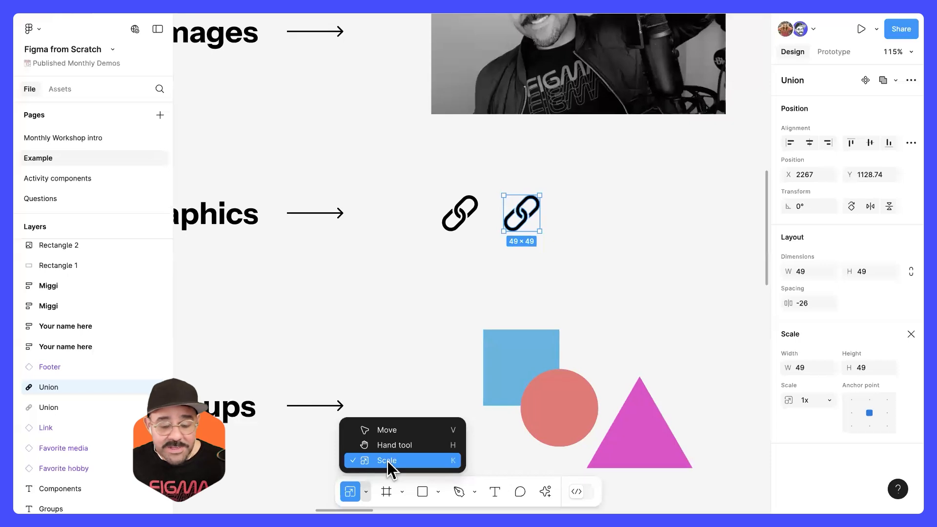
click(603, 293)
scroll(625, 249, down, 1)
click(625, 249)
Step: Survey the Unstructured Design examples and the Prototyping + Dev Mode section, inspecting the frame properties of its finished profile page
scroll(622, 249, down, 8)
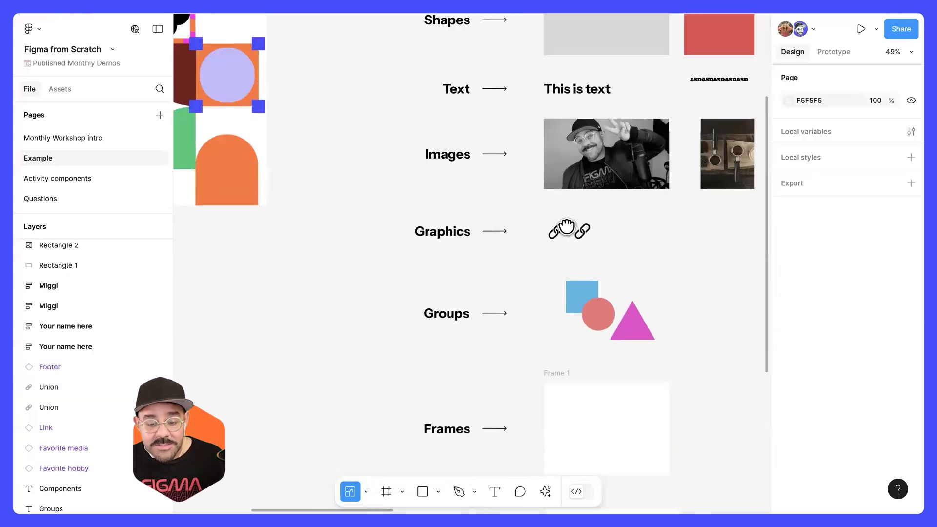
scroll(567, 227, up, 2)
scroll(567, 227, right, 3)
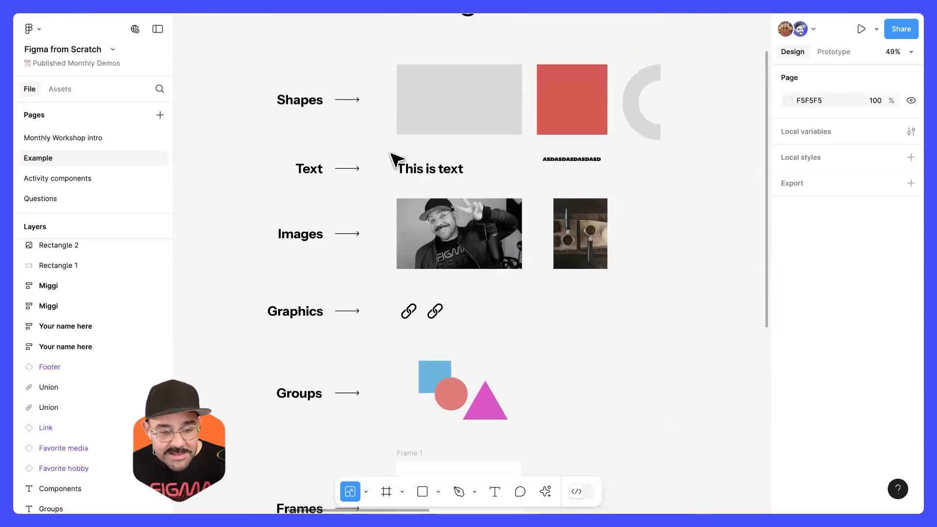
scroll(403, 210, up, 3)
scroll(375, 190, down, 2)
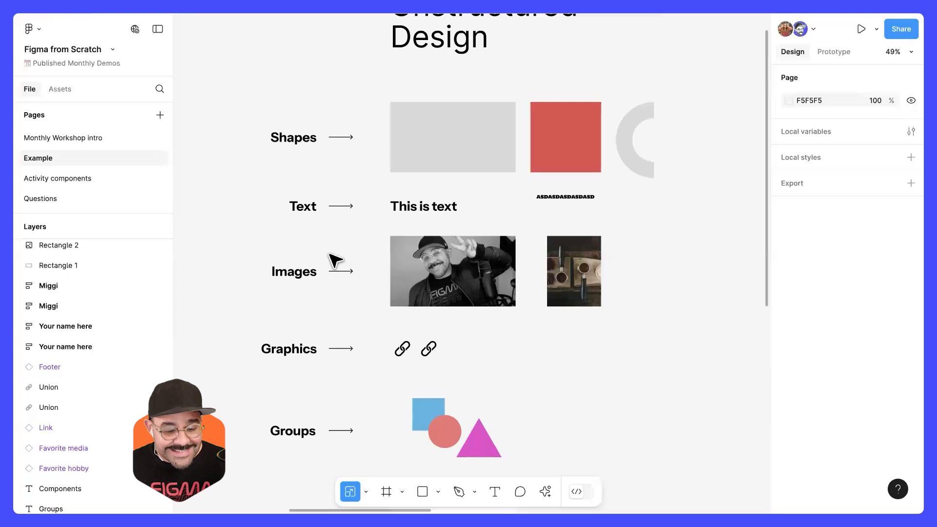
drag(488, 360, 457, 423)
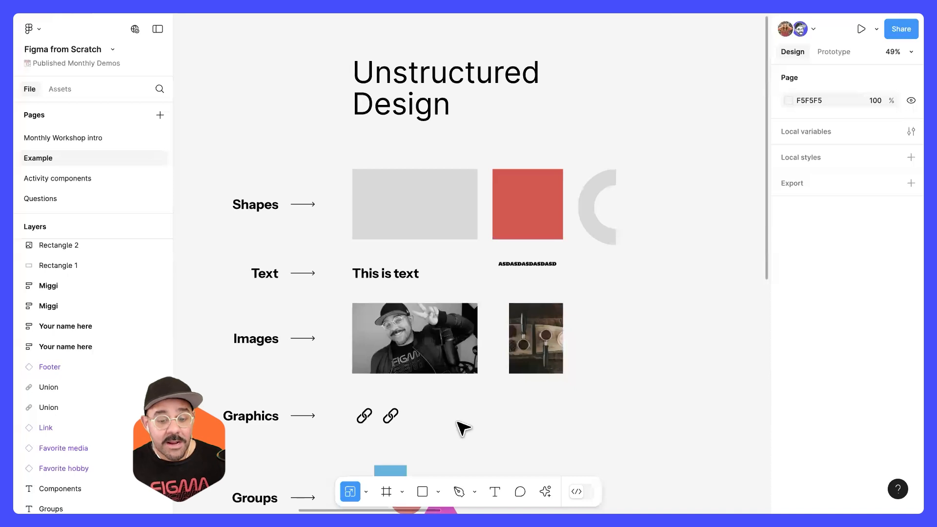
scroll(490, 271, down, 6)
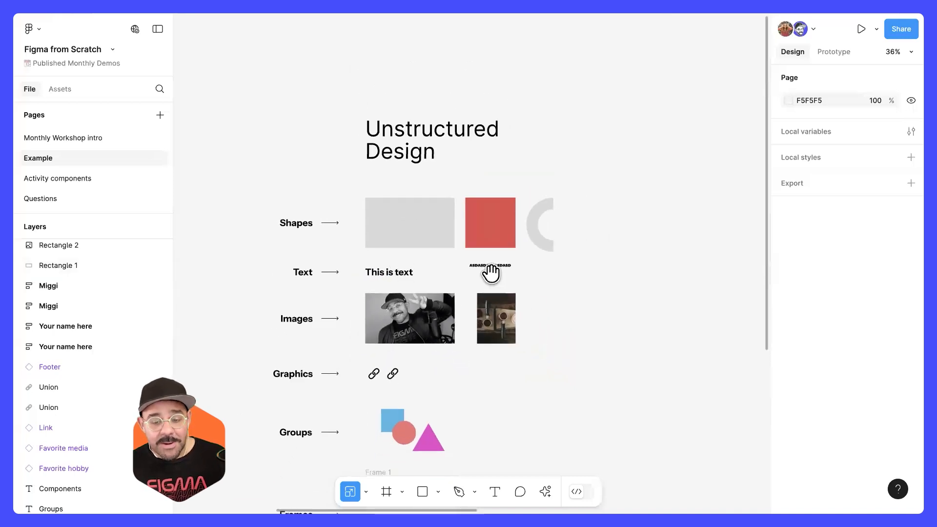
scroll(563, 251, right, 10)
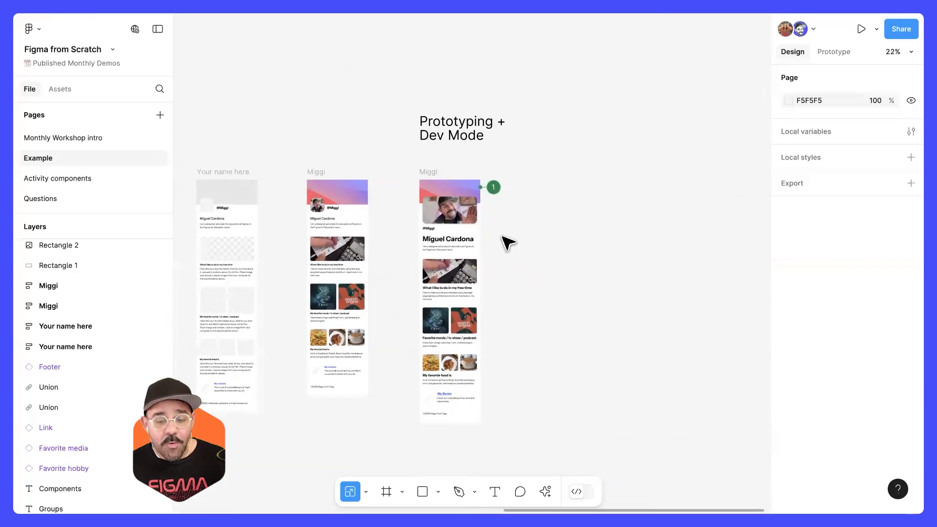
scroll(504, 223, up, 5)
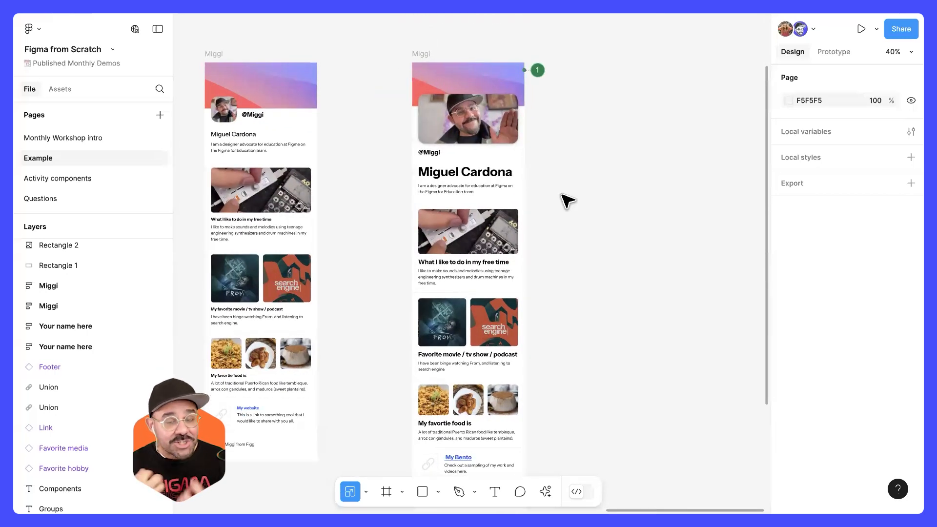
click(420, 54)
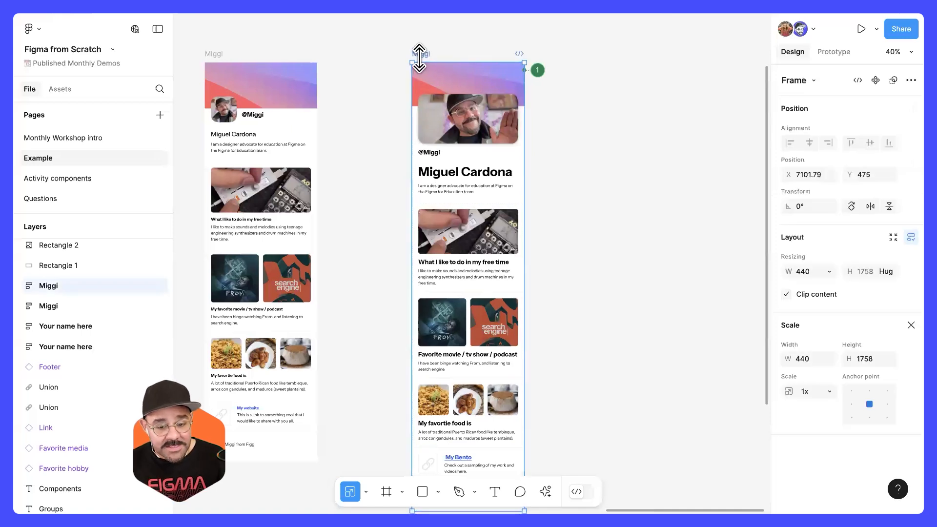
click(357, 132)
drag(358, 132, 922, 223)
drag(257, 245, 490, 335)
scroll(471, 144, up, 5)
scroll(550, 177, down, 3)
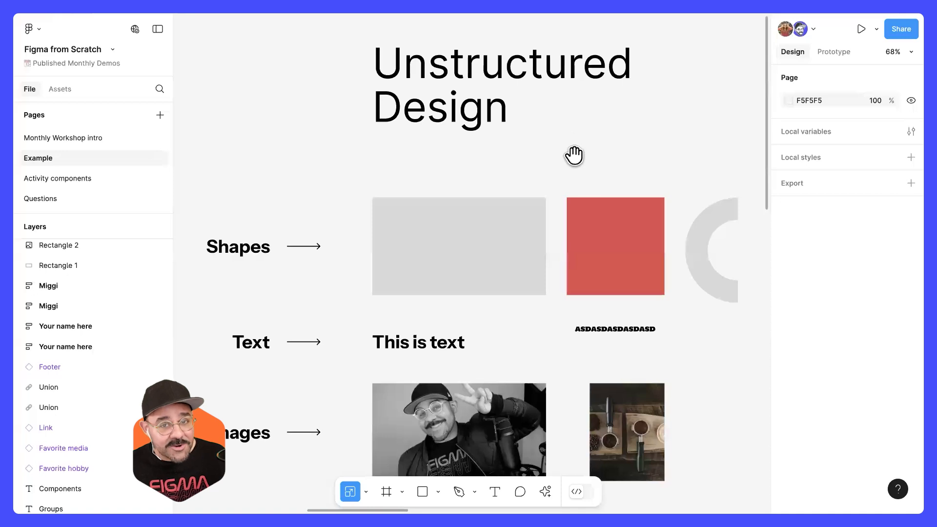
scroll(397, 182, right, 10)
scroll(674, 216, left, 10)
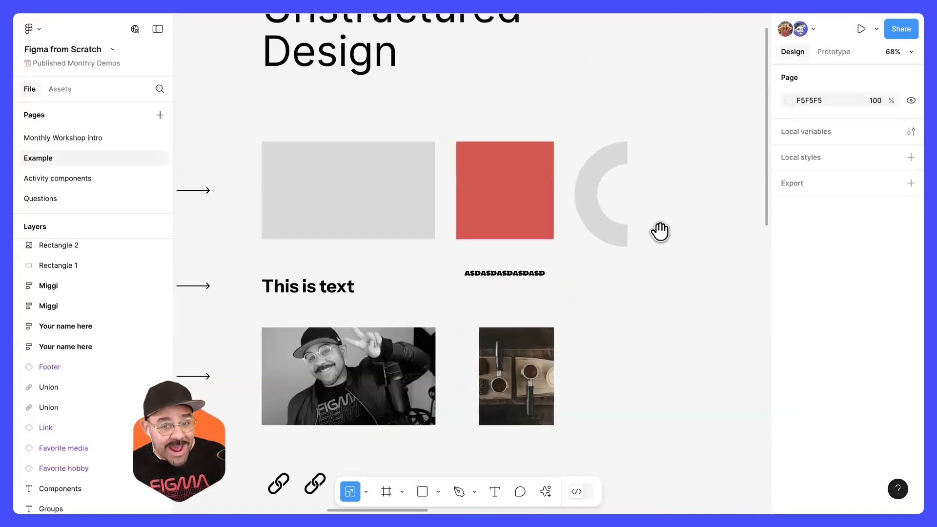
scroll(659, 230, down, 4)
scroll(561, 235, down, 3)
scroll(540, 211, up, 10)
click(544, 253)
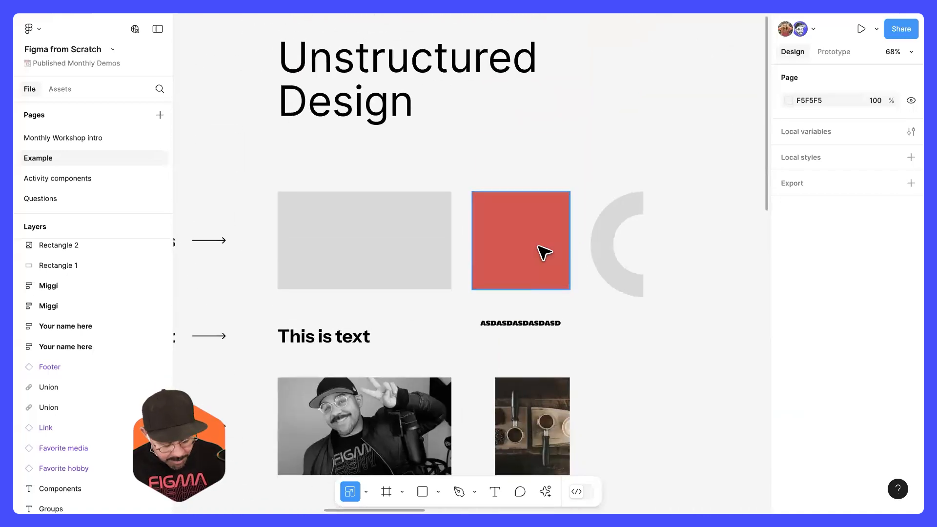
scroll(545, 251, down, 10)
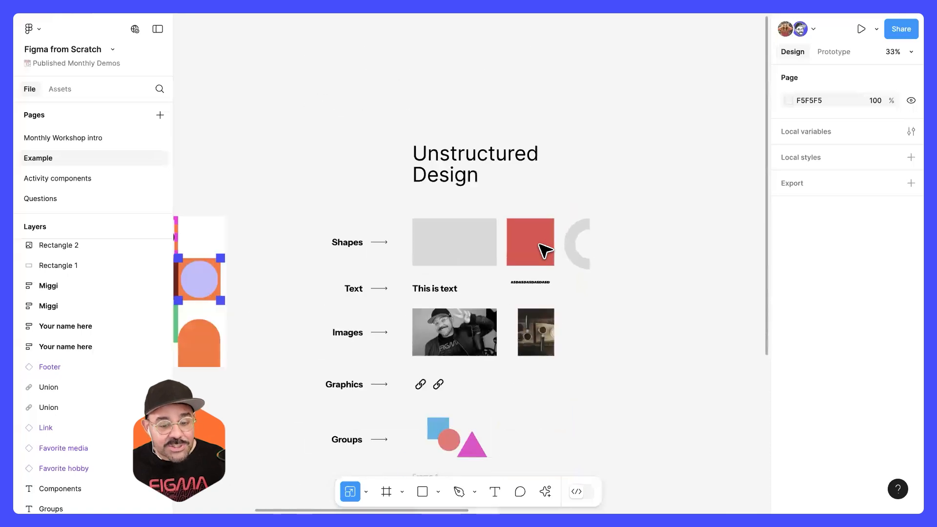
scroll(545, 252, up, 6)
scroll(545, 251, up, 4)
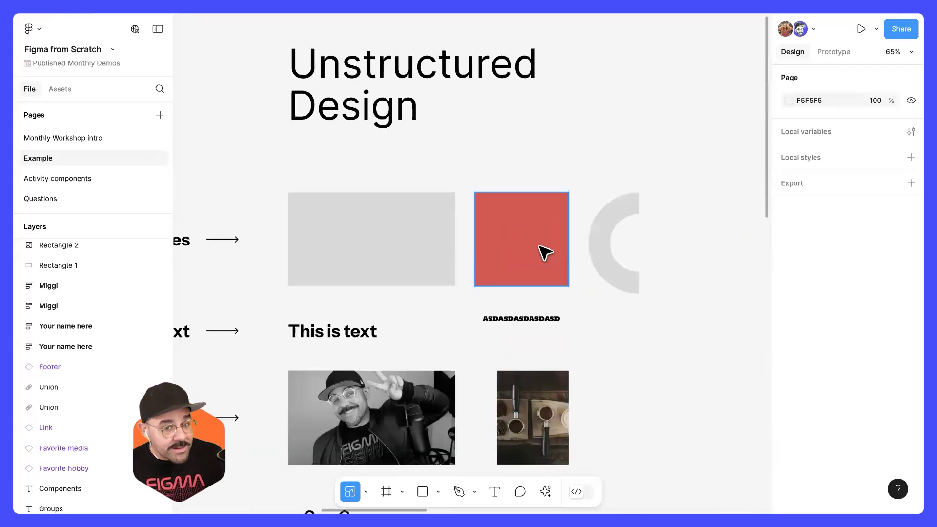
scroll(545, 251, down, 2)
scroll(545, 251, up, 4)
scroll(545, 253, down, 3)
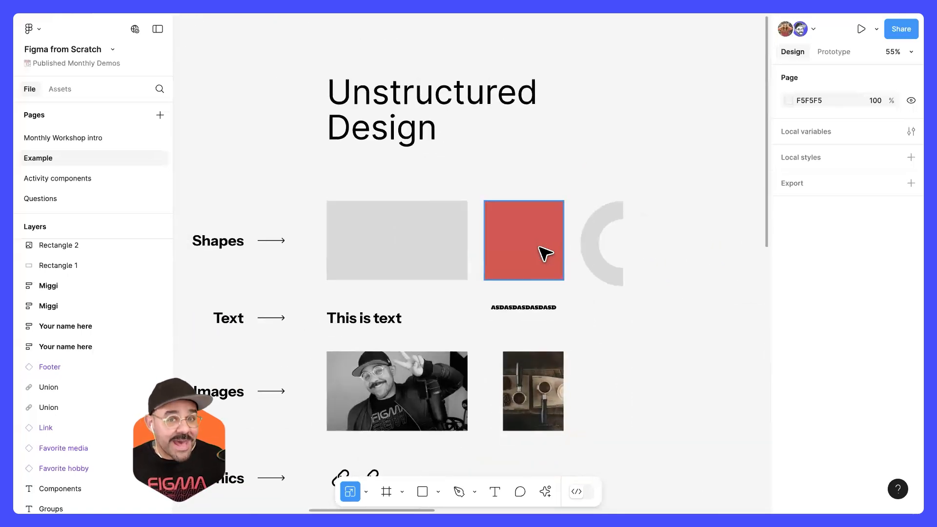
Step: Select the finished profile frame under the Prototyping + Dev Mode heading to examine its frame properties
mouse_move(519, 186)
mouse_down()
mouse_move(548, 157)
mouse_move(515, 170)
mouse_move(525, 169)
mouse_up()
drag(668, 216, 263, 244)
drag(673, 226, 407, 205)
scroll(407, 205, right, 12)
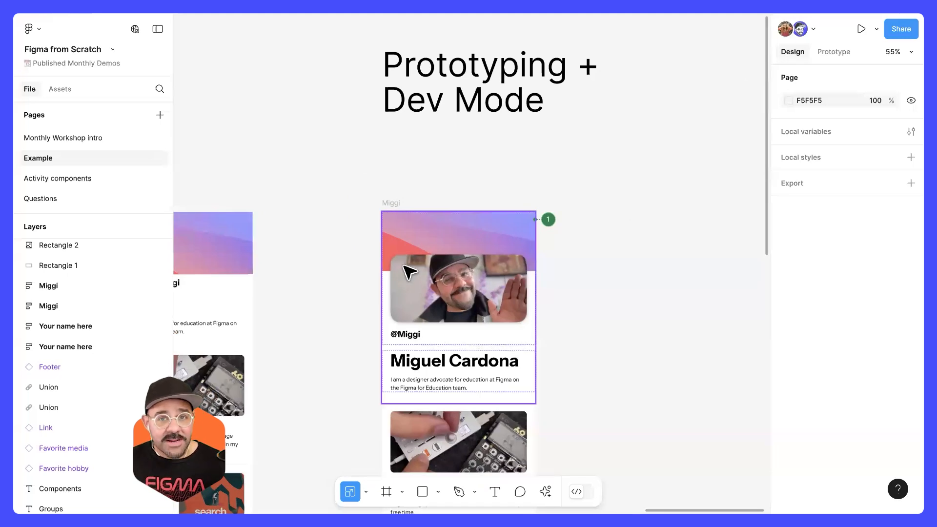
scroll(418, 207, down, 1)
scroll(419, 207, left, 1)
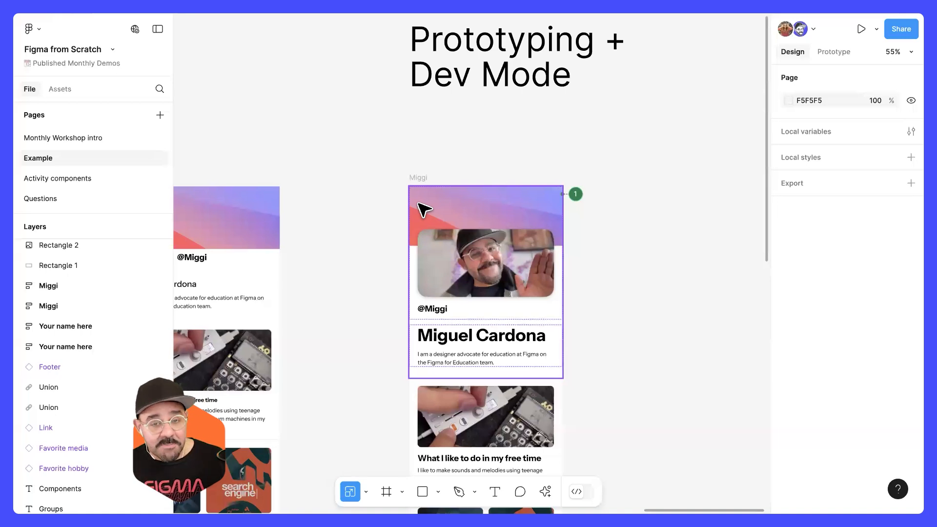
scroll(424, 210, down, 1)
click(410, 149)
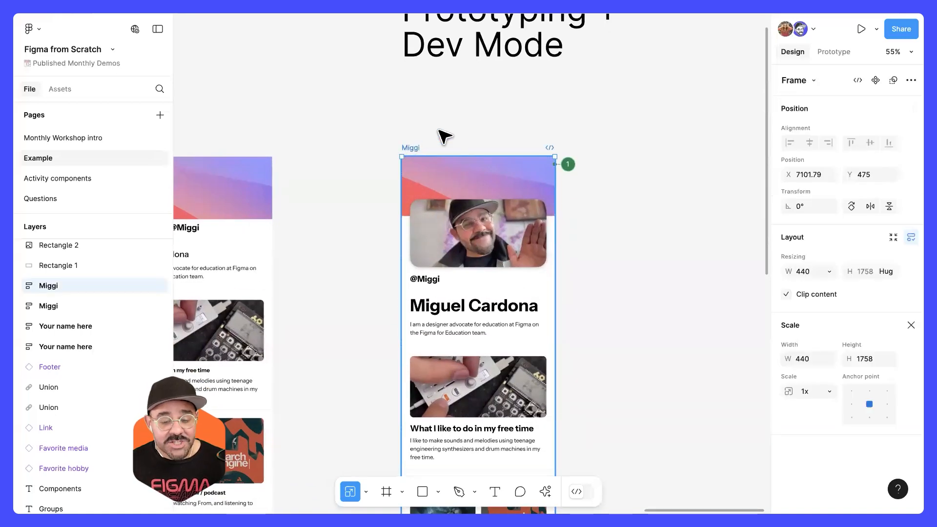
Step: Examine the finished profile frame under the Prototyping + Dev Mode heading, from its header image to its lower sections, and its place on the page
scroll(435, 117, down, 1)
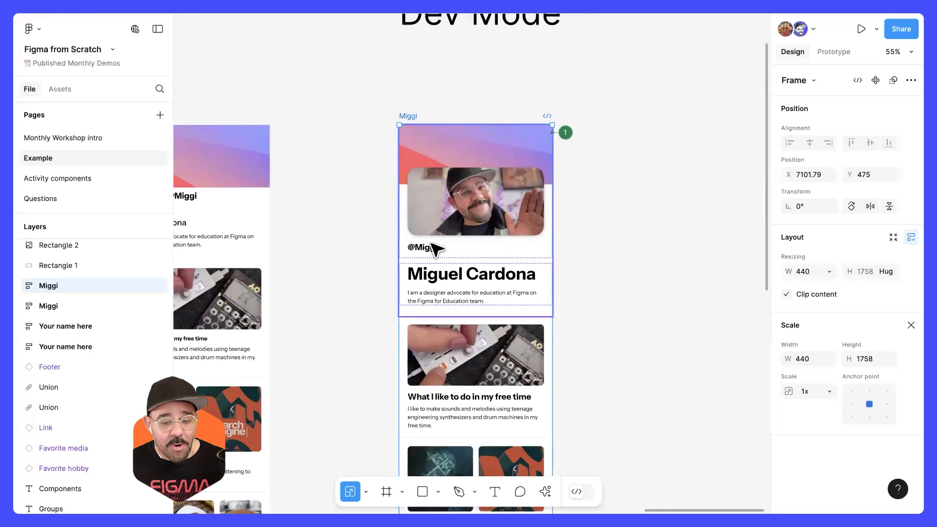
scroll(431, 244, down, 5)
drag(391, 286, 427, 259)
scroll(484, 152, up, 4)
drag(419, 179, 555, 161)
scroll(519, 163, down, 8)
scroll(512, 259, up, 1)
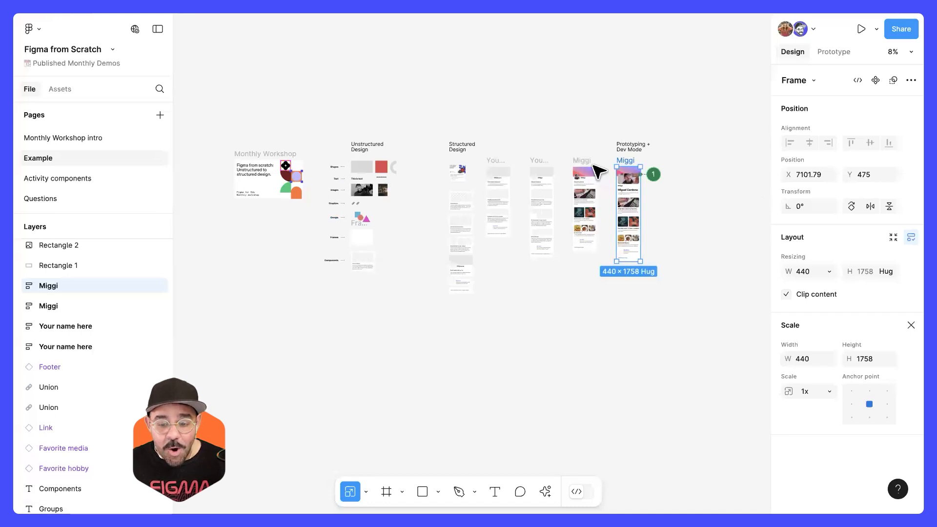
scroll(660, 160, up, 1)
scroll(659, 161, up, 5)
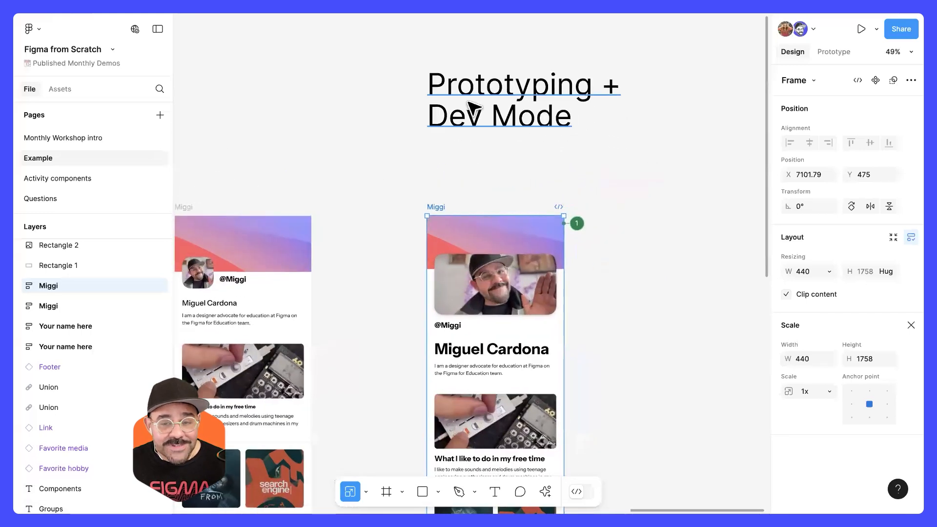
scroll(599, 214, down, 2)
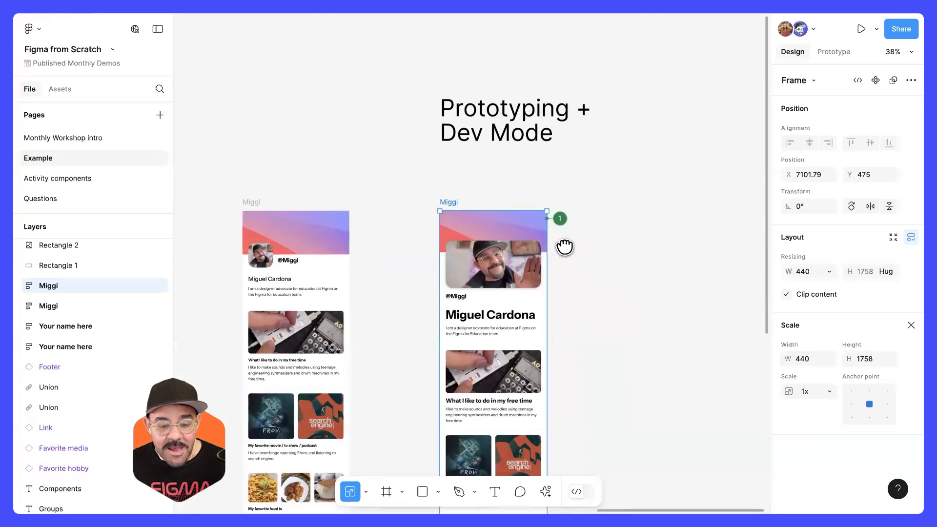
scroll(561, 244, down, 2)
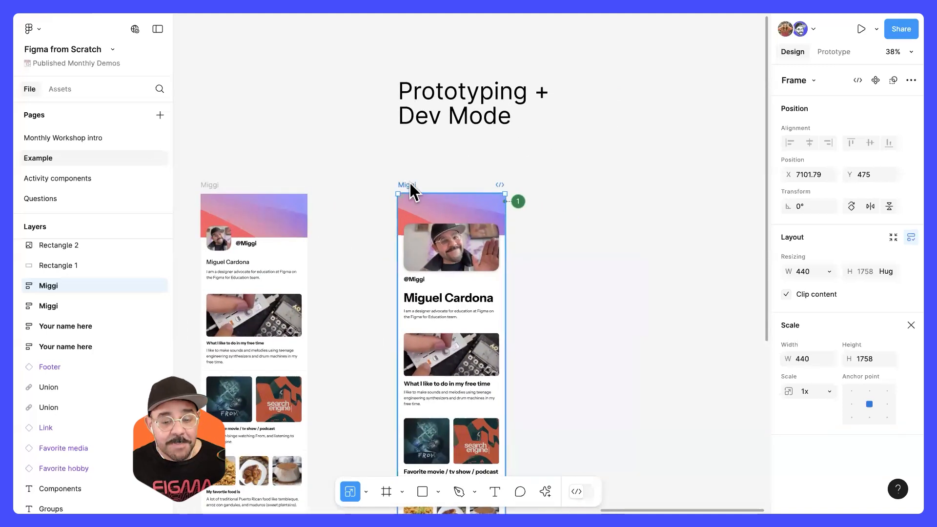
Step: Preview the finished profile frame as a phone prototype, scroll through its whole content and close the preview
key(shift+space)
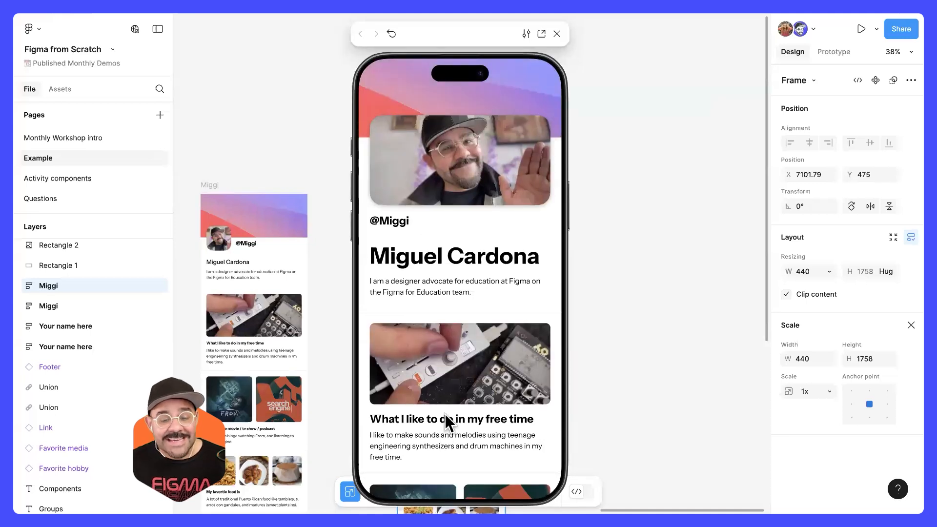
scroll(444, 414, down, 7)
scroll(500, 281, up, 7)
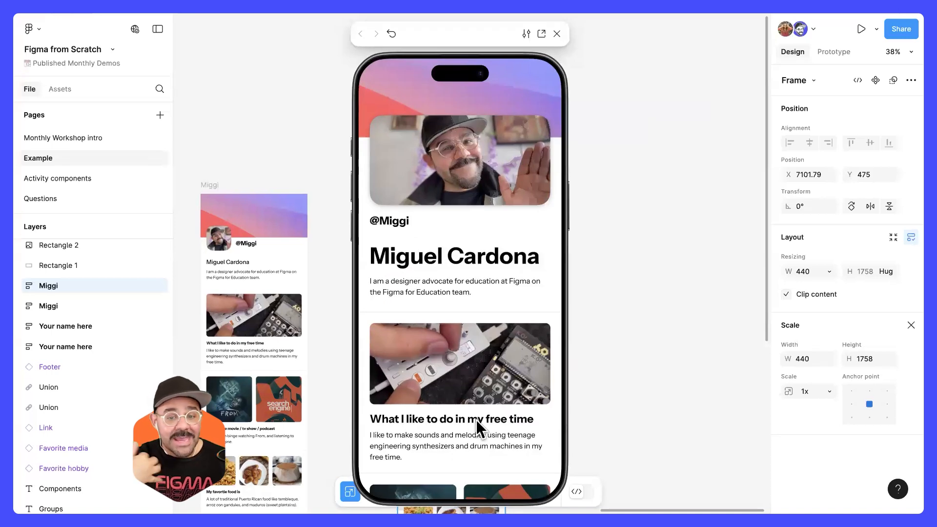
scroll(505, 280, down, 8)
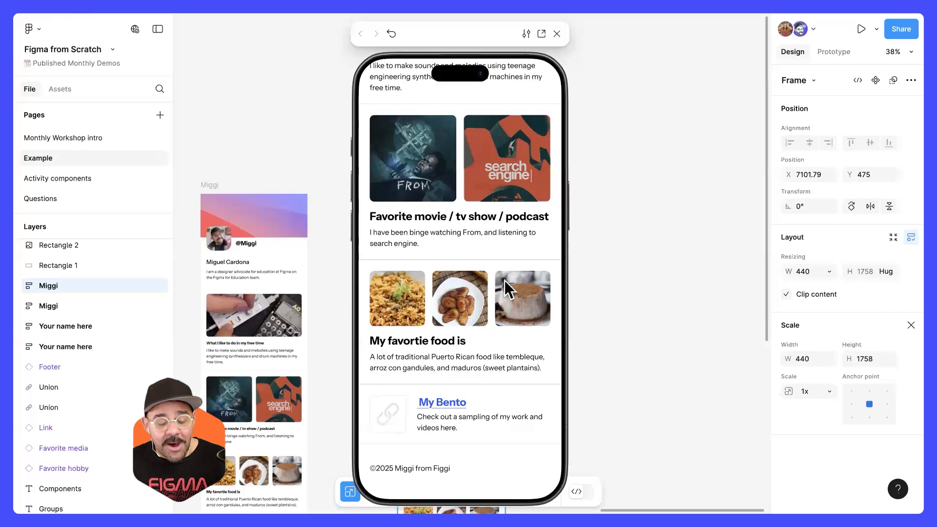
scroll(505, 280, up, 8)
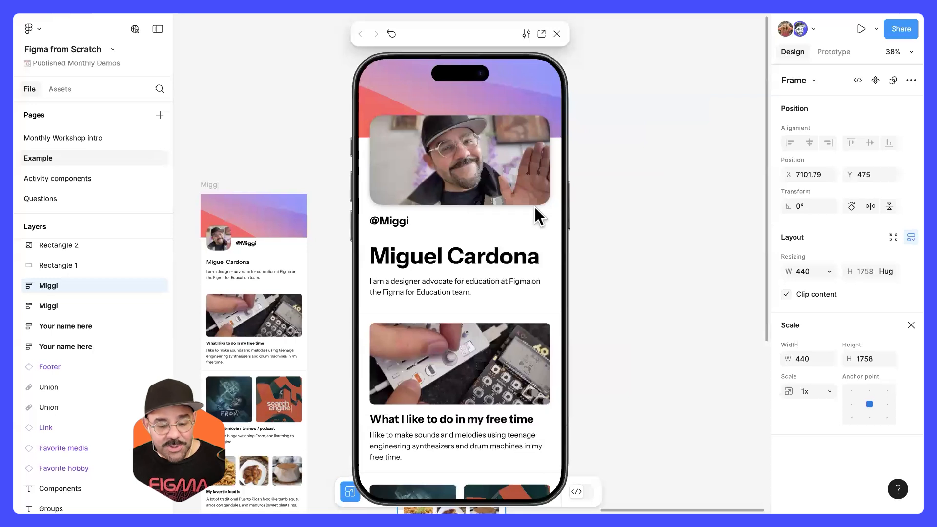
scroll(490, 367, down, 10)
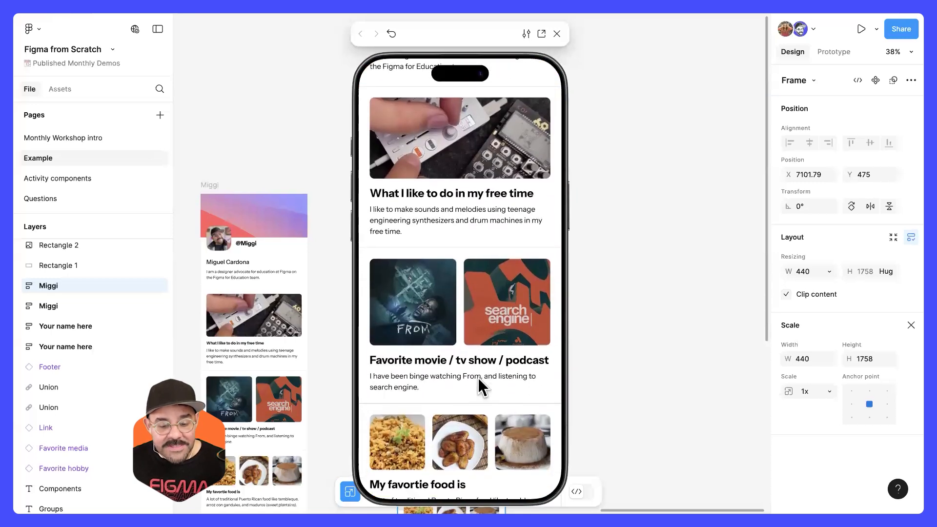
scroll(493, 192, up, 10)
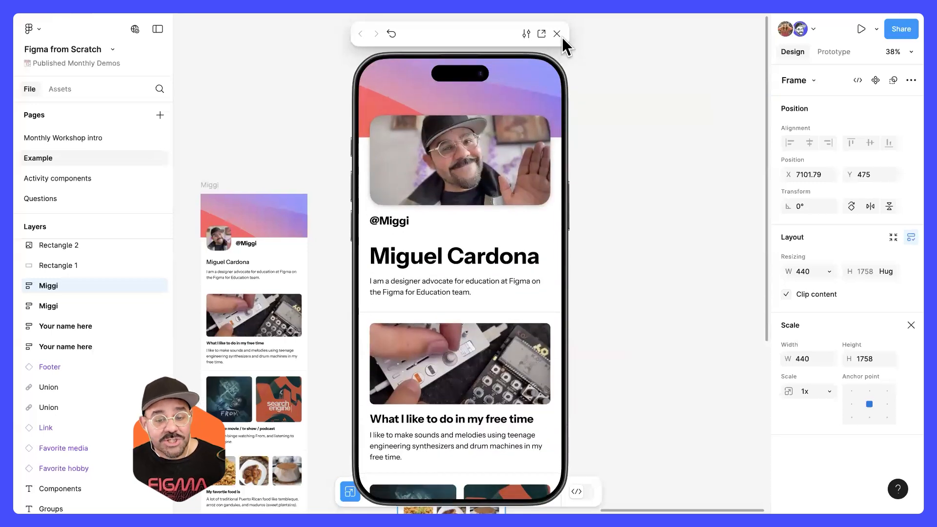
click(557, 33)
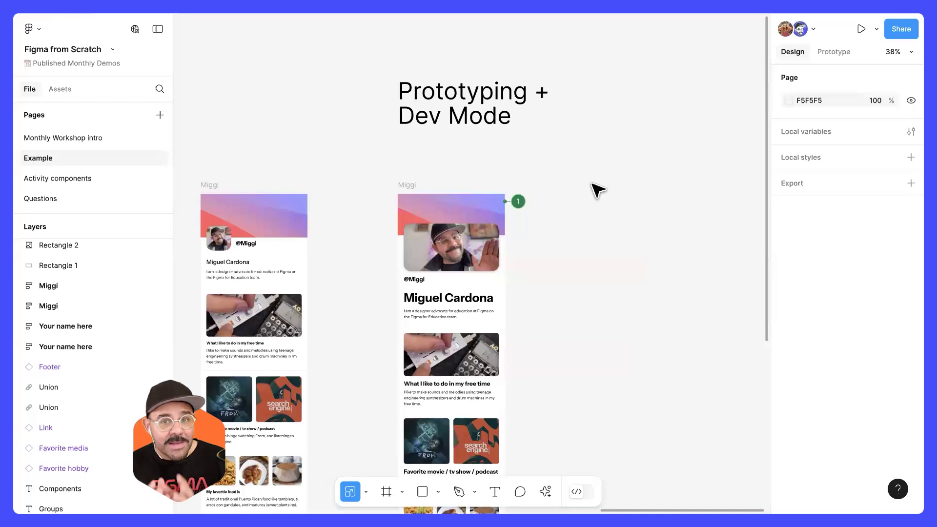
Step: Reselect the finished profile frame, run its prototype preview again and close it
drag(575, 278, 579, 233)
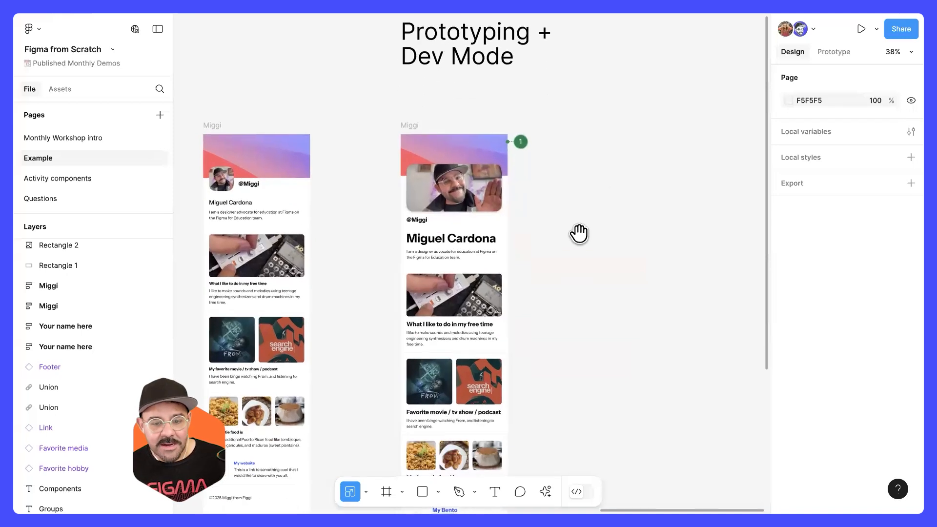
click(412, 143)
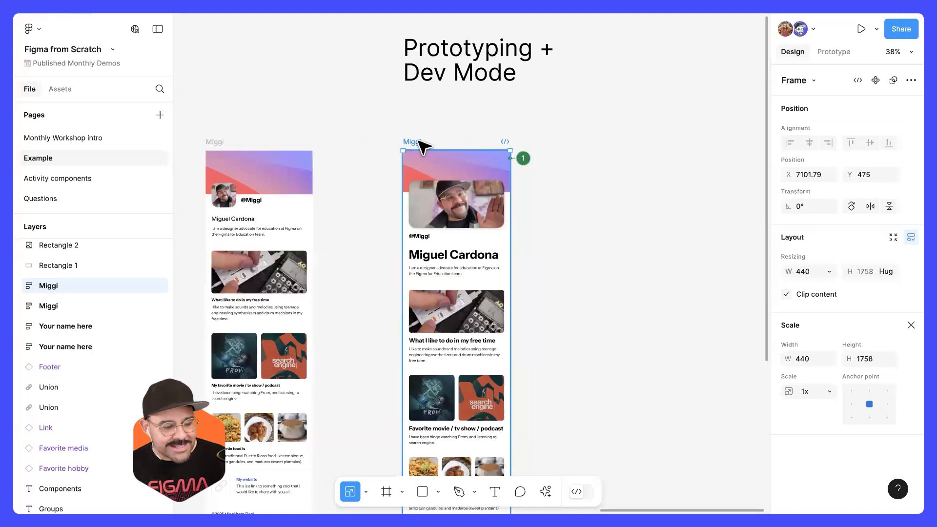
key(shift+space)
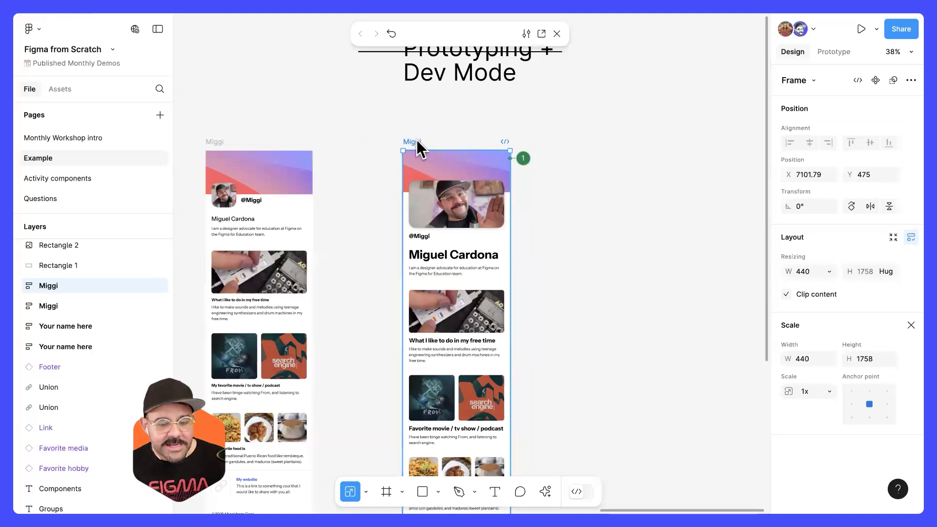
scroll(493, 171, down, 5)
scroll(537, 146, up, 5)
click(557, 34)
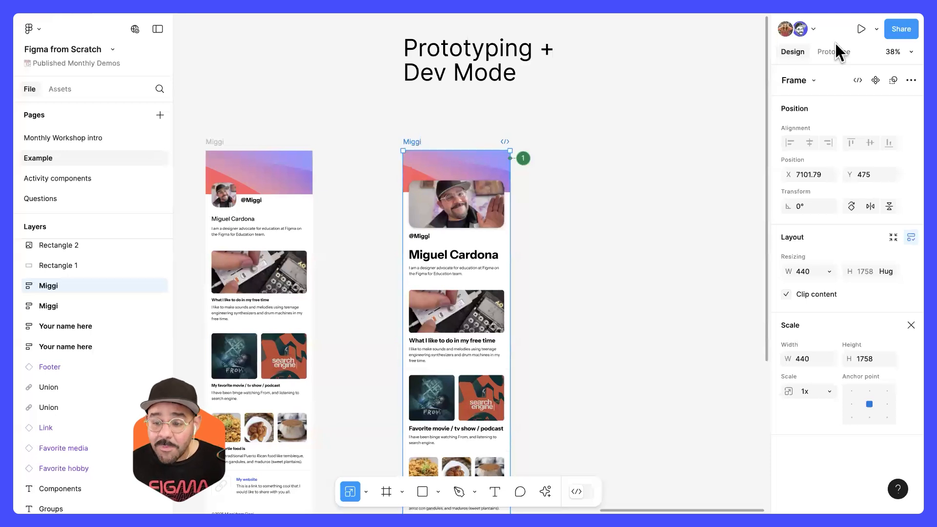
Step: Choose Preview instead of Present as the prototype viewing mode, scroll through the profile page in it and close the preview
click(876, 29)
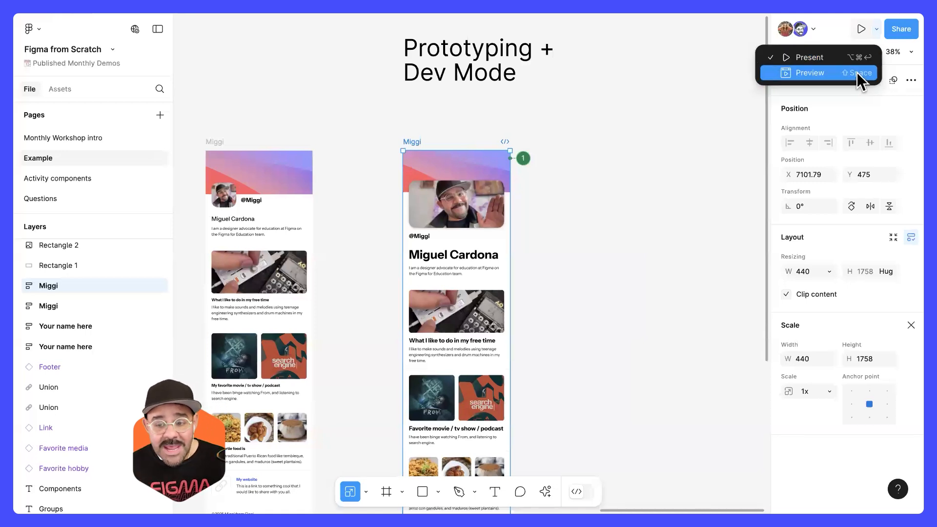
click(811, 72)
scroll(461, 363, down, 10)
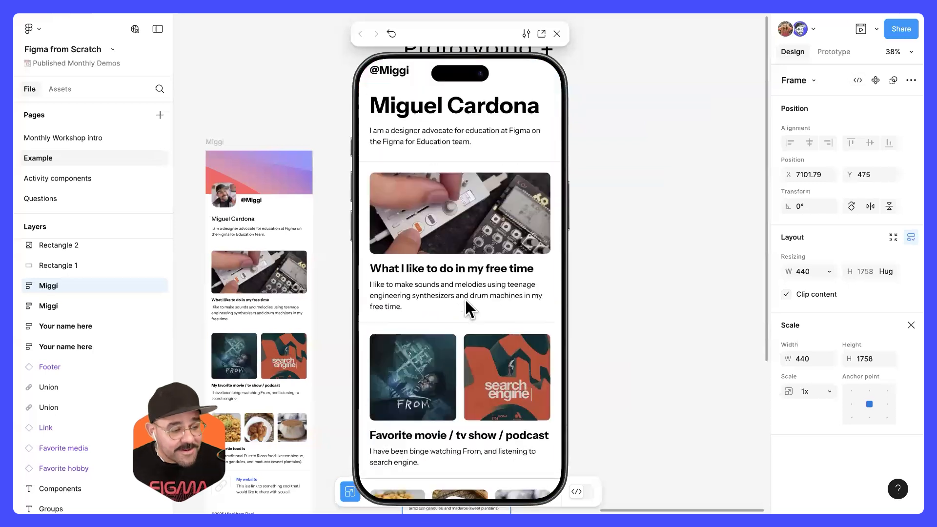
scroll(477, 203, up, 12)
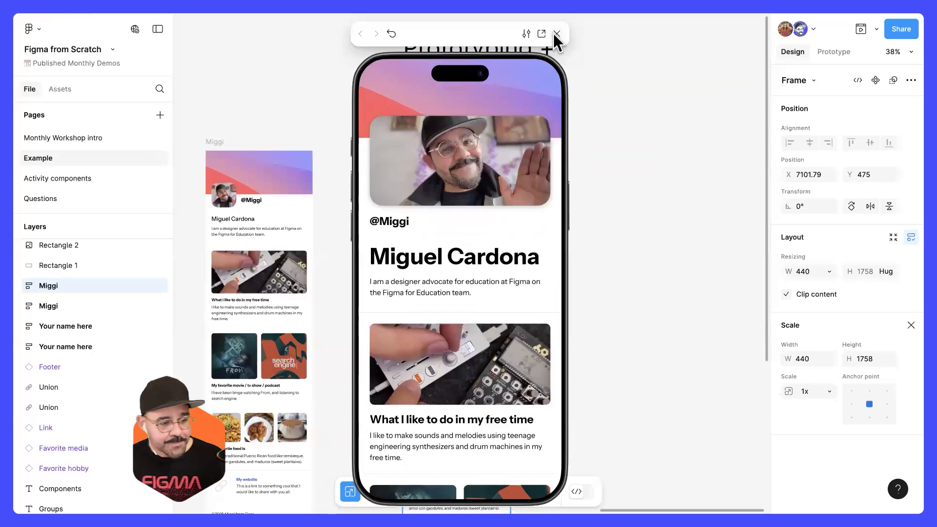
click(556, 34)
Step: Go back to the Unstructured Design section and look over its examples down to the Groups row
scroll(592, 197, down, 3)
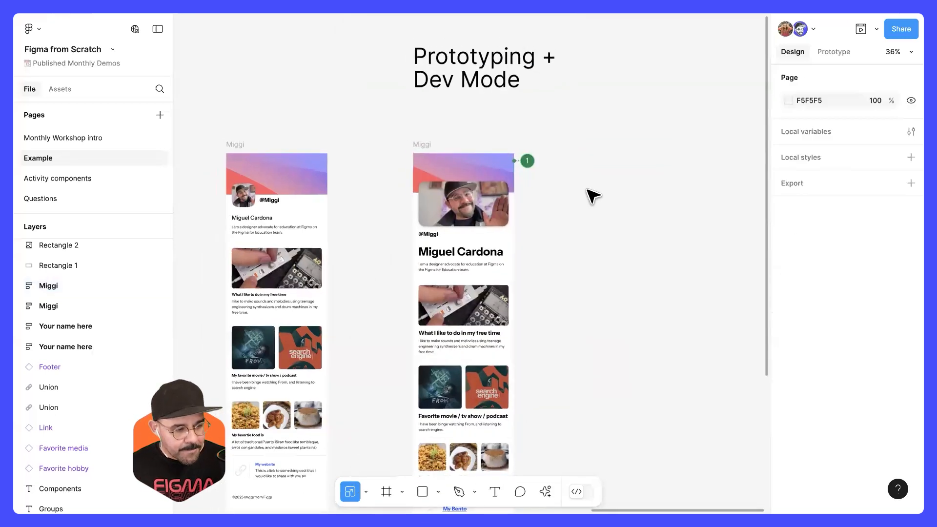
drag(422, 231, 552, 223)
drag(298, 237, 745, 230)
drag(257, 245, 512, 233)
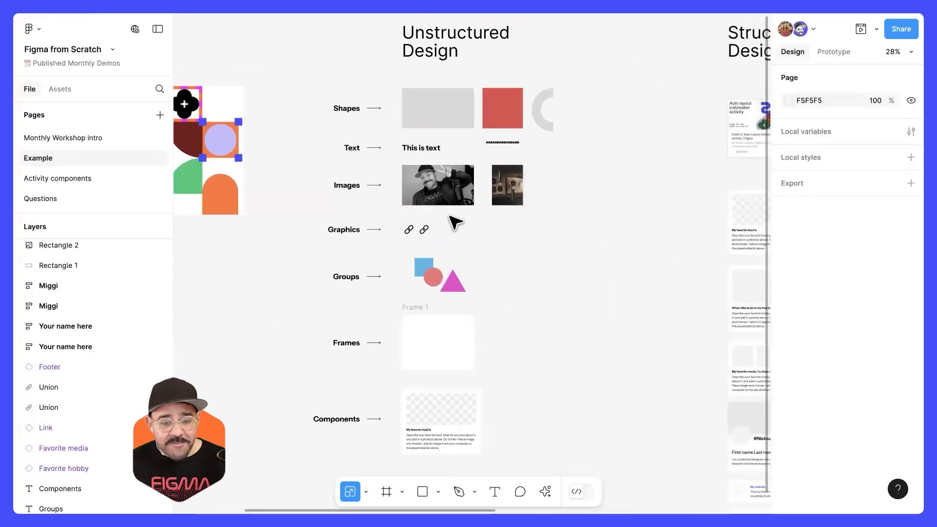
scroll(452, 222, up, 5)
scroll(421, 153, up, 2)
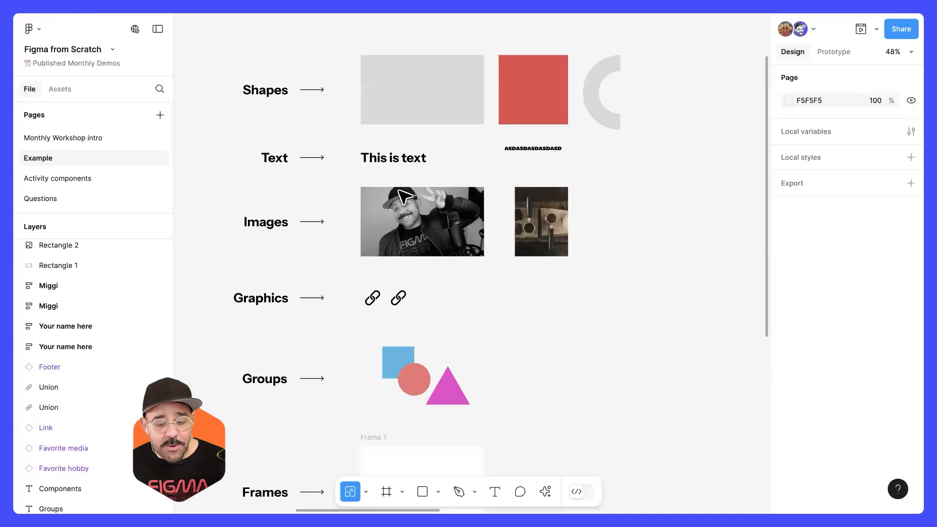
scroll(382, 251, down, 3)
scroll(307, 260, up, 4)
drag(307, 260, 347, 263)
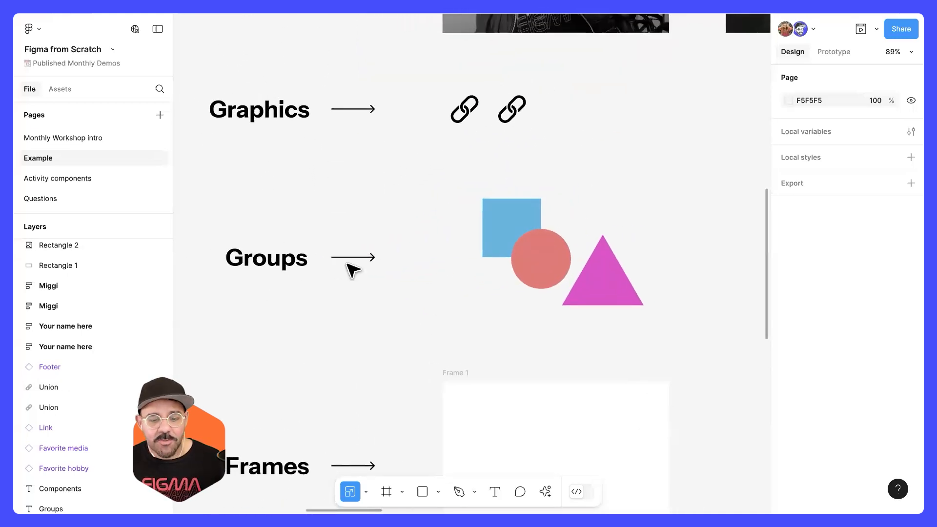
Step: Move the group of blue square, red circle and magenta triangle to about X 2183, Y 1300
click(555, 263)
drag(570, 261, 536, 248)
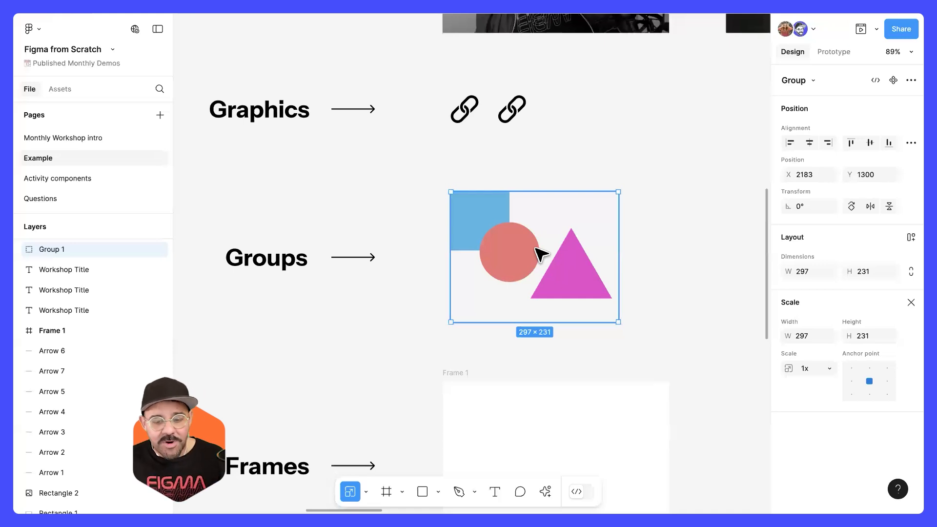
scroll(532, 239, right, 3)
scroll(532, 239, down, 1)
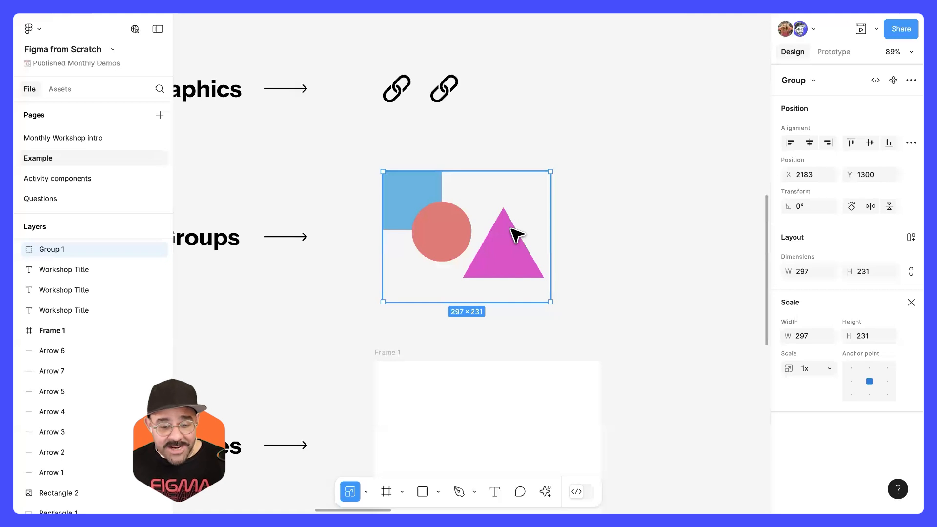
Step: Switch from the Scale tool to the Move tool and draw a rectangle about 144 px wide in the empty space beside the grouped shapes
scroll(528, 237, right, 5)
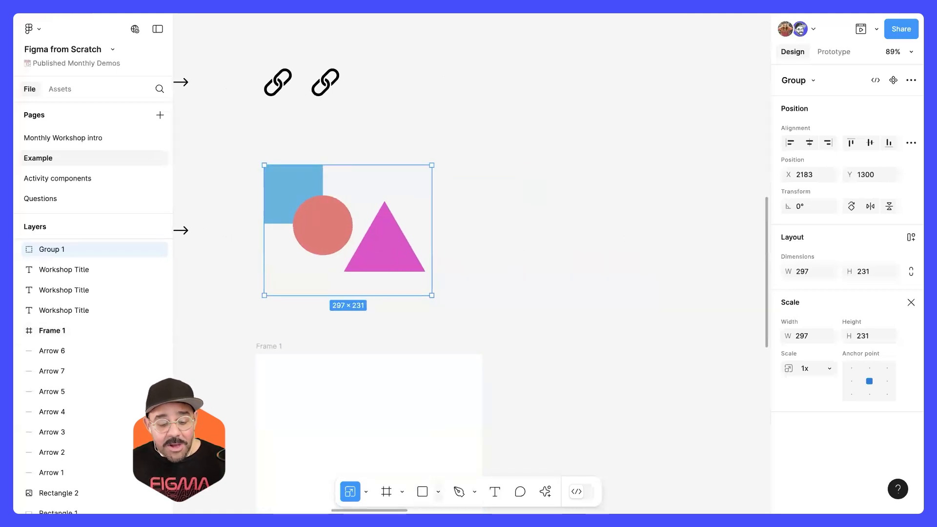
click(365, 492)
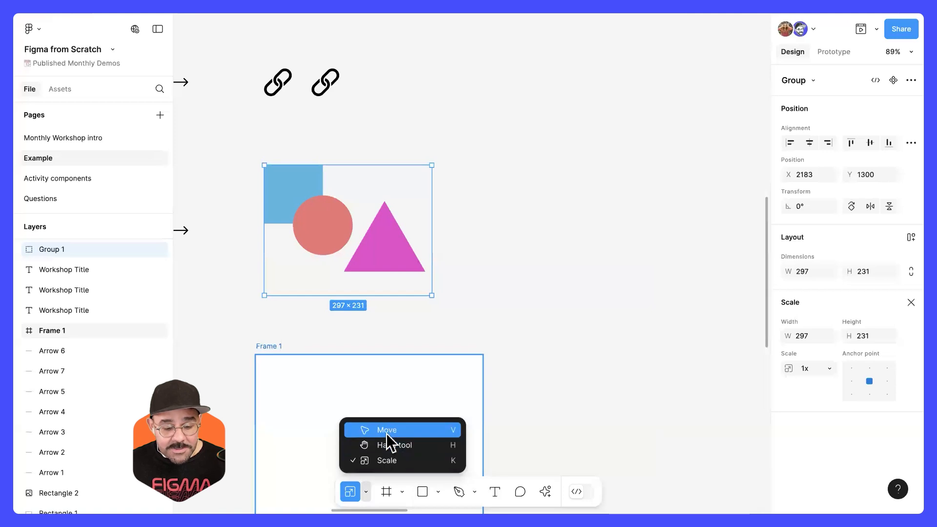
click(385, 432)
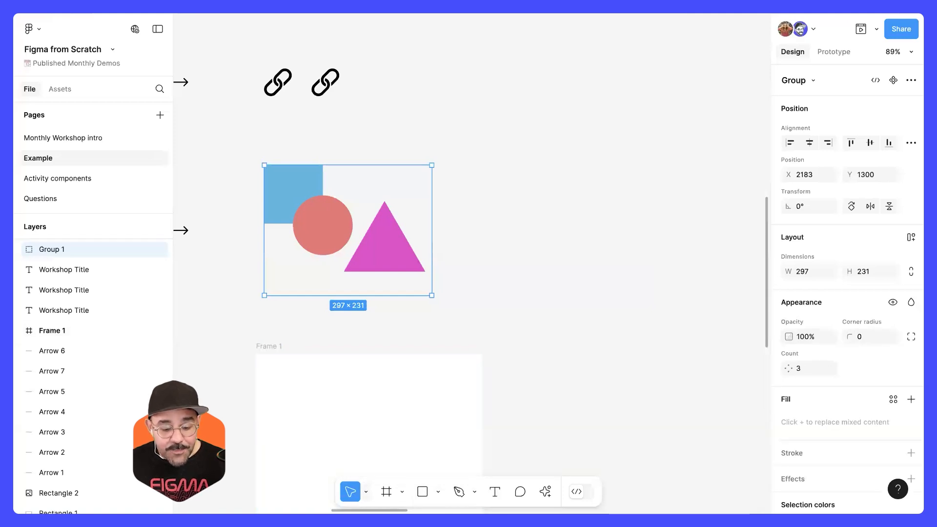
click(438, 492)
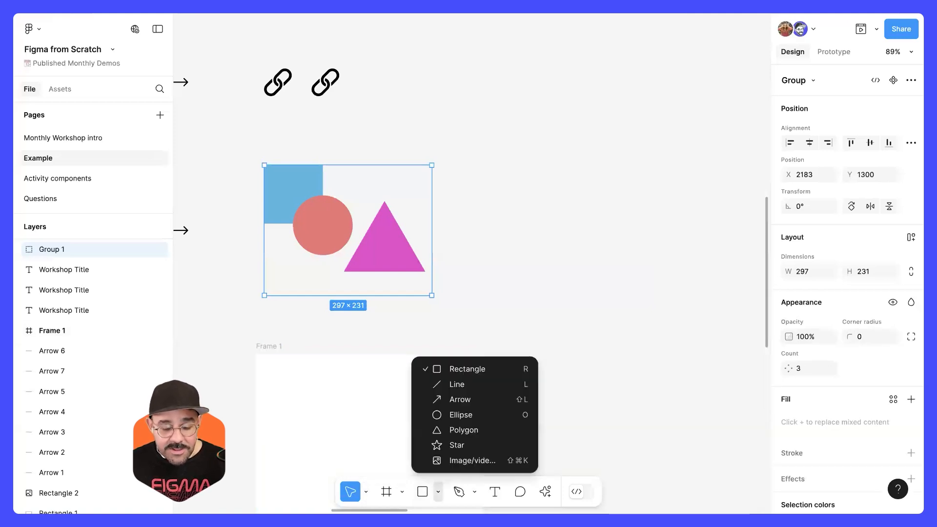
click(471, 370)
drag(494, 186, 575, 264)
click(596, 330)
Step: Add the text "Hello world" and place it just below the new rectangle, aligned with the rectangle's left edge
key(t)
click(598, 239)
text(Hello world)
click(573, 337)
click(572, 332)
drag(659, 242, 555, 279)
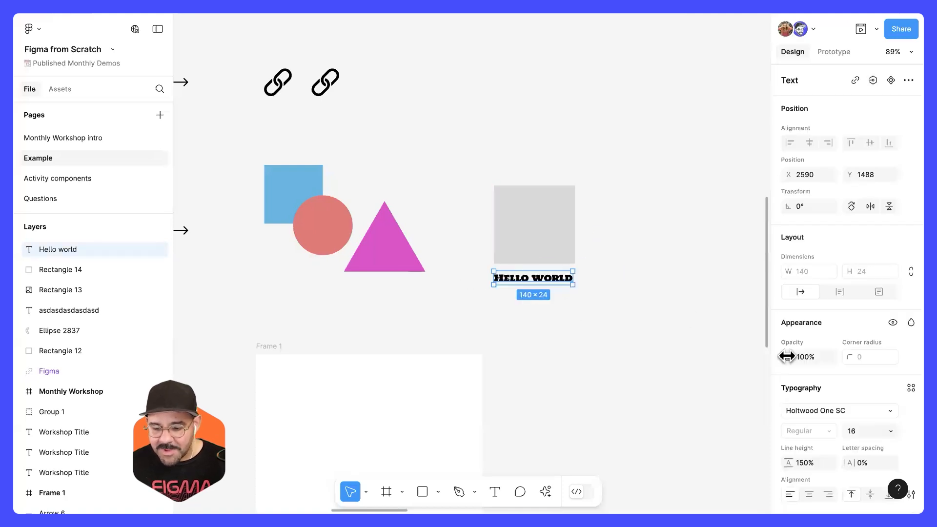
Step: Change the font of the "Hello world" text to Inter and deselect it
click(810, 413)
text(int)
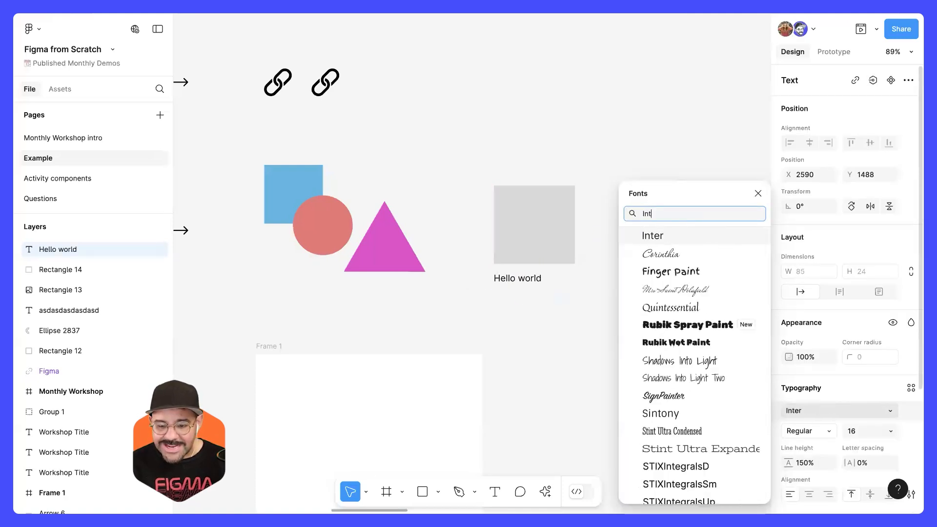
key(Return)
click(596, 245)
Step: Nudge the "Hello world" text up 3 px toward the rectangle, to Y 1485
scroll(591, 241, up, 5)
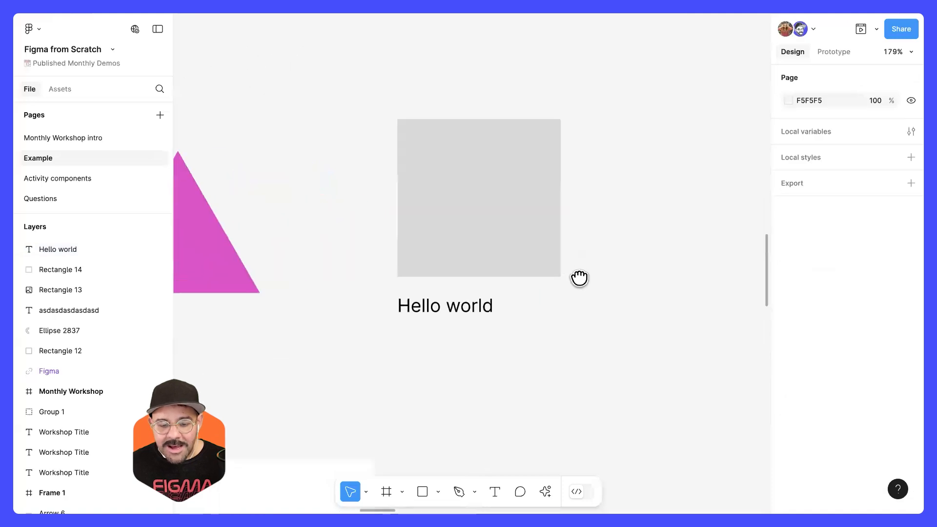
drag(579, 276, 573, 297)
click(460, 278)
click(460, 317)
key(Up)
key(Up)
key(Up)
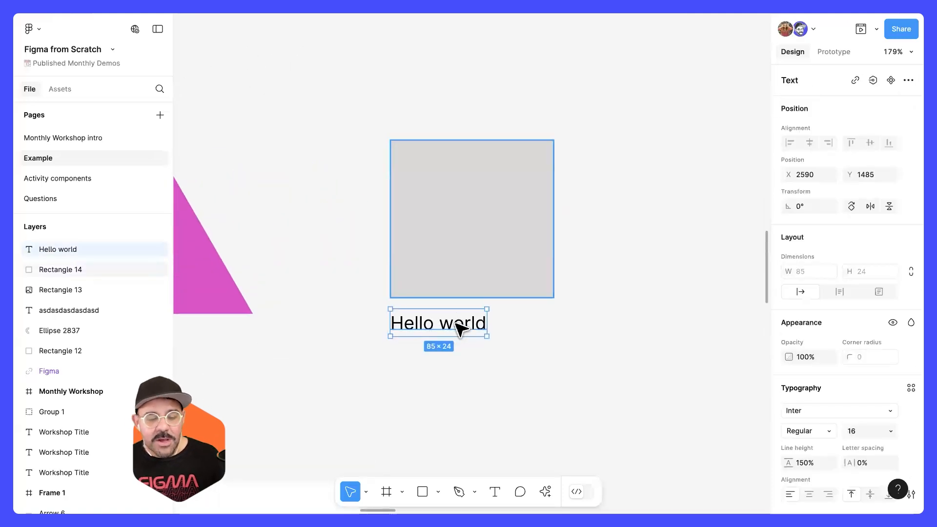
Step: Group the grey rectangle with the "Hello world" text and expand the new group in the layer list
scroll(436, 336, down, 3)
click(469, 369)
click(440, 326)
shift+click(452, 286)
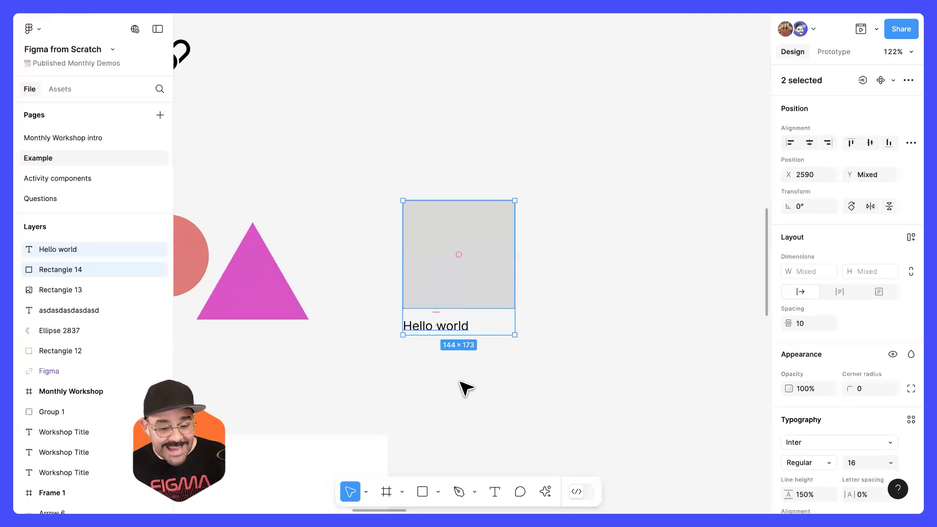
click(491, 386)
drag(487, 383, 431, 278)
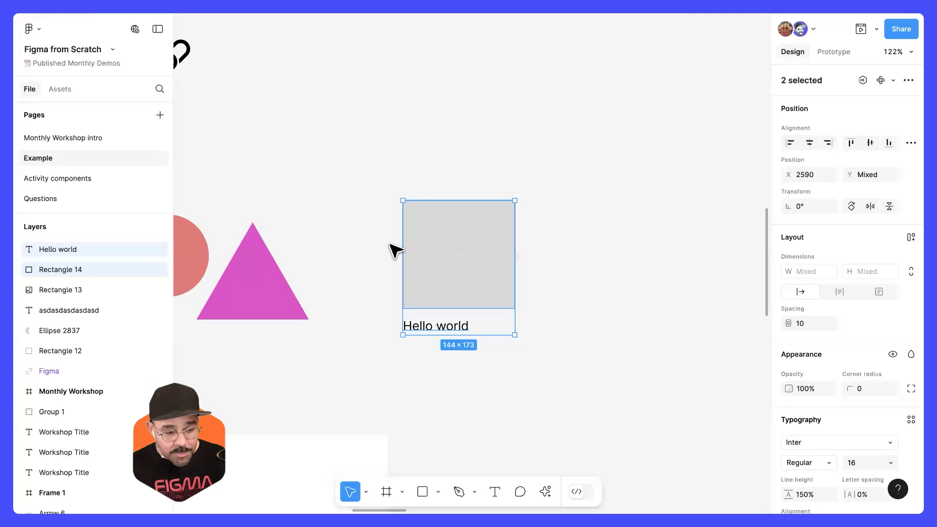
right_click(424, 231)
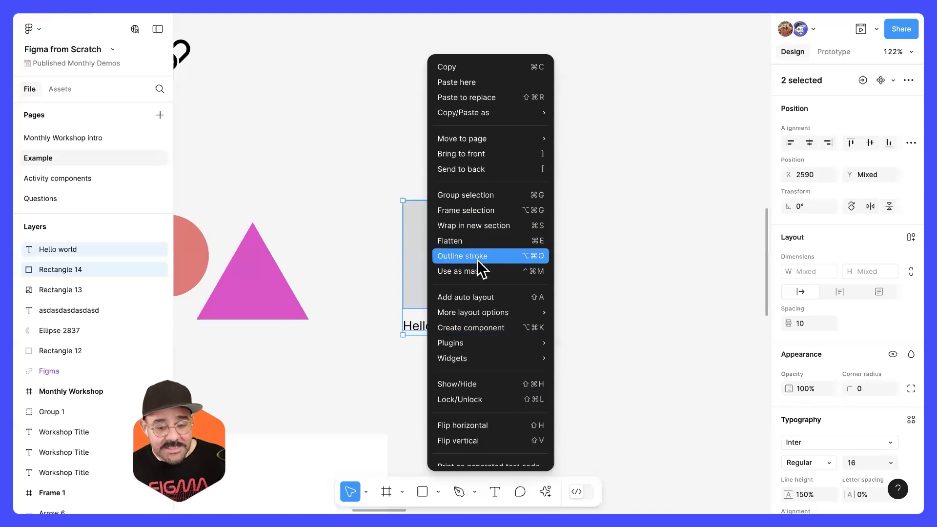
click(539, 198)
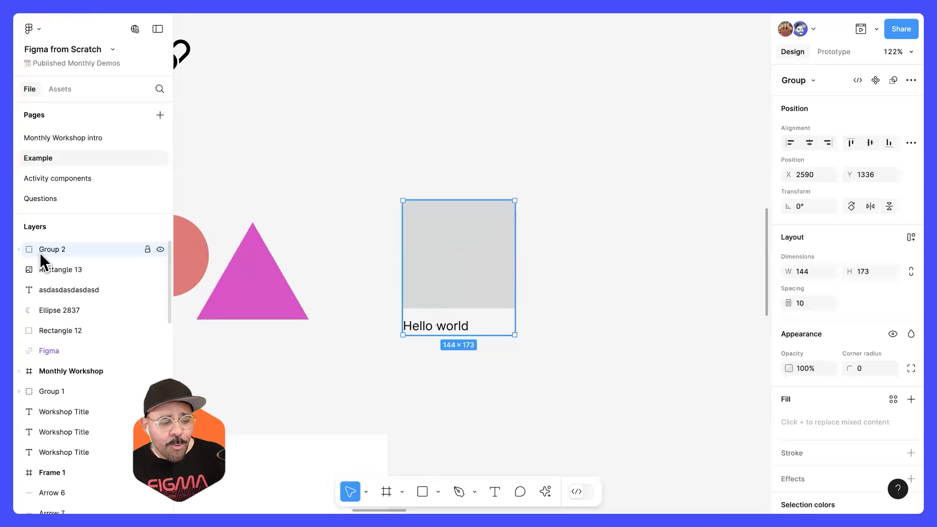
click(19, 249)
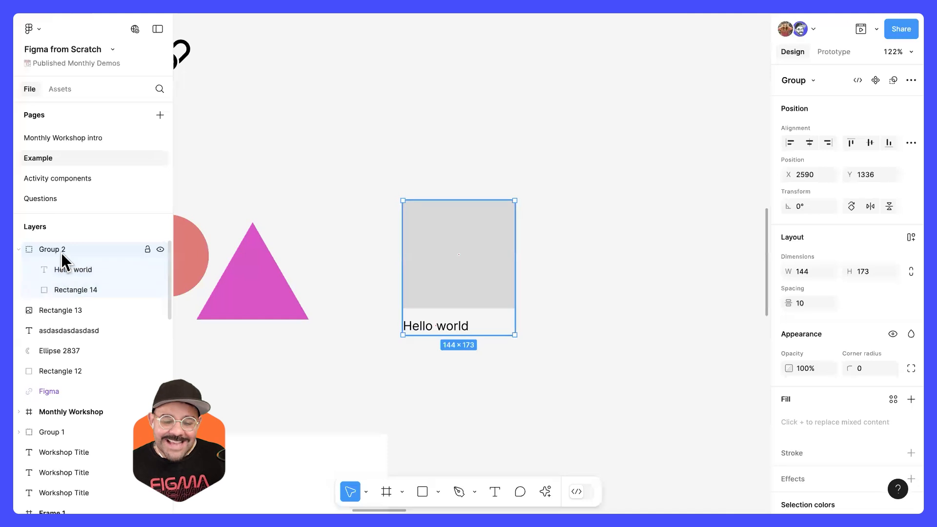
Step: Move the new group to X 2603, Y 1343, select its text and rectangle layers individually, and deselect everything
mouse_move(487, 272)
mouse_down()
mouse_move(504, 259)
mouse_move(490, 267)
mouse_up()
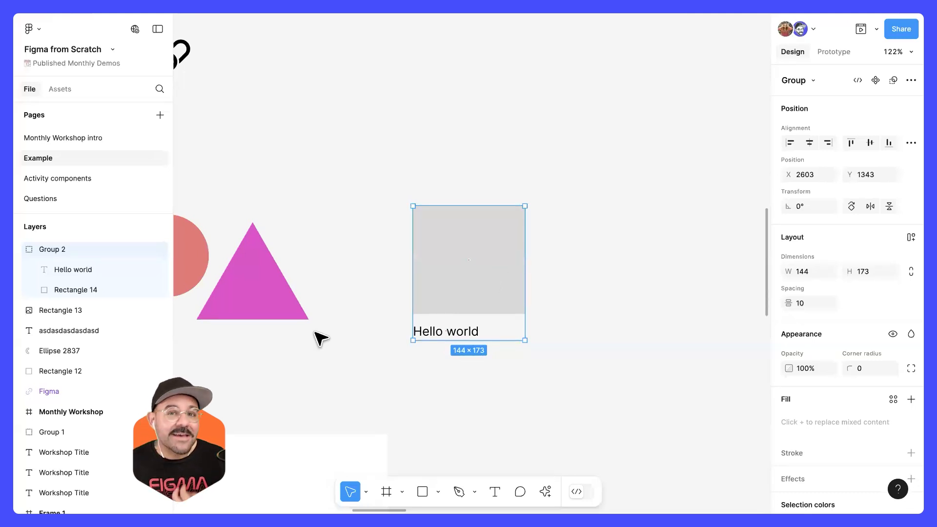
click(89, 269)
click(90, 288)
click(88, 270)
click(87, 290)
click(86, 269)
click(72, 250)
click(570, 195)
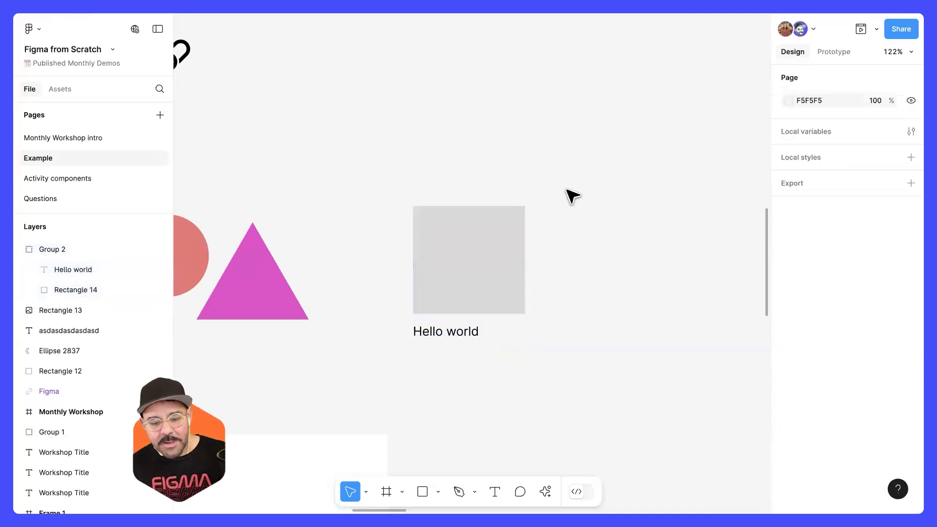
Step: Select the whole group on the canvas, select only its "Hello world" text layer, and clear the selection
scroll(546, 192, down, 5)
scroll(527, 191, down, 2)
scroll(519, 182, up, 4)
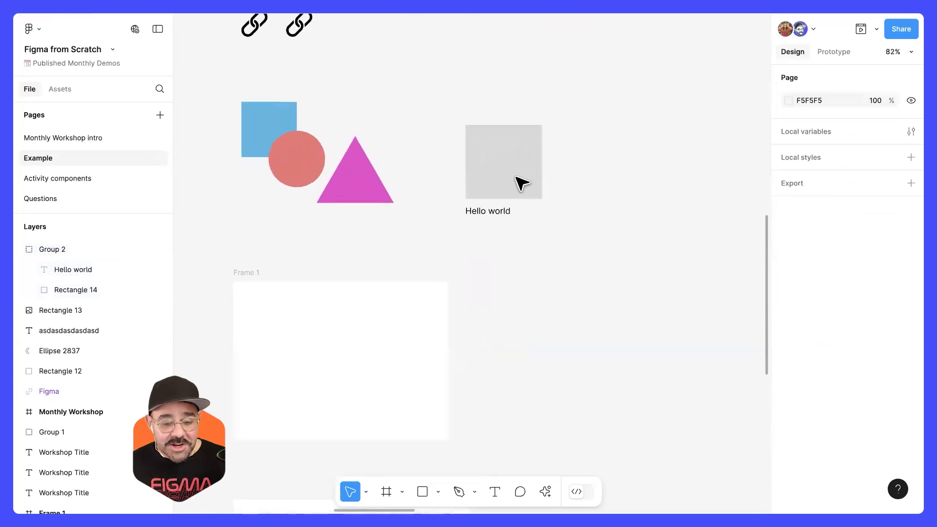
drag(504, 197, 497, 225)
scroll(497, 189, up, 2)
click(497, 189)
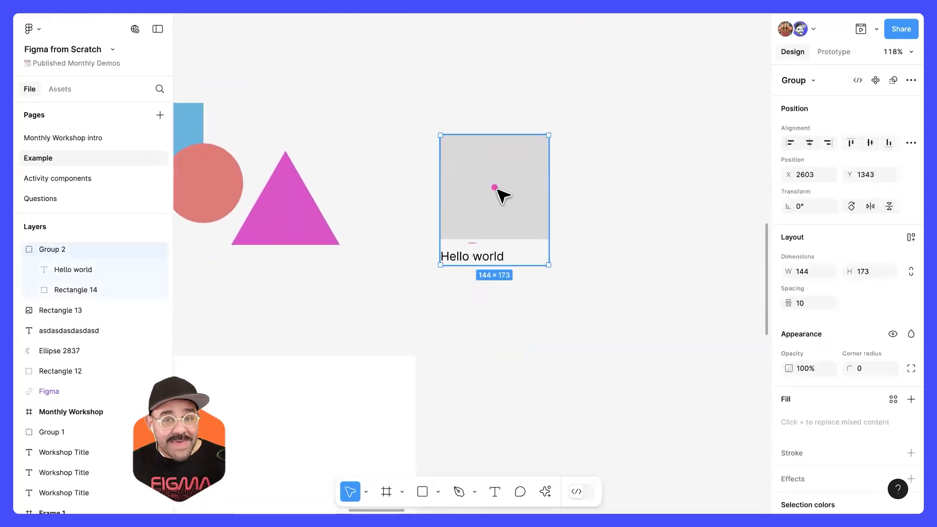
click(102, 269)
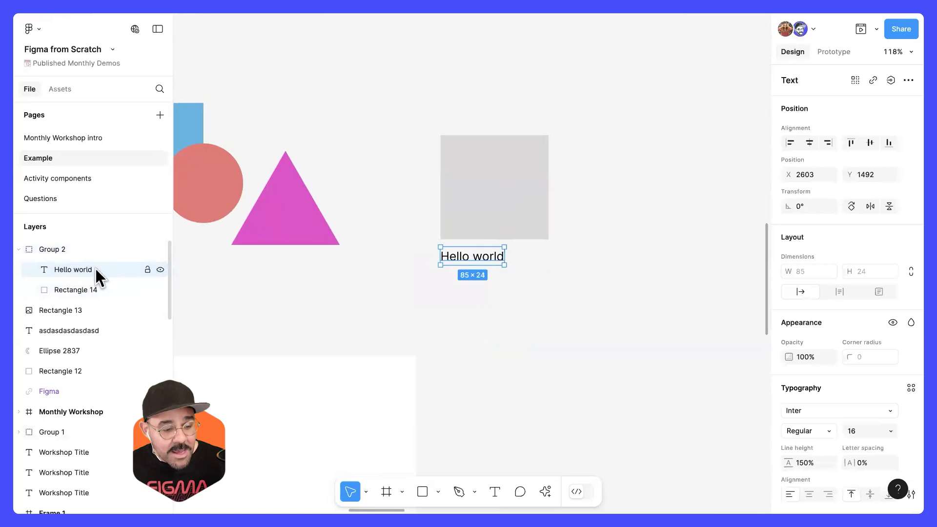
click(559, 265)
Step: Ungroup the grey rectangle and the "Hello world" text
right_click(494, 190)
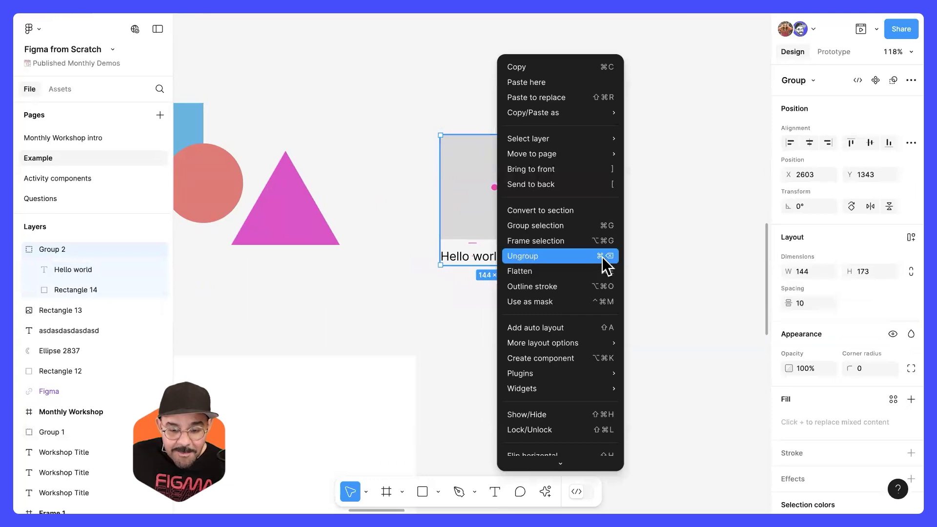
click(482, 210)
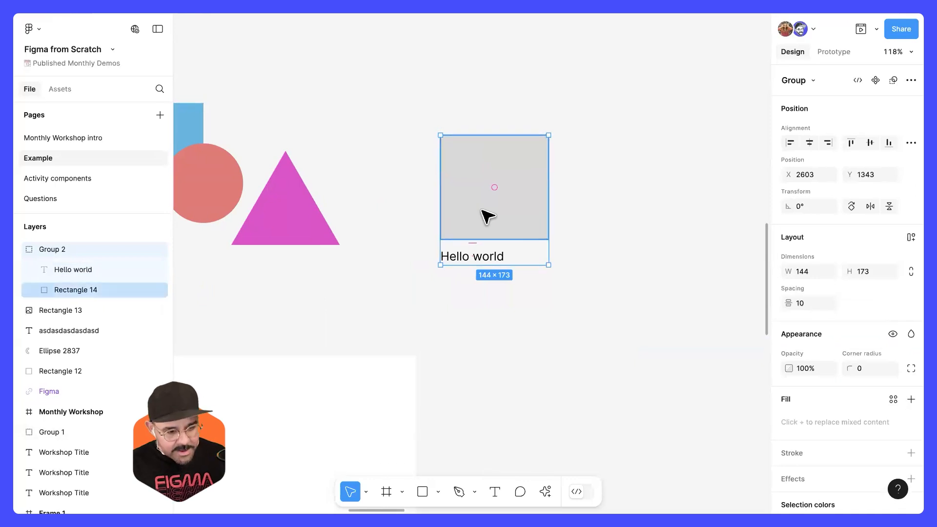
key(Escape)
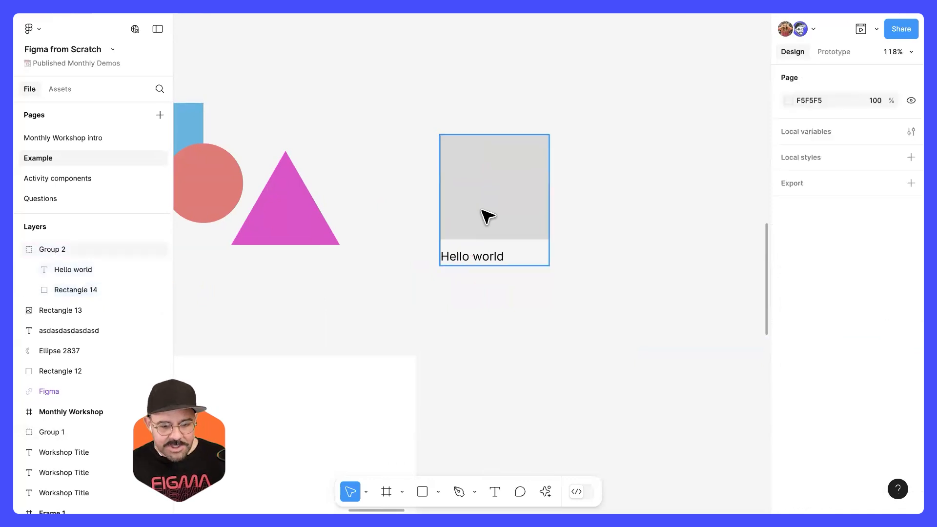
click(491, 218)
key(ctrl+shift+g)
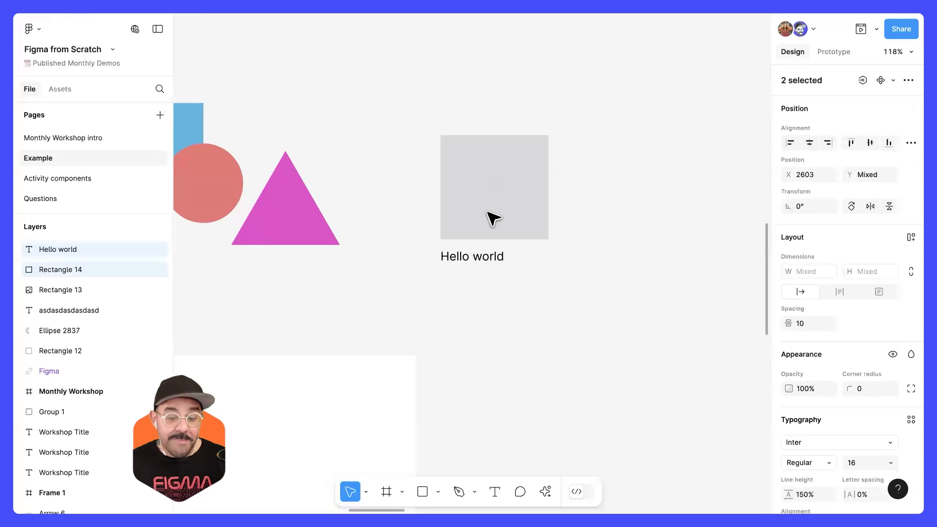
Step: Select the grey rectangle on its own, then regroup it with the "Hello world" text
click(492, 286)
click(498, 235)
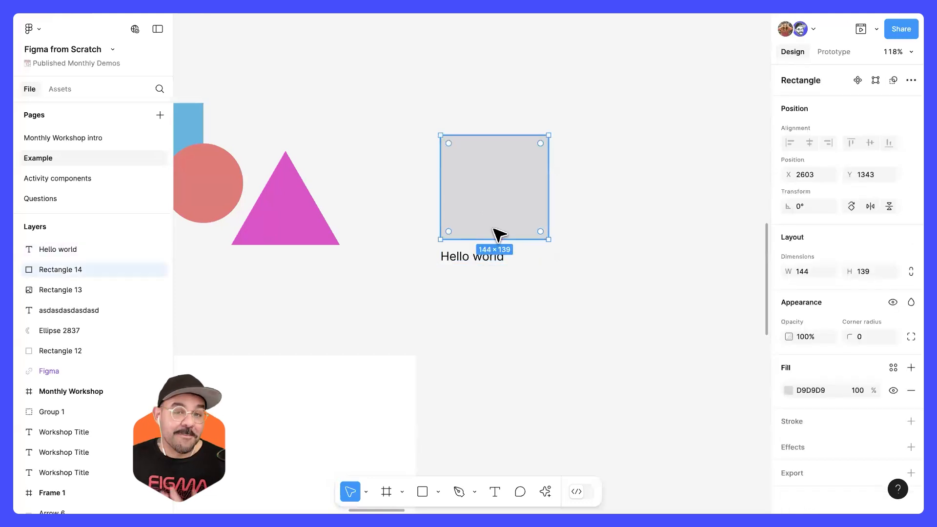
drag(506, 287, 493, 209)
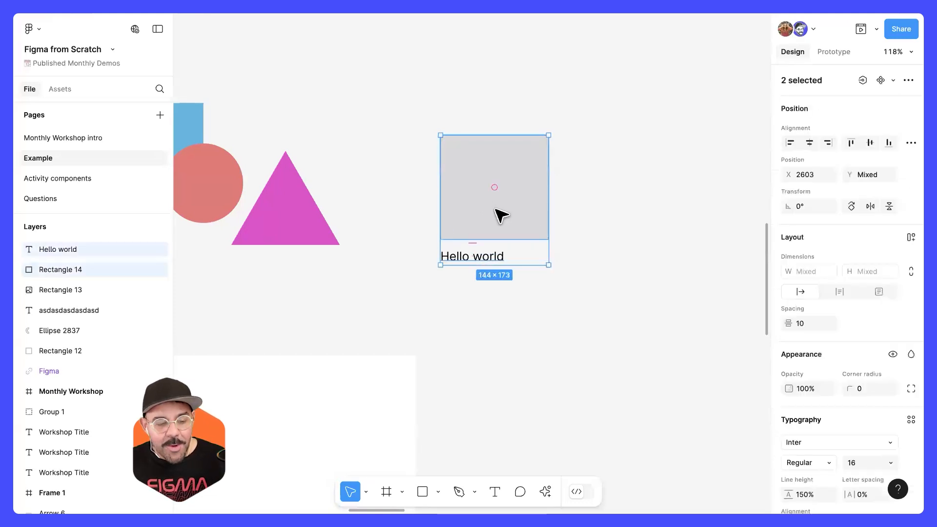
right_click(496, 168)
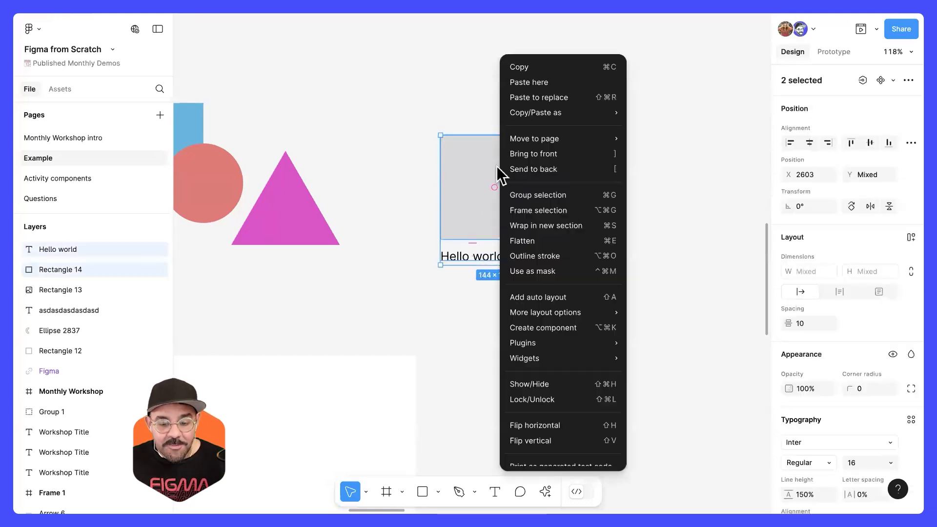
click(526, 193)
Step: Move the group to X 2597, Y 1358 and ungroup it again
click(536, 290)
mouse_move(493, 198)
mouse_down()
mouse_move(500, 168)
mouse_move(482, 266)
mouse_move(489, 210)
mouse_up()
right_click(506, 199)
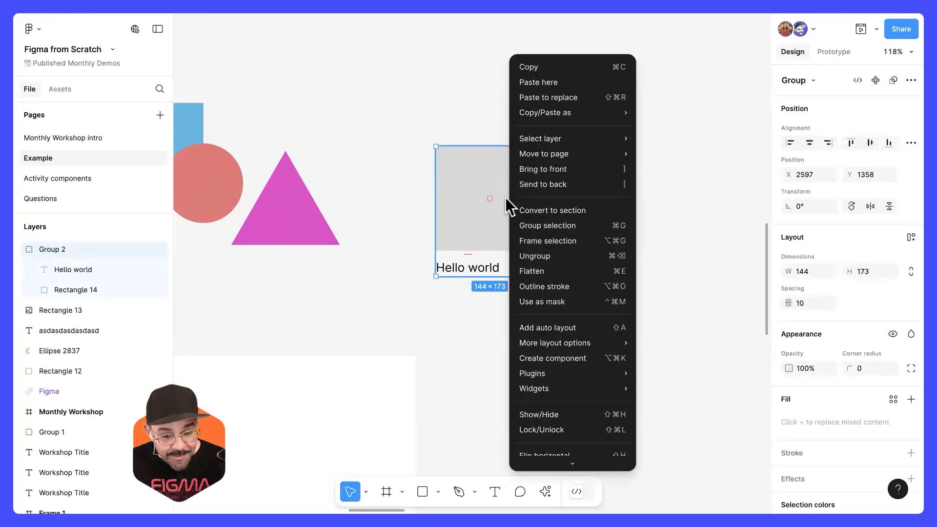
click(552, 257)
Step: Move the rectangle and the "Hello world" text separately by a small distance and deselect them
click(554, 219)
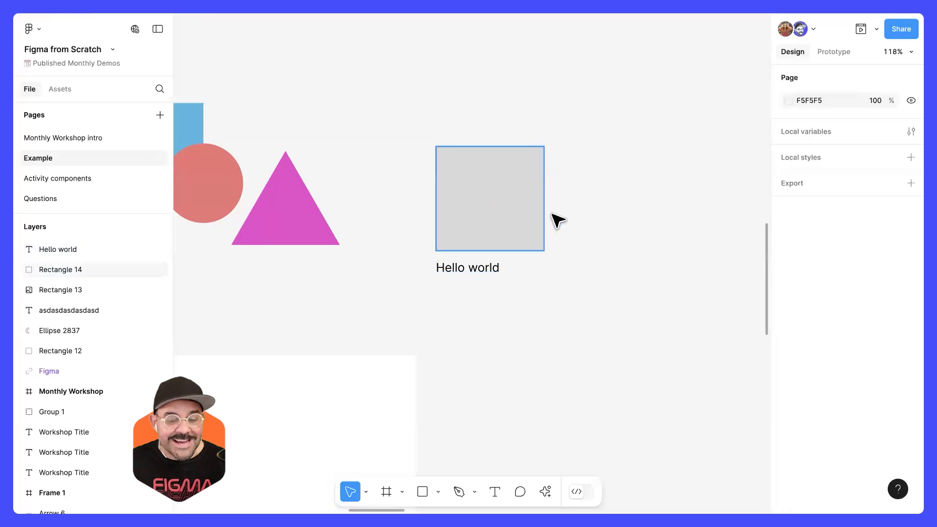
drag(532, 210, 550, 208)
drag(494, 272, 506, 261)
click(504, 349)
Step: Go to the Frames section of the page and bring Frame 1 into view
drag(517, 347, 601, 203)
scroll(602, 202, down, 5)
drag(423, 297, 419, 232)
scroll(398, 287, up, 3)
click(426, 240)
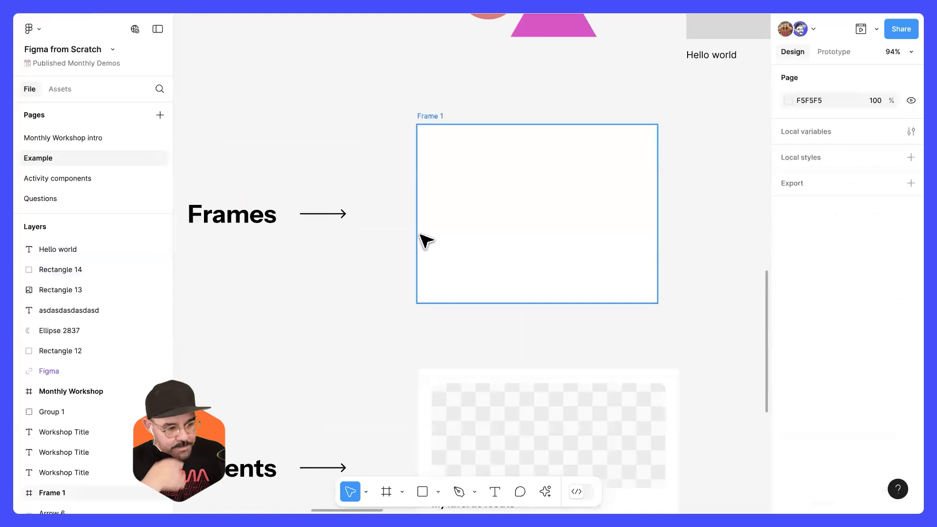
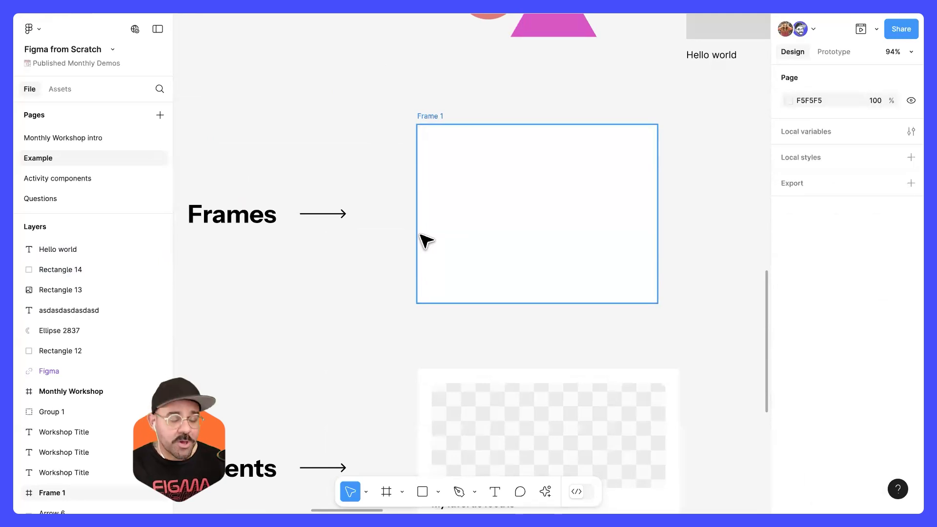
Step: Draw a frame 142 × 214 in the empty space right of Frame 1 and align its top edge with Frame 1
click(456, 224)
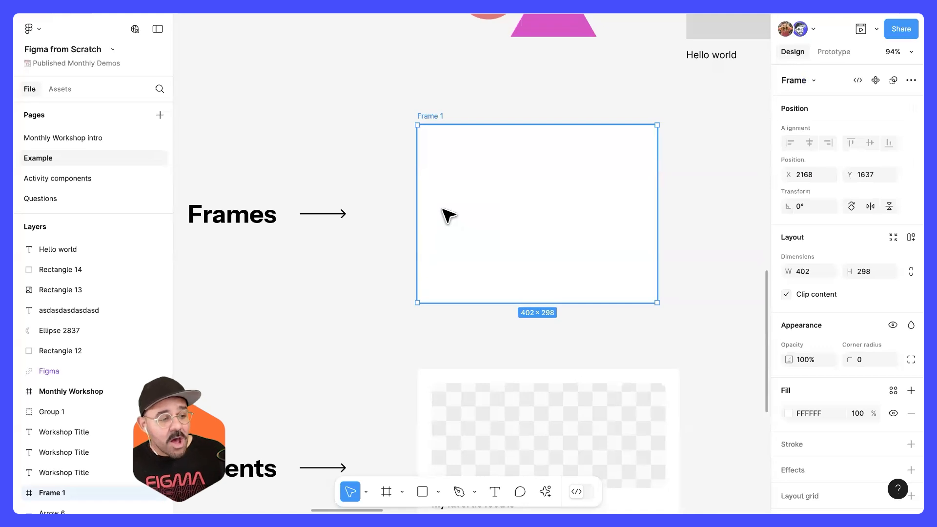
drag(502, 188, 410, 214)
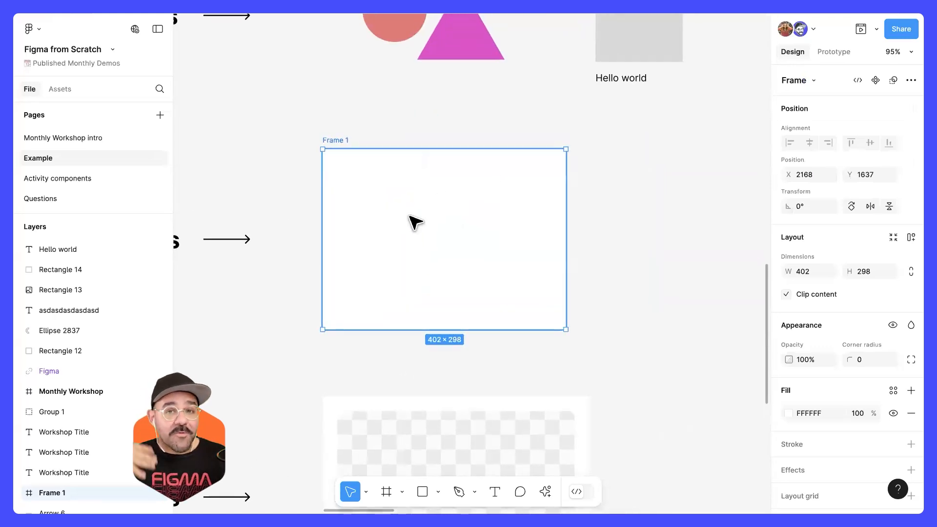
drag(426, 233, 443, 245)
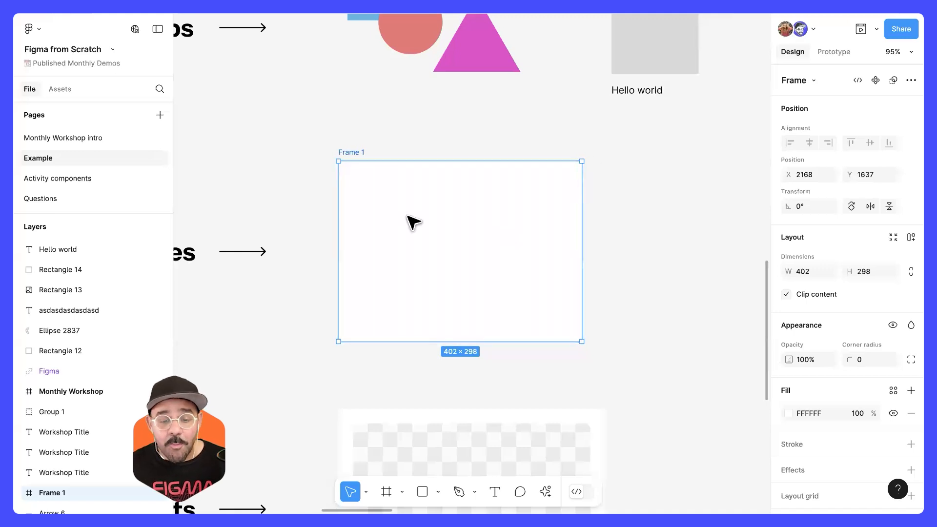
scroll(549, 213, right, 7)
scroll(550, 213, down, 2)
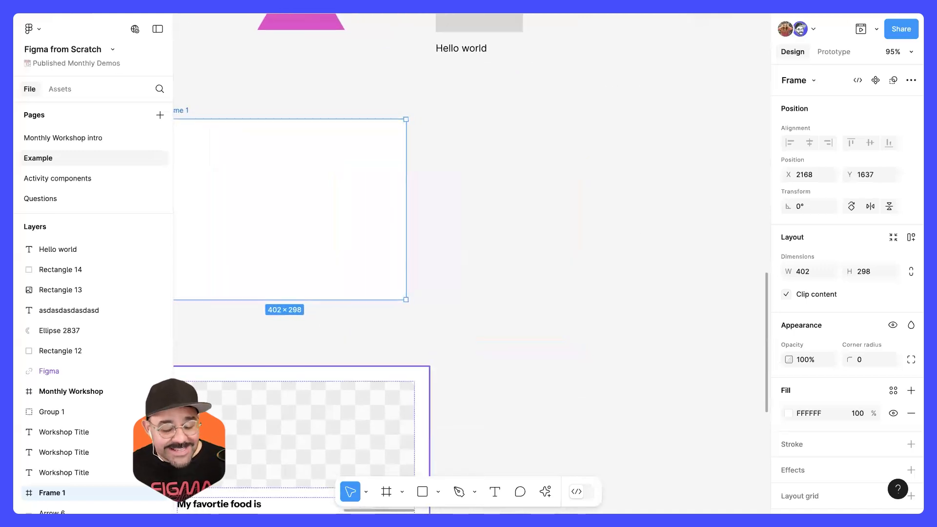
key(f)
drag(488, 142, 573, 271)
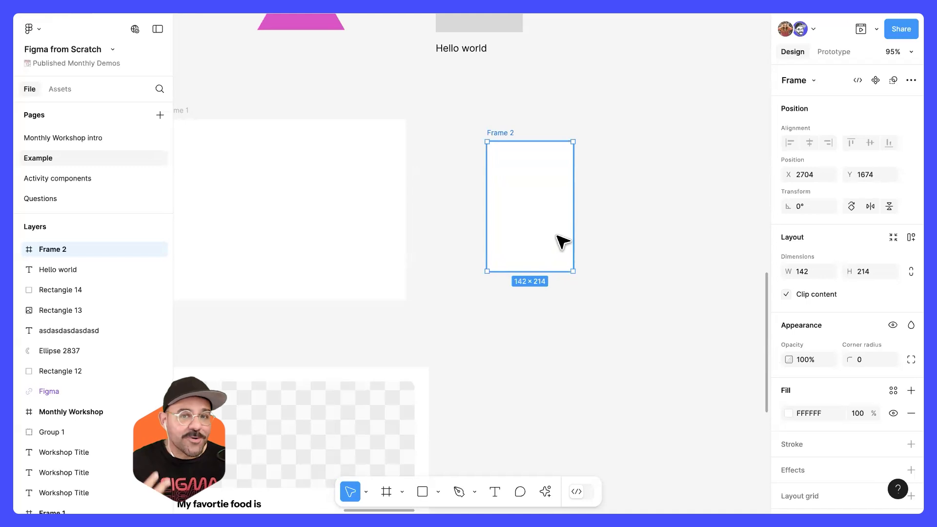
drag(563, 242, 560, 218)
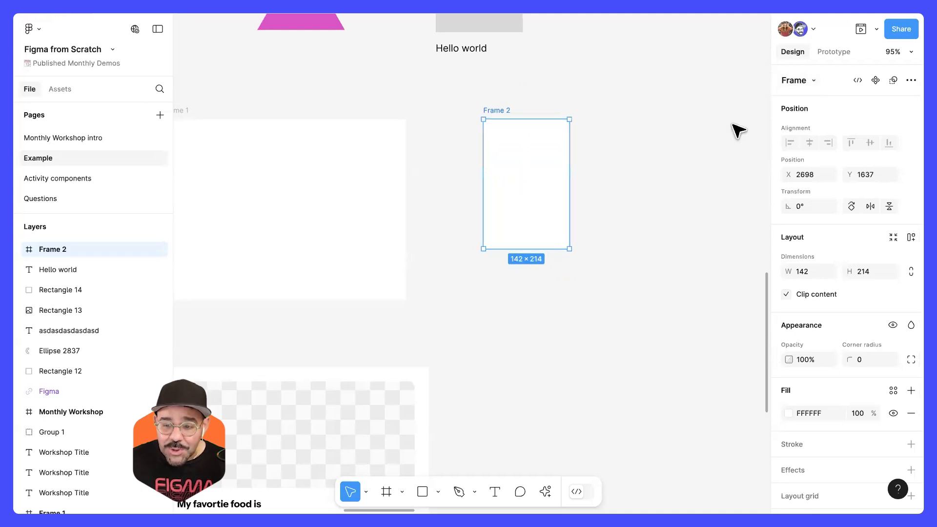
Step: Resize the new frame to the iPhone 16 Pro Max preset and move it to X 2678, Y 1673
click(814, 80)
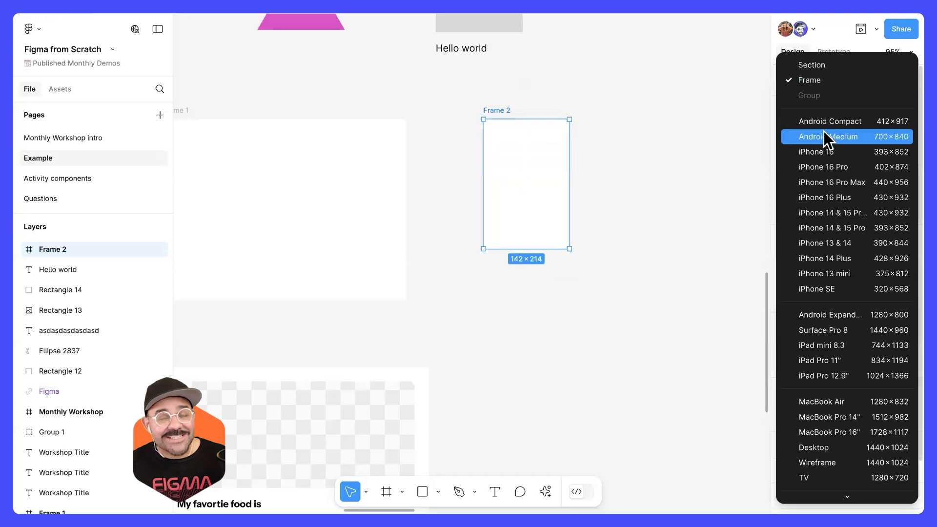
click(847, 185)
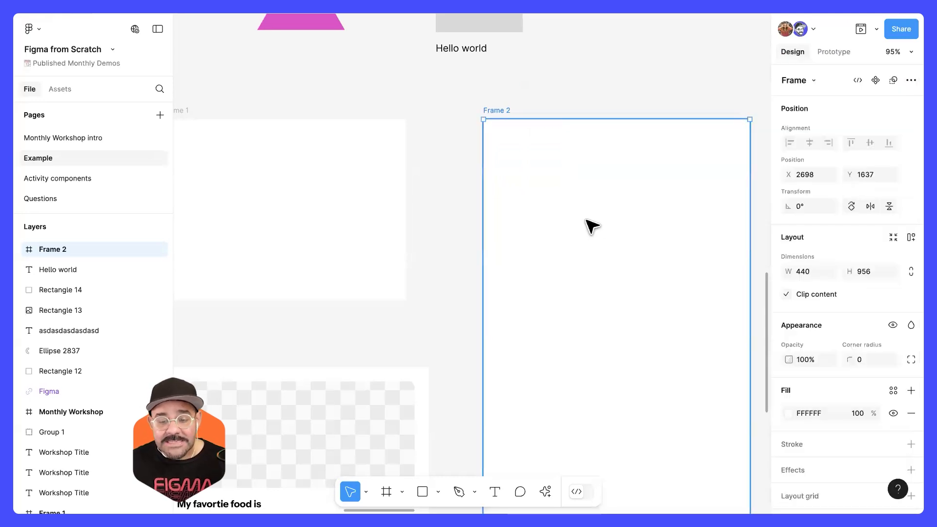
scroll(605, 244, down, 5)
drag(621, 265, 473, 236)
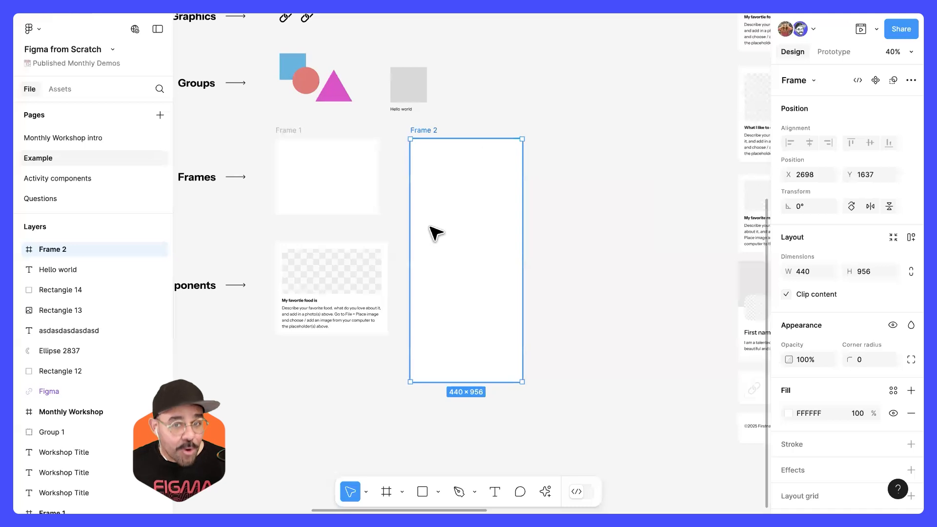
scroll(430, 227, up, 2)
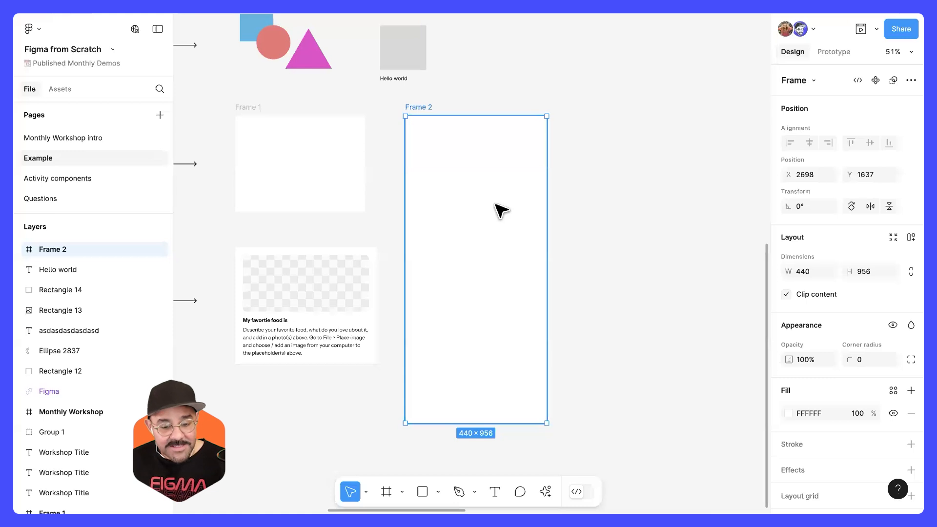
drag(482, 208, 469, 216)
scroll(495, 203, down, 1)
scroll(495, 204, left, 1)
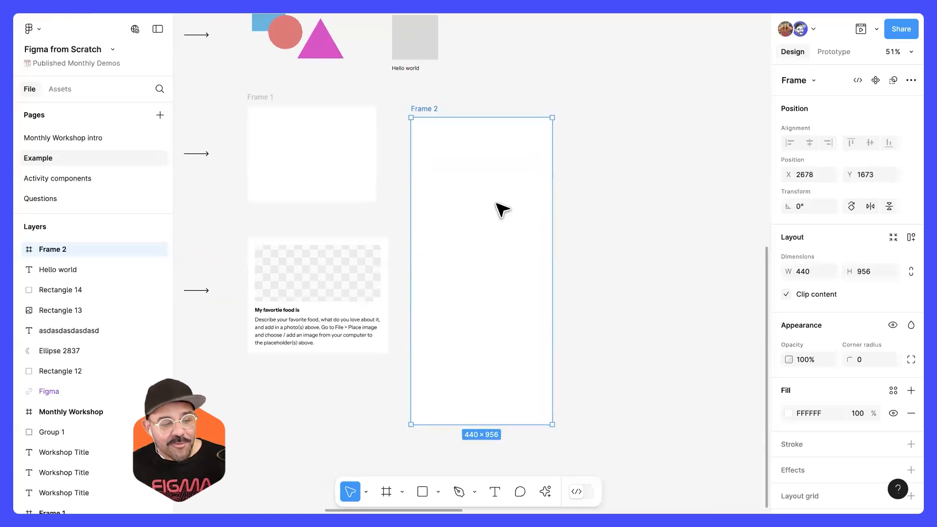
scroll(581, 252, right, 2)
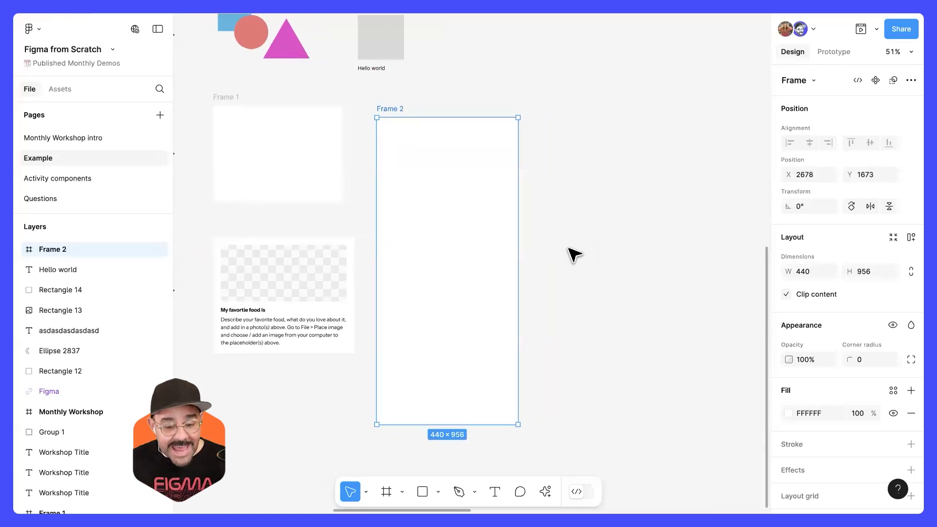
Step: Try adding more frames beside the phone-sized frame, and delete the frames added next to Frame 1
key(f)
click(583, 236)
drag(609, 229, 607, 236)
drag(489, 306, 548, 212)
shift+click(526, 105)
drag(526, 106, 541, 215)
key(Delete)
Step: Select Frame 1 and use the Frame tool to add an adjacent frame of the same size on its right side
scroll(504, 188, up, 2)
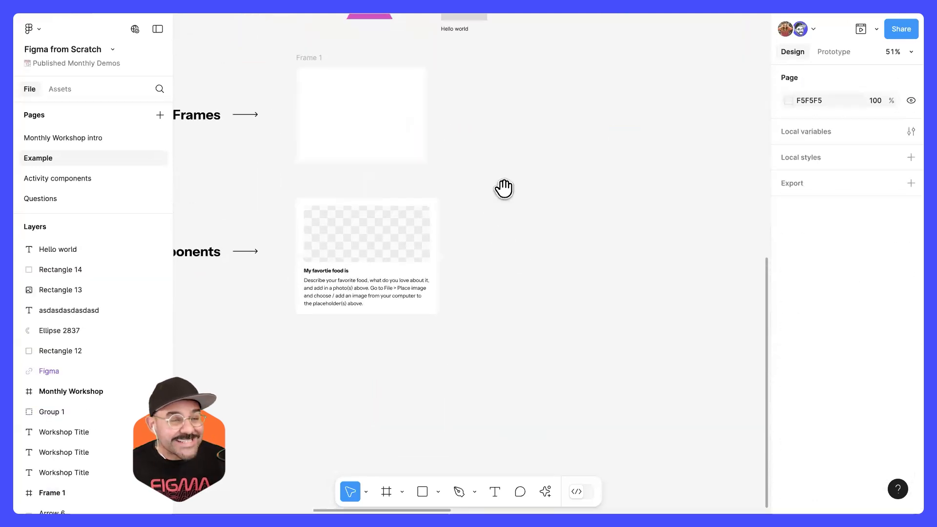
scroll(468, 184, up, 1)
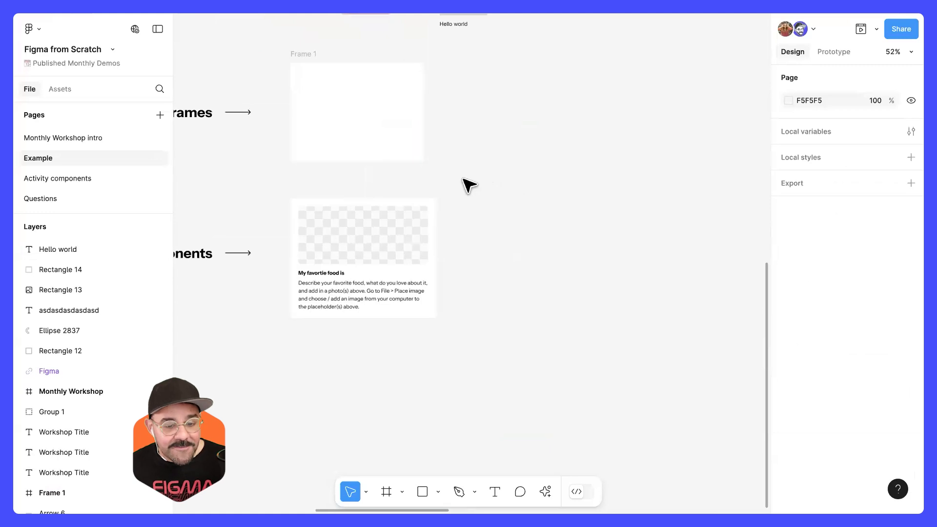
click(324, 115)
scroll(324, 115, up, 5)
scroll(382, 119, up, 1)
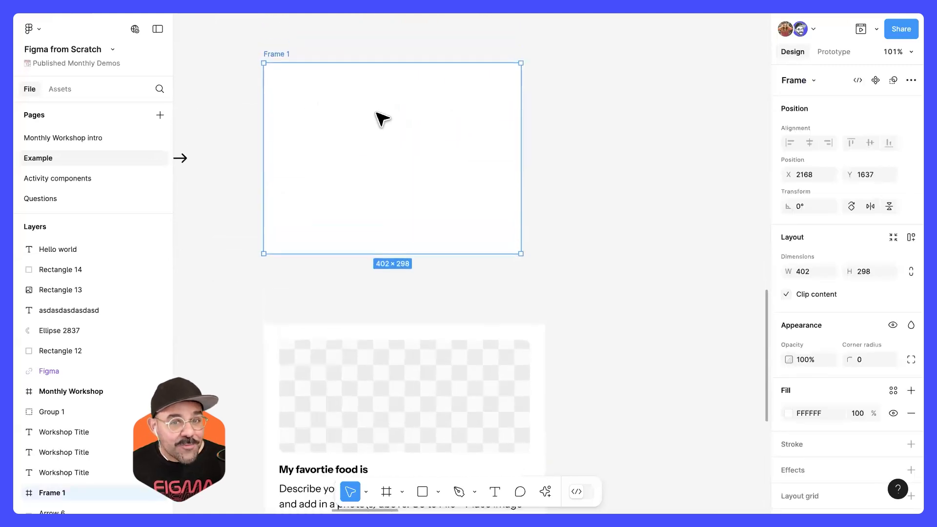
scroll(383, 119, up, 1)
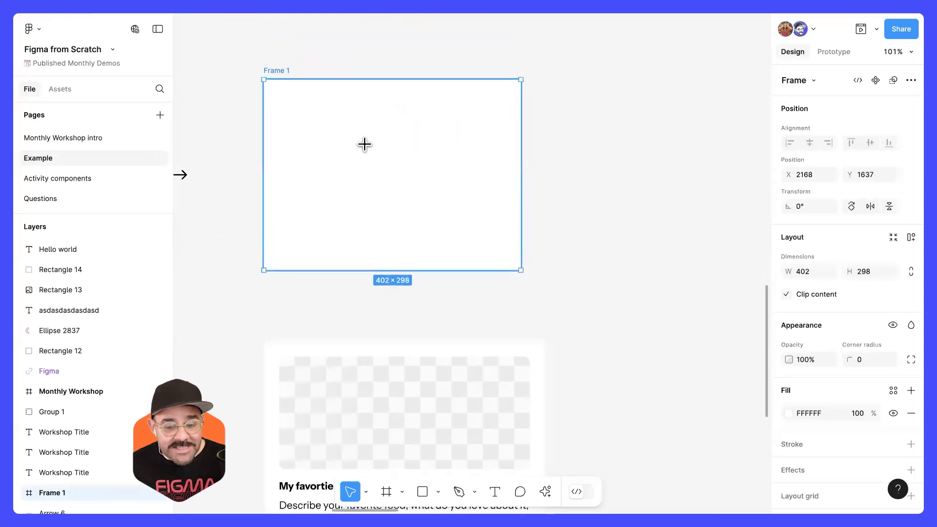
key(f)
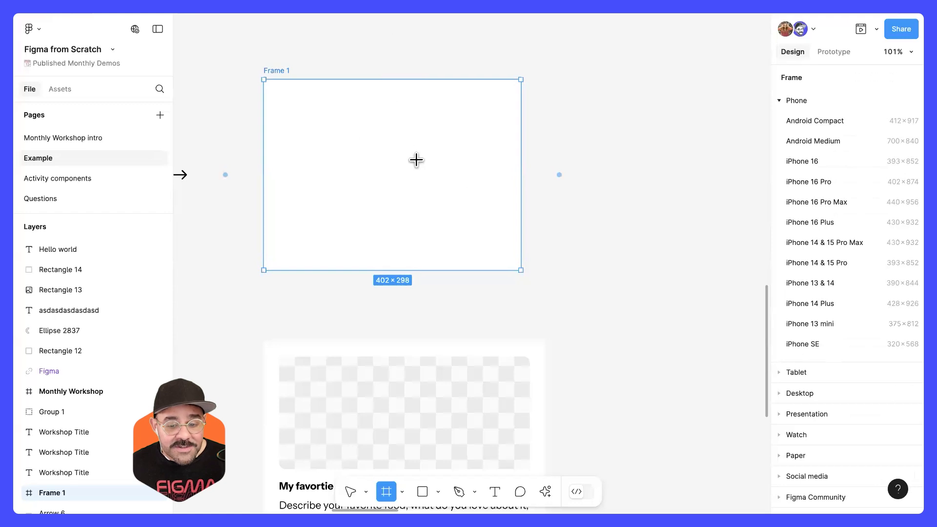
click(559, 175)
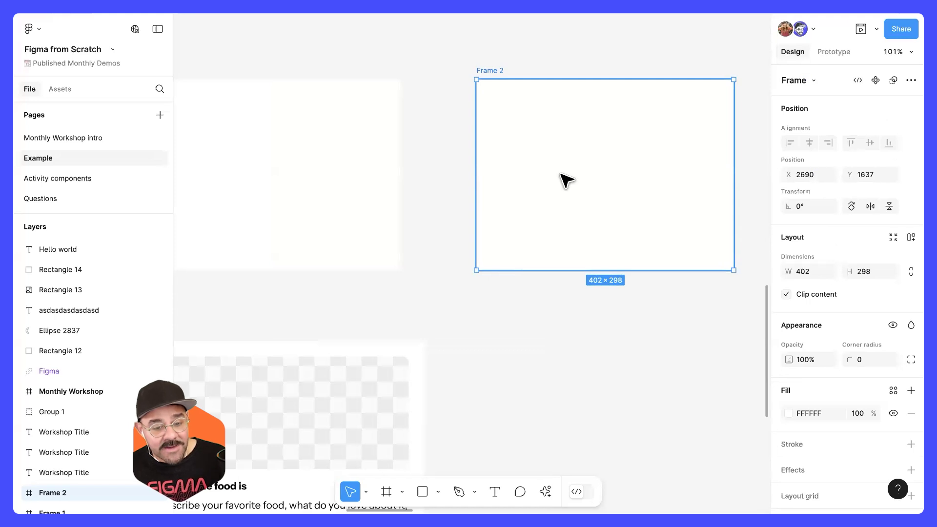
Step: Move the grey rectangle and the "Hello world" text into Frame 2, with the text below the rectangle, and deselect them
scroll(538, 195, down, 5)
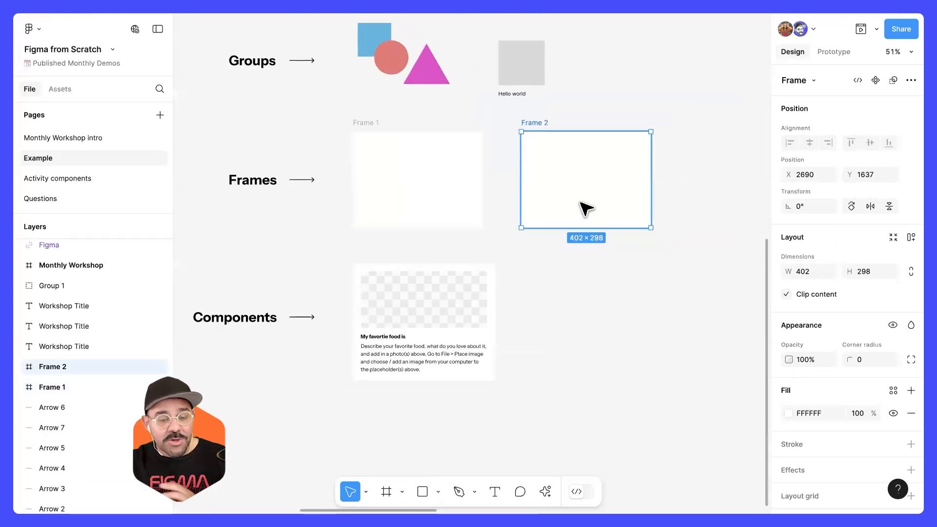
scroll(537, 204, right, 3)
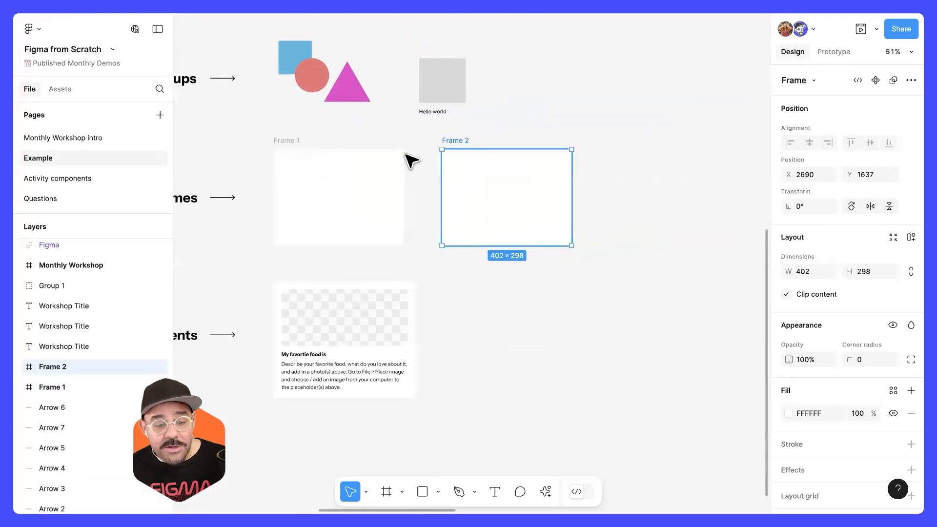
scroll(412, 161, up, 3)
scroll(500, 187, up, 4)
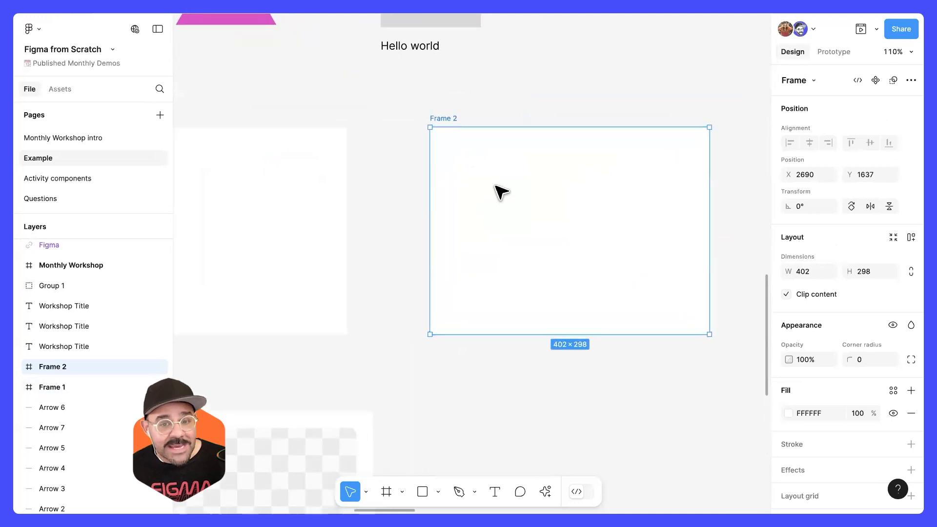
scroll(483, 160, up, 1)
drag(436, 51, 458, 166)
drag(412, 85, 481, 293)
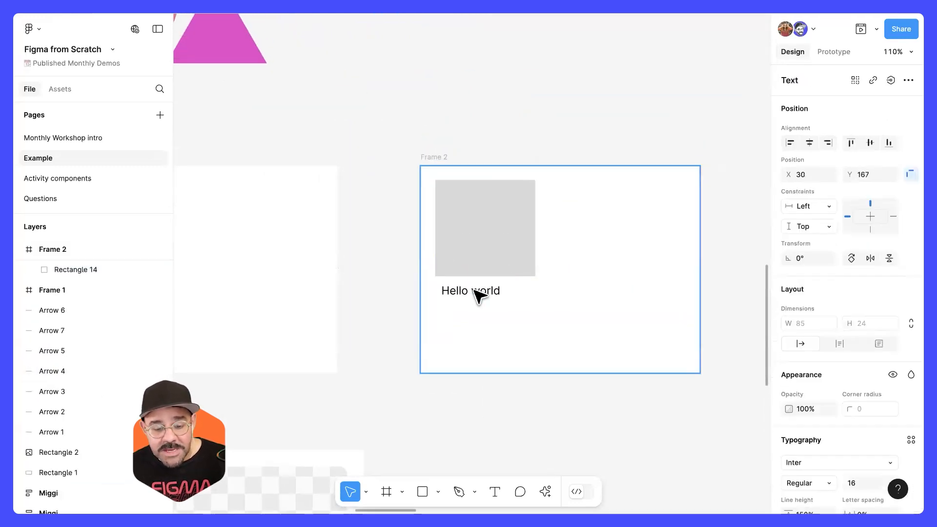
click(529, 427)
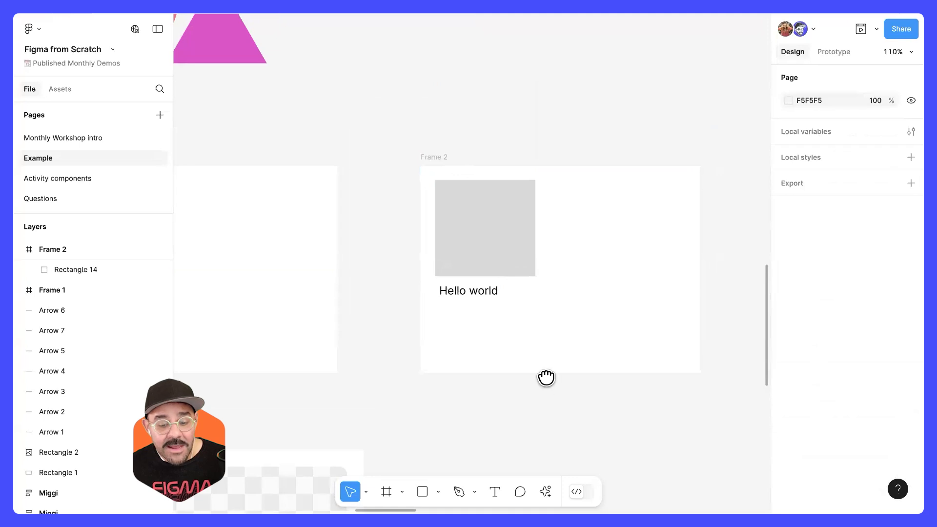
Step: Move Frame 2 with its contents to X 2697, Y 1628 and bring its nested layers into view in the layer list
scroll(545, 373, down, 2)
scroll(545, 374, right, 1)
click(405, 109)
drag(580, 170, 603, 164)
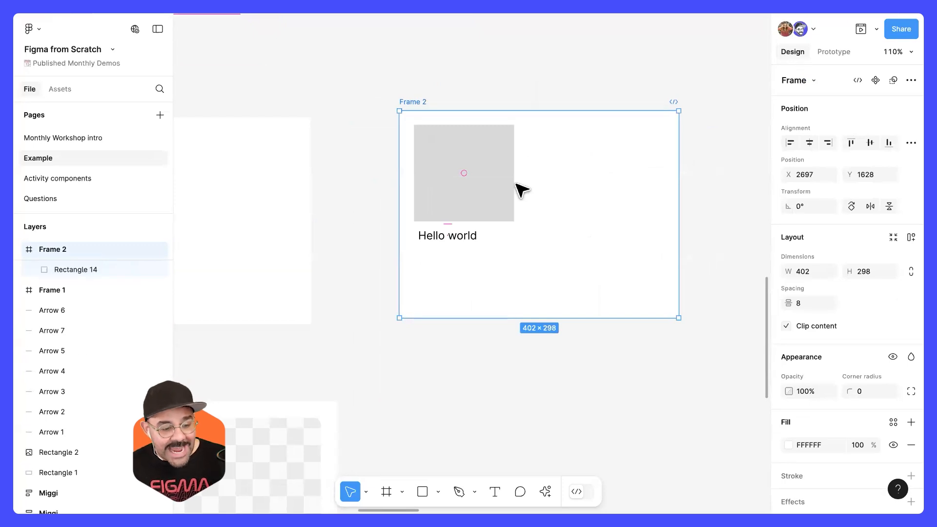
scroll(77, 327, up, 3)
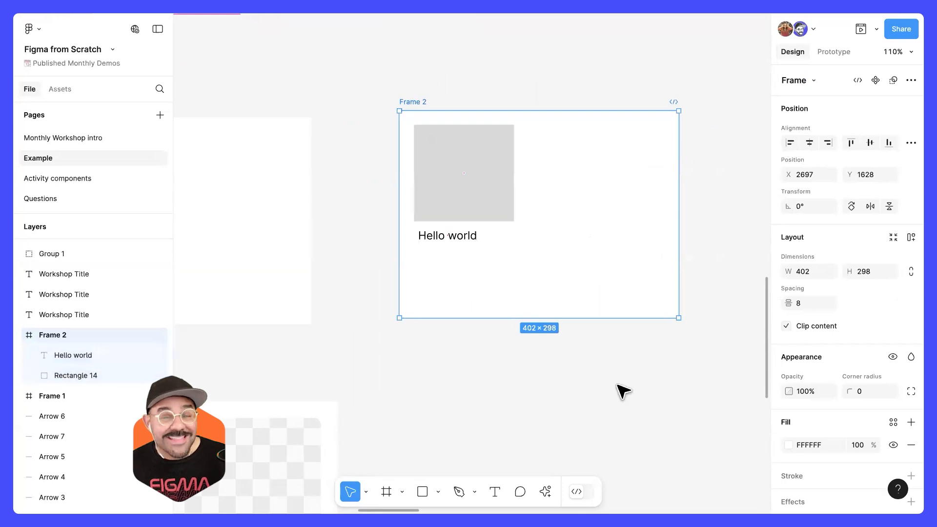
Step: Resize Frame 2 from its lower-right corner several times, ending at about 399 × 431, and deselect it
drag(678, 318, 585, 374)
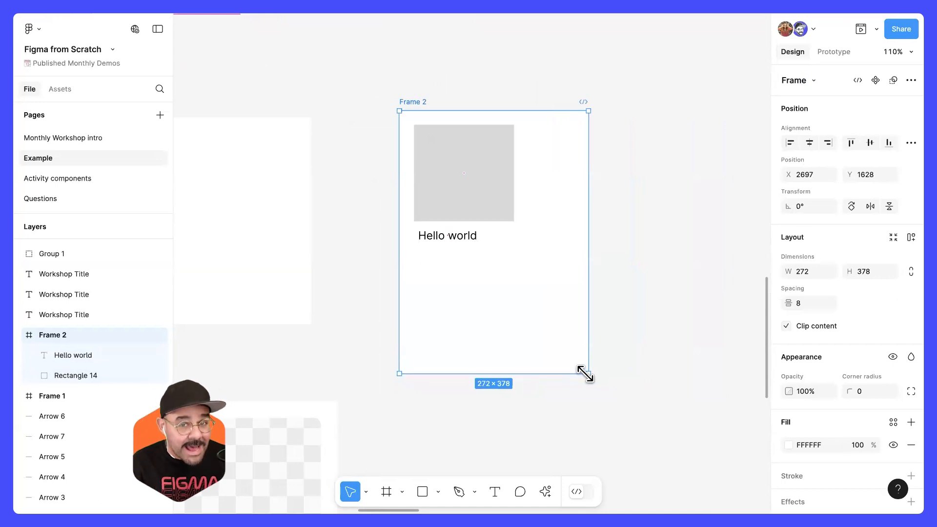
mouse_move(586, 374)
mouse_down()
mouse_move(550, 417)
mouse_move(621, 293)
mouse_move(696, 389)
mouse_move(599, 434)
mouse_move(596, 338)
mouse_move(608, 372)
mouse_move(589, 382)
mouse_up()
drag(584, 394, 677, 410)
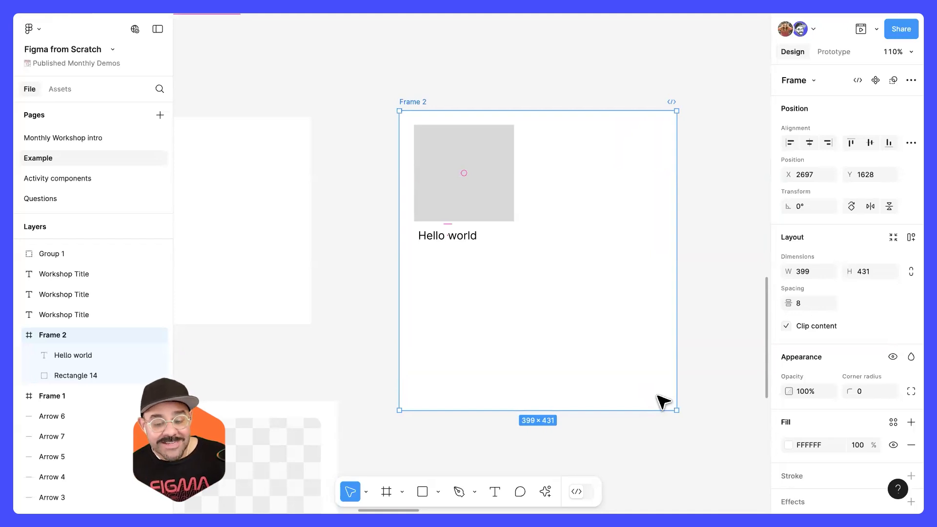
key(Escape)
Step: Try moving the grey rectangle to the lower-right corner of Frame 2 twice, undoing the move each time
click(477, 190)
drag(477, 189, 610, 361)
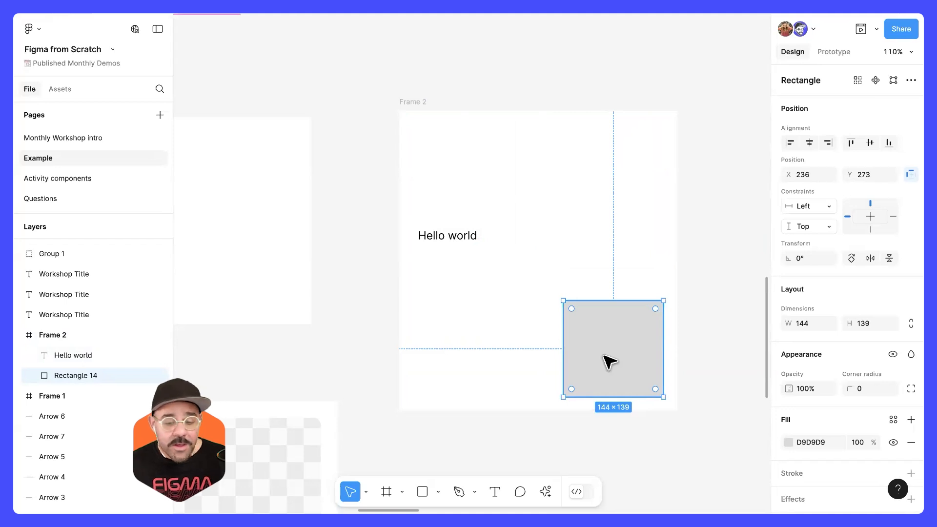
key(ctrl+z)
alt+drag(475, 155, 604, 341)
key(ctrl+z)
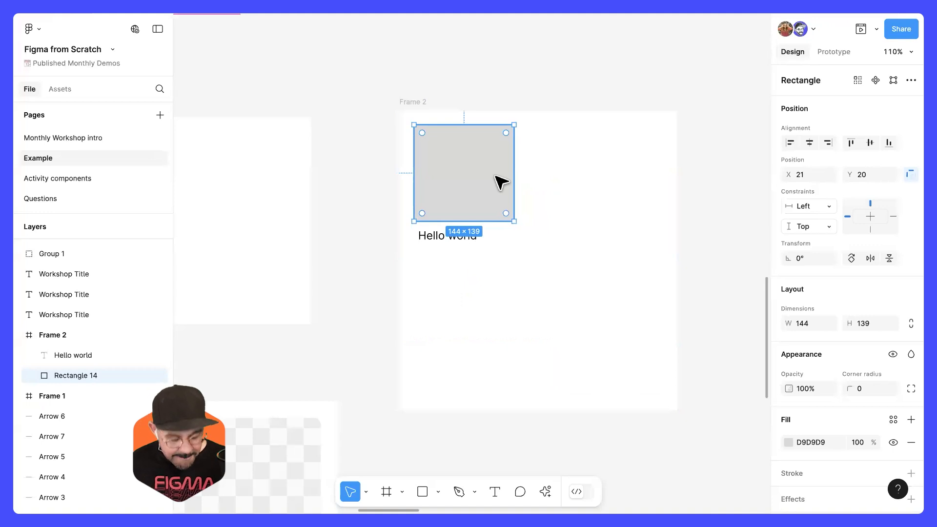
Step: Duplicate the grey rectangle and place the copy near the lower-right corner of Frame 2 at X 236, Y 267
key(ctrl+d)
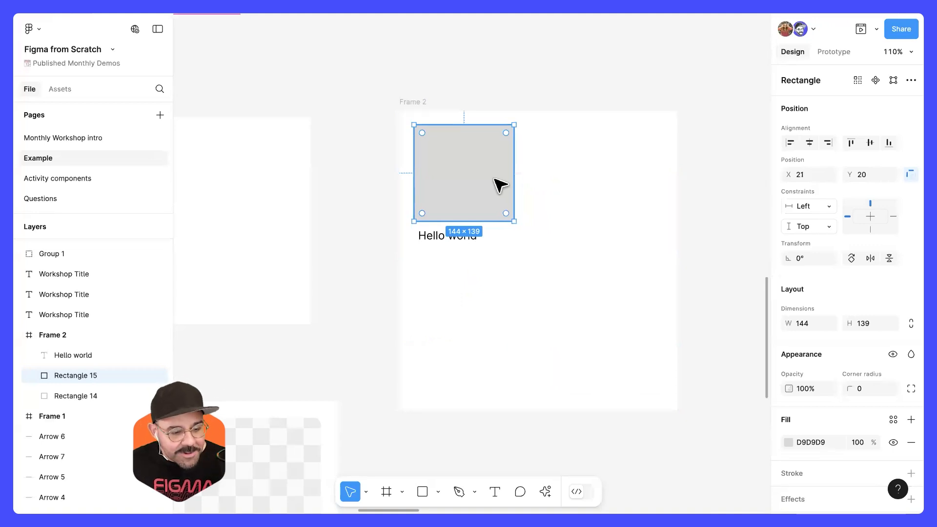
drag(495, 186, 623, 359)
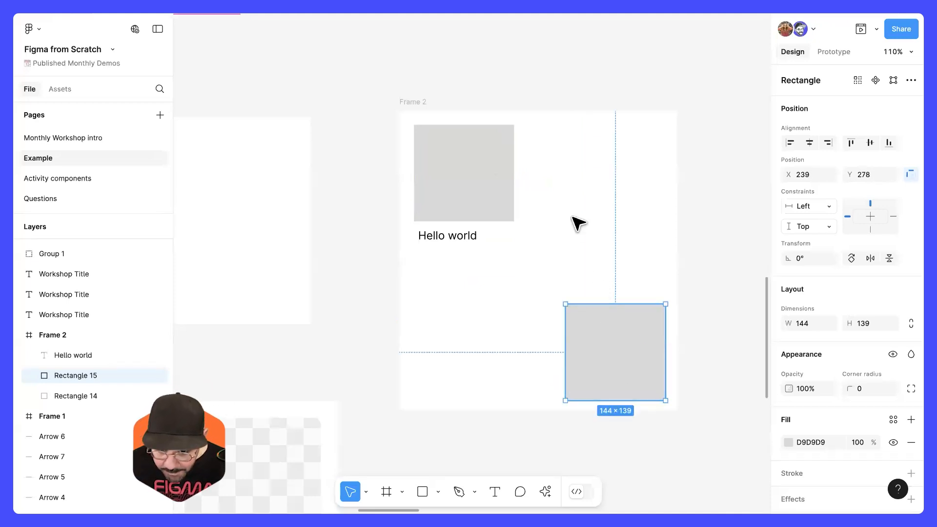
mouse_move(592, 331)
mouse_down()
mouse_move(593, 351)
mouse_move(595, 332)
mouse_up()
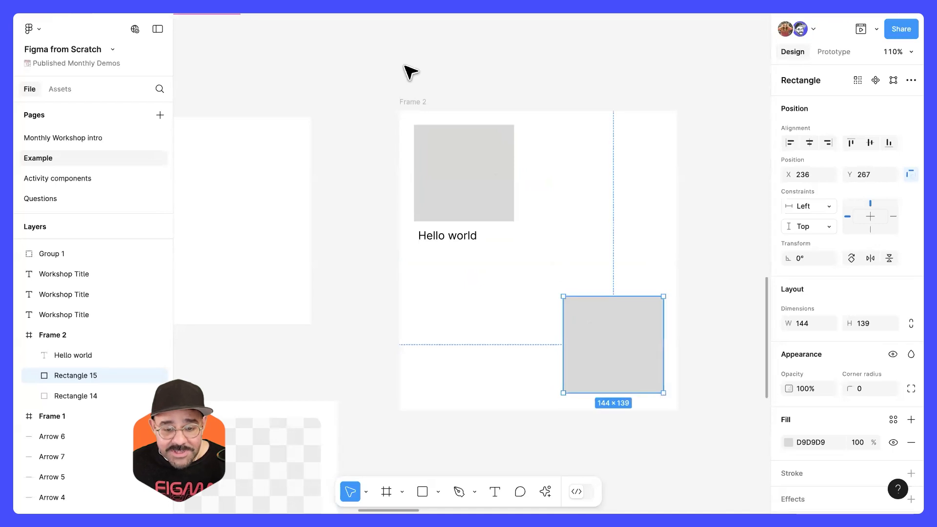
Step: Enlarge Frame 2 slightly from its lower-right corner and select the duplicated rectangle inside it
click(412, 103)
mouse_move(668, 412)
mouse_down()
mouse_move(556, 309)
mouse_move(650, 410)
mouse_move(565, 357)
mouse_move(686, 444)
mouse_move(684, 412)
mouse_up()
click(646, 361)
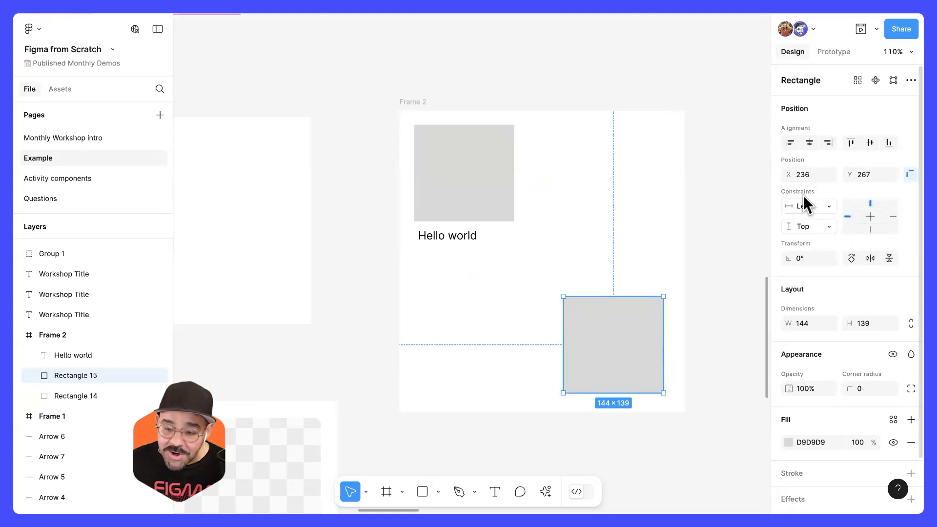
Step: Toggle the duplicated rectangle's constraint settings on and off repeatedly, and open its list of further actions
click(911, 175)
click(911, 175)
click(911, 174)
click(911, 175)
click(911, 174)
click(911, 175)
click(910, 174)
click(911, 174)
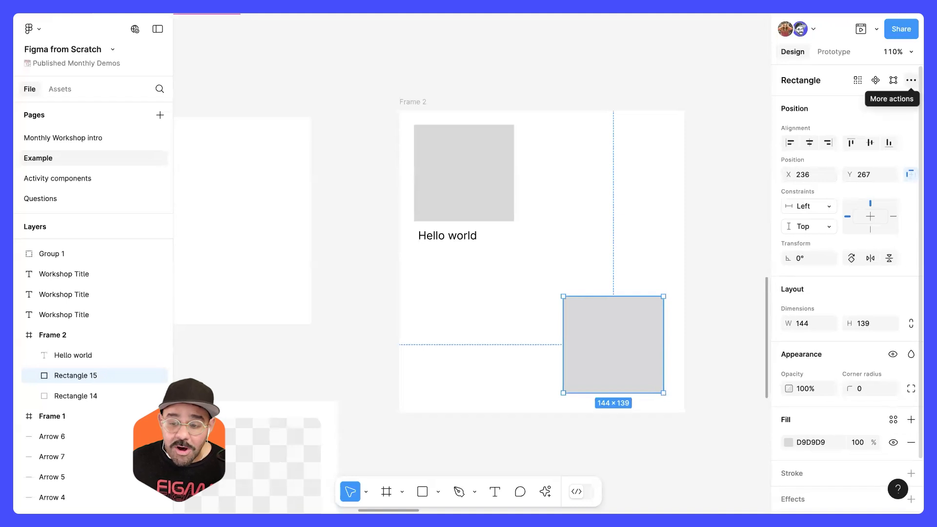
click(911, 80)
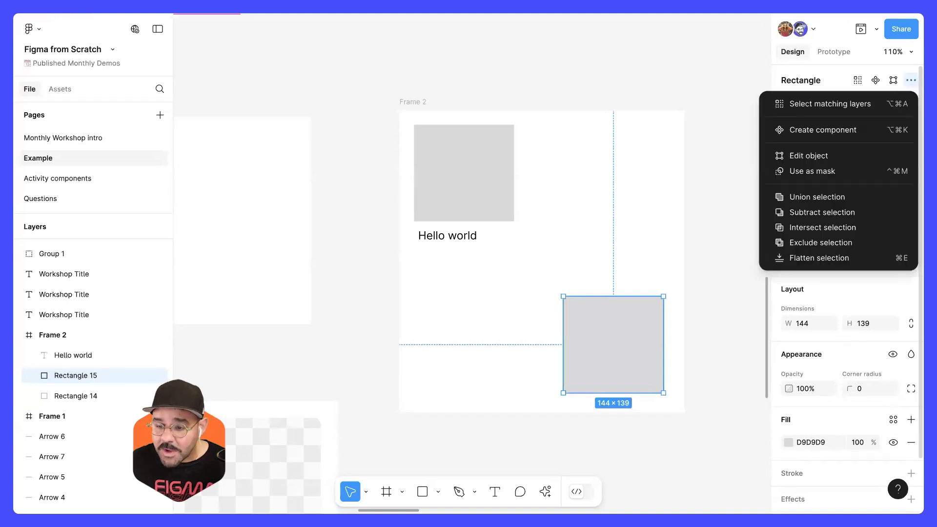
Step: Close the rectangle's list of further actions, and turn property labels off and back on in the view options
click(911, 80)
click(911, 52)
click(906, 51)
click(906, 51)
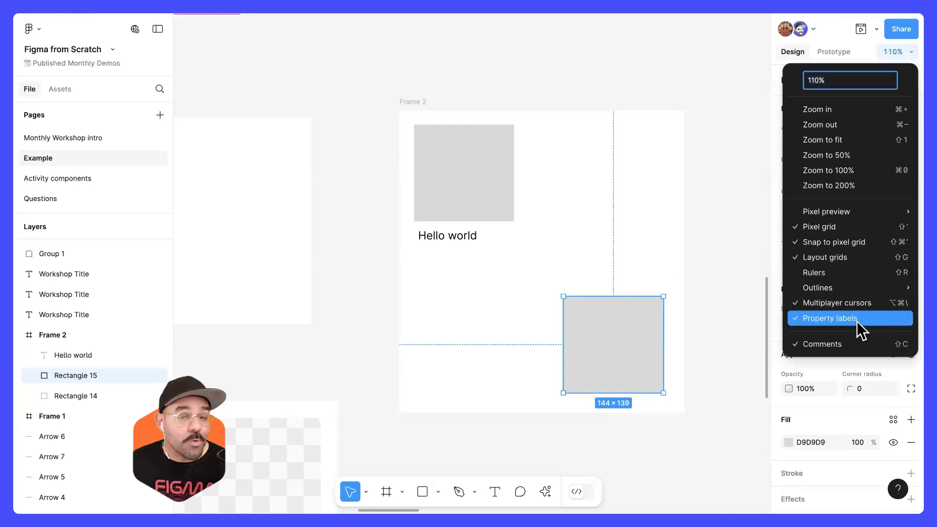
click(748, 254)
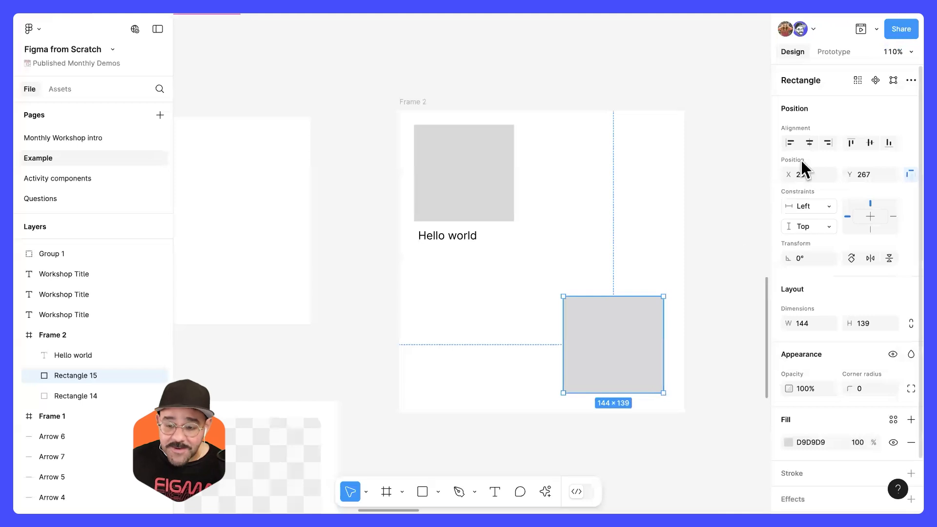
click(911, 80)
click(896, 51)
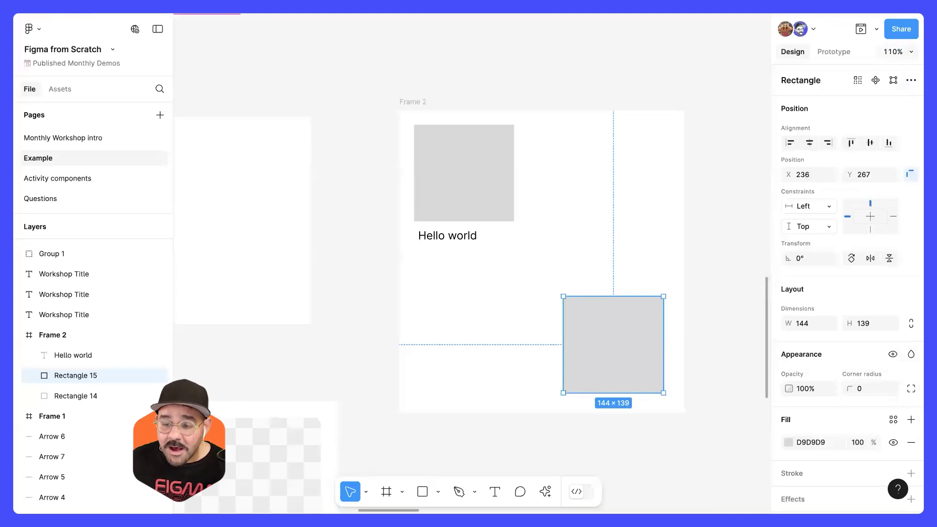
click(896, 51)
click(831, 314)
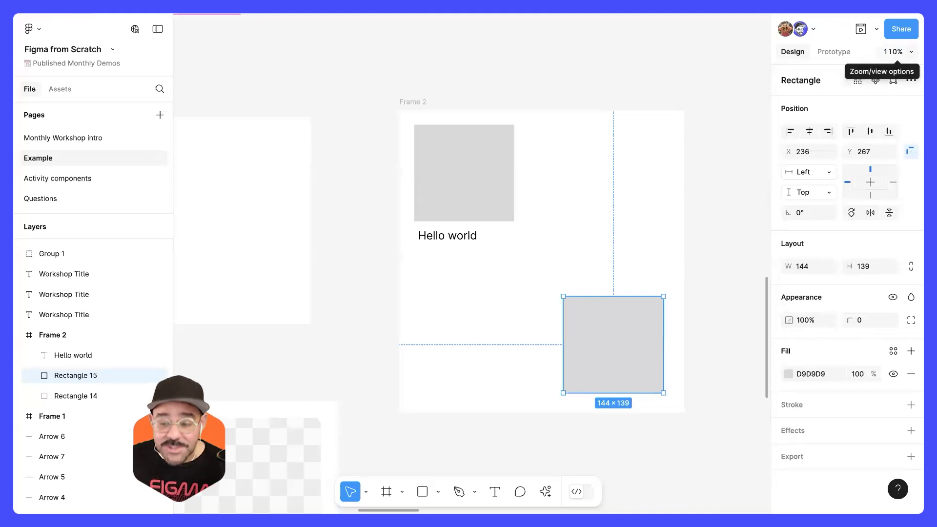
click(894, 52)
click(857, 314)
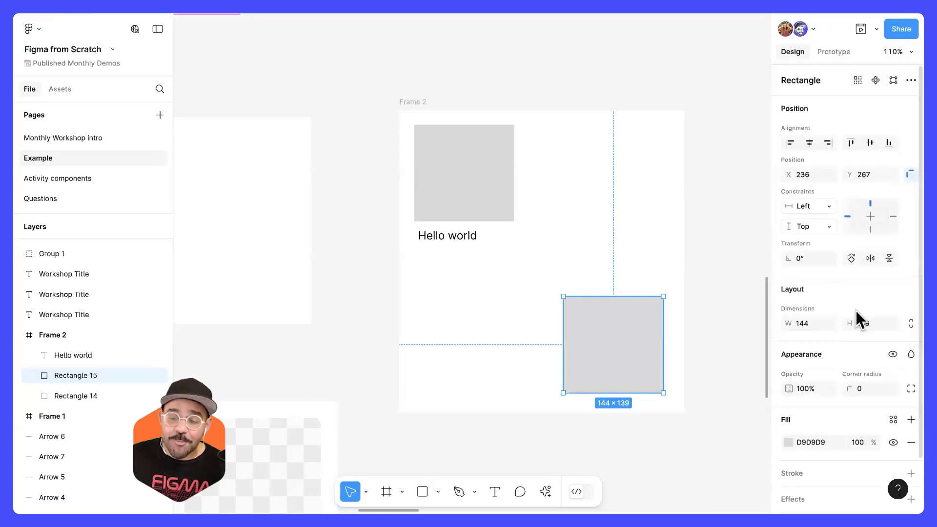
Step: Toggle the duplicated rectangle's constraint settings, then set its constraints to Right and Bottom
click(911, 174)
click(911, 174)
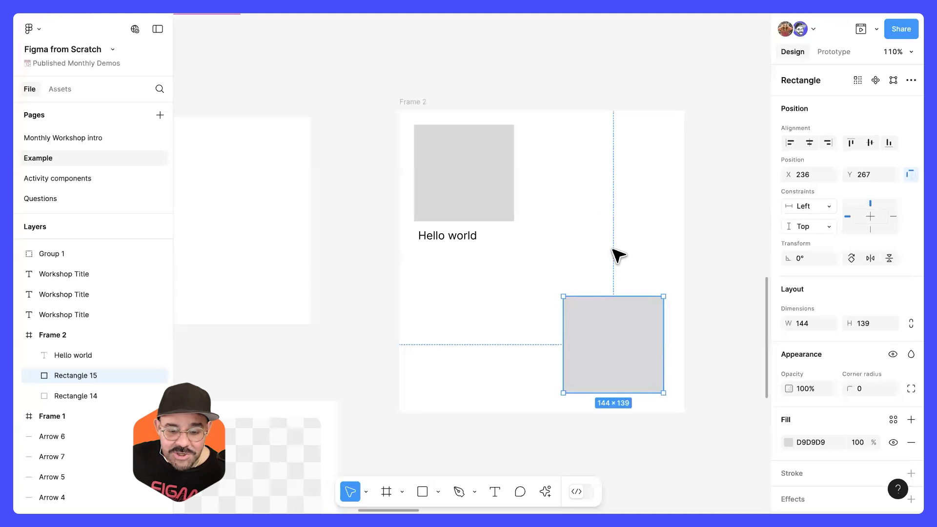
click(892, 217)
click(871, 229)
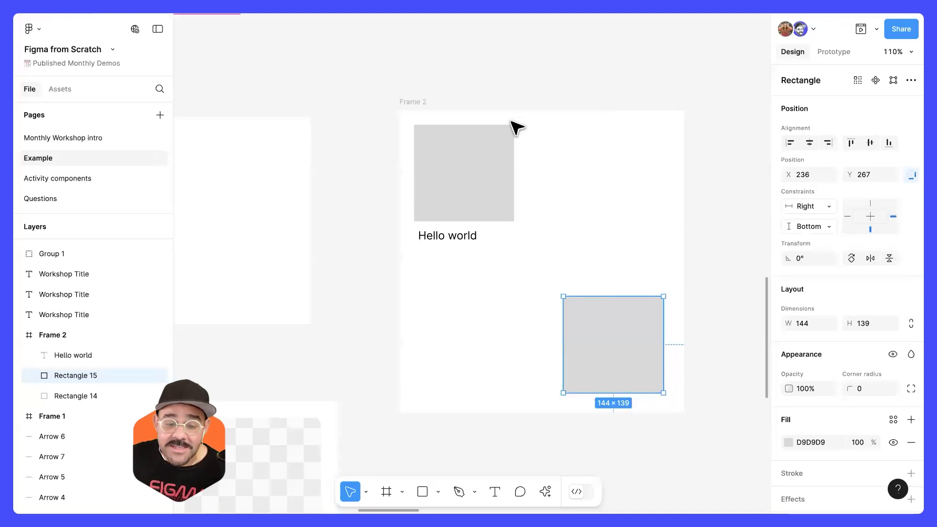
Step: Enlarge Frame 2 from its lower-right corner, then shrink it slightly to about 424 × 471
click(412, 103)
drag(684, 413, 696, 441)
click(632, 390)
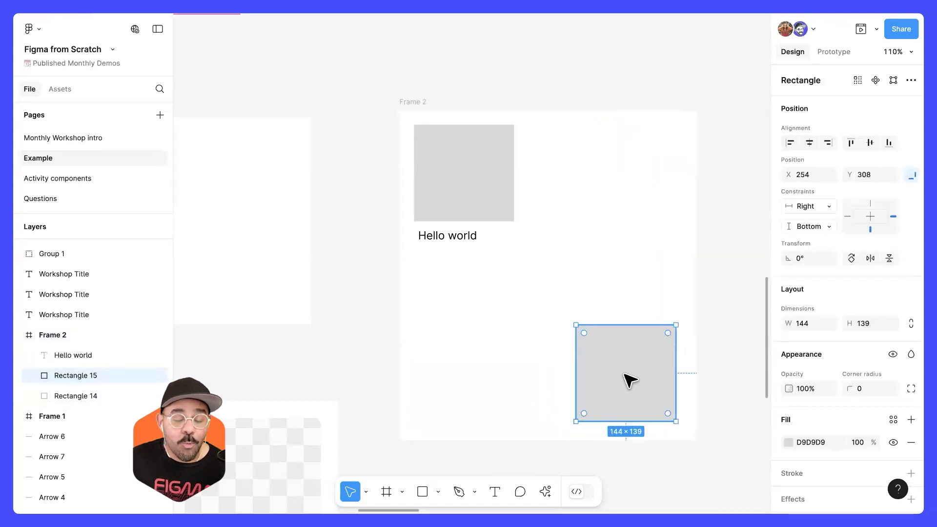
click(421, 104)
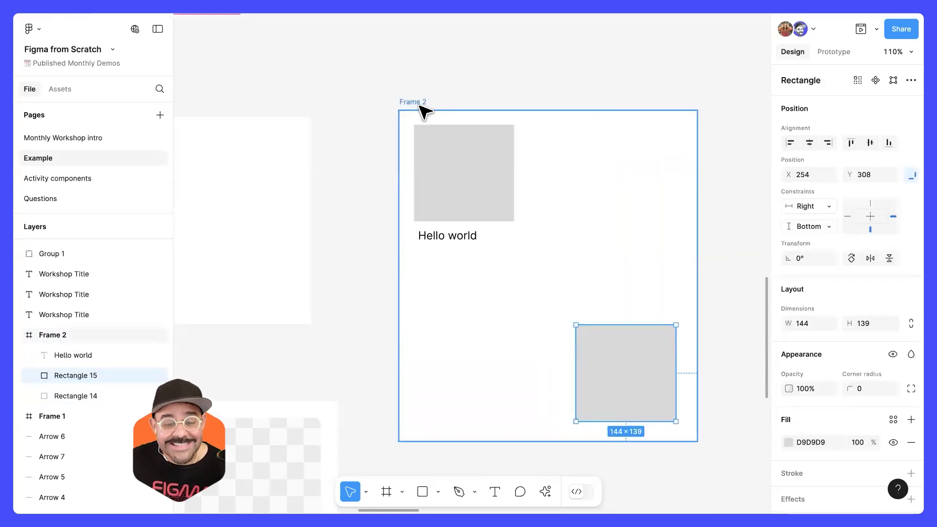
mouse_move(697, 440)
mouse_down()
mouse_move(565, 393)
mouse_move(693, 329)
mouse_move(683, 444)
mouse_move(694, 438)
mouse_up()
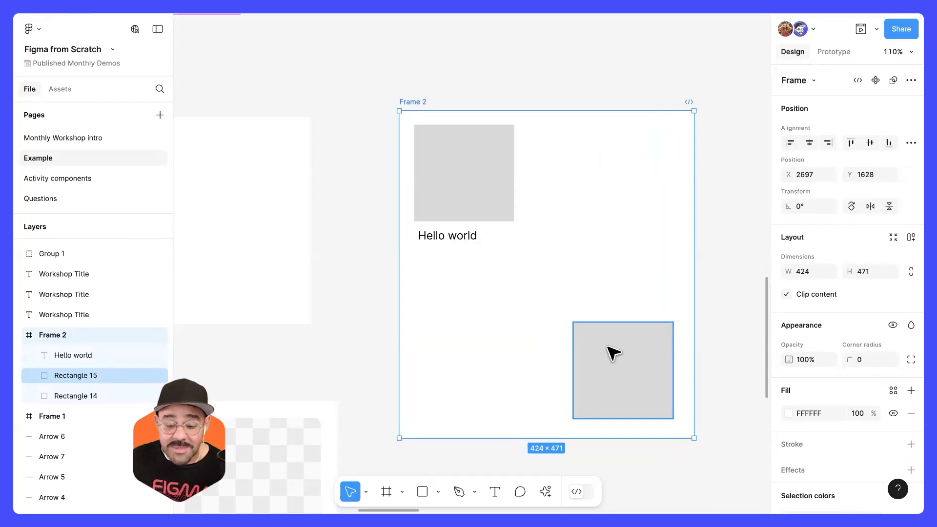
Step: Move the duplicated rectangle up beside the first grey rectangle in Frame 2 and deselect it
click(627, 379)
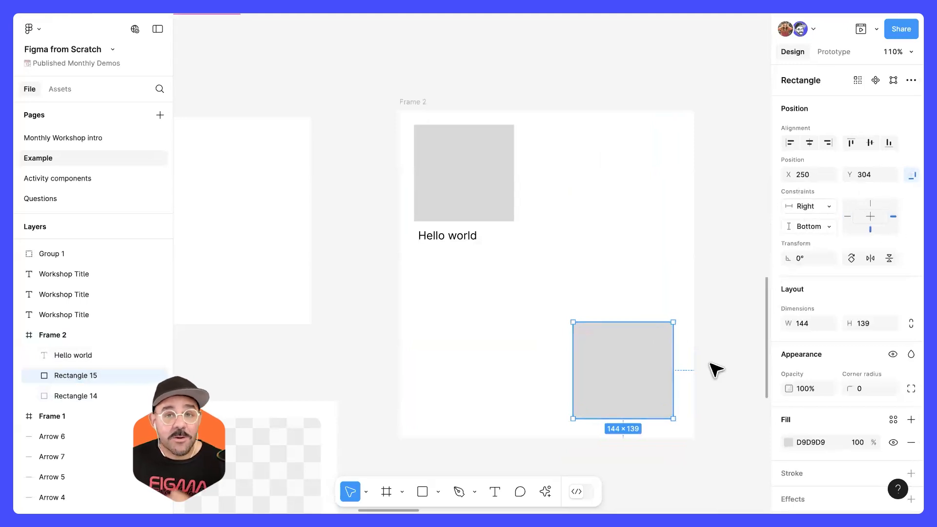
mouse_move(602, 332)
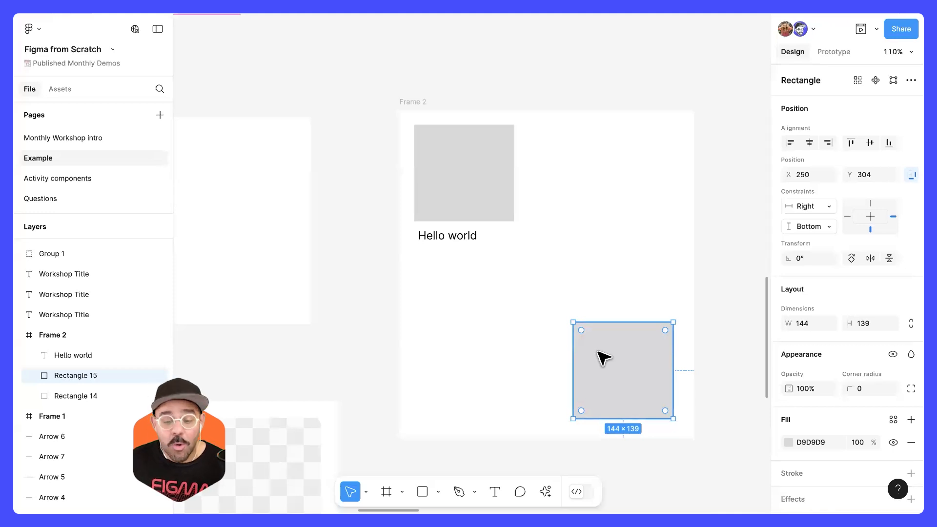
drag(608, 343, 569, 172)
click(548, 266)
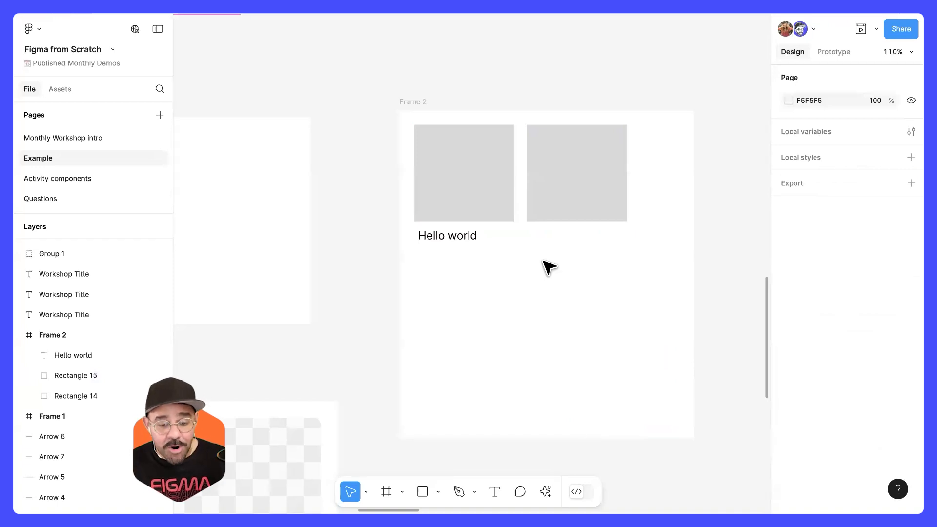
Step: Browse the preset frame sizes offered for Frame 2, from devices to social media formats, without applying one
click(421, 103)
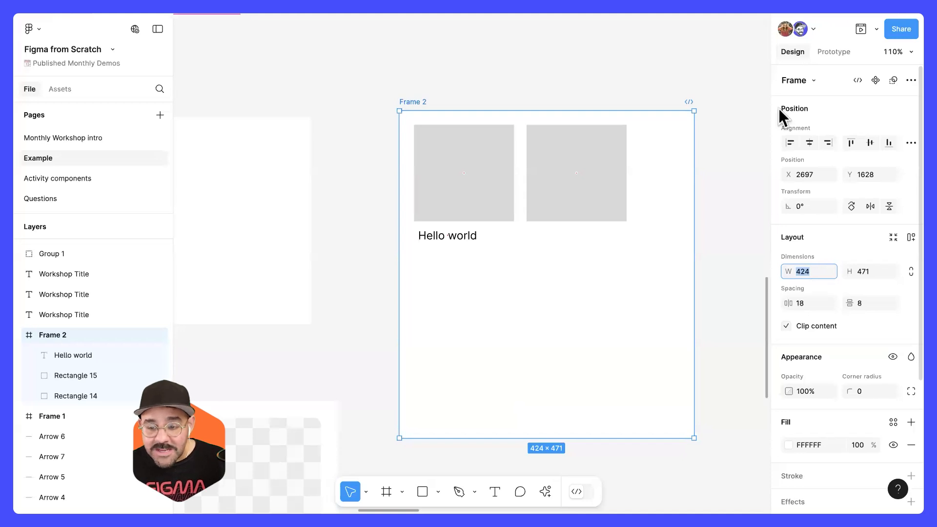
click(807, 79)
scroll(868, 394, down, 10)
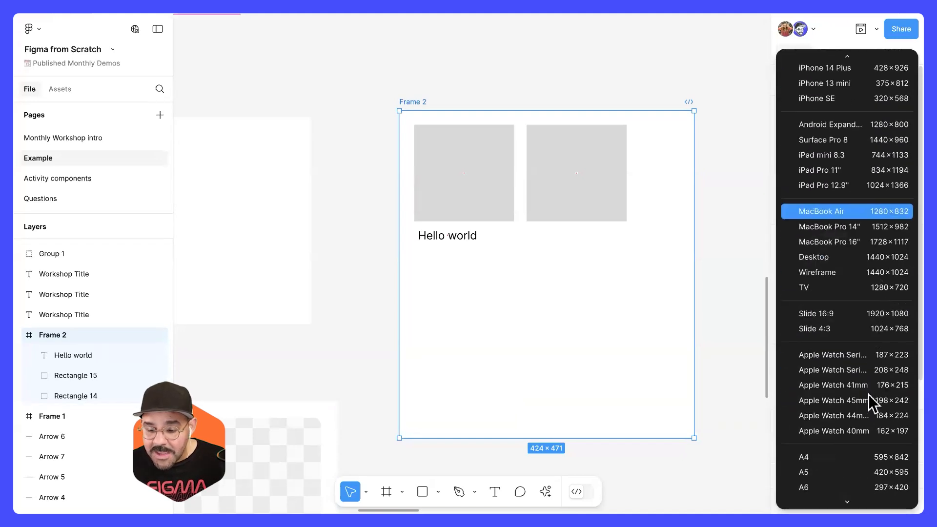
scroll(860, 383, down, 5)
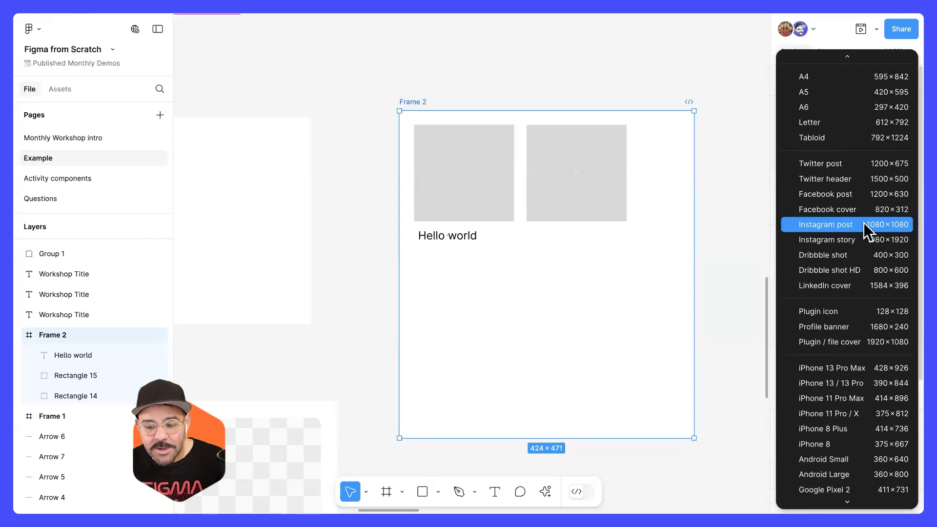
click(688, 238)
Step: Delete Frame 2 with everything inside it
scroll(635, 237, down, 5)
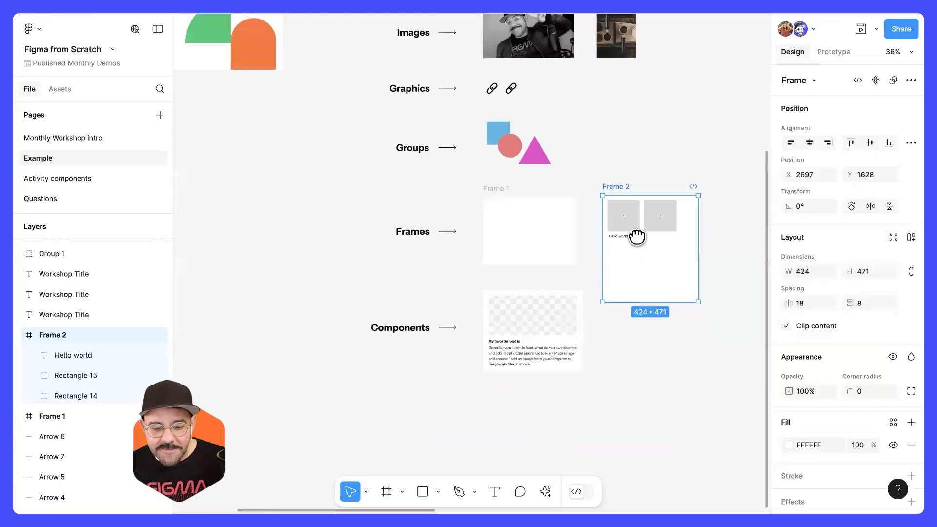
scroll(652, 243, up, 2)
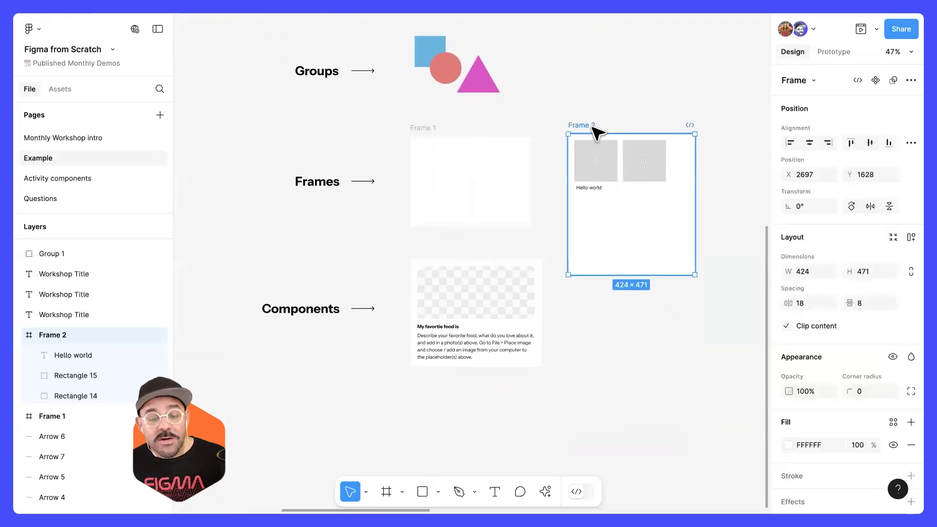
key(Delete)
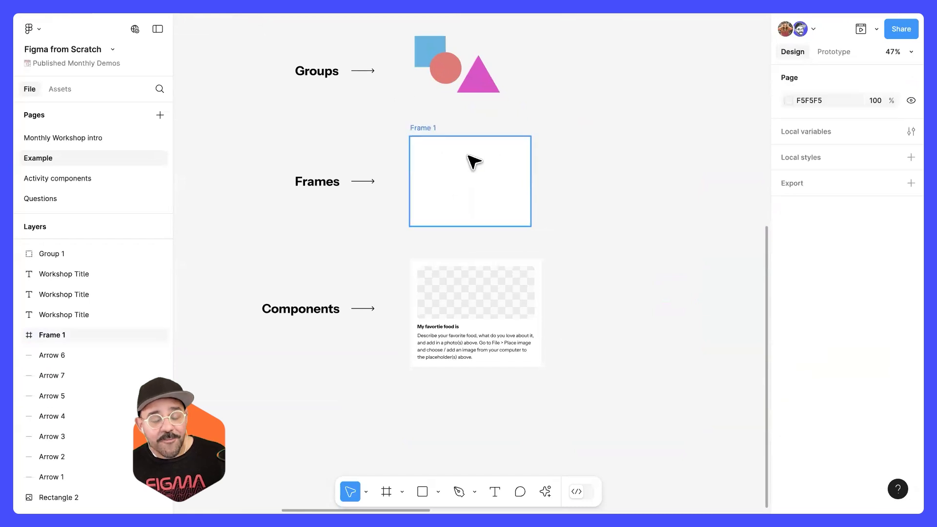
Step: Delete Frame 1, then undo the deletion and deselect the frame
scroll(442, 301, down, 2)
scroll(477, 247, up, 3)
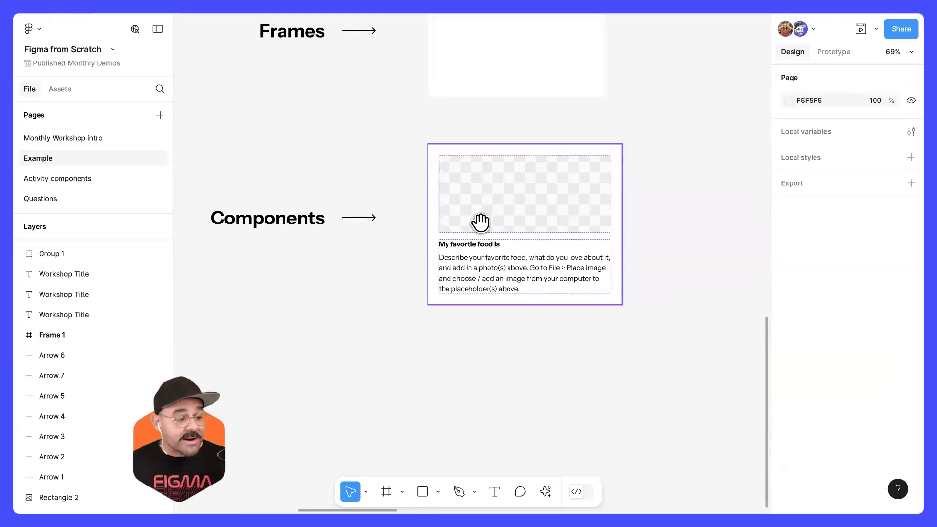
scroll(479, 224, up, 5)
click(467, 252)
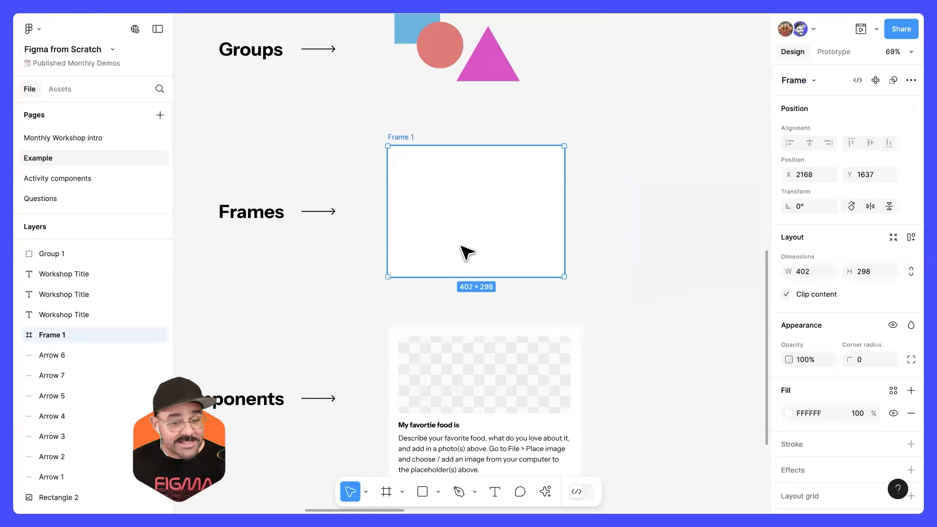
key(Delete)
key(ctrl+z)
click(602, 198)
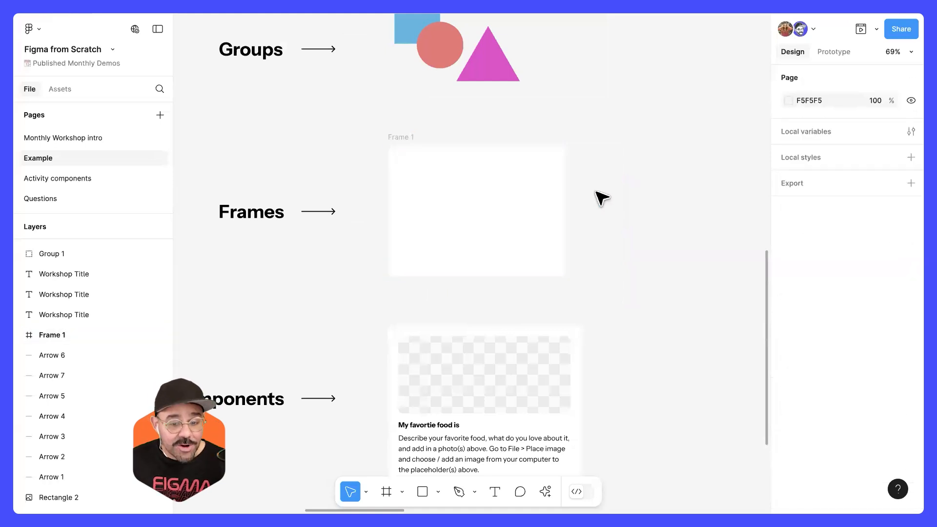
Step: Examine the list of actions available for Frame 1, then dismiss it and deselect the frame
click(511, 206)
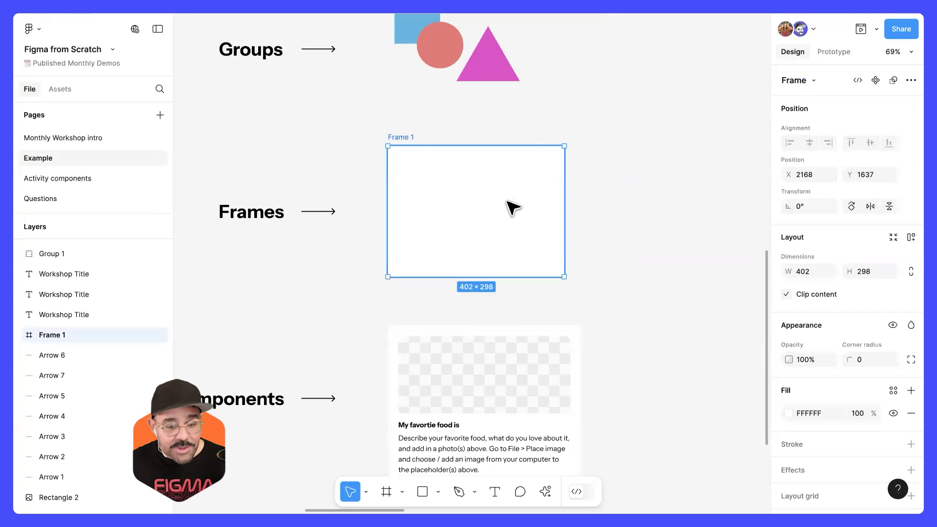
key(Escape)
click(500, 200)
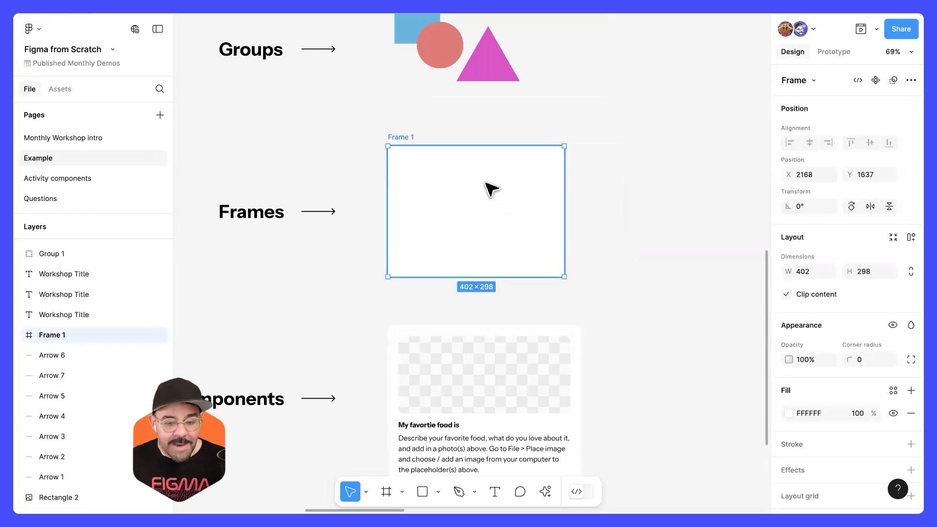
right_click(486, 182)
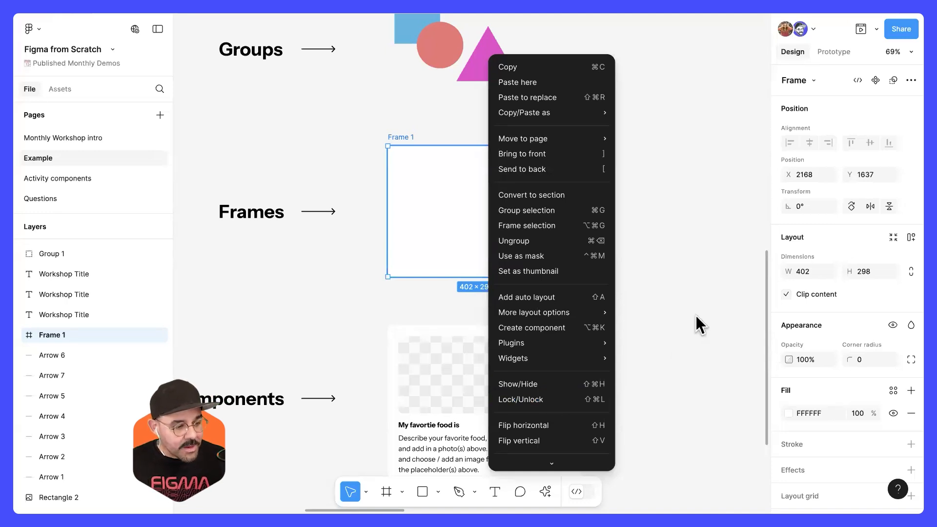
click(676, 321)
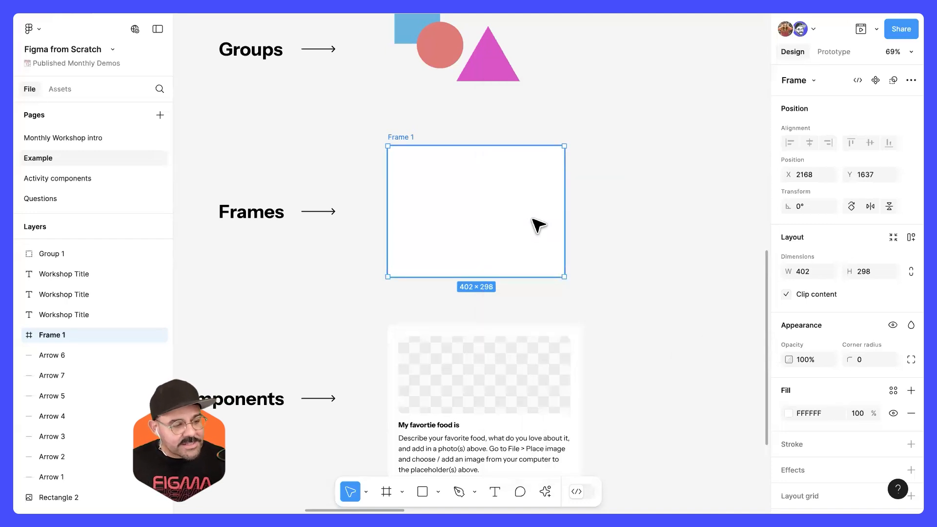
click(608, 212)
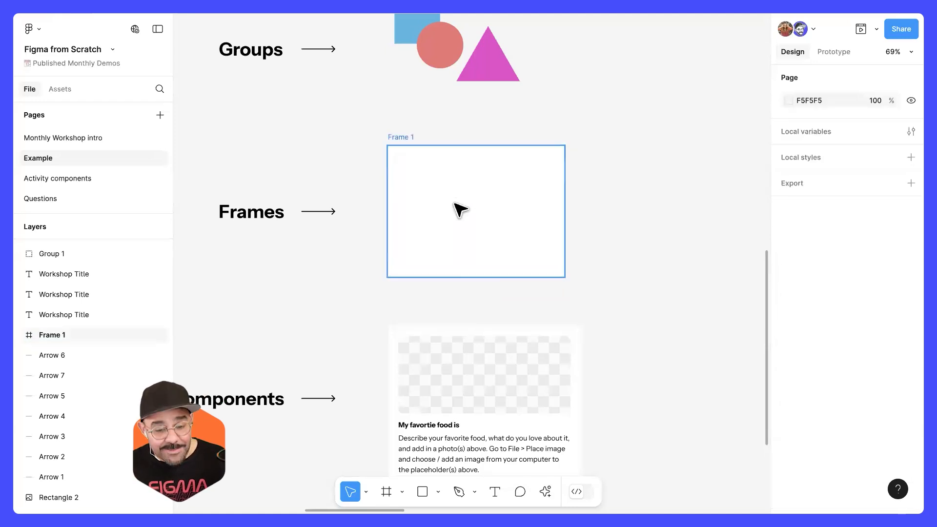
Step: Draw a grey rectangle about 196 × 187 beside Frame 1 and move it into the frame at X 190, Y 78
key(r)
drag(598, 187, 685, 270)
drag(650, 220, 661, 209)
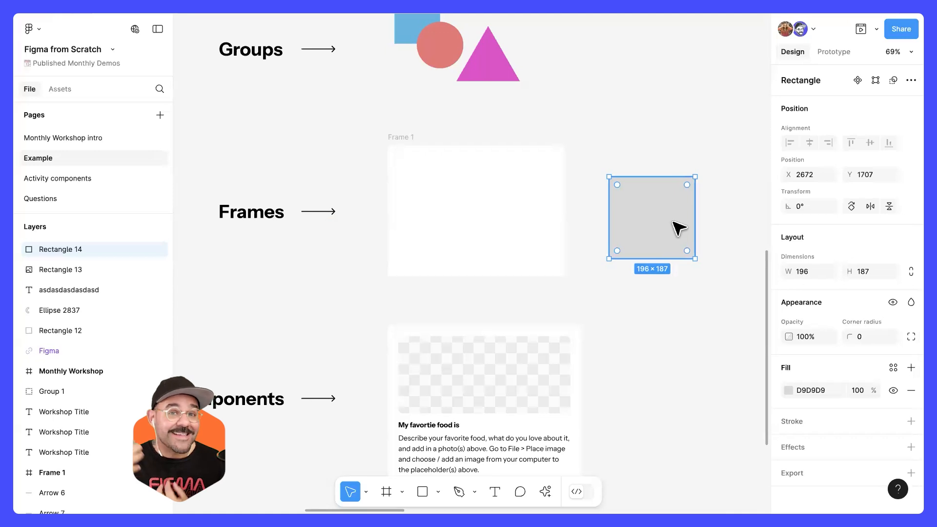
drag(676, 217, 527, 222)
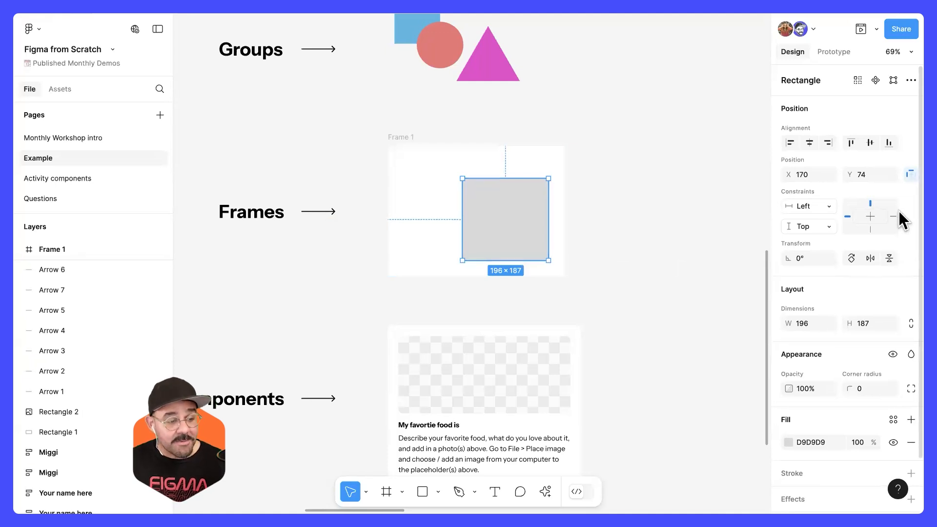
drag(485, 236, 532, 226)
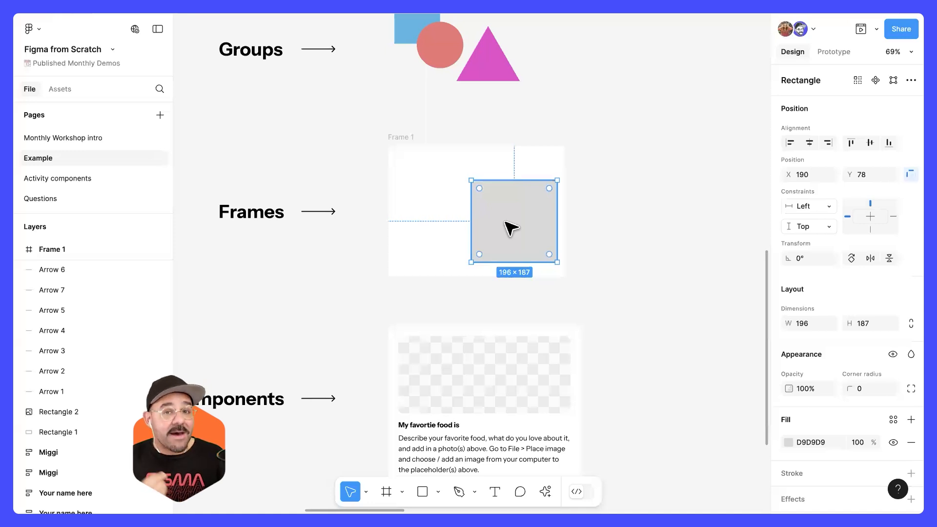
Step: Move the grey rectangle back out of Frame 1 and delete it
drag(502, 226, 607, 230)
key(Delete)
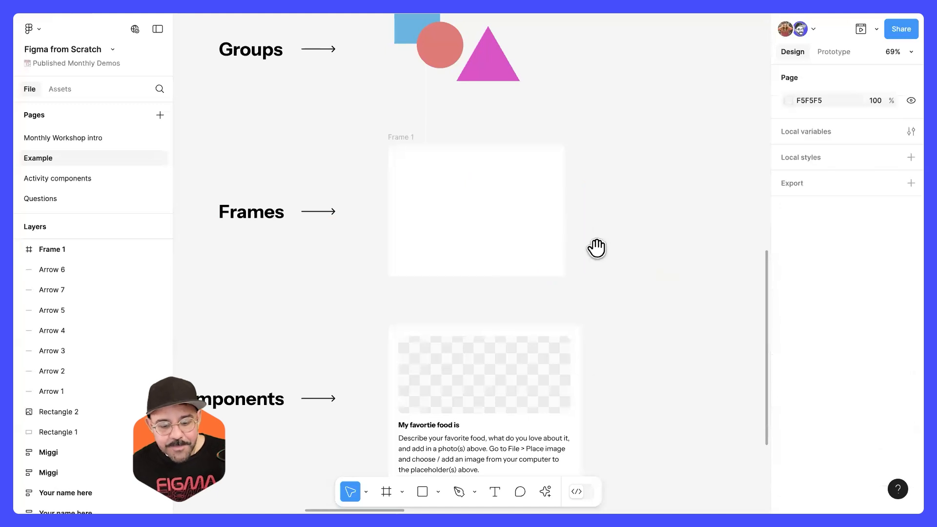
Step: Look over the examples on the page, from text and images to the Components card
scroll(585, 254, down, 5)
scroll(537, 254, down, 2)
scroll(529, 364, up, 5)
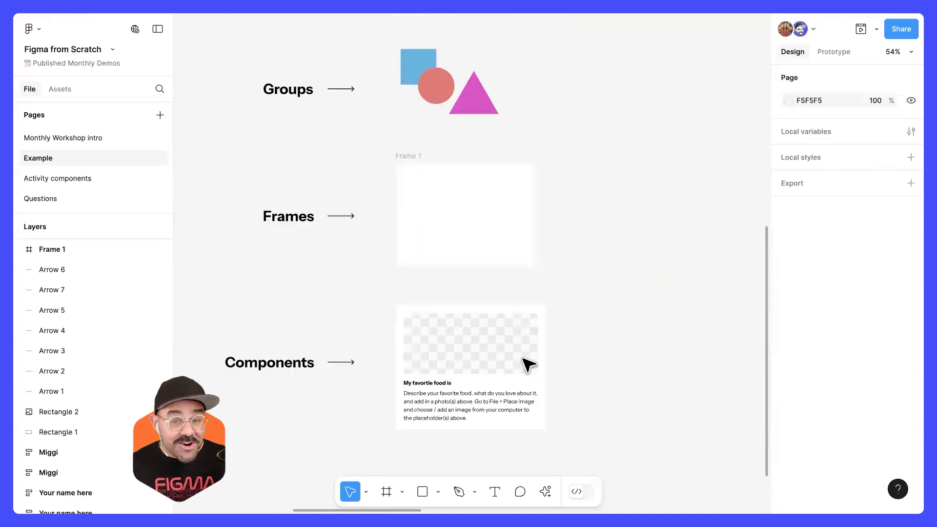
scroll(532, 356, up, 5)
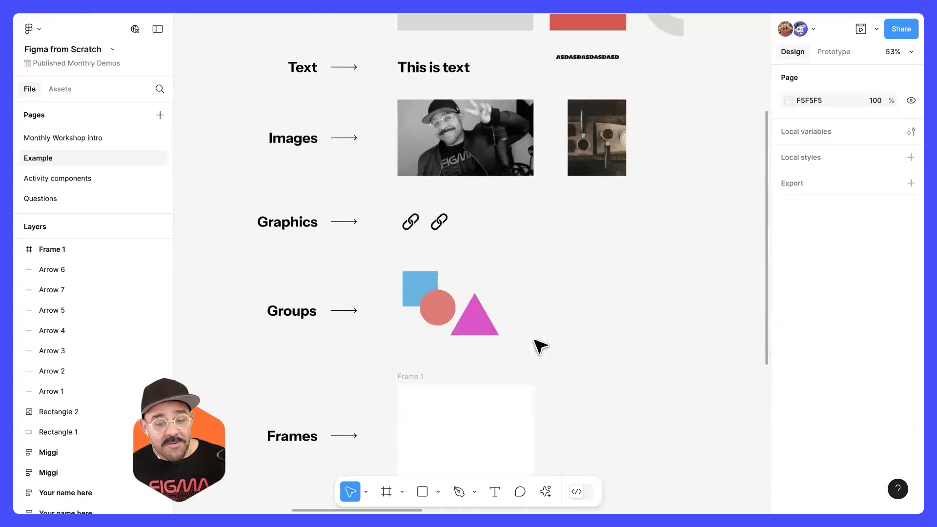
scroll(566, 199, up, 1)
scroll(581, 338, down, 7)
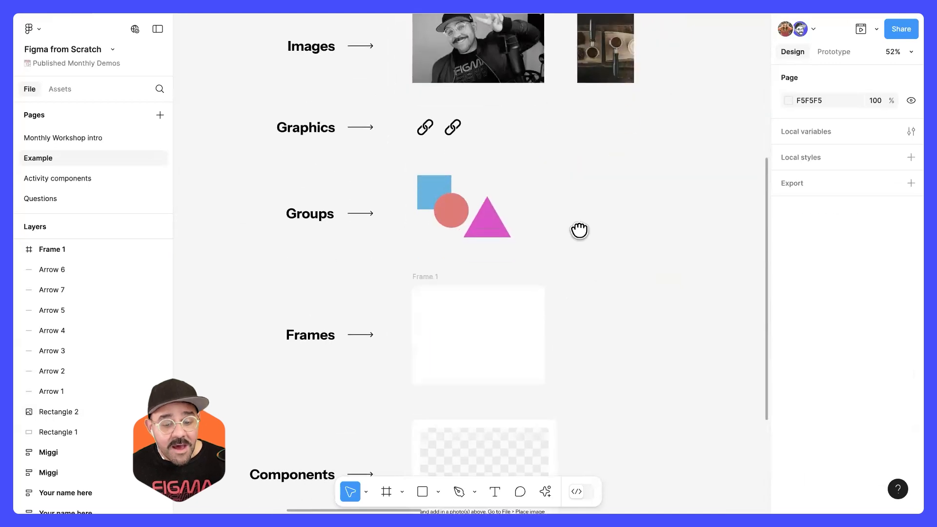
scroll(490, 282, up, 4)
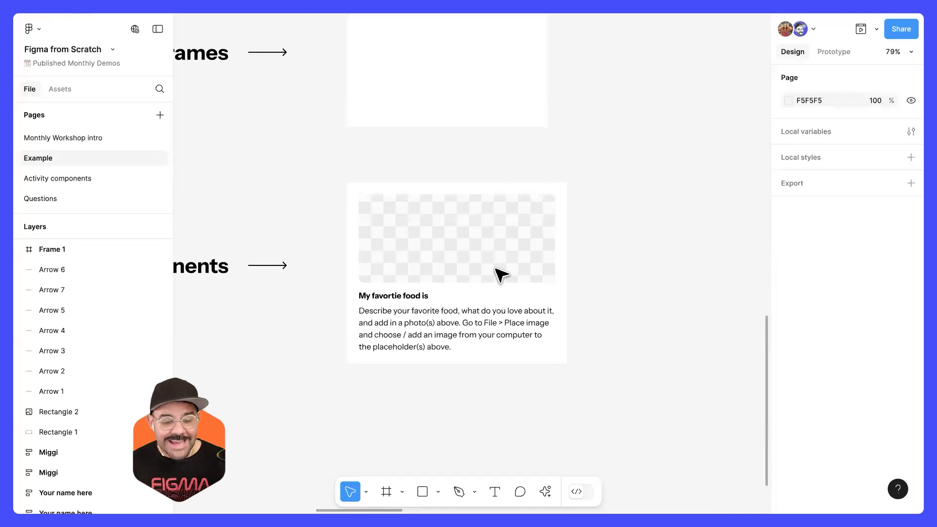
Step: Draw a grey rectangle about 123 × 112 inside Frame 1 and show its constraints settings
scroll(575, 257, up, 3)
key(r)
drag(455, 156, 517, 213)
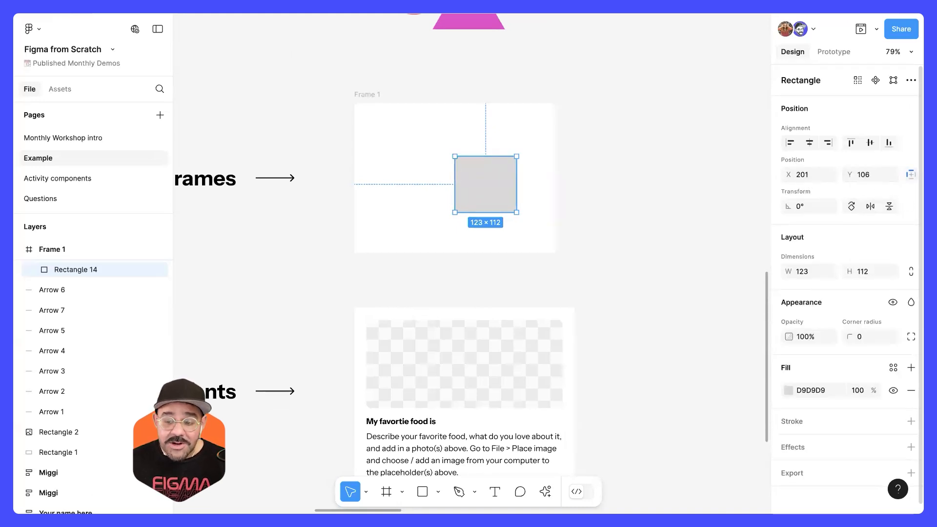
click(910, 174)
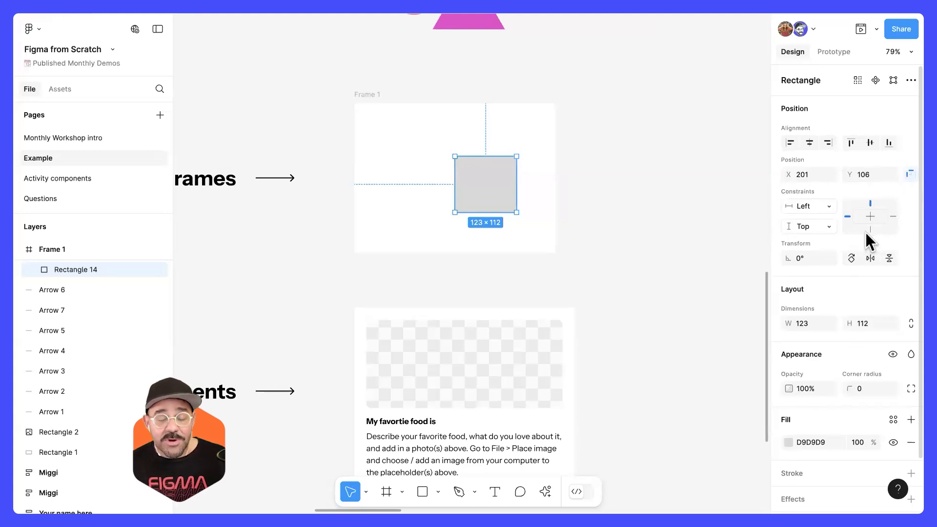
click(910, 174)
click(910, 174)
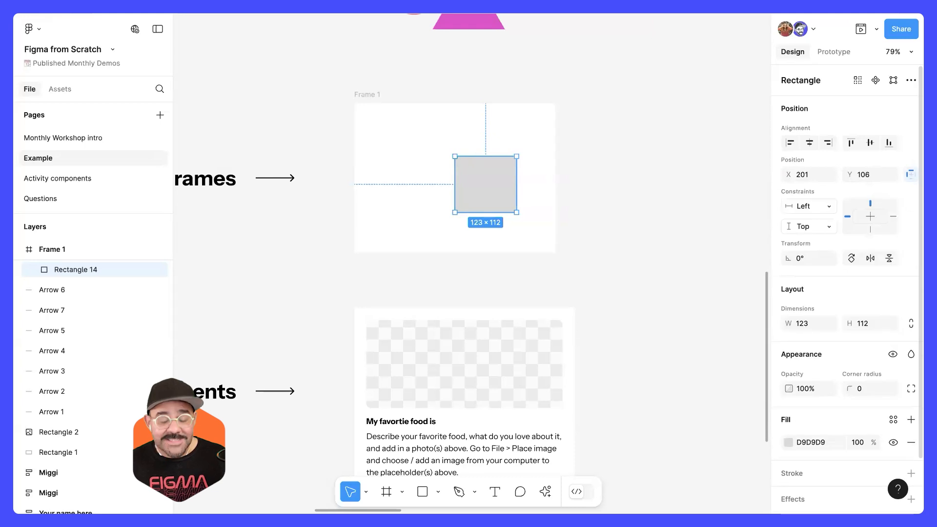
Step: Move the grey rectangle to about X 182, Y 93 within Frame 1 and delete it
drag(472, 186, 462, 180)
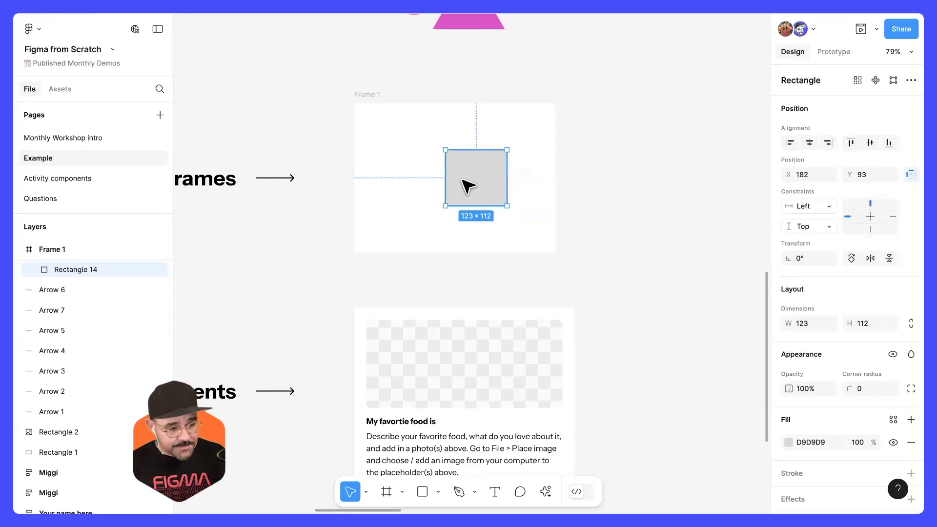
key(Delete)
click(511, 182)
Step: Look over the Components card and the examples above it, through to the Structured Design section
scroll(517, 185, down, 4)
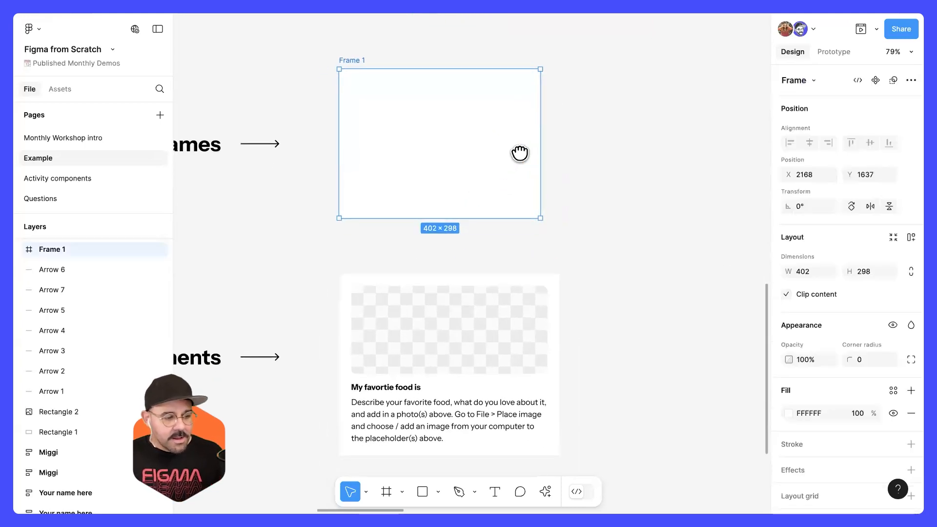
scroll(519, 205, down, 3)
scroll(503, 215, up, 1)
scroll(460, 216, up, 1)
drag(462, 214, 523, 207)
scroll(526, 210, down, 4)
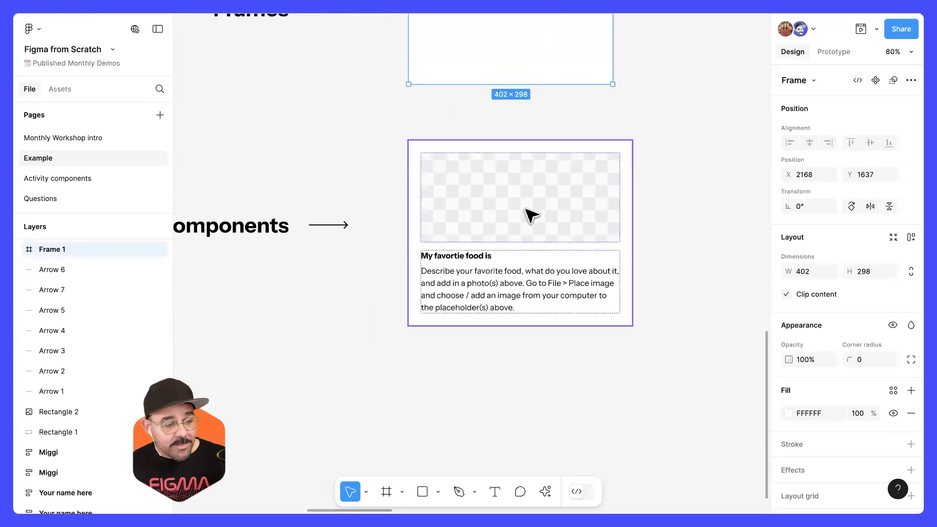
scroll(532, 222, up, 1)
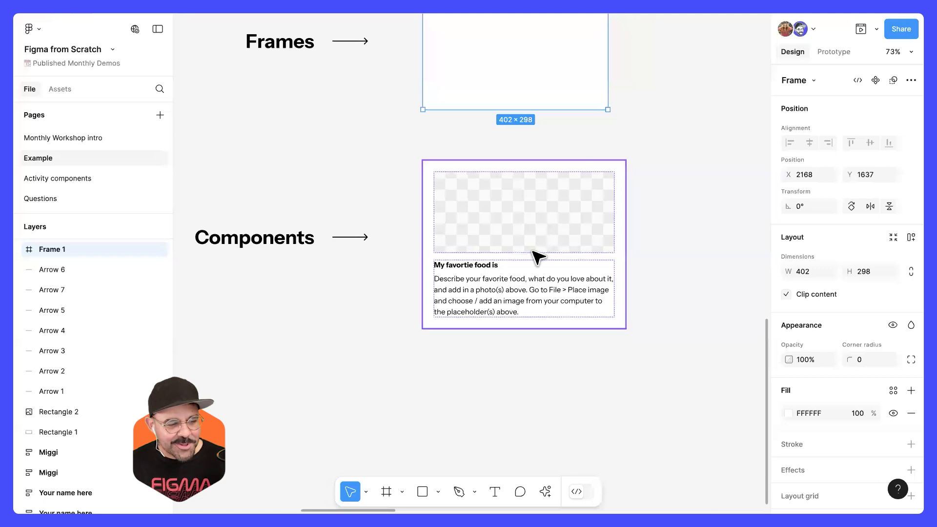
scroll(491, 249, right, 2)
scroll(492, 249, down, 1)
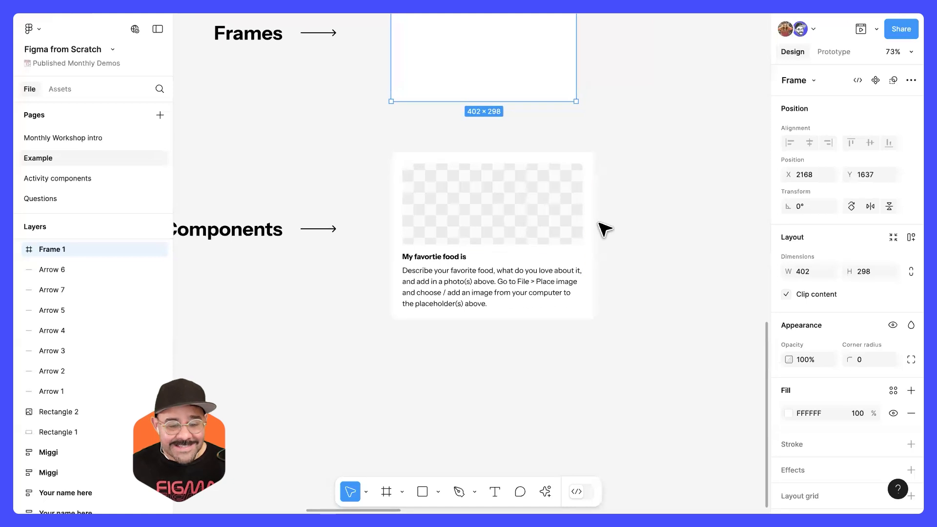
scroll(583, 185, down, 4)
scroll(562, 201, right, 8)
scroll(561, 201, up, 8)
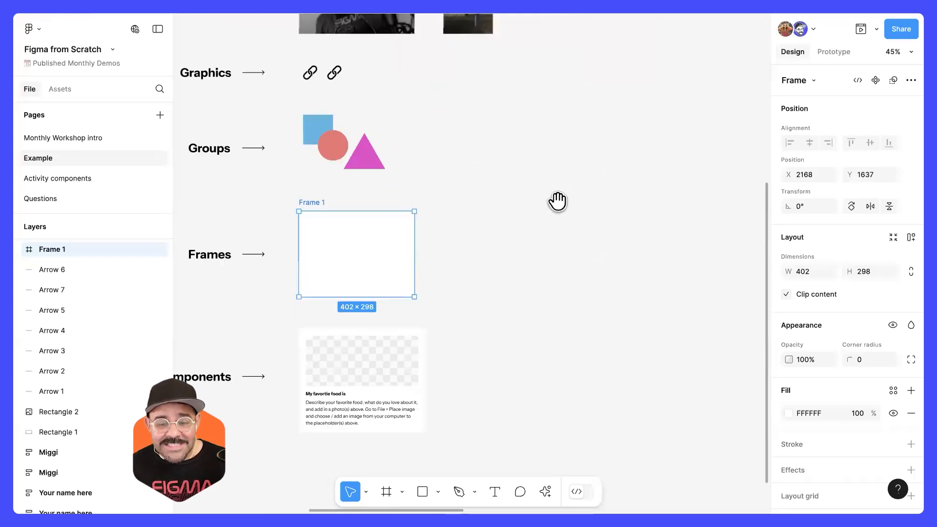
drag(441, 259, 373, 327)
drag(629, 218, 659, 184)
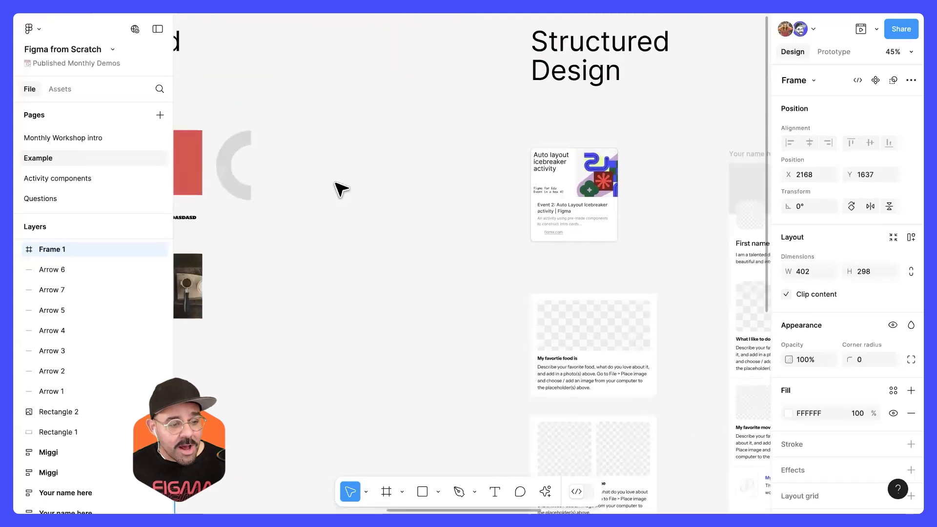
Step: View the Activity components page, then return to the Structured Design section of the Example page
click(72, 178)
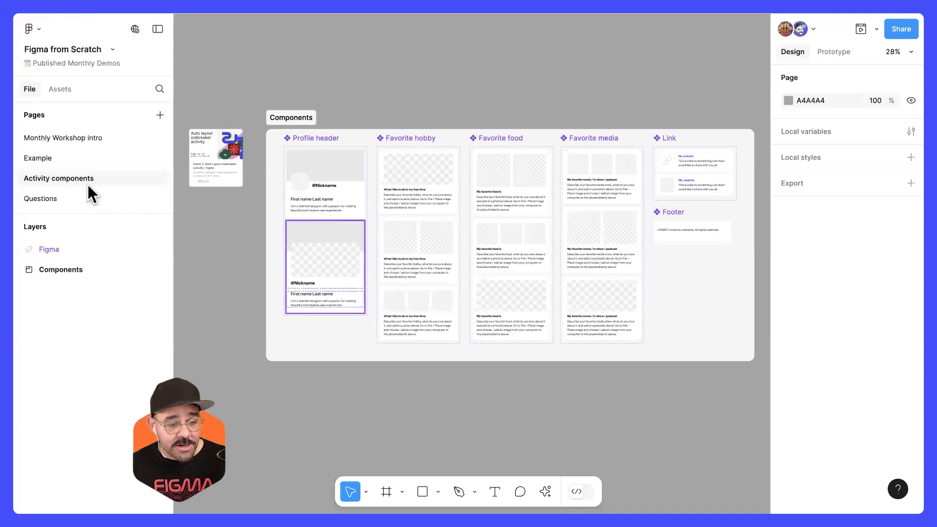
click(95, 163)
drag(508, 213, 408, 203)
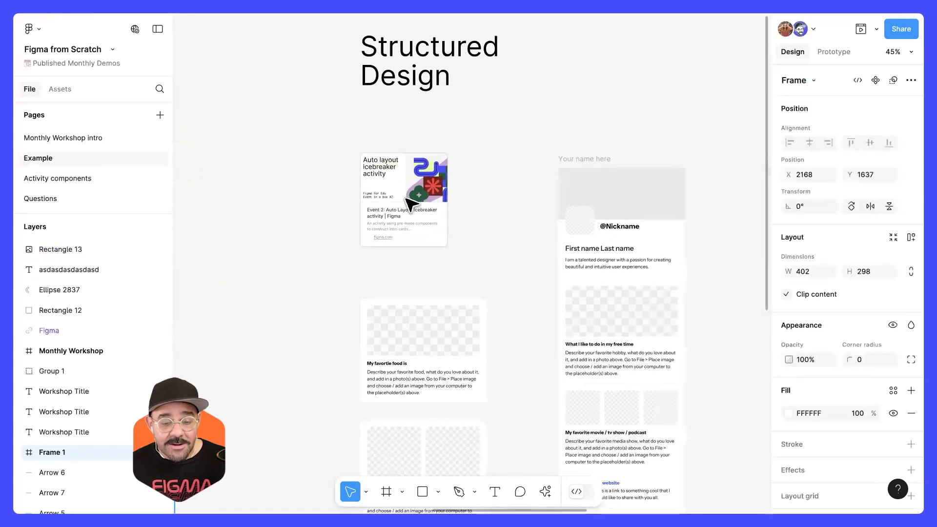
Step: Open the linked Auto Layout Icebreaker activity, examine its description and preview, and return to the design file
ctrl+scroll(401, 211, up, 5)
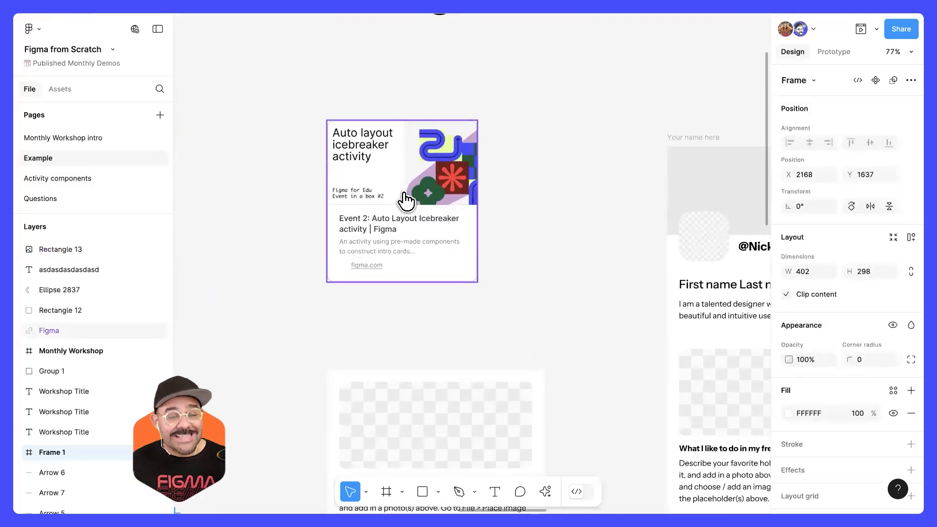
click(404, 195)
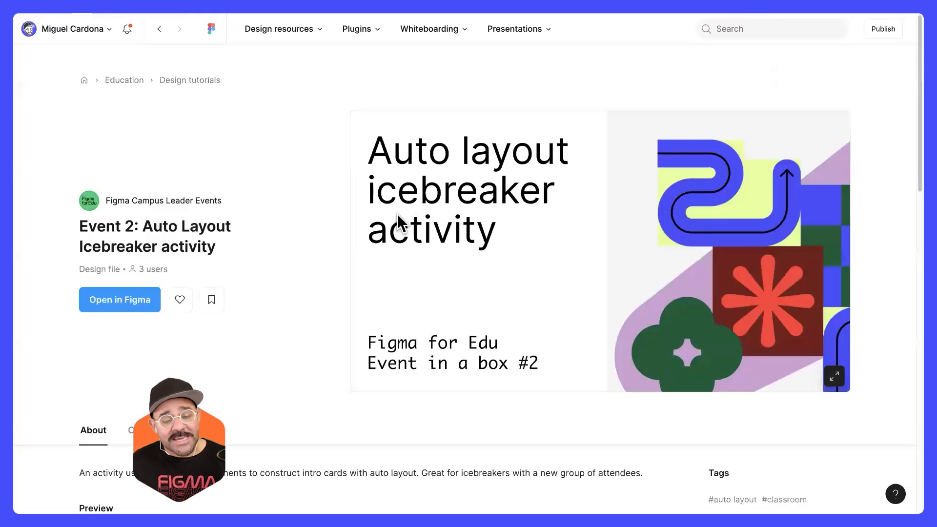
scroll(253, 306, down, 7)
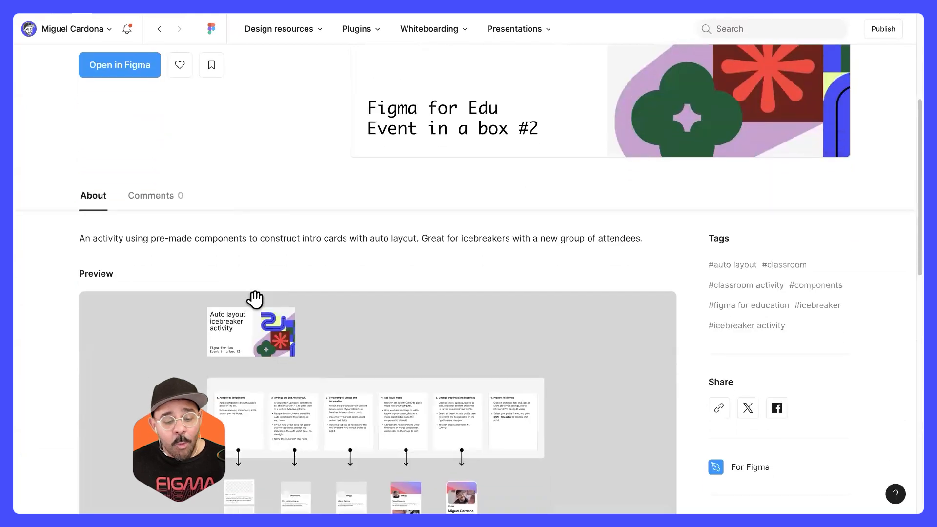
scroll(247, 355, down, 1)
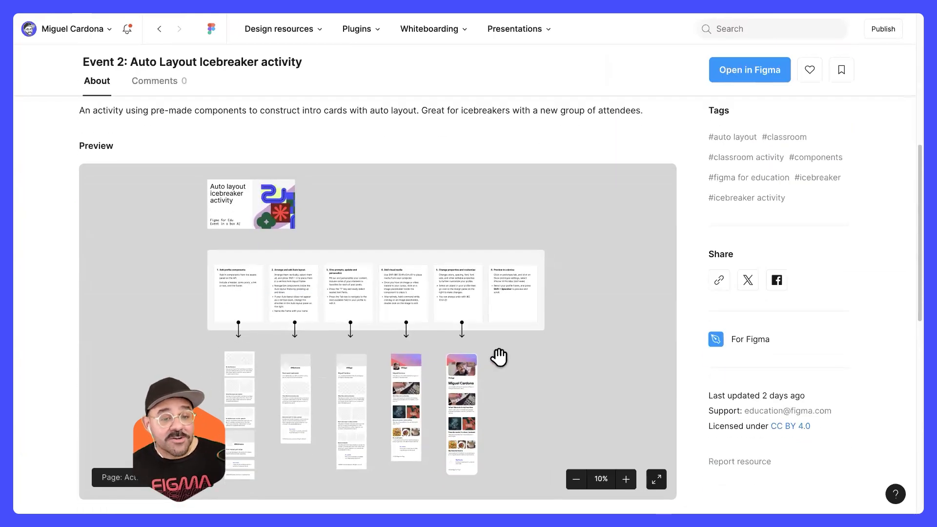
scroll(499, 357, up, 8)
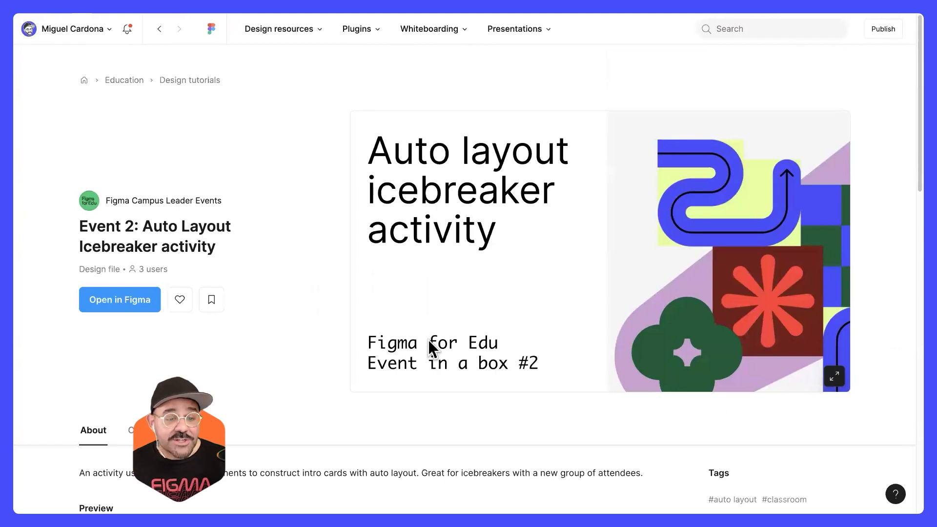
click(148, 12)
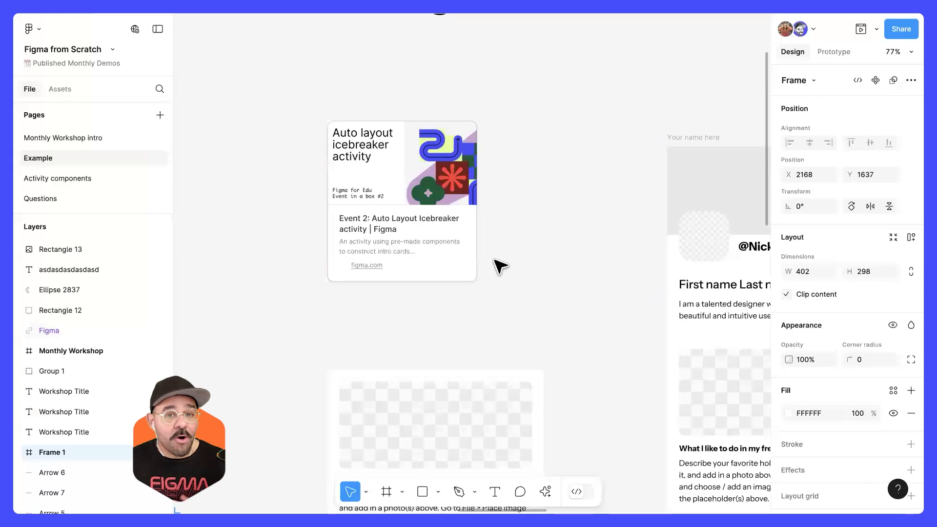
Step: Inspect the favorite food, hobby and media cards under Structured Design and compare them with the unstructured examples
scroll(534, 292, down, 5)
scroll(542, 308, down, 5)
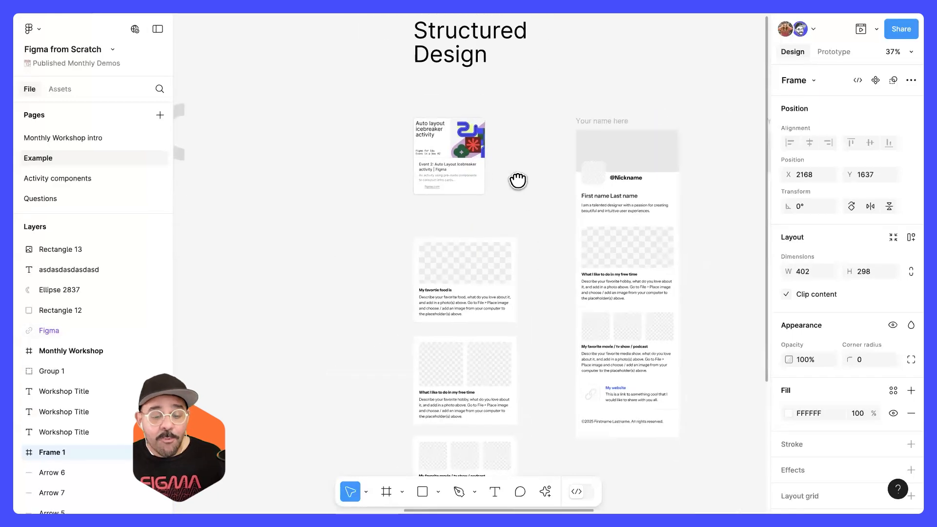
click(500, 229)
click(487, 310)
click(487, 402)
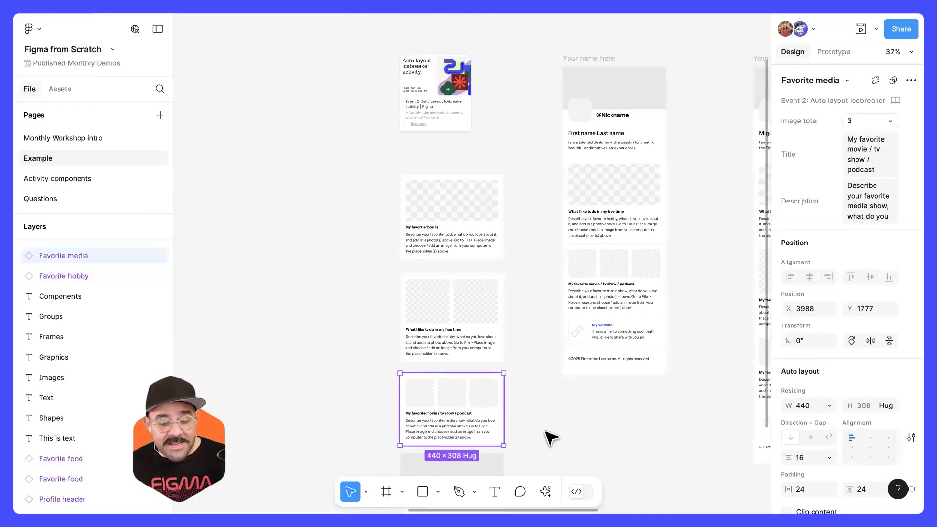
scroll(548, 437, down, 5)
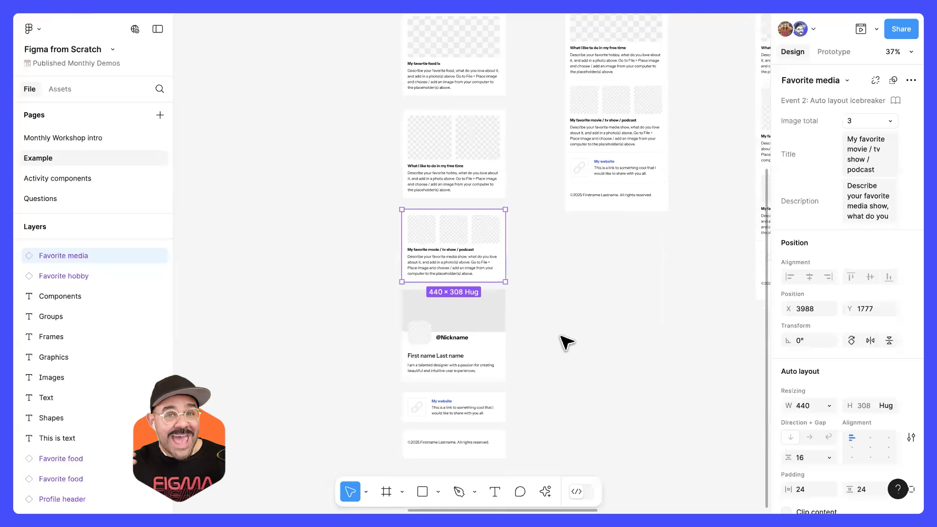
scroll(578, 307, up, 5)
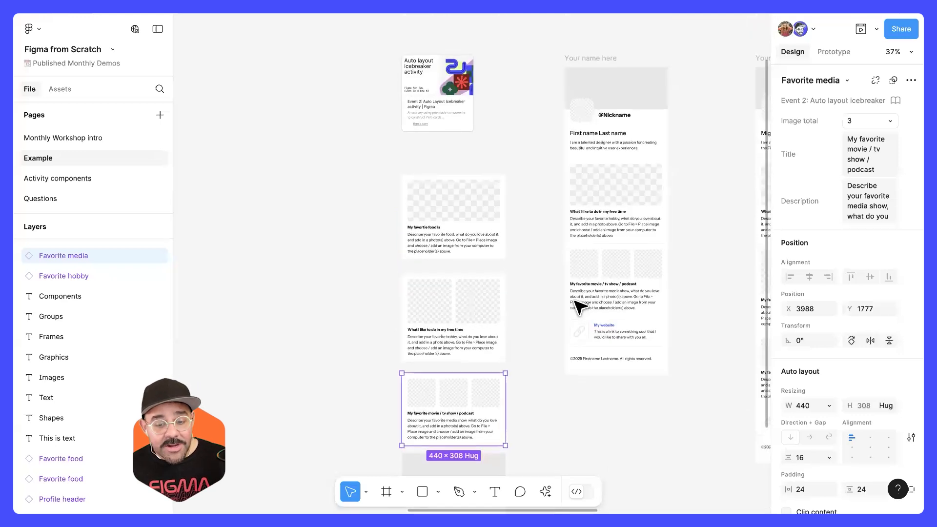
scroll(489, 273, left, 4)
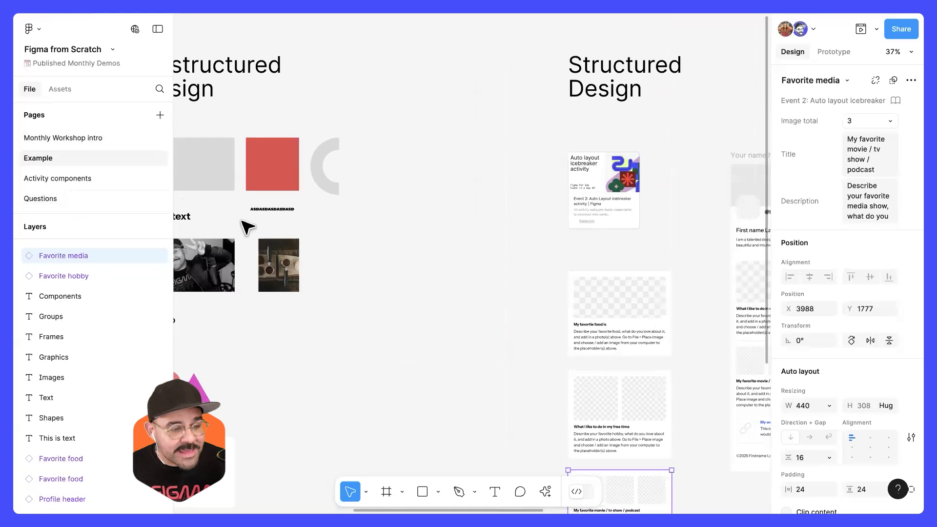
Step: Insert a Profile header instance from this file's Components between the two design sections, at about X 3273, Y 696
click(61, 90)
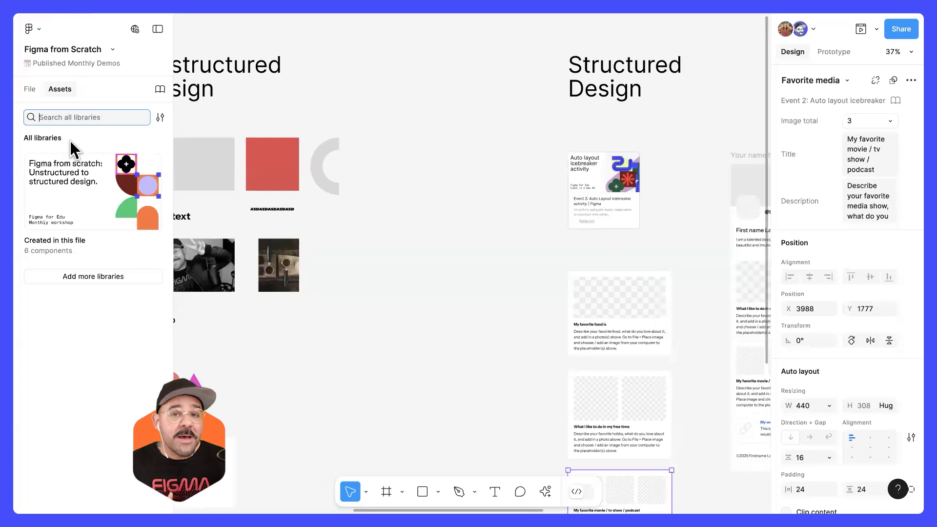
click(98, 188)
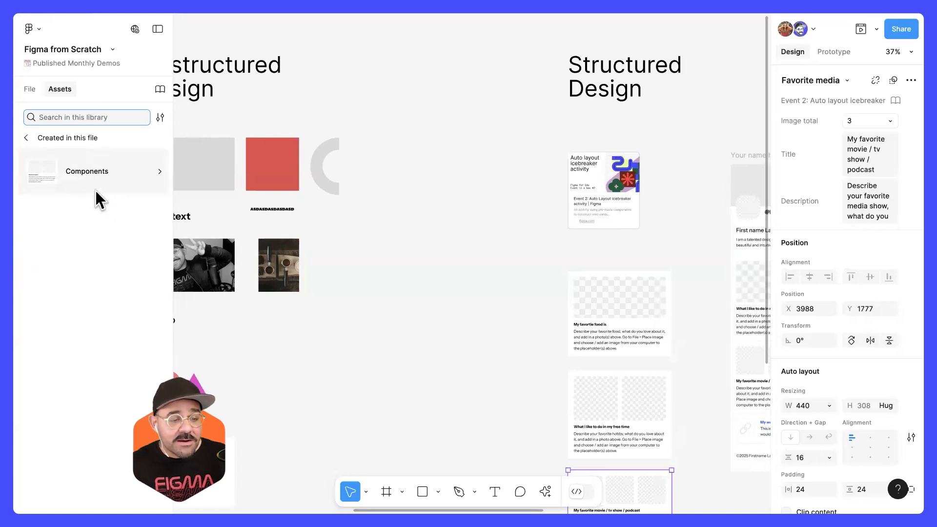
click(82, 162)
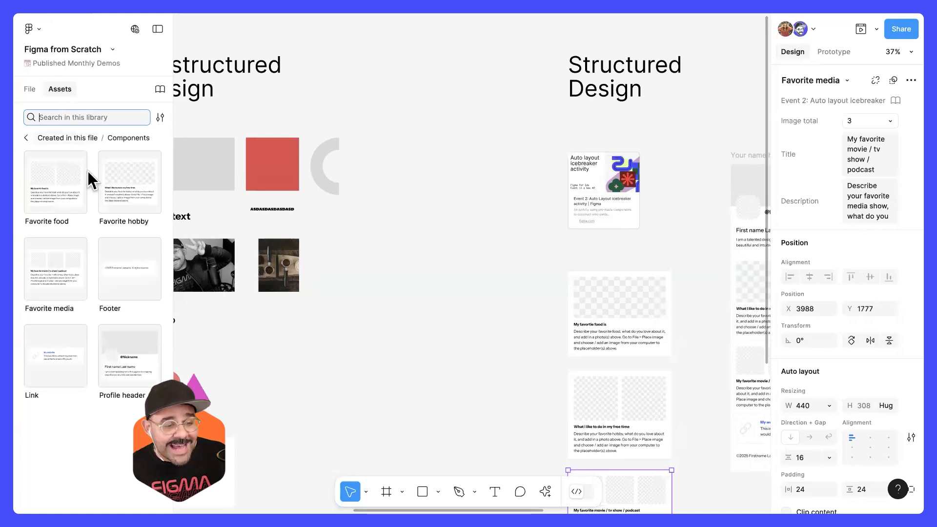
click(131, 356)
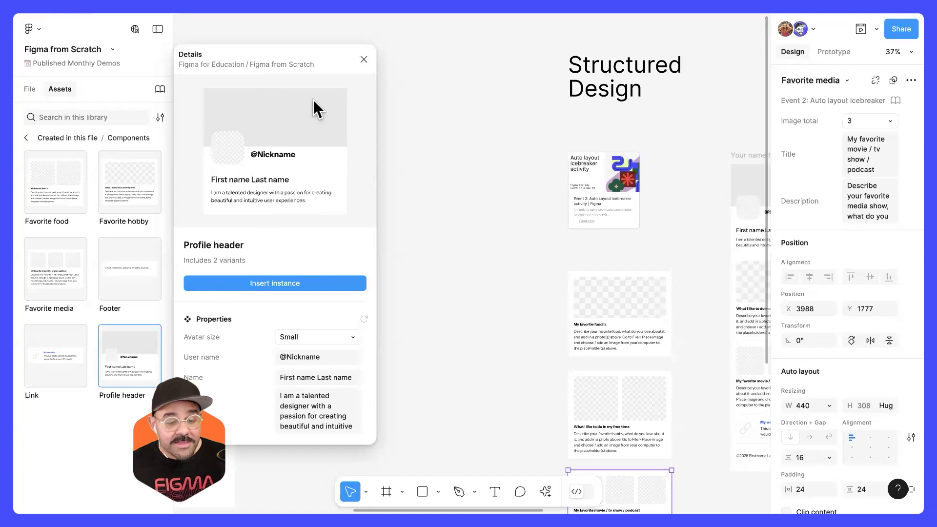
click(302, 284)
drag(459, 264, 460, 267)
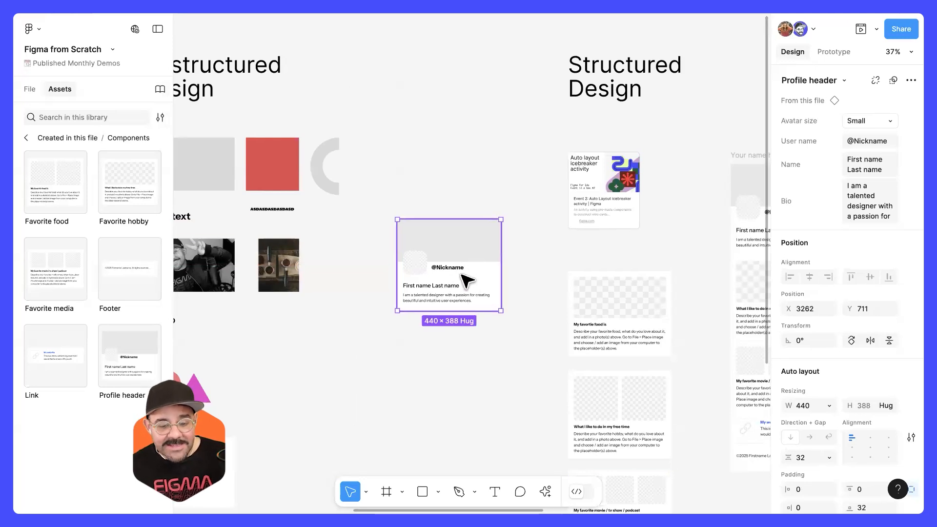
drag(467, 250, 469, 248)
Step: Change the fill of the new profile header's grey banner to red
scroll(459, 256, up, 5)
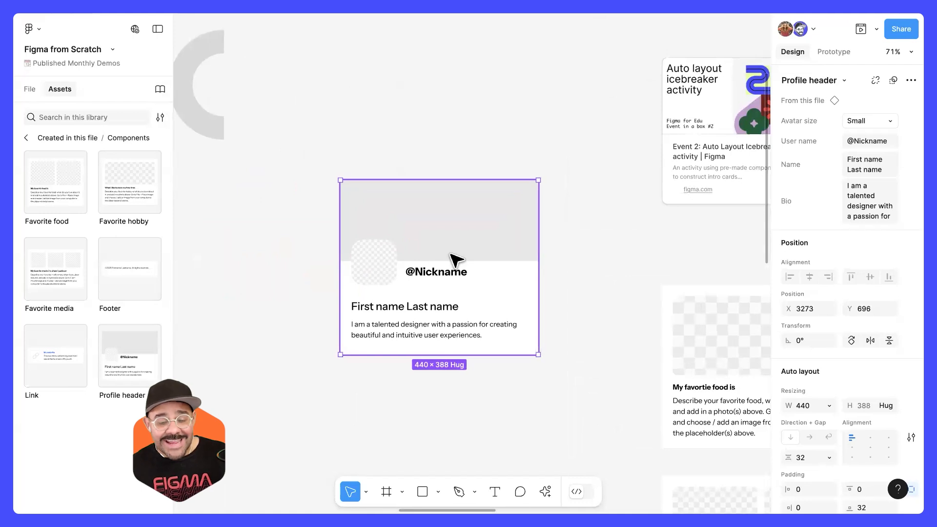
double_click(473, 238)
click(789, 360)
drag(732, 232, 736, 203)
click(509, 366)
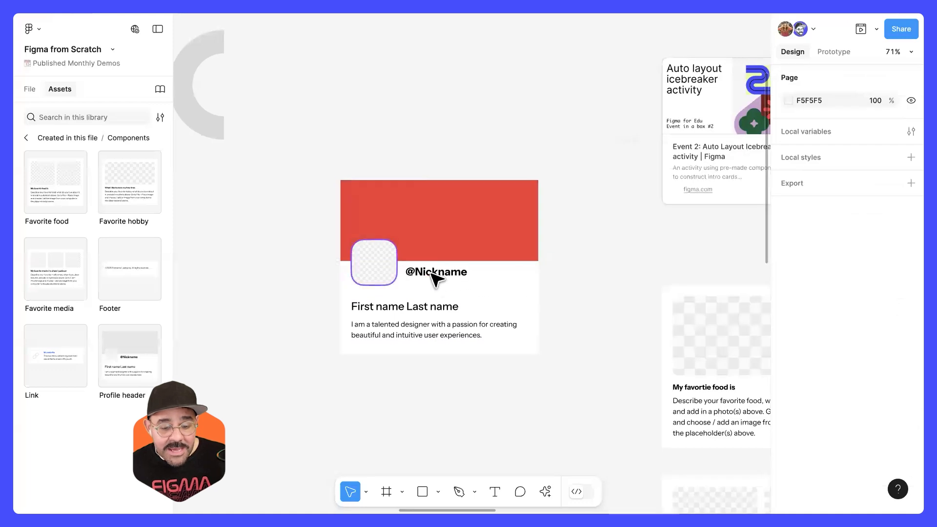
double_click(437, 276)
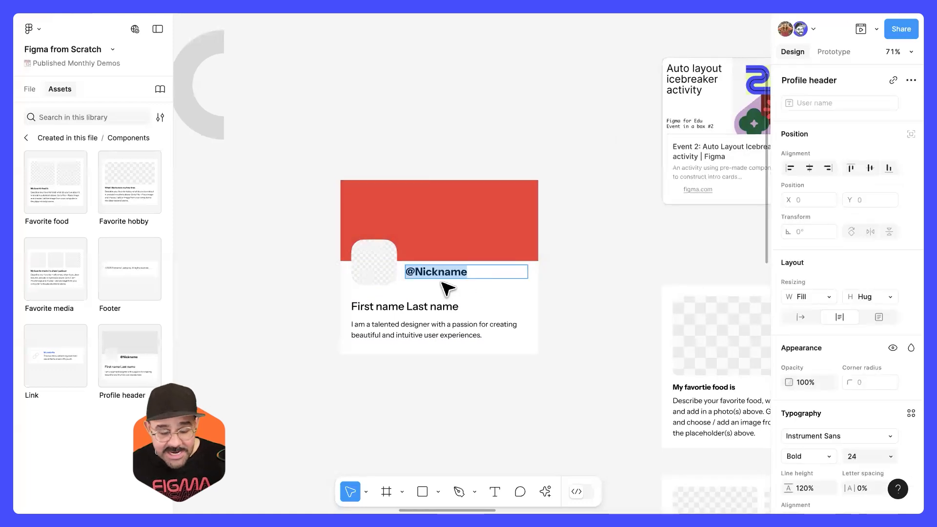
text(@m)
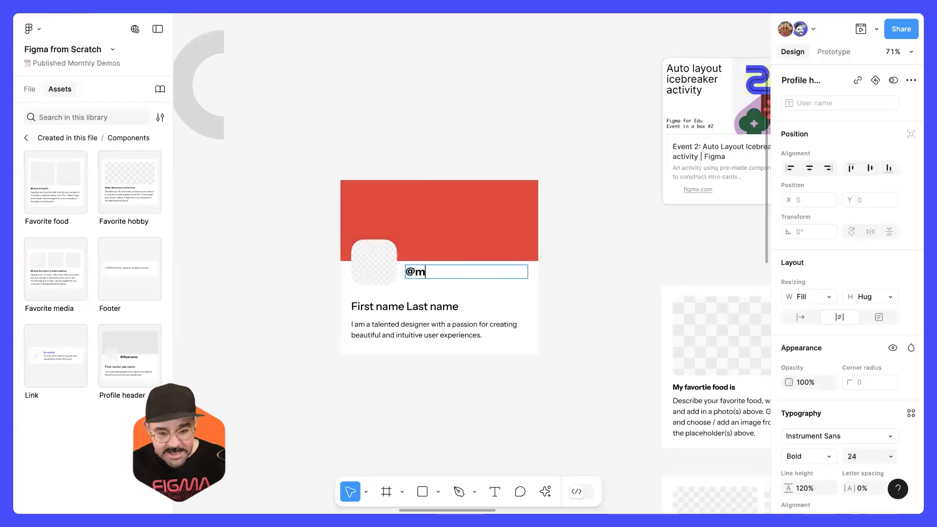
click(610, 265)
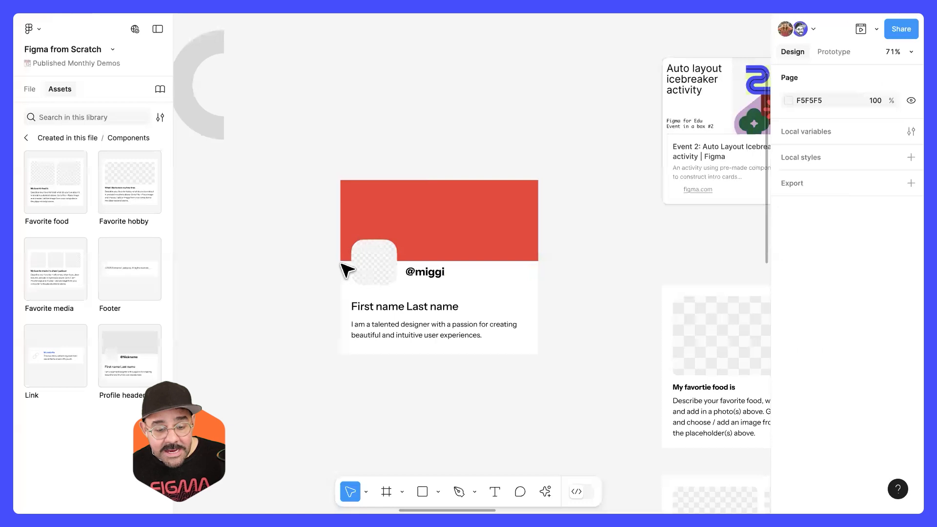
Step: Replace the placeholder image in the profile header's avatar with the coffee photo
click(373, 261)
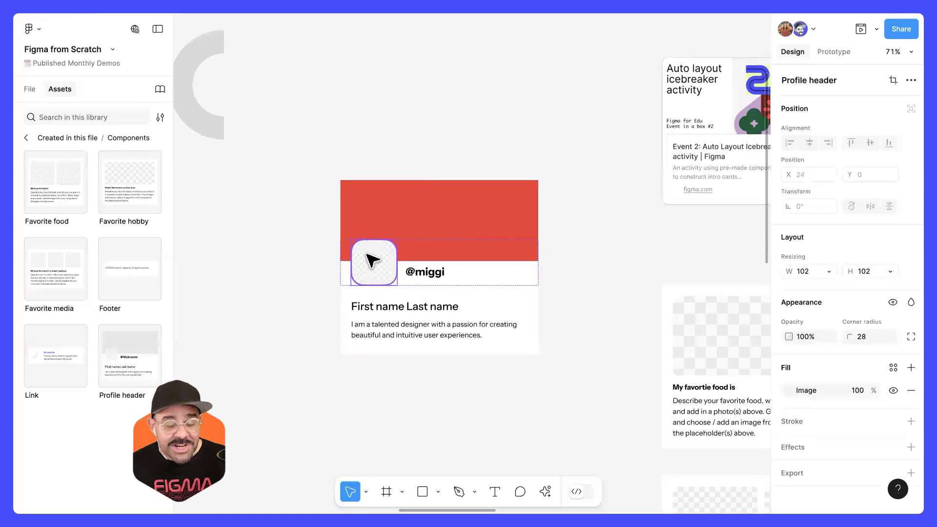
click(787, 390)
click(708, 290)
click(610, 357)
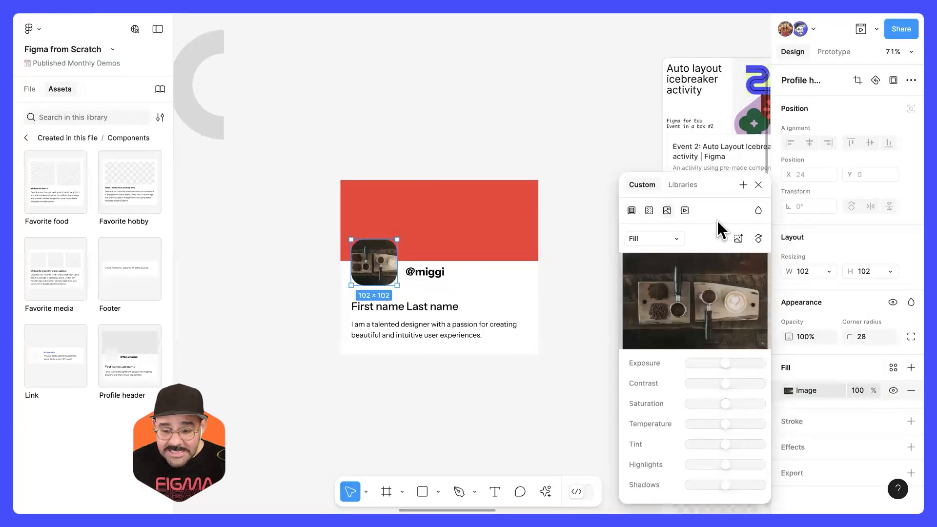
Step: Insert a second Profile header instance directly below the customized one, at X 3273, Y 1140
click(758, 185)
click(569, 383)
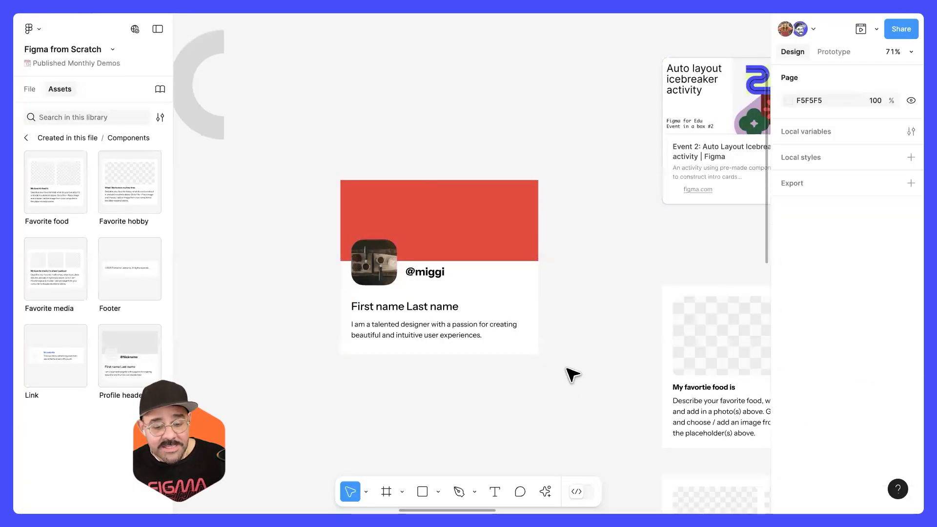
click(487, 307)
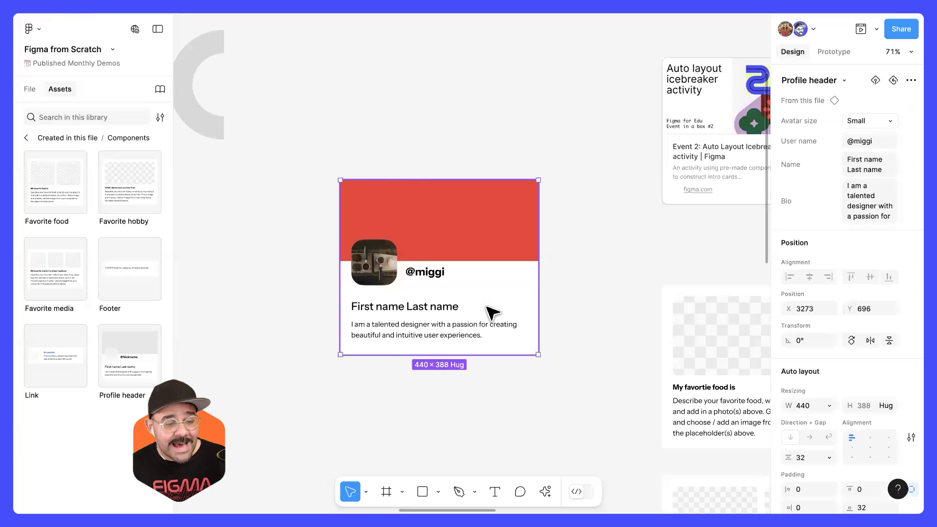
click(370, 375)
drag(365, 366, 371, 368)
drag(403, 337, 374, 196)
drag(373, 196, 435, 287)
scroll(435, 287, up, 2)
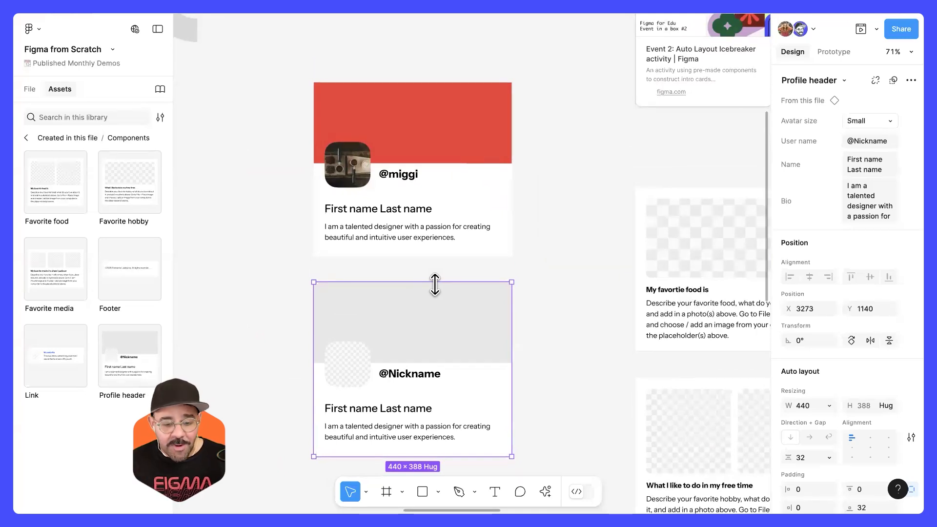
scroll(439, 272, down, 2)
scroll(440, 272, left, 2)
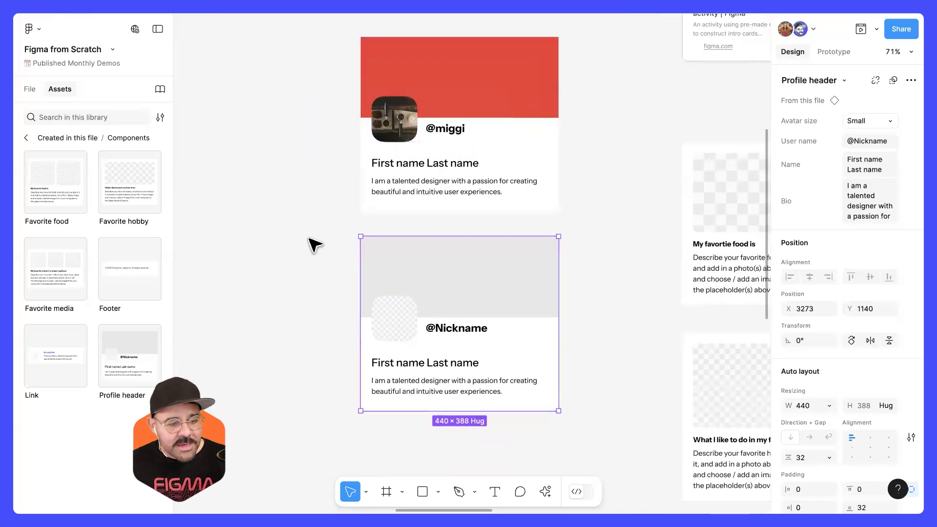
scroll(435, 243, down, 2)
scroll(435, 242, right, 1)
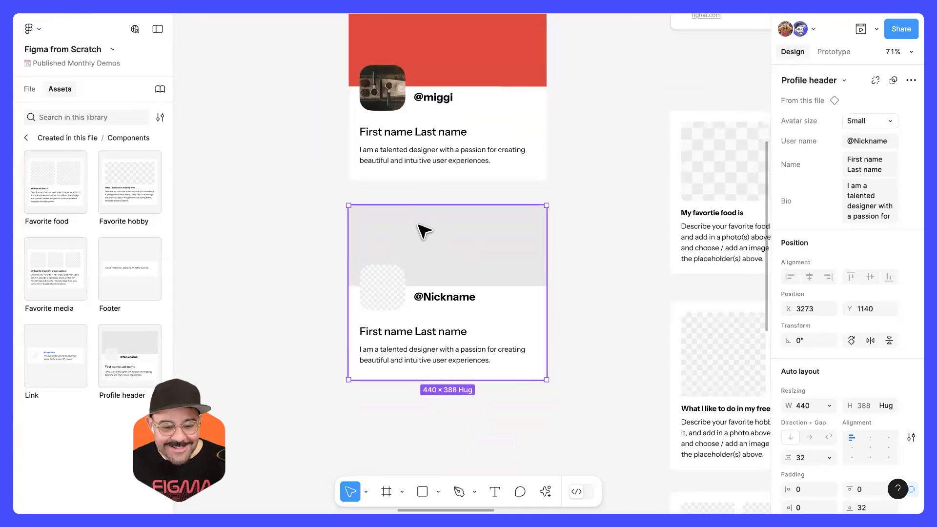
Step: Go to the main component of the second Profile header instance and view it among the other component sets
right_click(420, 227)
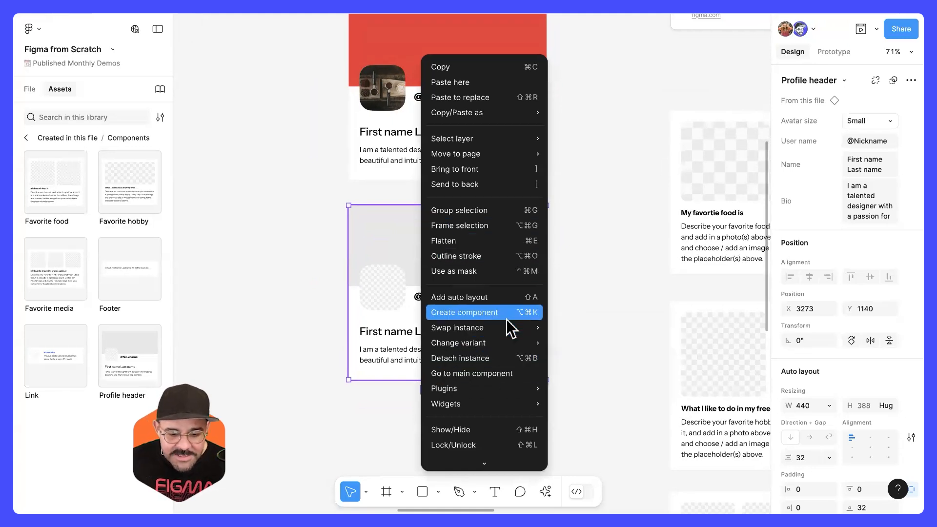
mouse_move(503, 330)
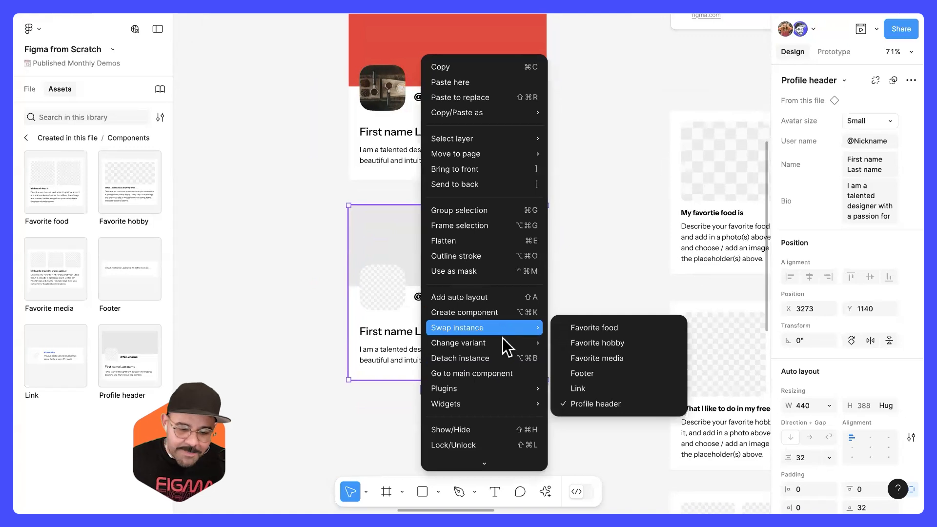
click(496, 374)
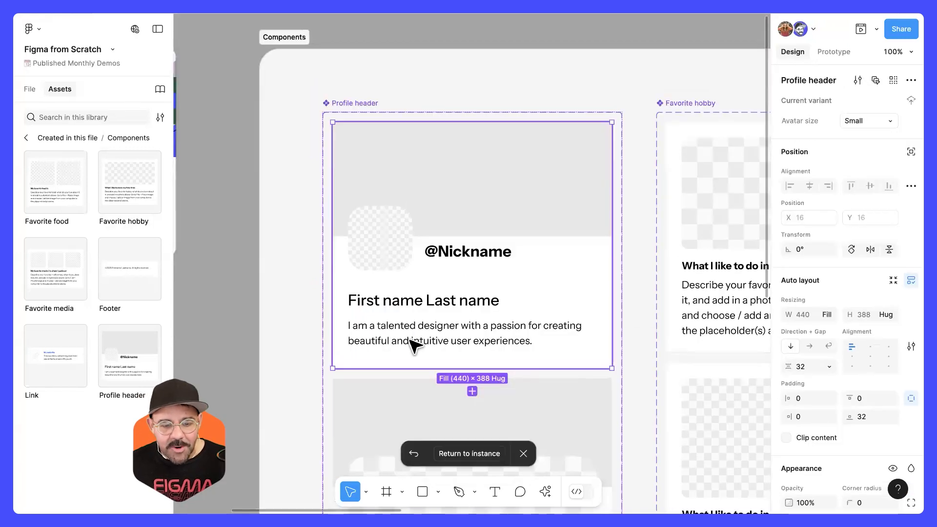
scroll(508, 226, down, 6)
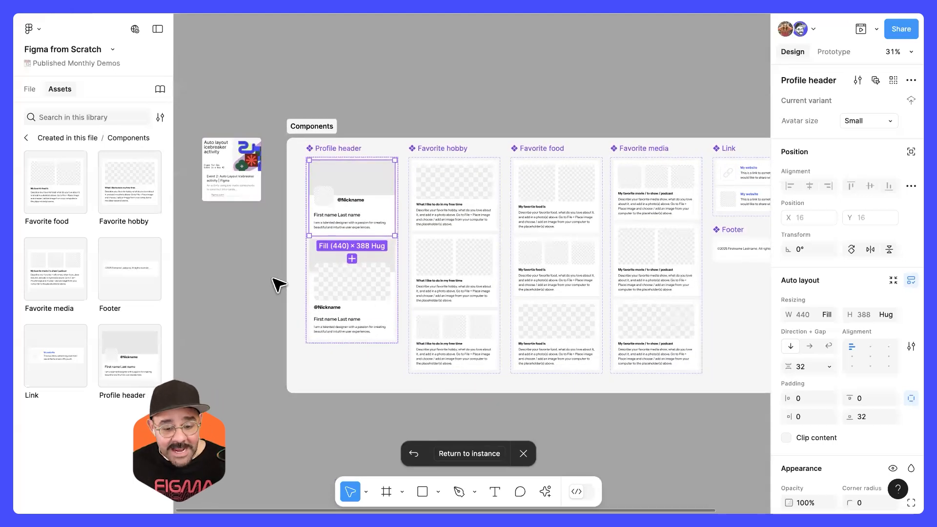
click(249, 286)
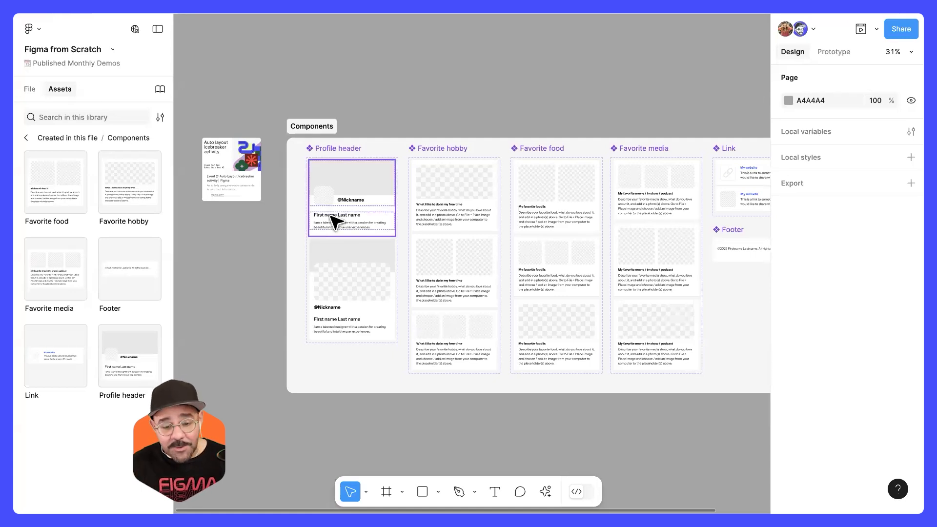
Step: Return to the Example page and delete both Profile header instances
click(30, 89)
click(70, 156)
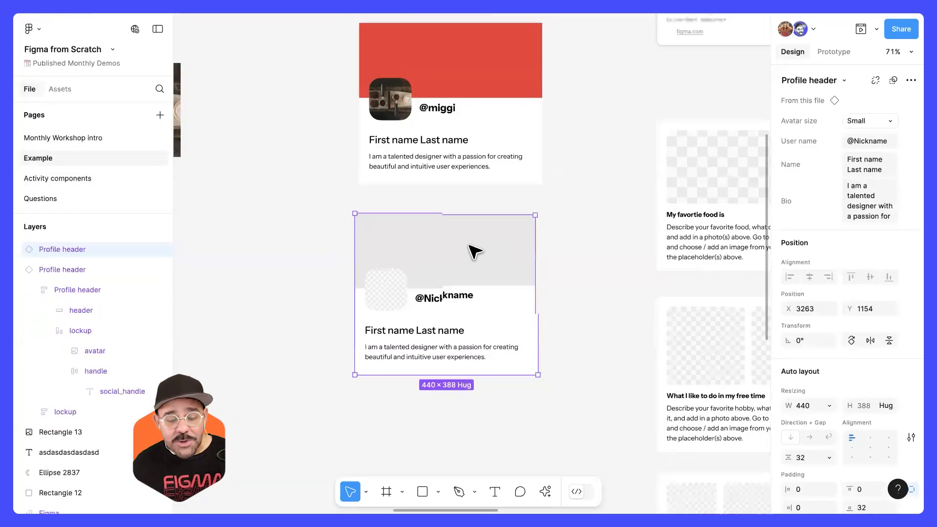
scroll(473, 251, down, 5)
drag(397, 174, 541, 137)
key(Delete)
scroll(454, 164, up, 1)
drag(469, 145, 479, 244)
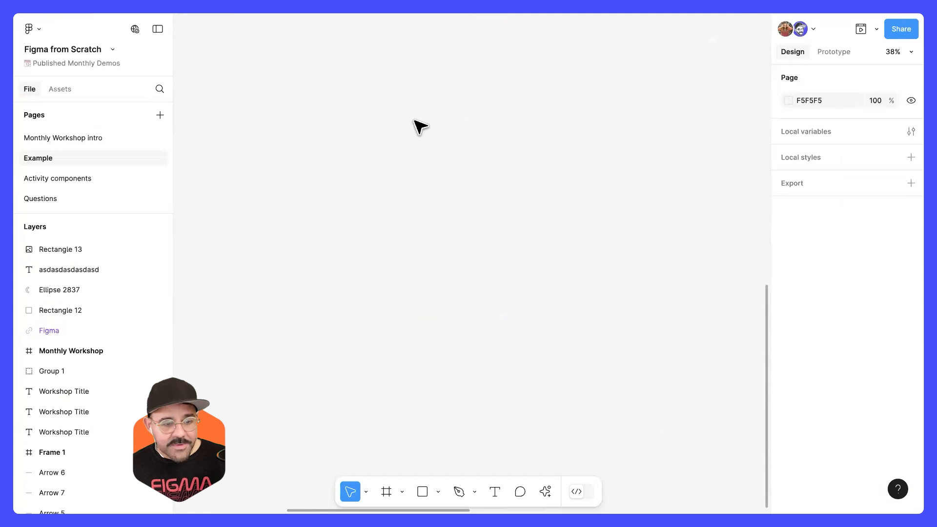
scroll(412, 155, up, 1)
drag(405, 160, 387, 217)
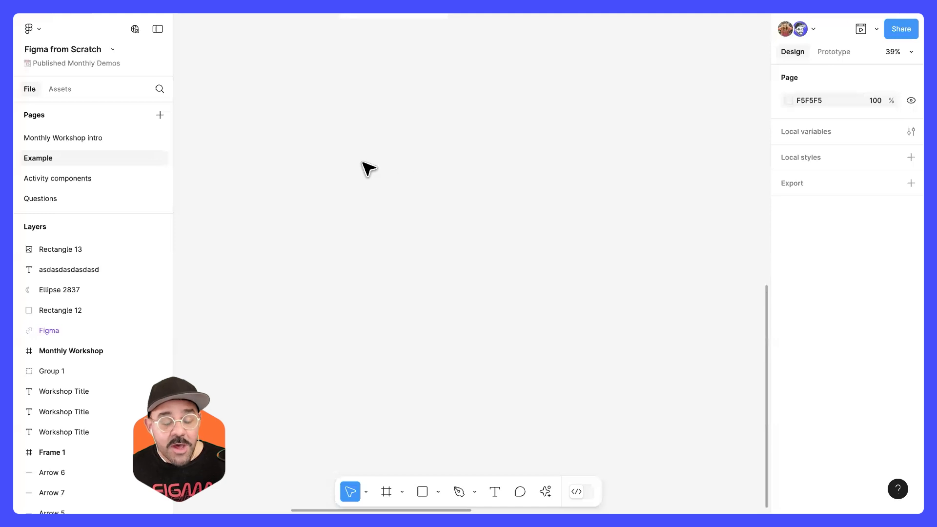
key(r)
mouse_move(357, 137)
mouse_down()
mouse_move(464, 207)
mouse_move(479, 204)
mouse_up()
scroll(415, 185, up, 3)
click(352, 236)
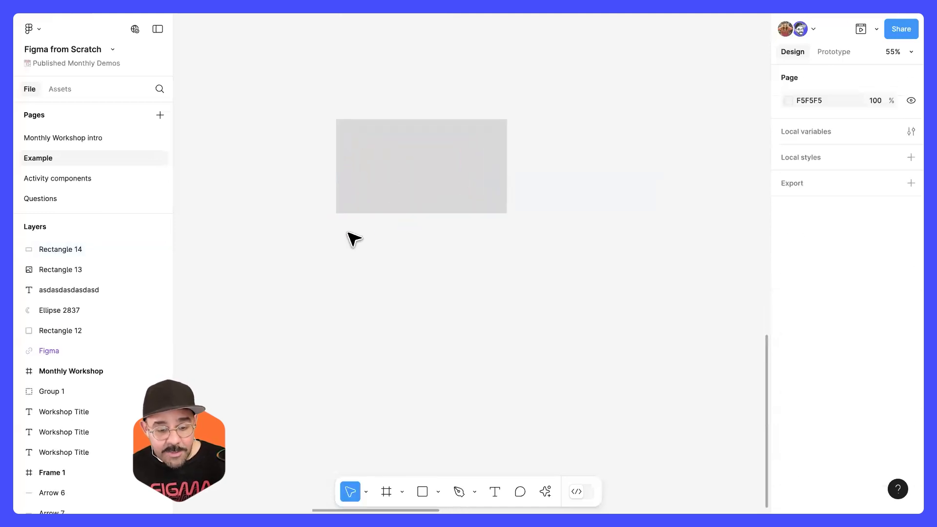
scroll(346, 231, up, 1)
key(t)
click(346, 232)
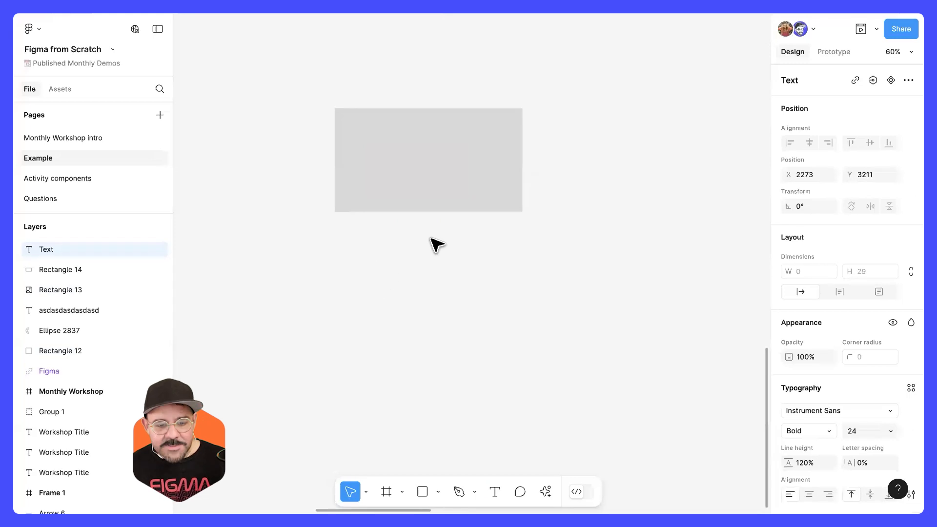
click(430, 238)
click(462, 188)
key(Delete)
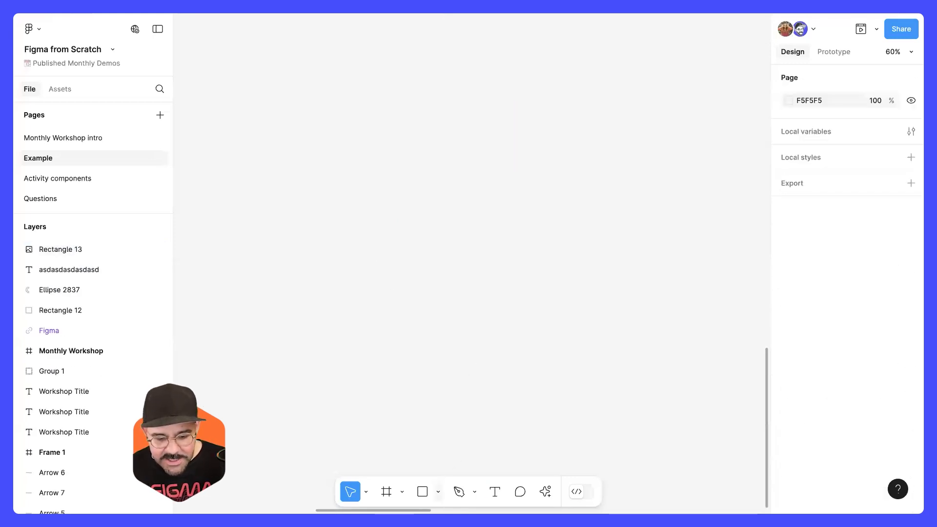
Step: Draw a circle about 78 × 78 on an empty area of the Example page, at about X 2320, Y 3053
click(439, 492)
click(448, 415)
drag(363, 171, 387, 192)
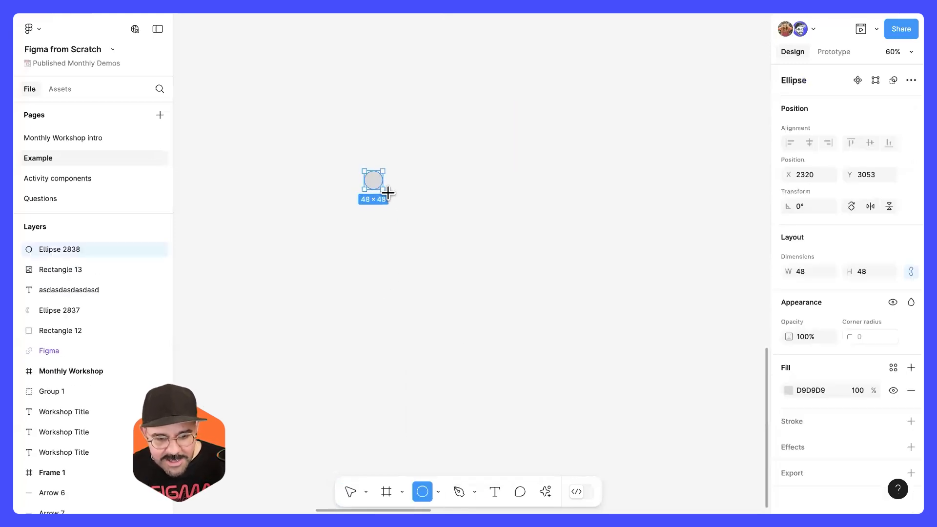
key(Escape)
scroll(416, 174, up, 5)
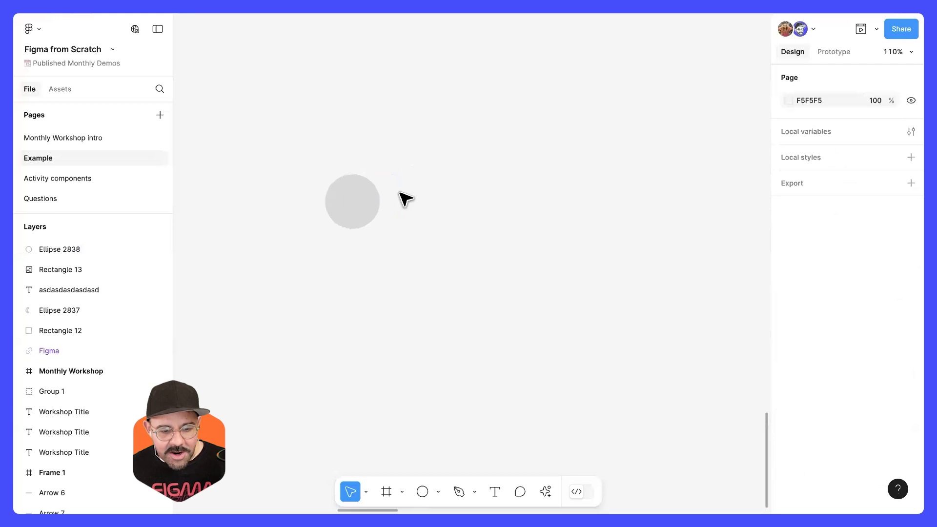
Step: Add a text layer reading "User name" beside the circle
click(342, 211)
key(t)
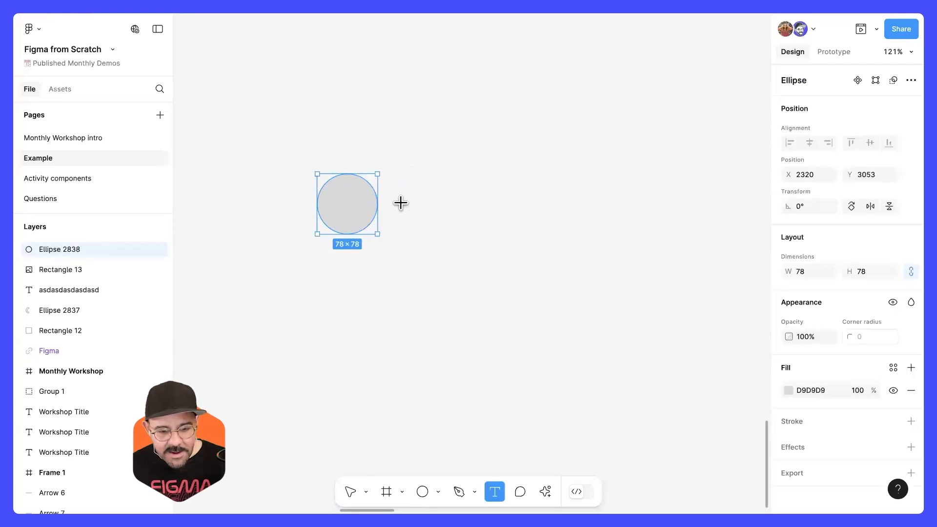
click(401, 204)
text(Mi)
key(BackSpace)
key(BackSpace)
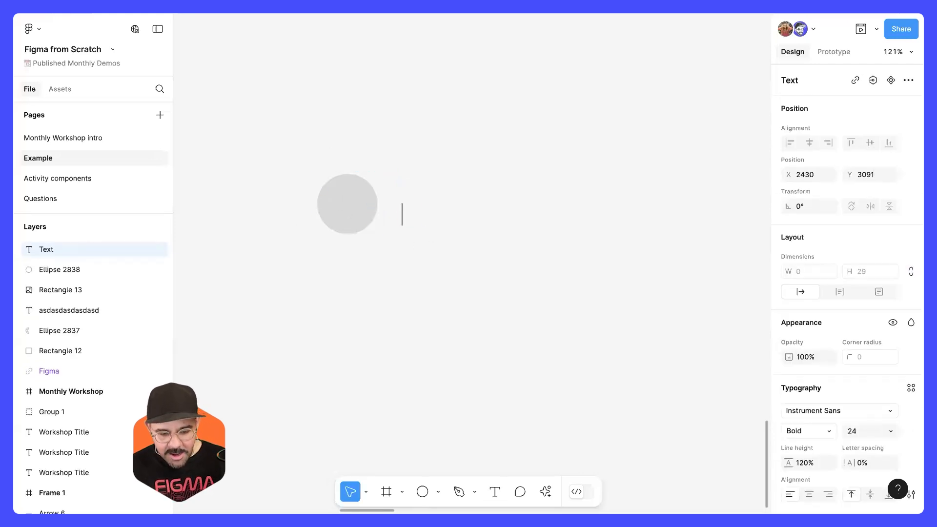
text(User name)
scroll(460, 274, down, 1)
Step: Move the "User name" text to X 2417, Y 3077, beside the circle at mid-height
click(460, 274)
click(444, 220)
drag(439, 215, 437, 222)
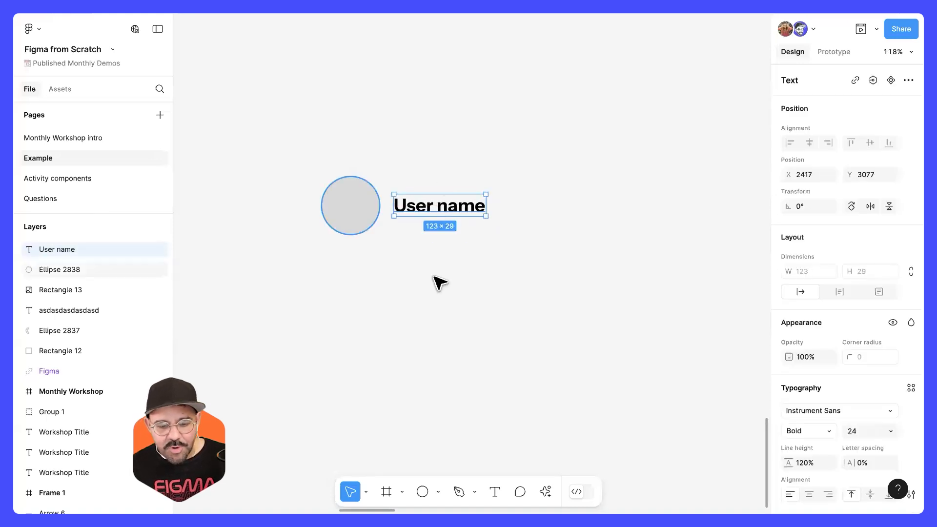
click(356, 220)
click(422, 213)
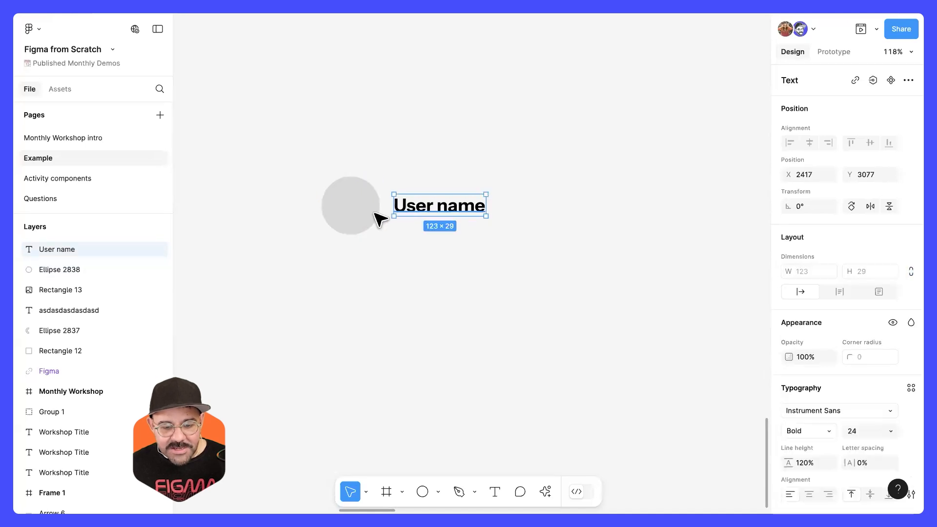
click(372, 217)
Step: Select the circle and the "User name" text together and review the component creation options
click(351, 280)
drag(346, 277, 445, 215)
drag(336, 325, 478, 190)
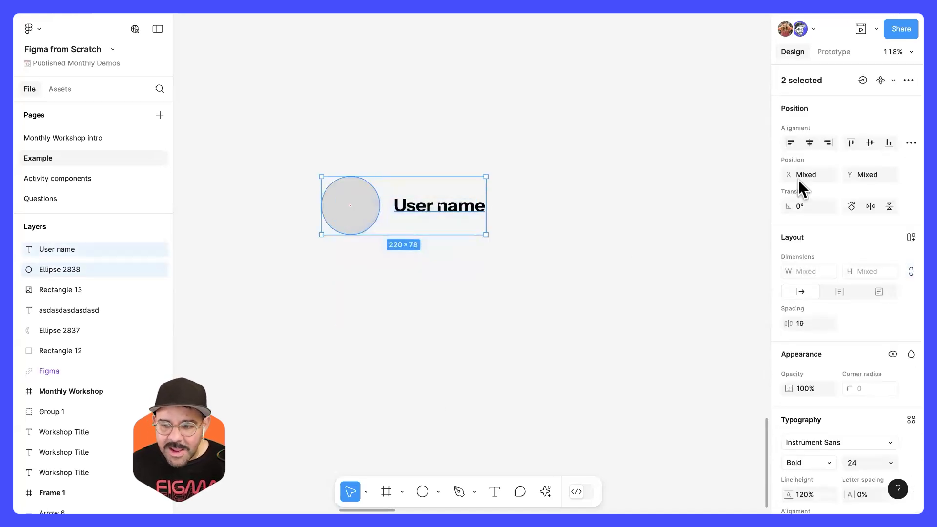
click(894, 80)
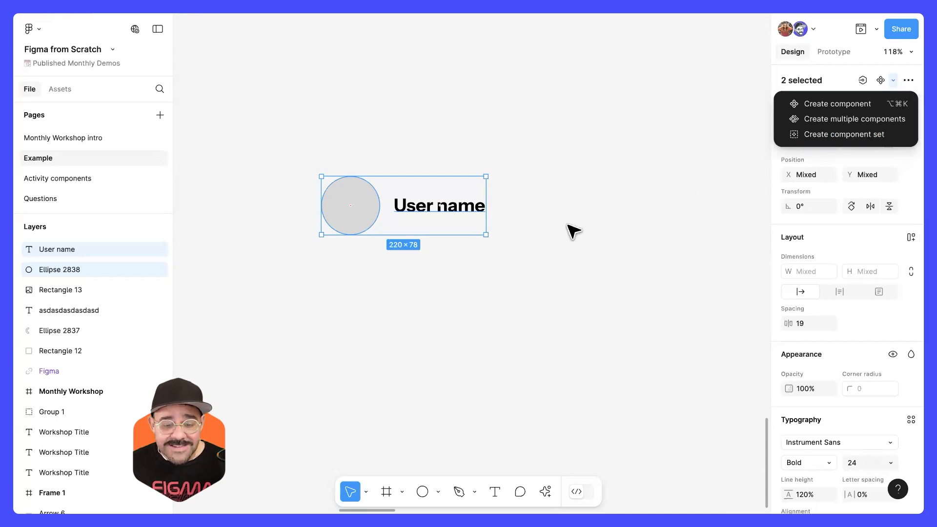
click(488, 231)
click(429, 206)
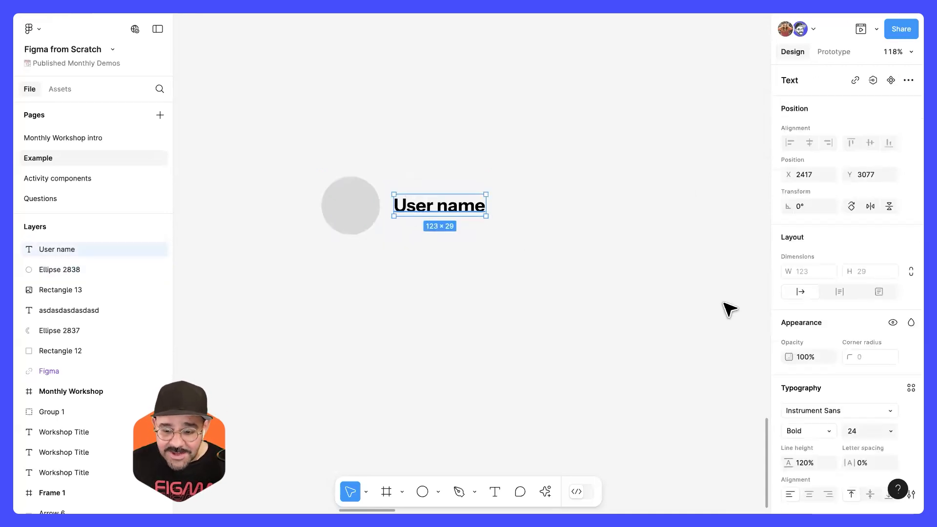
click(364, 219)
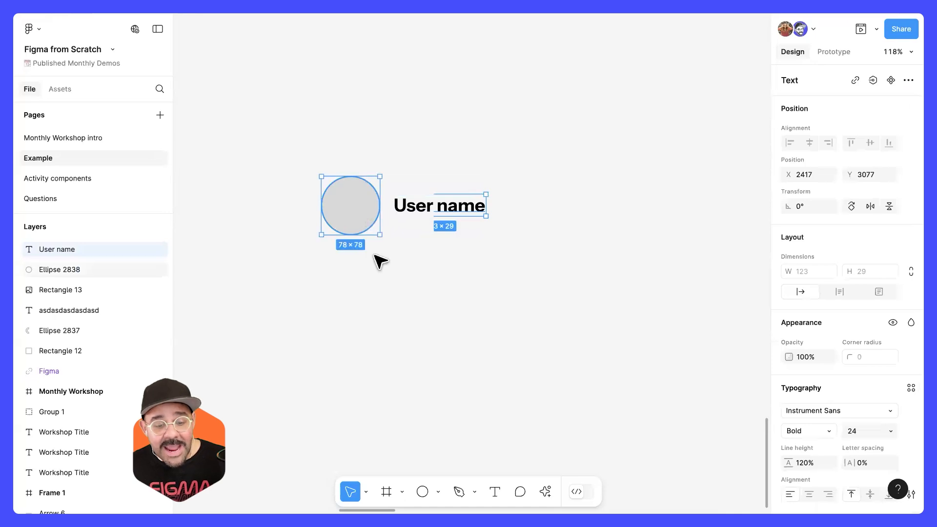
click(320, 336)
Step: Change the circle's fill from solid color to a placeholder image
click(356, 226)
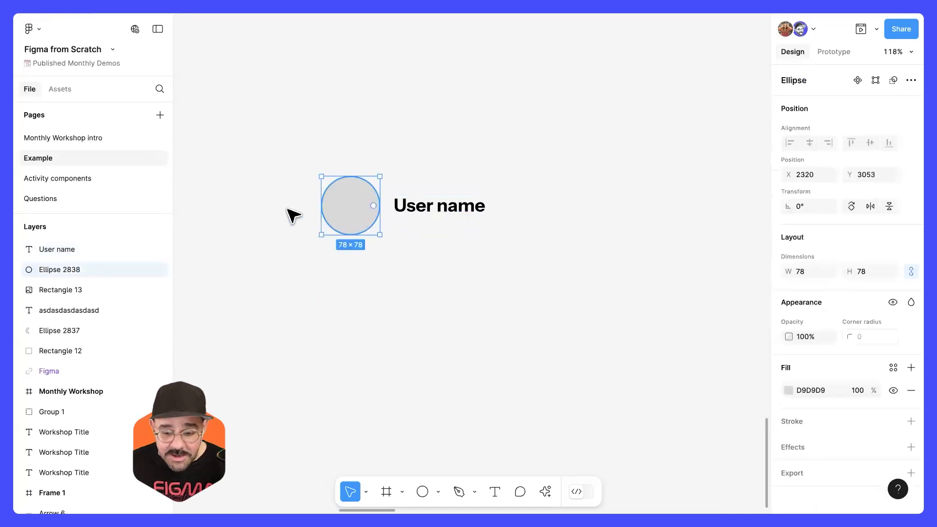
click(789, 390)
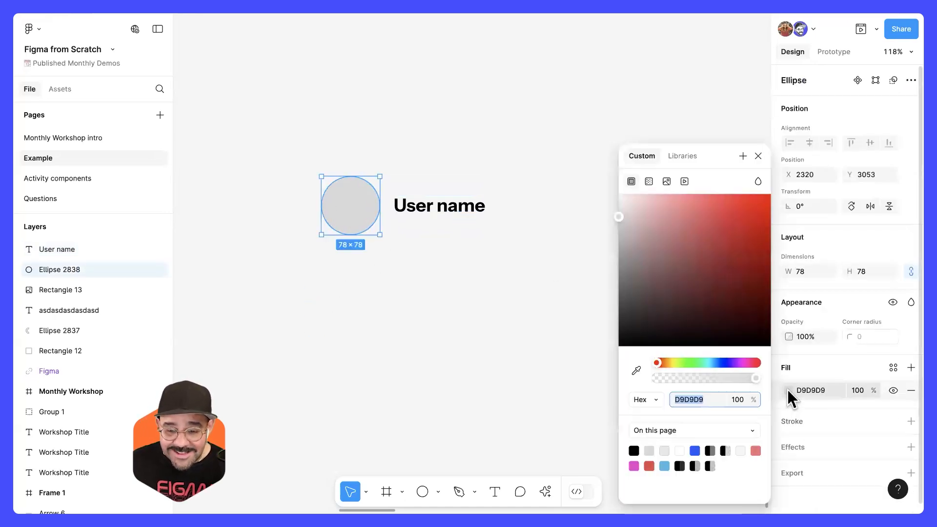
click(667, 182)
click(758, 157)
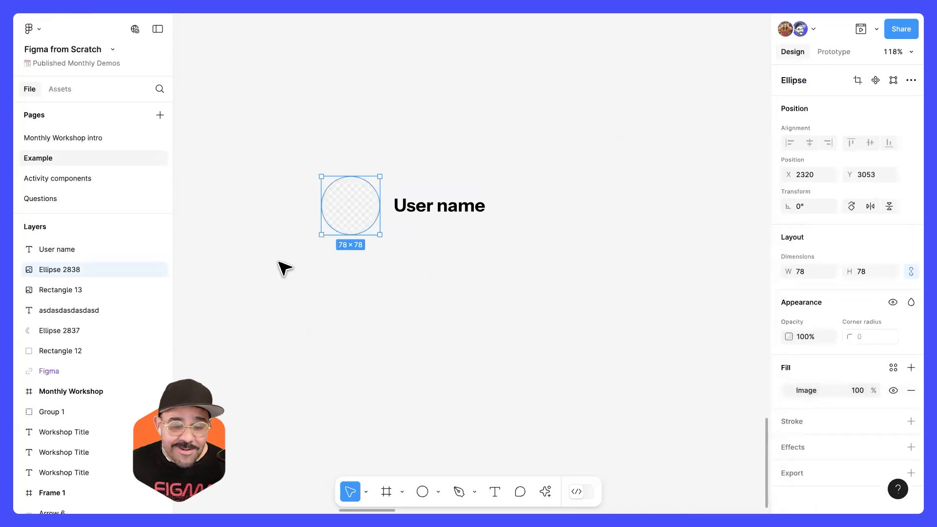
scroll(339, 210, up, 5)
scroll(481, 277, down, 2)
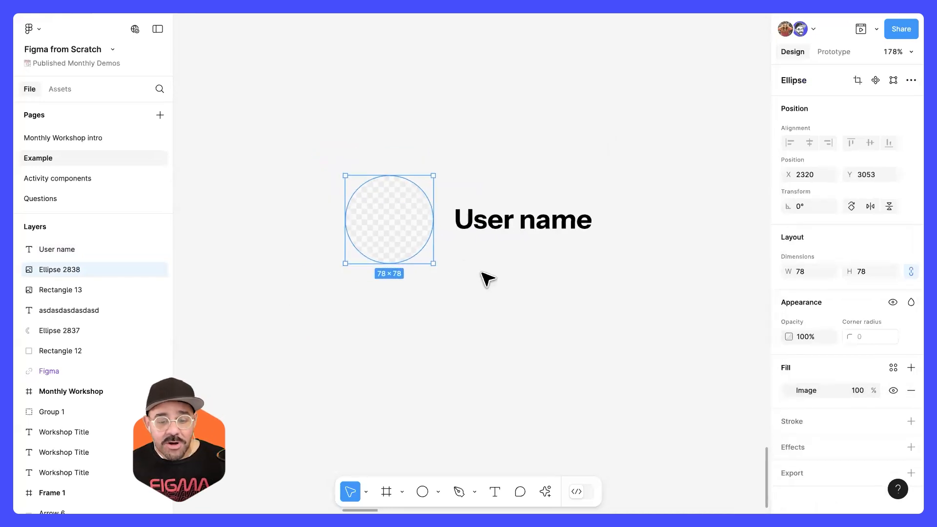
Step: Create a component from the image-filled circle and the "User name" text beside it
click(456, 325)
scroll(459, 324, up, 1)
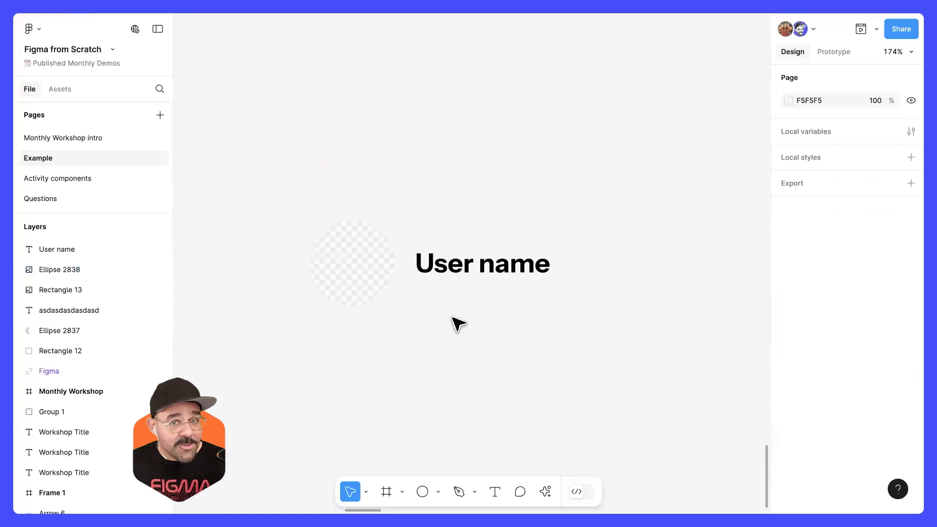
drag(322, 354, 550, 212)
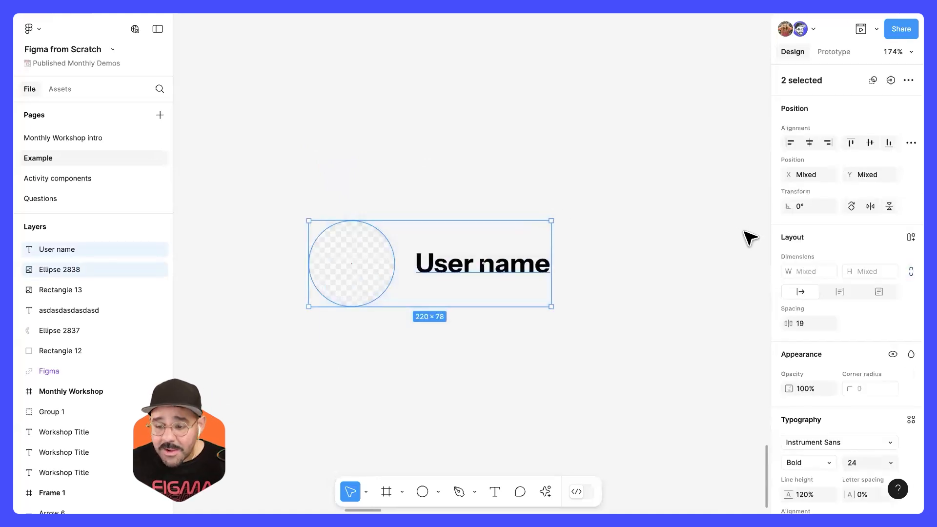
click(906, 80)
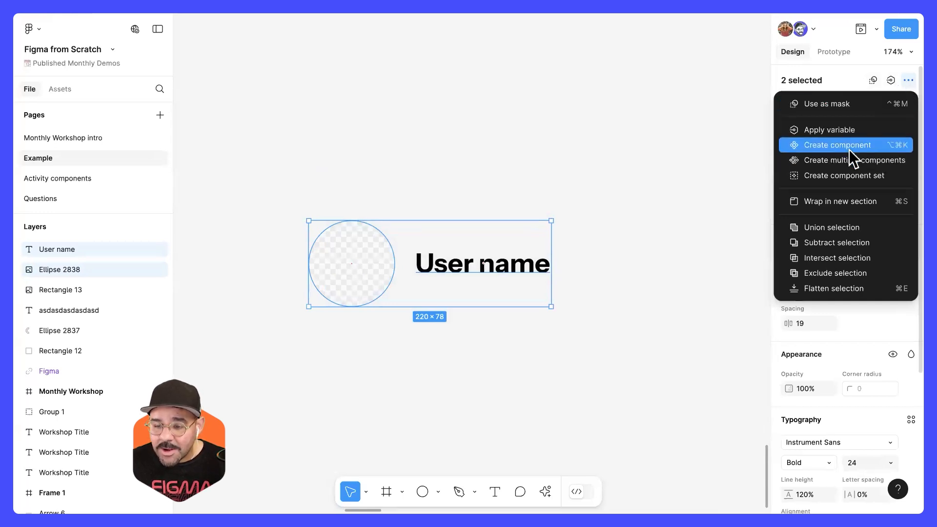
click(792, 86)
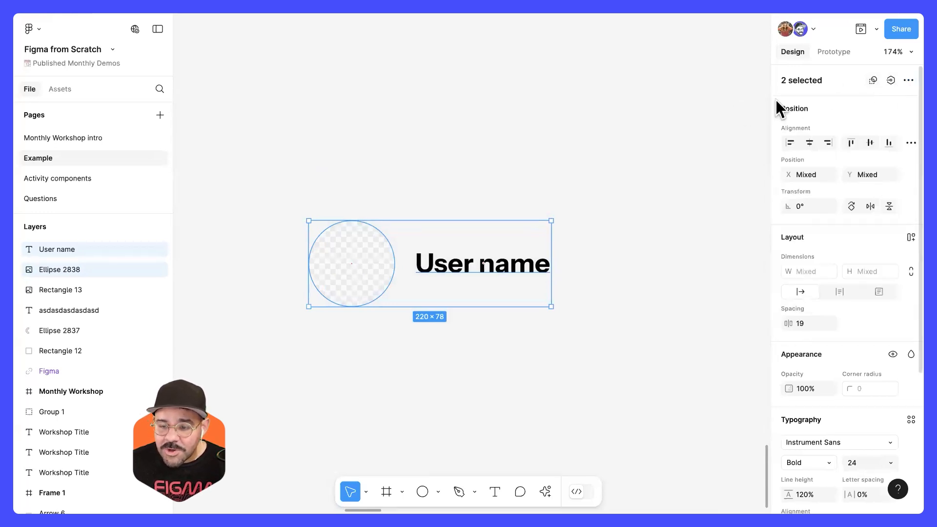
drag(770, 105, 668, 115)
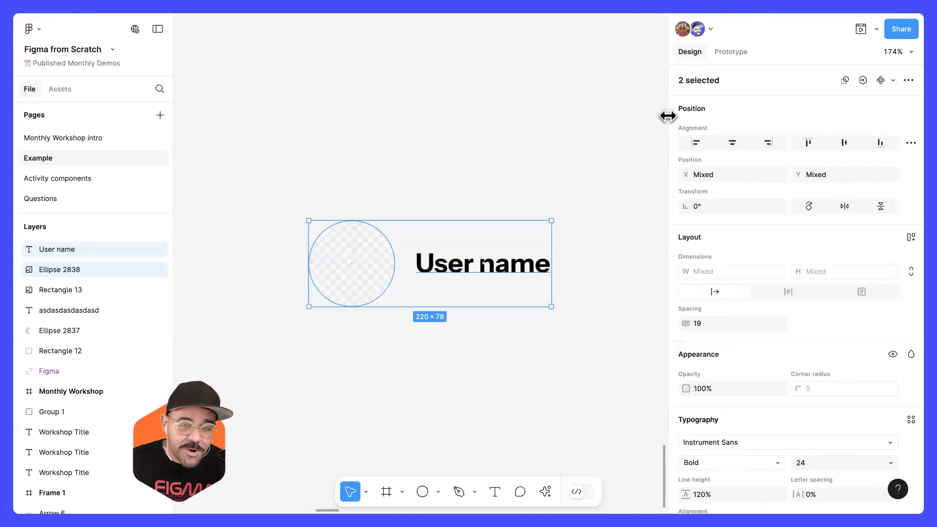
click(882, 80)
drag(668, 158, 781, 165)
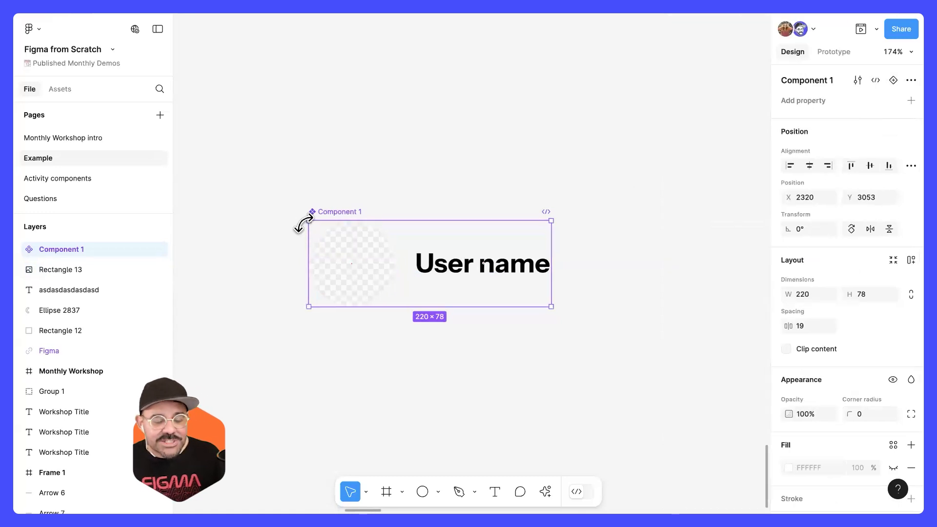
Step: Rename the new component as Avatar
double_click(336, 213)
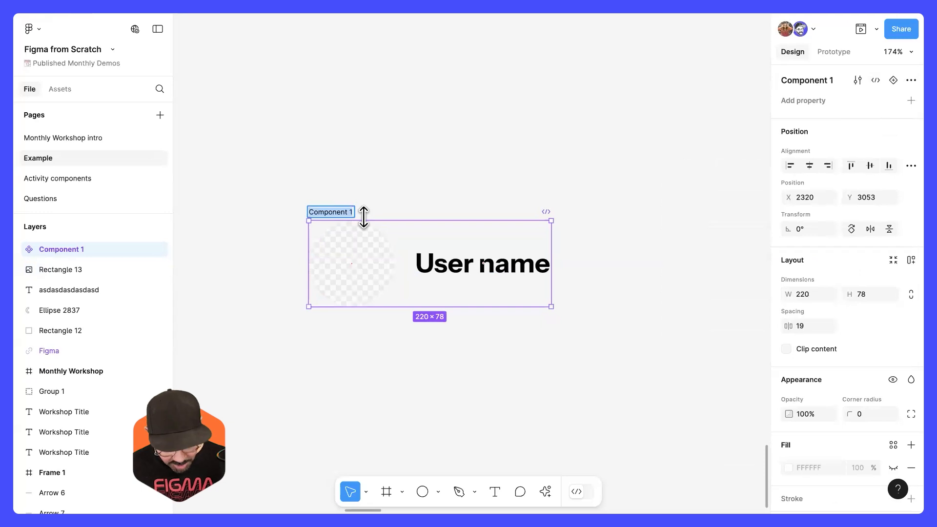
text(Avatar)
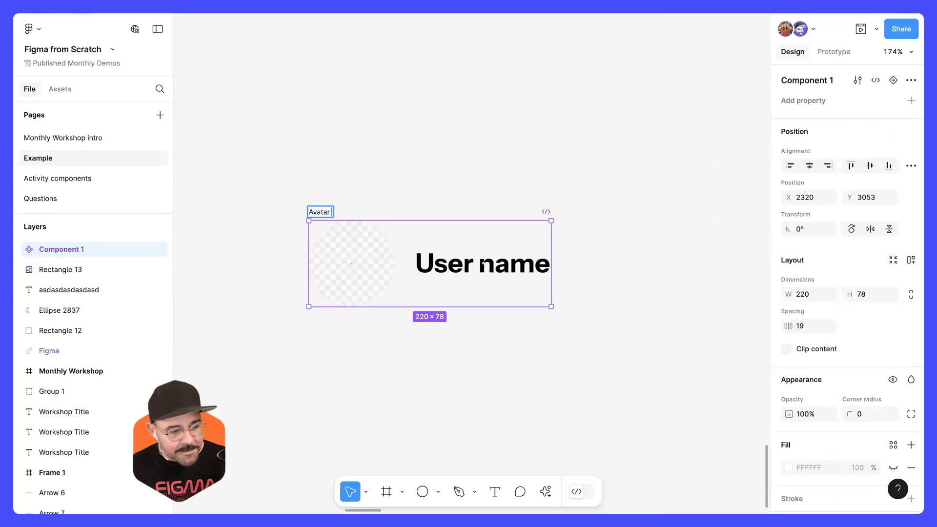
key(Return)
click(434, 156)
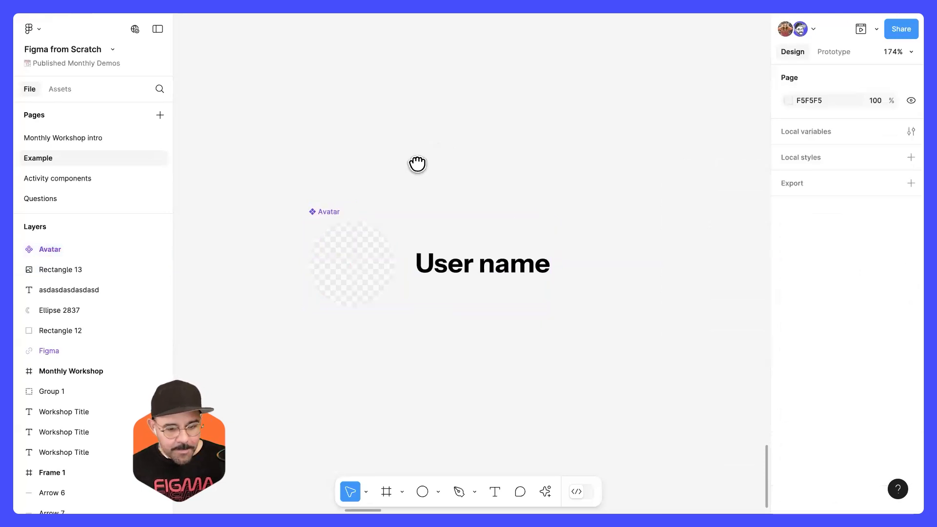
Step: Duplicate the Avatar component as an instance at X 2620, Y 2935, beside and above the original
scroll(364, 244, down, 1)
click(365, 241)
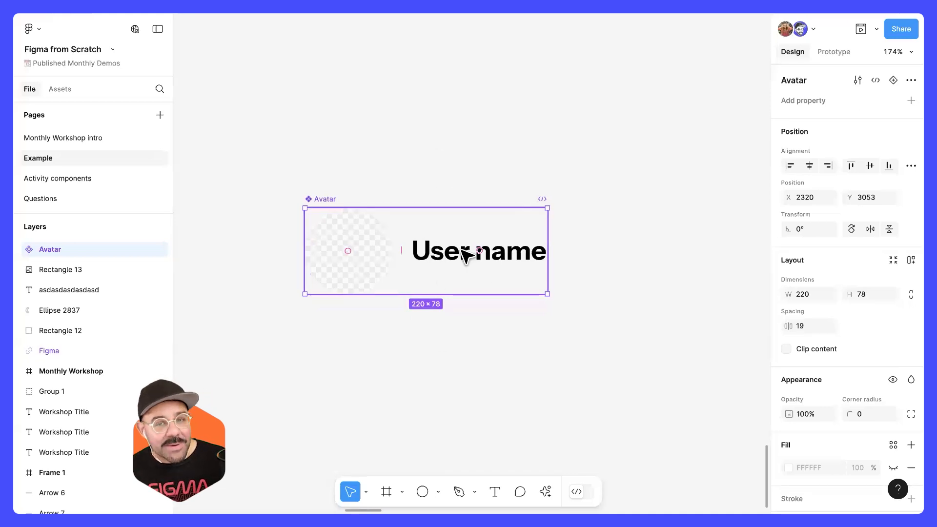
scroll(430, 249, down, 2)
scroll(517, 286, right, 3)
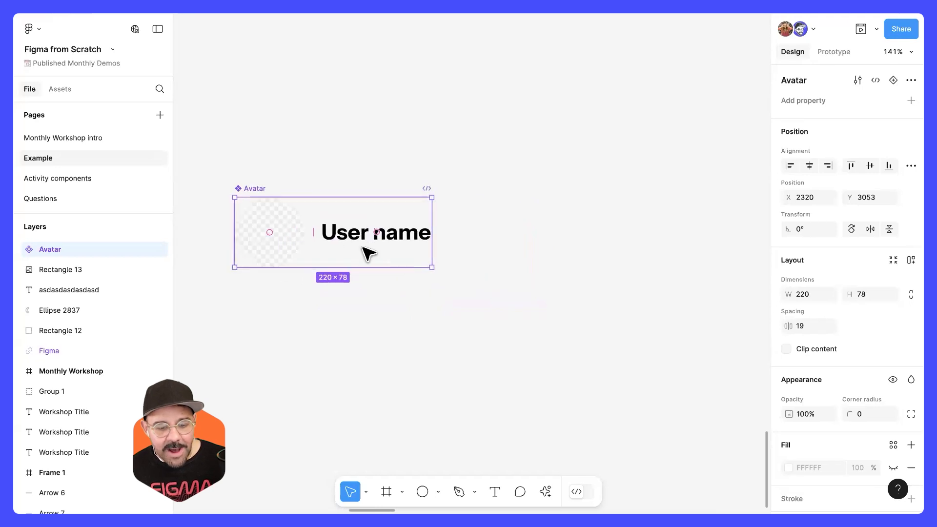
alt+drag(391, 222, 652, 112)
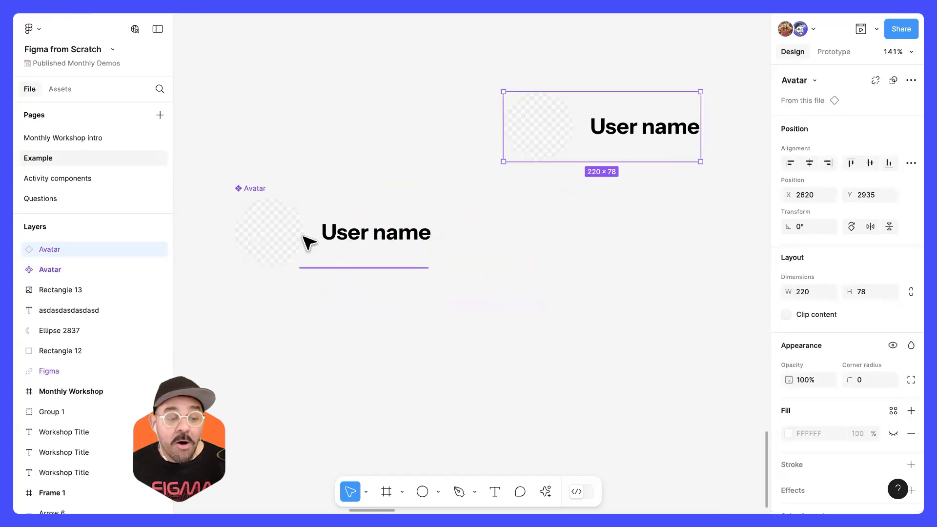
Step: Add two Avatar instances from the Example page's local assets, stacked below the first instance at X 2625, Y 3038 and Y 3148
click(60, 89)
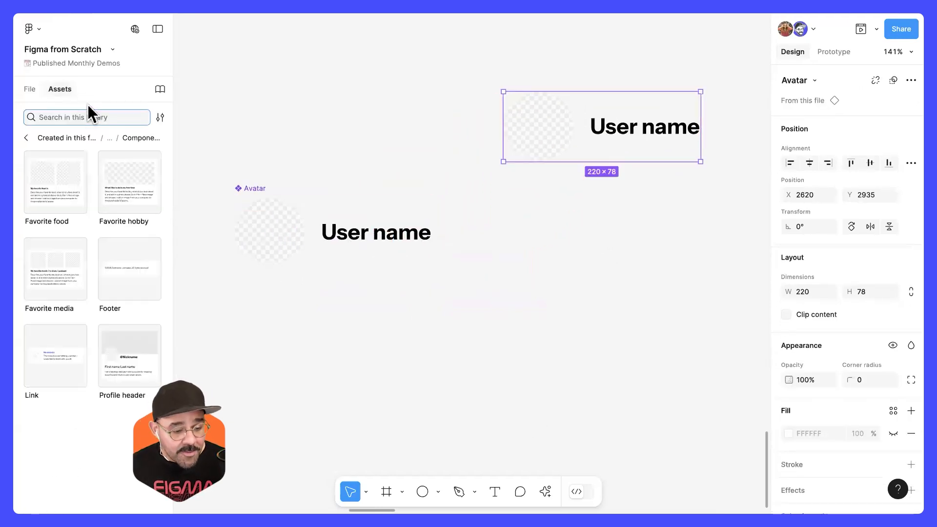
click(88, 138)
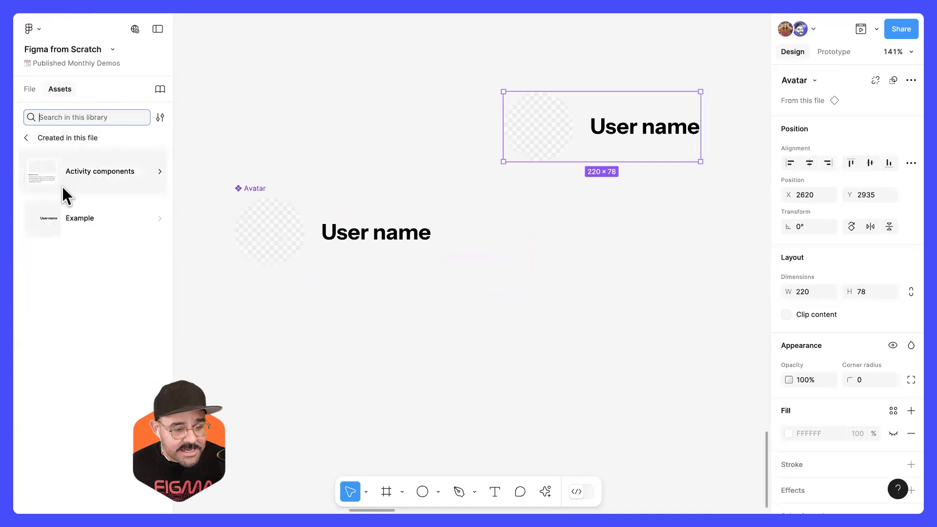
click(67, 228)
drag(51, 190, 591, 322)
drag(566, 244, 586, 232)
drag(603, 327, 615, 318)
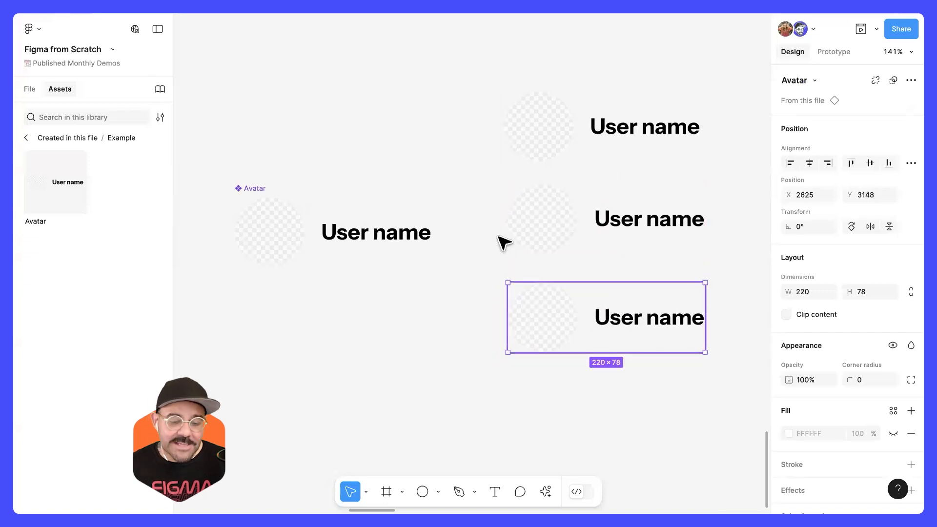
Step: Replace the "User name" text in the main Avatar component with a person's nickname and check the instances
double_click(383, 236)
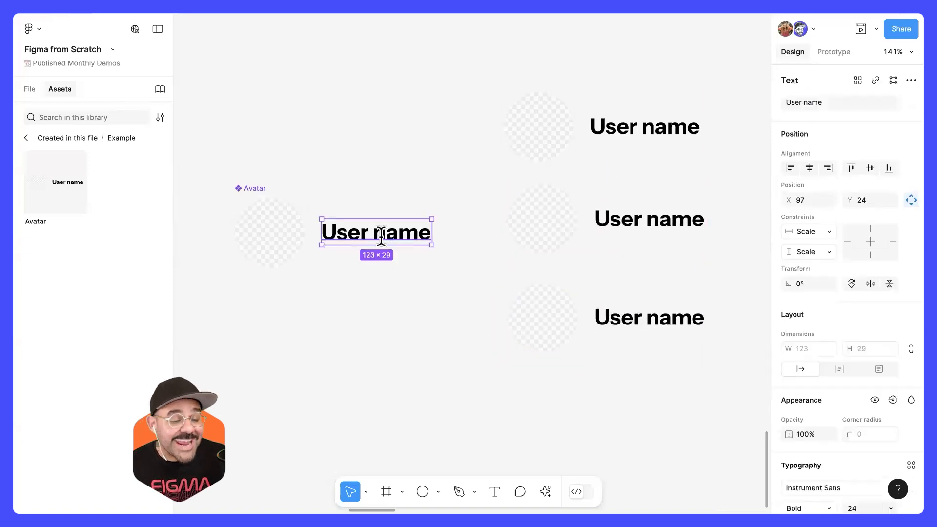
double_click(381, 237)
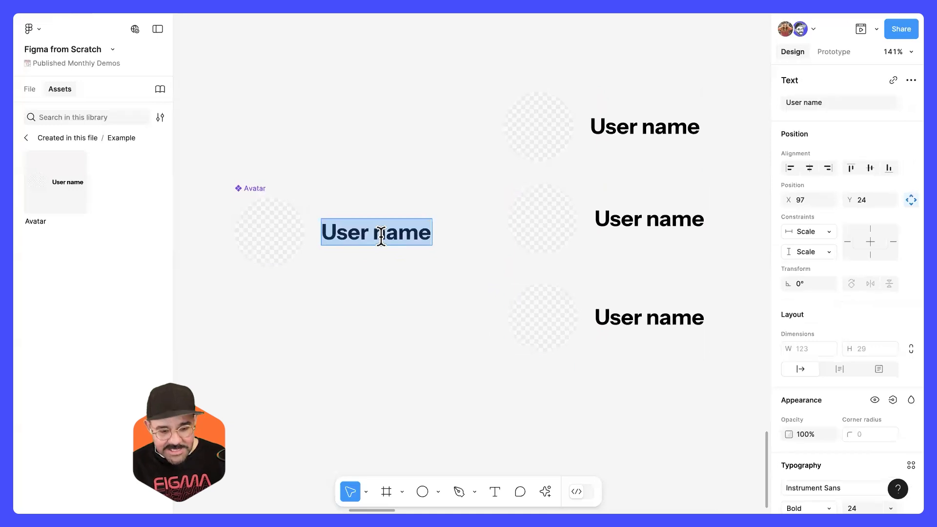
text(Miggi)
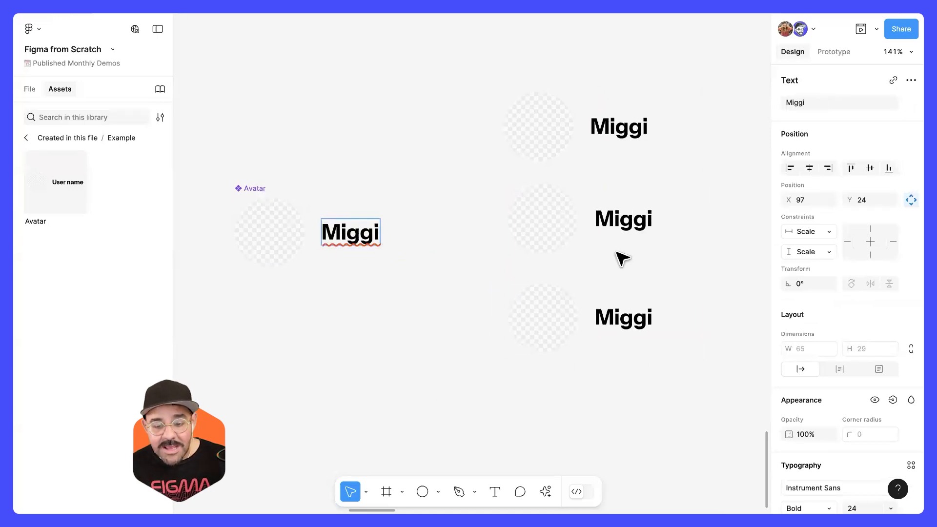
key(Escape)
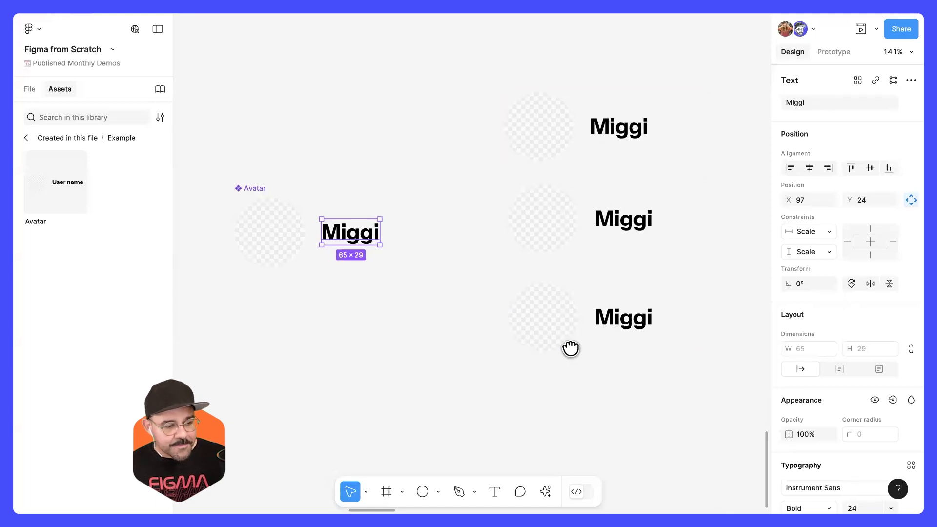
scroll(579, 327, right, 3)
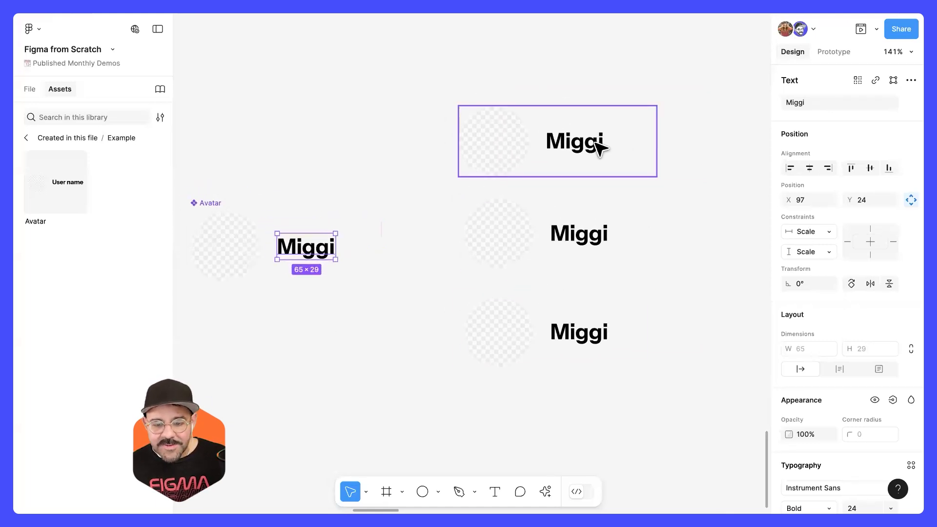
click(581, 239)
click(581, 166)
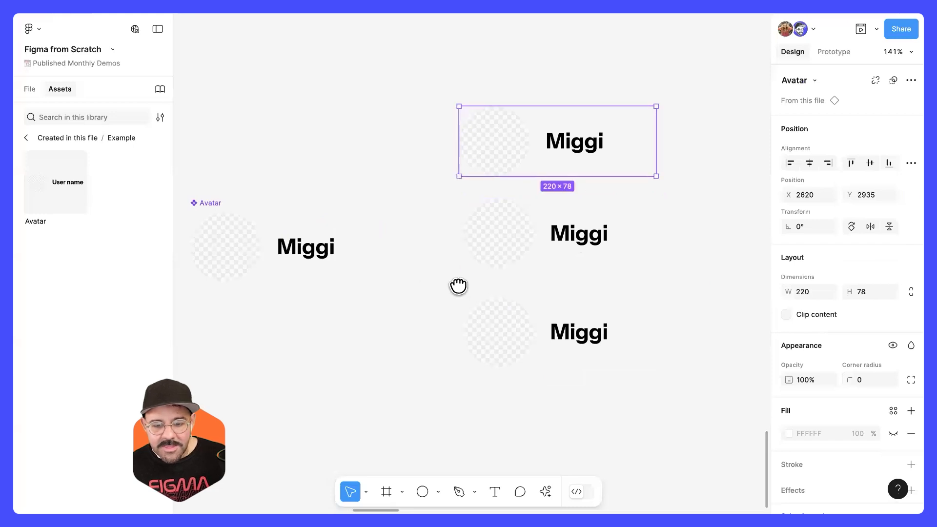
Step: Try enlarging the circle in the main Avatar component slightly, and undo the resize
scroll(459, 286, left, 2)
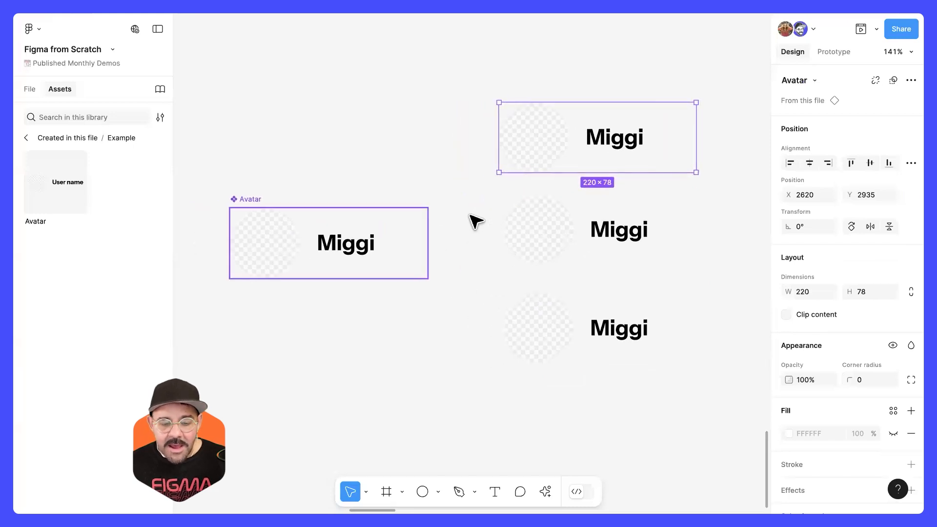
super+click(265, 241)
mouse_move(299, 207)
mouse_down()
mouse_move(287, 219)
mouse_move(305, 204)
mouse_up()
key(super+z)
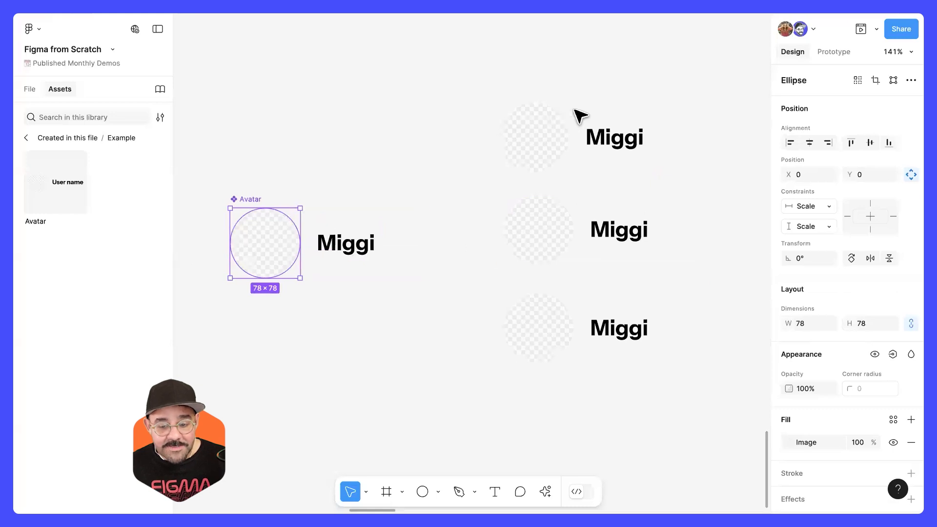
Step: Override the name text in the top, middle and bottom Avatar instances with a different first name each
double_click(625, 141)
double_click(619, 138)
text(Alex)
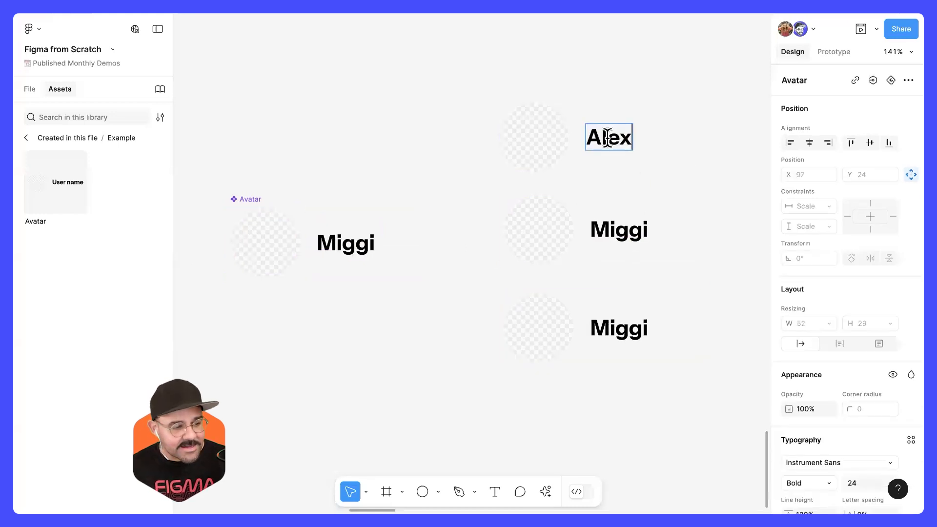
double_click(622, 238)
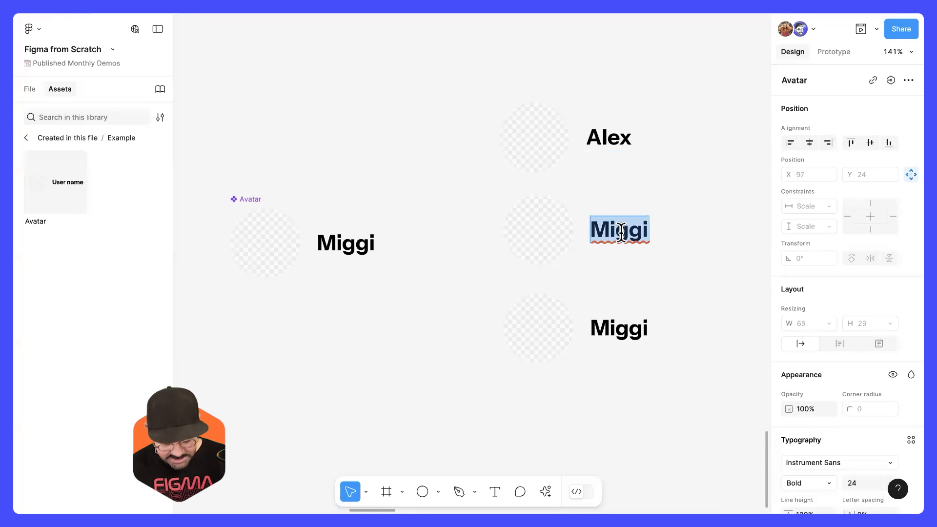
text(Jay)
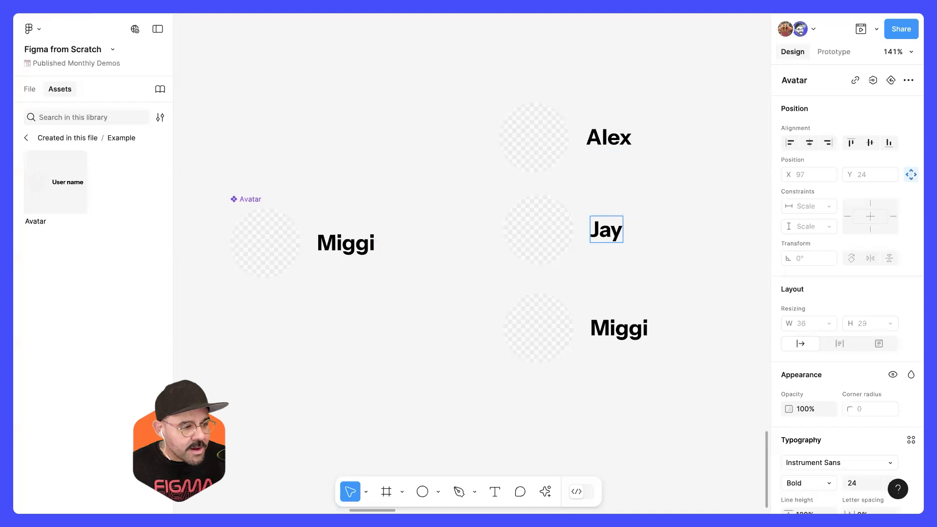
double_click(596, 329)
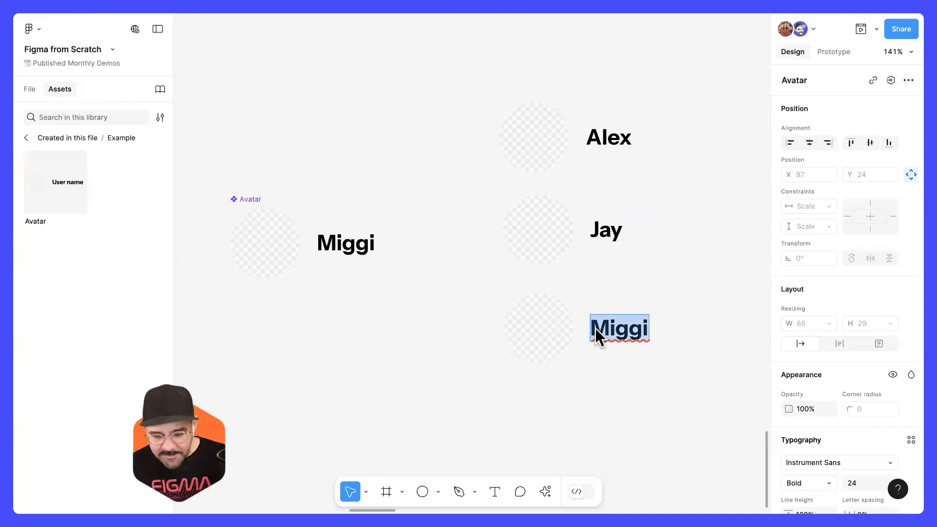
text(Lauren)
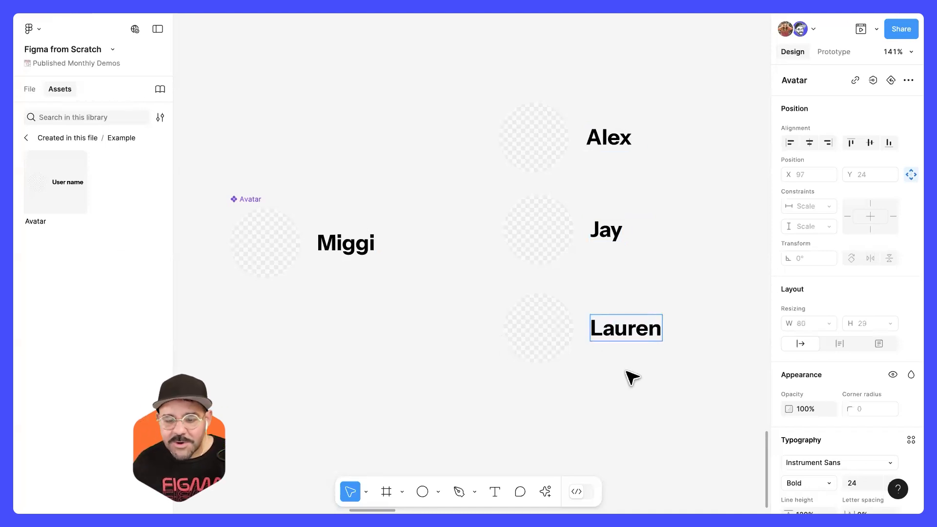
click(632, 377)
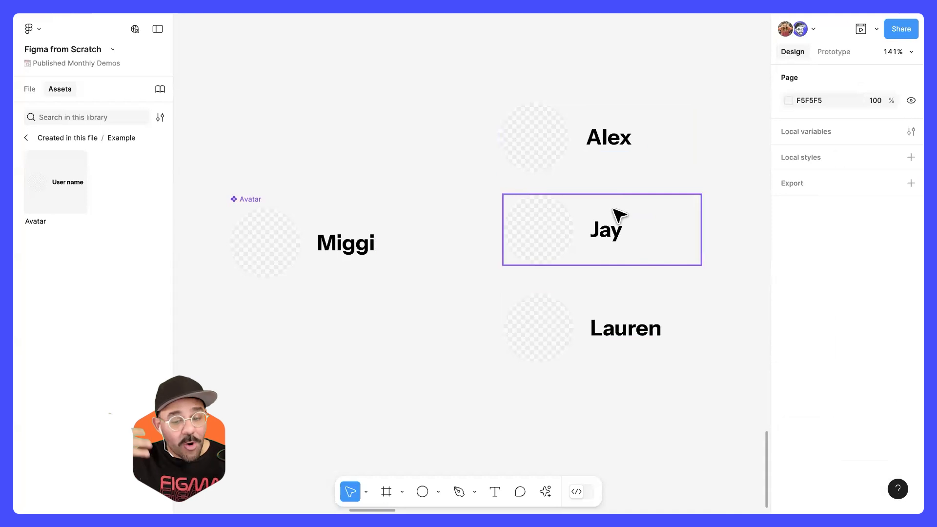
Step: Replace the top Avatar instance's name with a long full name and compare its bounds with the middle instance
click(611, 237)
scroll(519, 274, right, 5)
scroll(435, 259, left, 3)
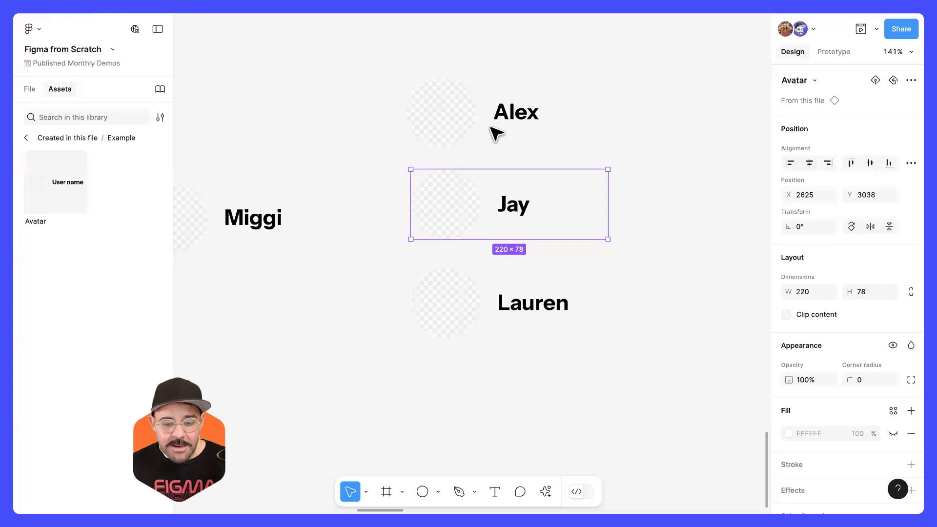
double_click(517, 117)
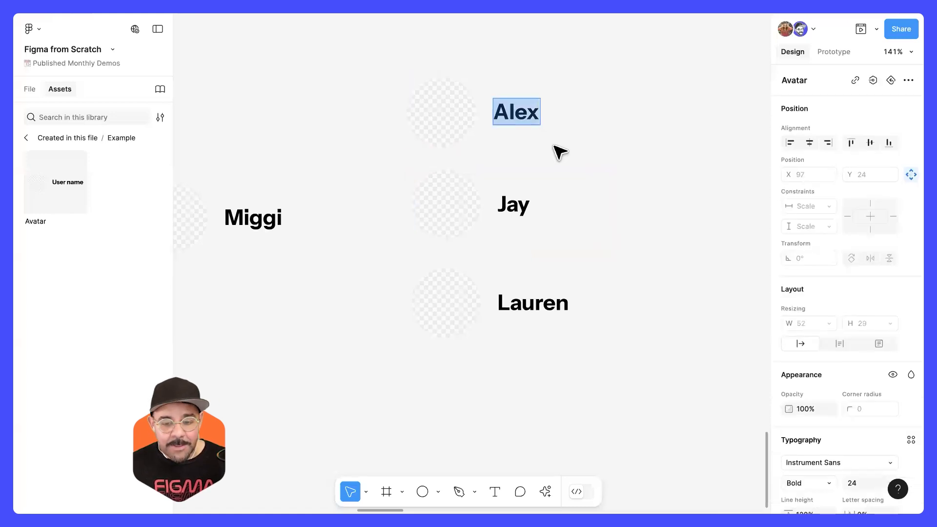
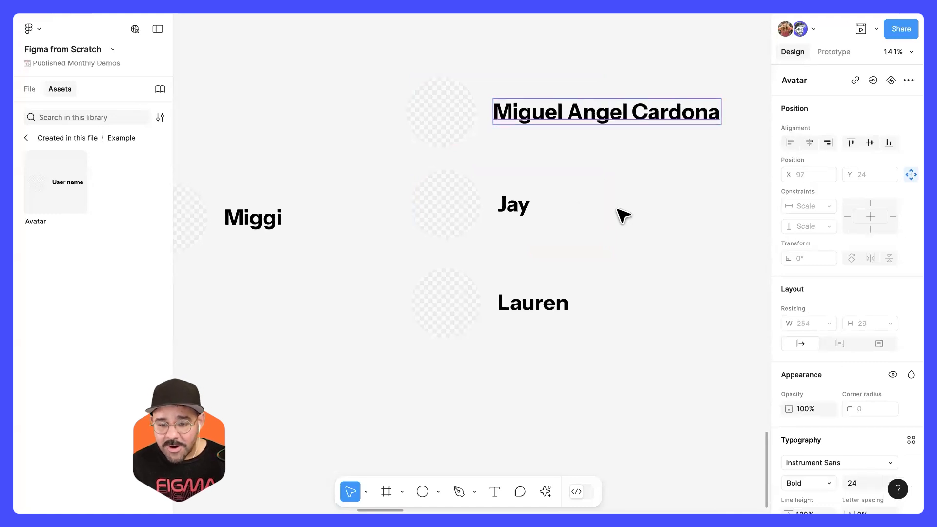
click(622, 213)
click(601, 148)
scroll(634, 249, up, 3)
scroll(633, 249, right, 4)
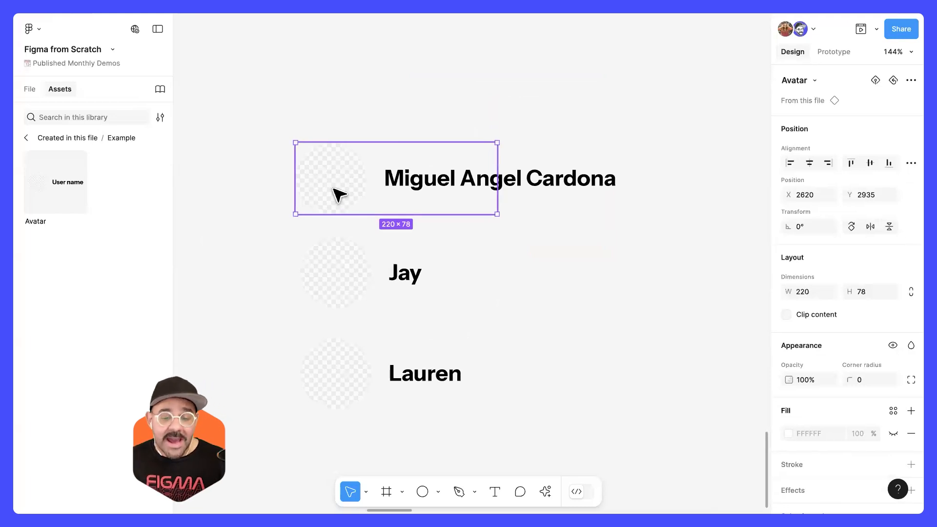
click(399, 292)
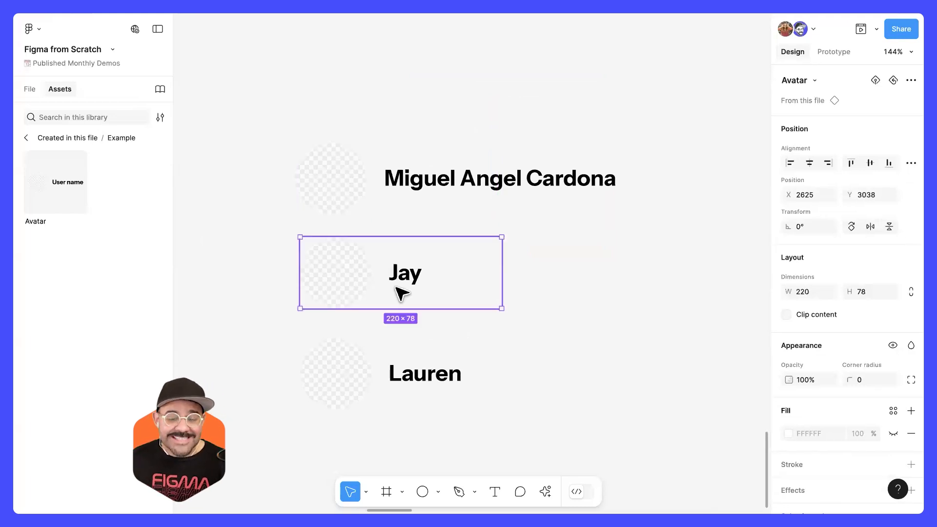
Step: Move the middle and bottom Avatar instances up into a tighter column aligned with the top instance
click(444, 195)
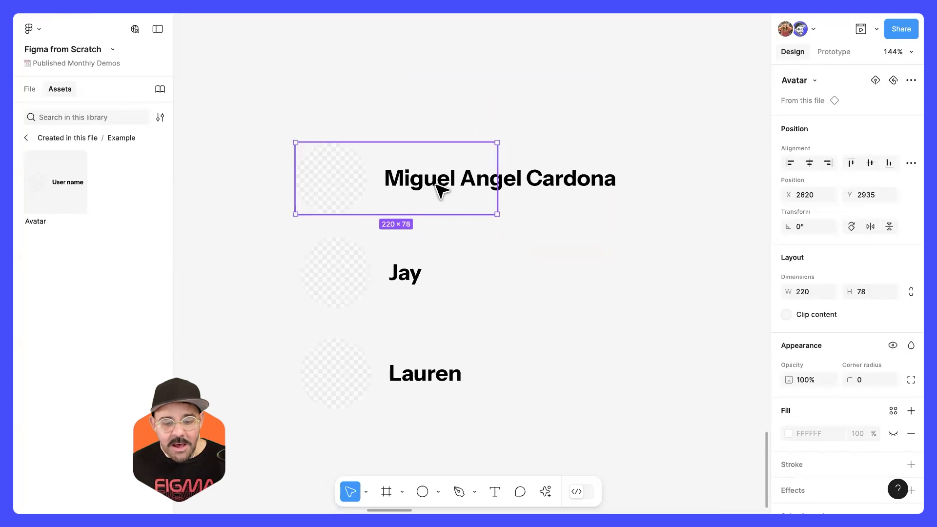
drag(421, 272, 418, 261)
drag(424, 383, 437, 332)
click(625, 328)
click(469, 170)
click(436, 260)
click(424, 191)
drag(433, 265, 432, 256)
click(555, 289)
Step: Set the font of the name text in the main Avatar component to IBM Plex Mono
scroll(547, 293, down, 4)
drag(555, 293, 633, 285)
click(310, 281)
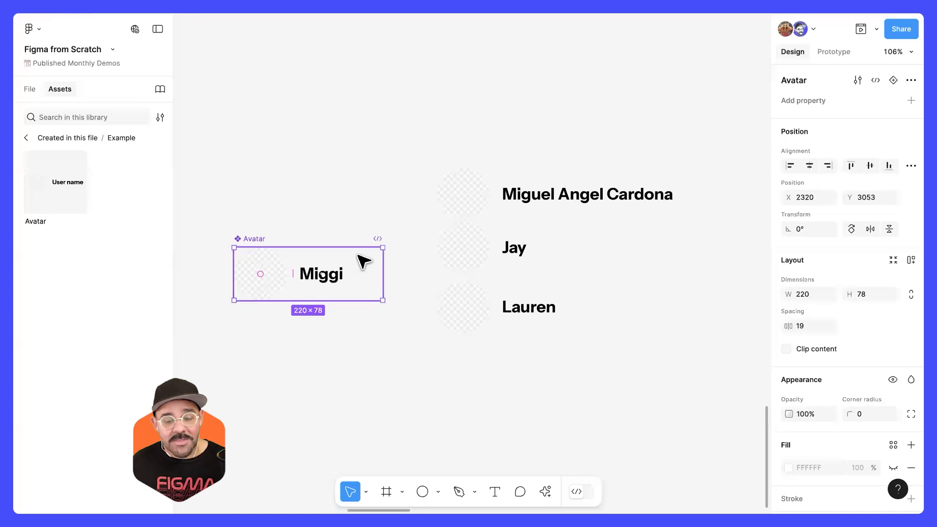
click(279, 274)
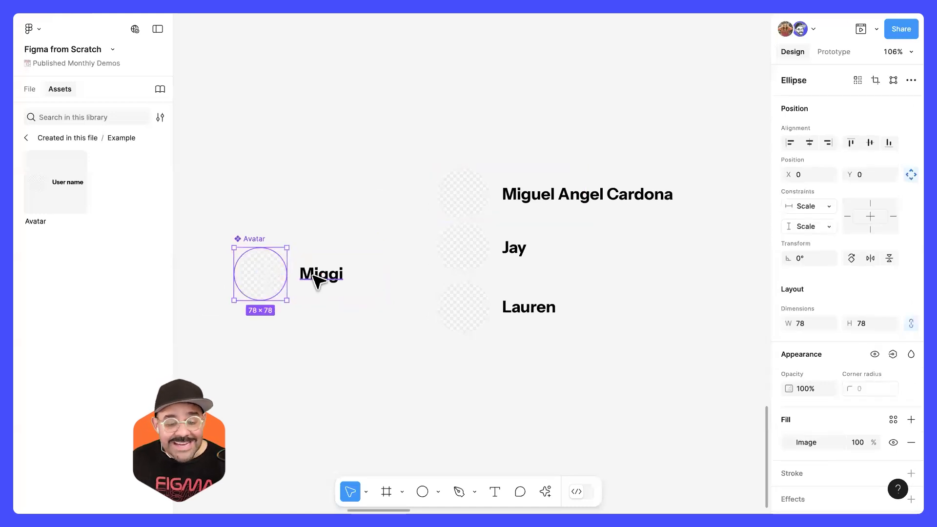
click(316, 281)
scroll(321, 288, up, 1)
scroll(827, 390, down, 1)
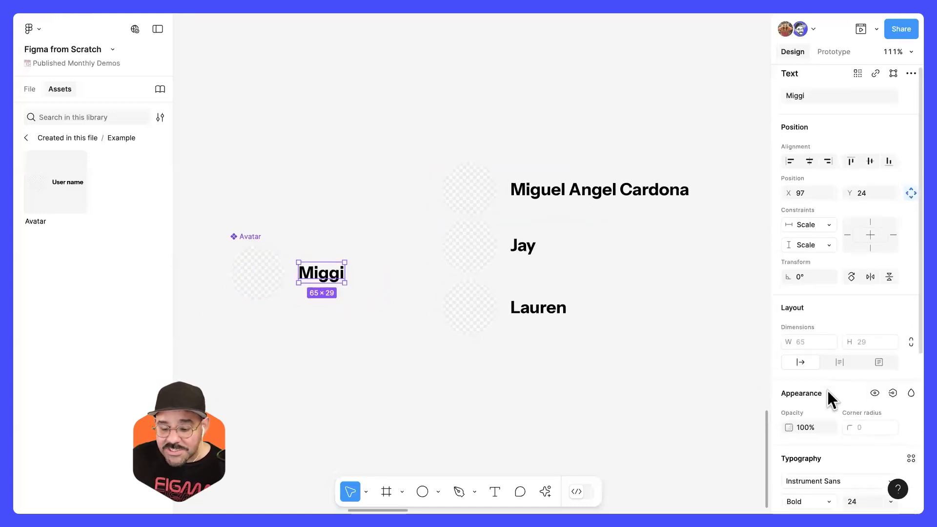
scroll(828, 391, down, 3)
click(833, 334)
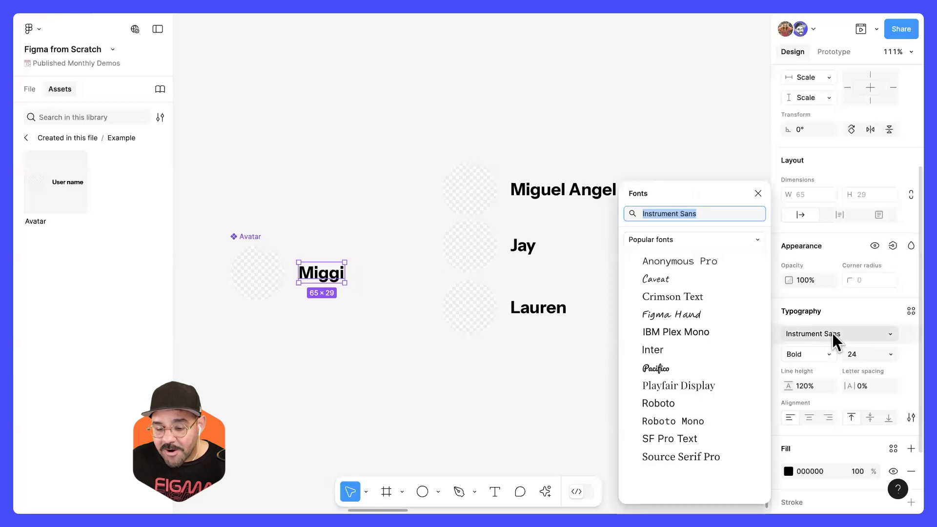
click(692, 332)
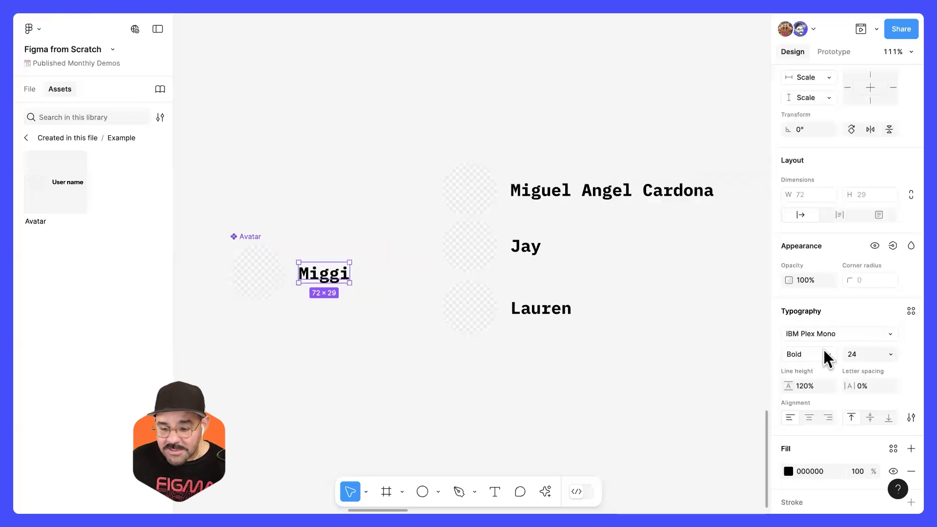
mouse_move(852, 355)
mouse_down()
mouse_move(876, 356)
mouse_move(852, 356)
mouse_up()
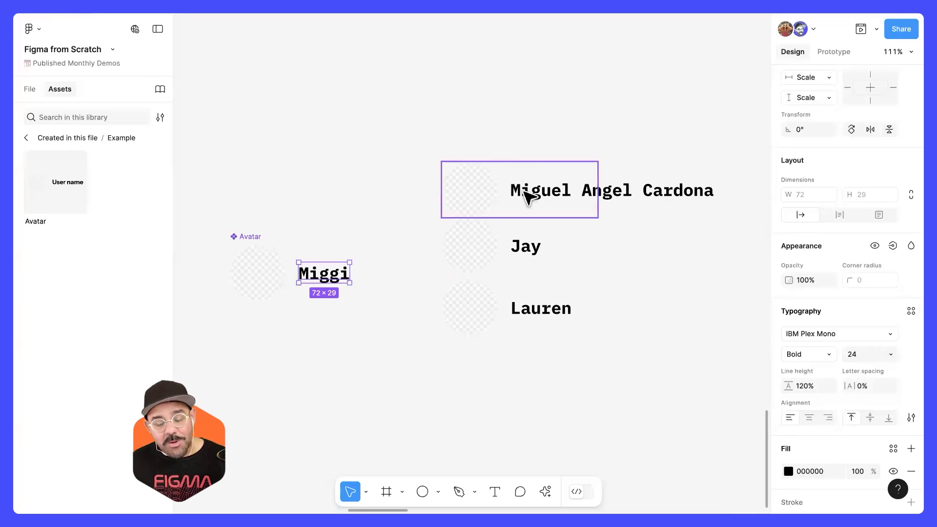
click(558, 390)
Step: Draw a 94 × 94 circle below the main Avatar component and turn it into a component
scroll(537, 330, down, 5)
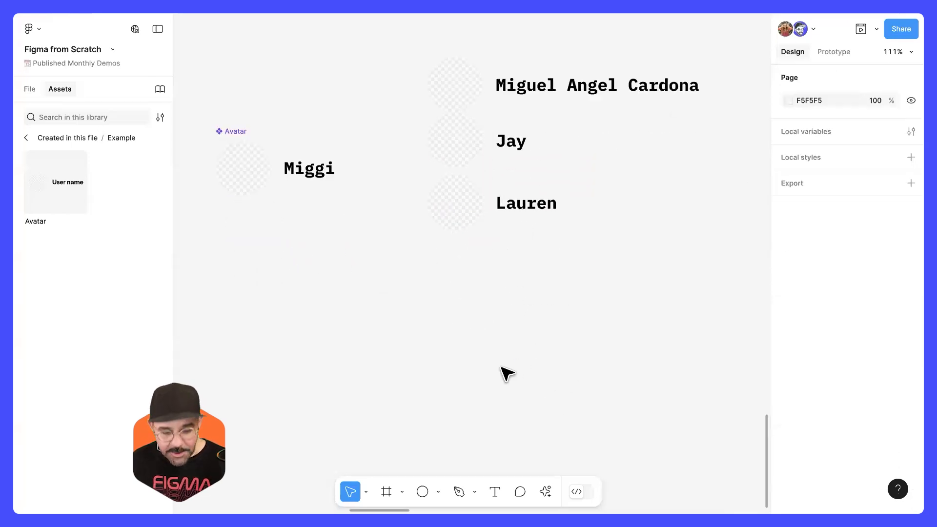
key(o)
drag(238, 301, 303, 367)
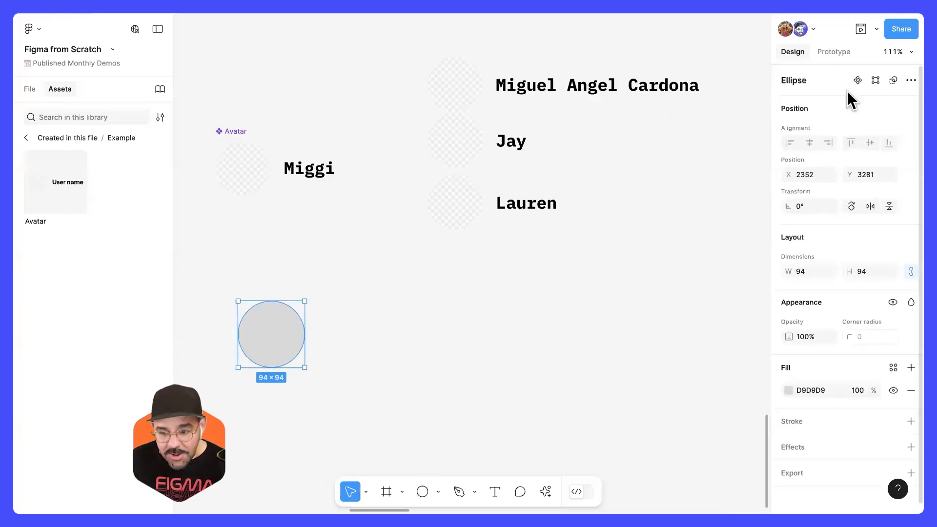
key(ctrl+alt+k)
Step: Place three instances of the circle component, and cut the main circle into an open ring with an 87.5% sweep and 45.31% ratio
drag(268, 342, 505, 274)
drag(504, 274, 484, 422)
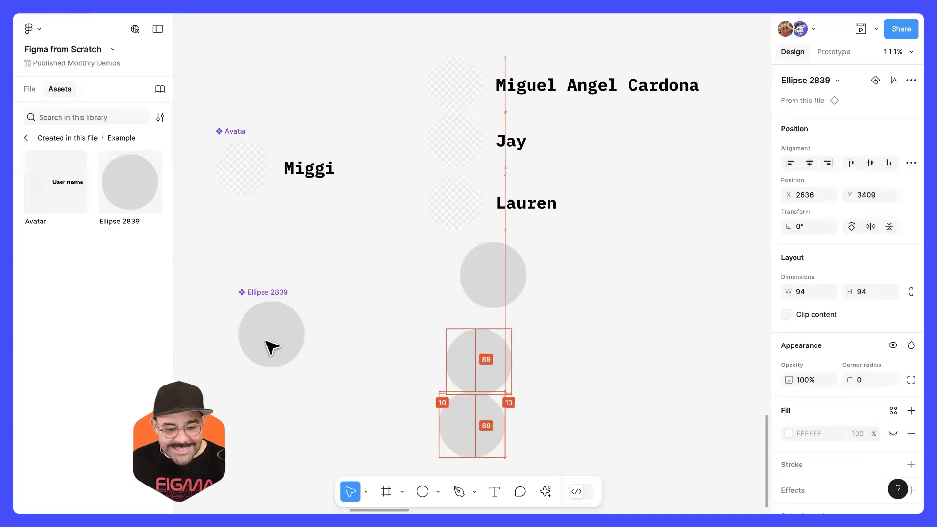
double_click(295, 341)
drag(305, 334, 262, 347)
Step: Enlarge the middle ring instance to 176 × 176 and shrink the top one, grouping the three instances close together
drag(488, 347, 572, 331)
drag(571, 381, 629, 440)
click(494, 297)
drag(459, 309, 480, 336)
drag(499, 430, 504, 401)
Step: Override the fill of the large ring instance with red
super+click(551, 412)
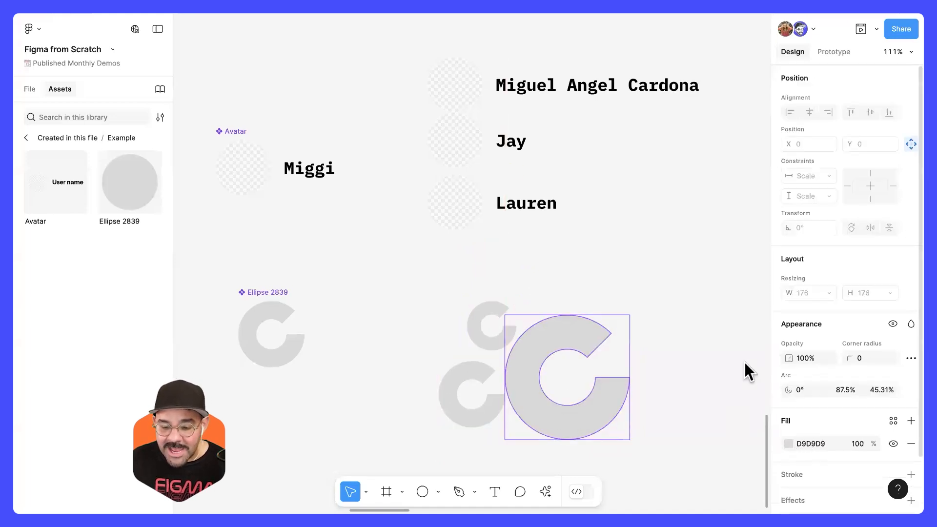
click(788, 443)
click(735, 207)
click(506, 293)
Step: Reshape the main component's ring to an arc with a 20.32° start and a 75% sweep
click(298, 349)
drag(302, 337, 283, 316)
scroll(479, 360, down, 2)
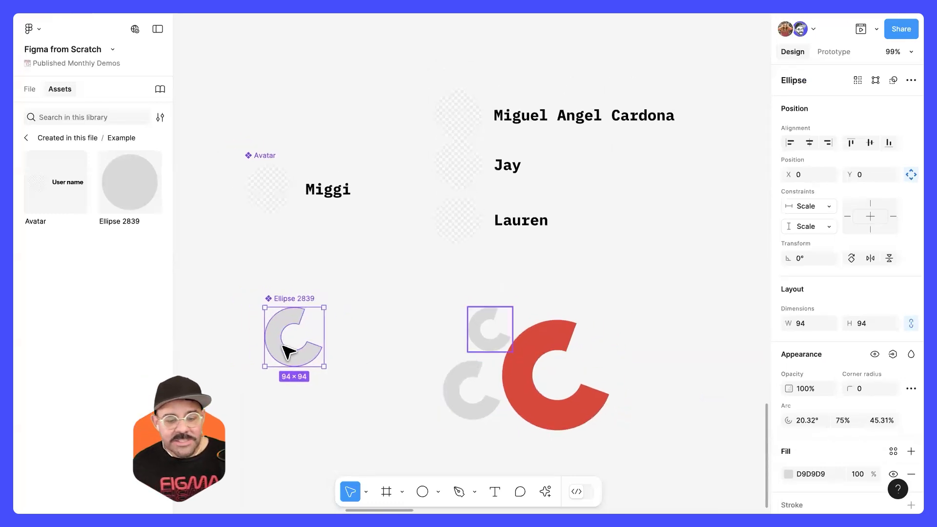
Step: Rename the ring component as Main
double_click(287, 299)
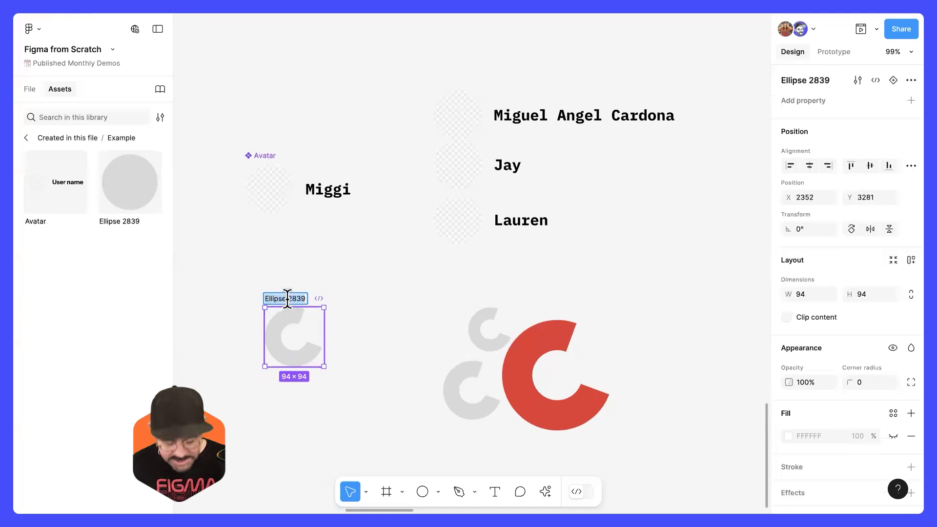
text(Main)
key(Return)
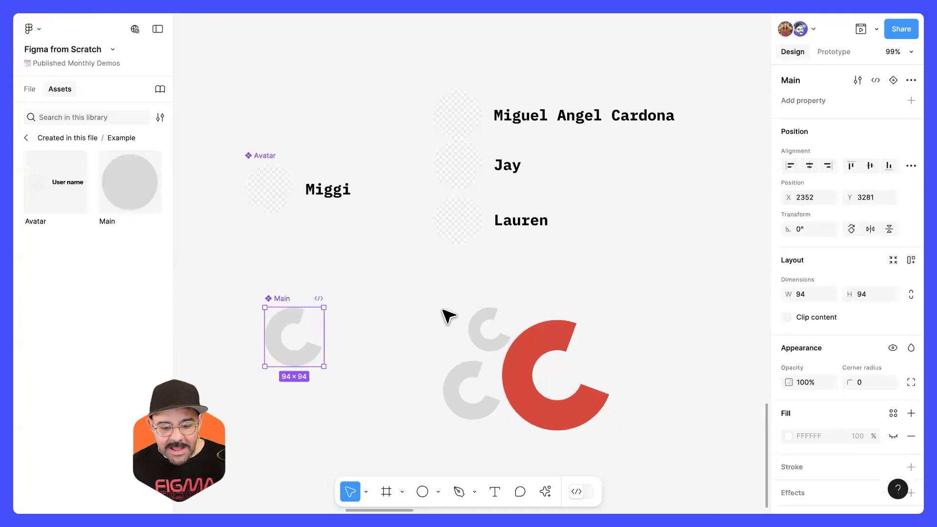
key(Escape)
Step: Look over the card blocks and profile frames in the Structured Design section, and return to the Avatar and Main components
scroll(527, 354, down, 4)
drag(599, 182, 449, 439)
scroll(461, 264, down, 5)
scroll(418, 264, right, 5)
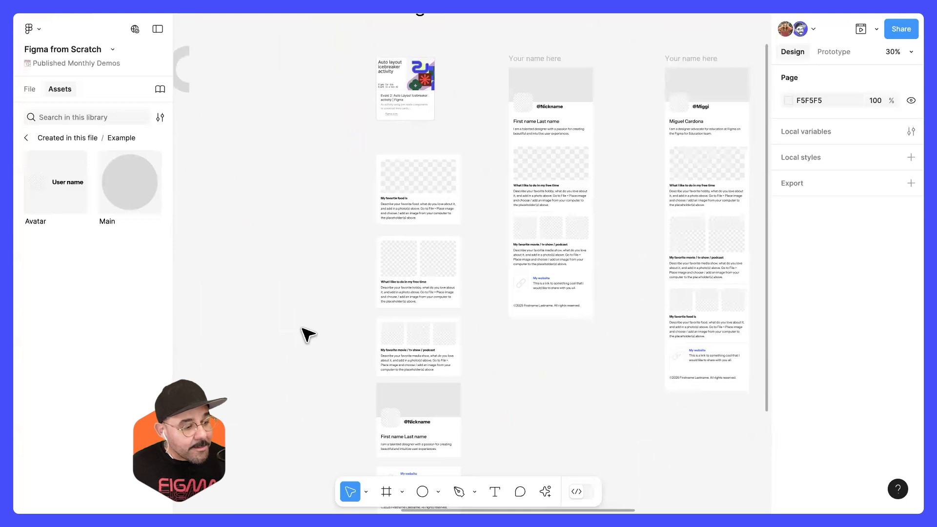
drag(333, 291, 586, 104)
scroll(369, 273, up, 5)
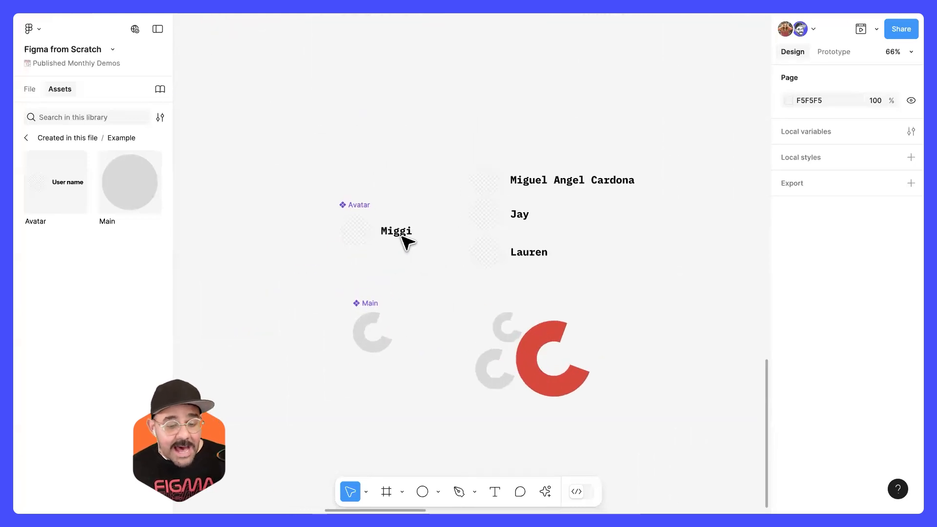
Step: Place two more Avatar instances and three Main instances on the canvas around the main components
click(396, 257)
drag(397, 258, 450, 144)
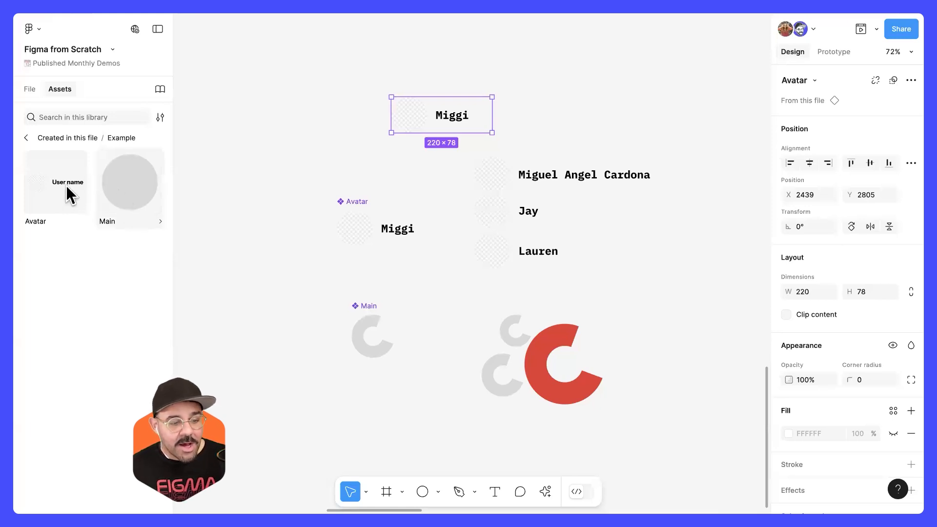
drag(175, 206, 282, 218)
drag(142, 209, 276, 314)
drag(129, 185, 251, 122)
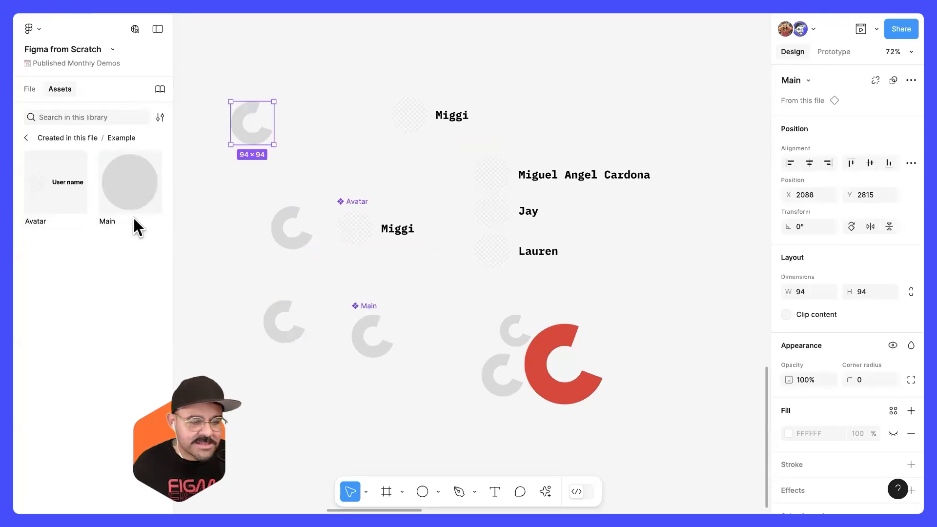
drag(297, 231, 292, 228)
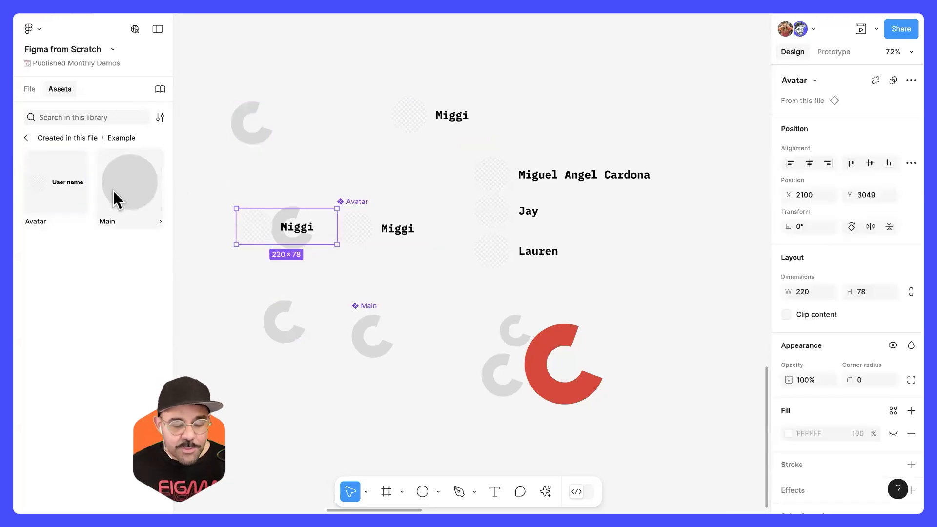
Step: Examine the loose card blocks and the assembled profile frames under the Structured Design heading
scroll(230, 225, down, 2)
scroll(231, 226, down, 3)
drag(391, 299, 358, 285)
scroll(475, 300, down, 5)
drag(462, 268, 274, 261)
drag(386, 278, 314, 286)
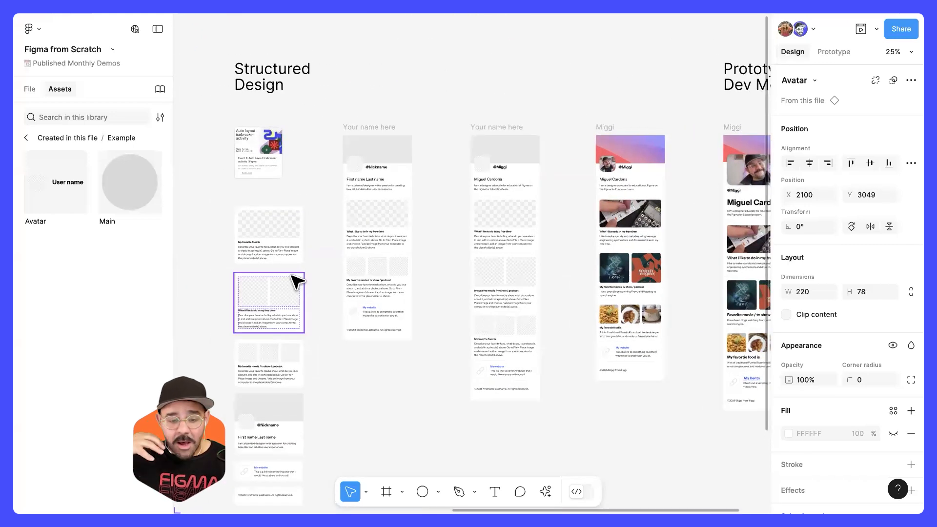
drag(293, 273, 357, 223)
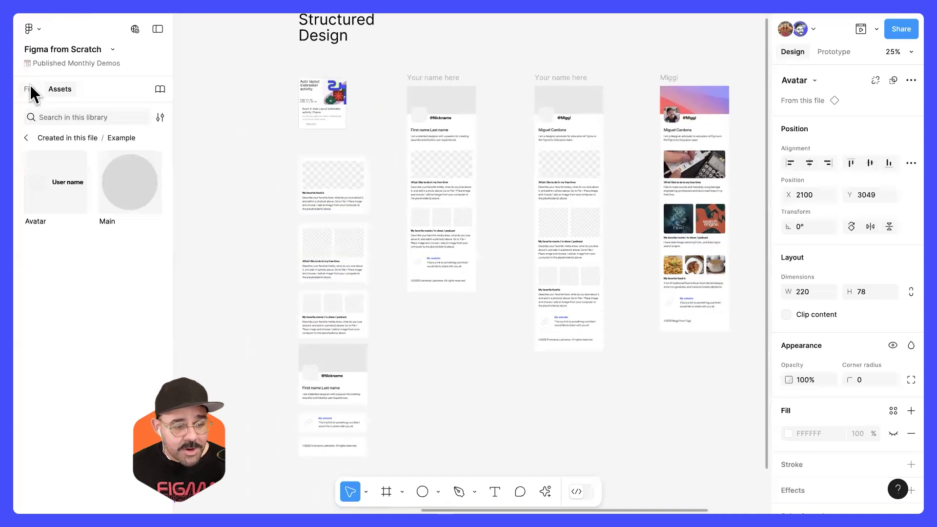
Step: Leave the library assets and open the Activity components page of the file
click(25, 136)
click(25, 136)
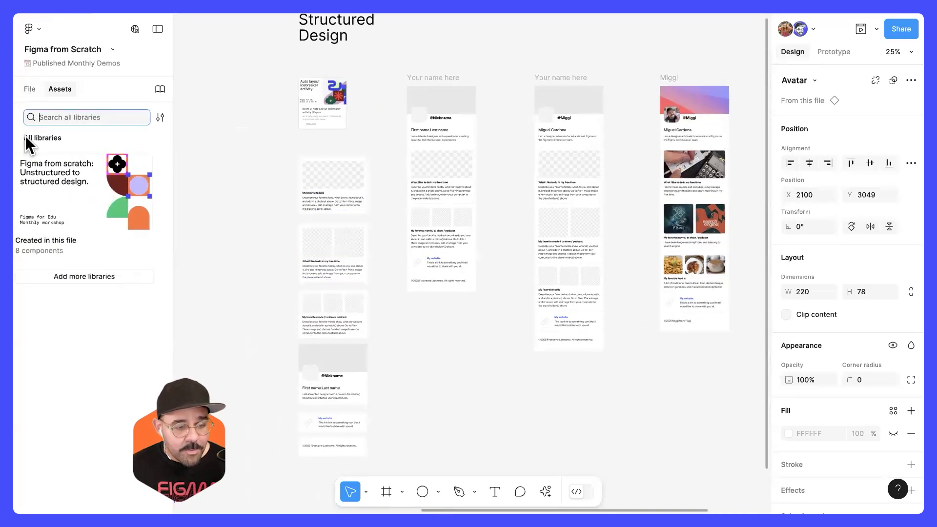
click(31, 87)
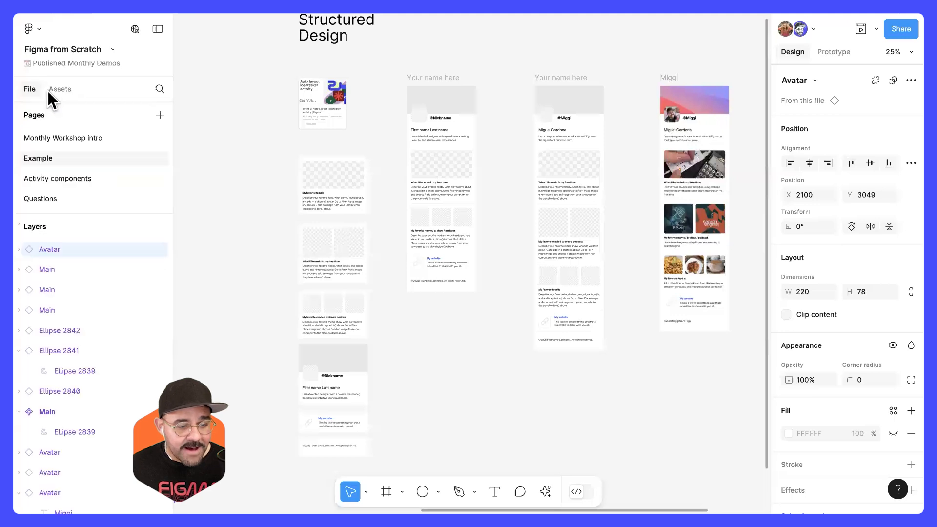
click(69, 177)
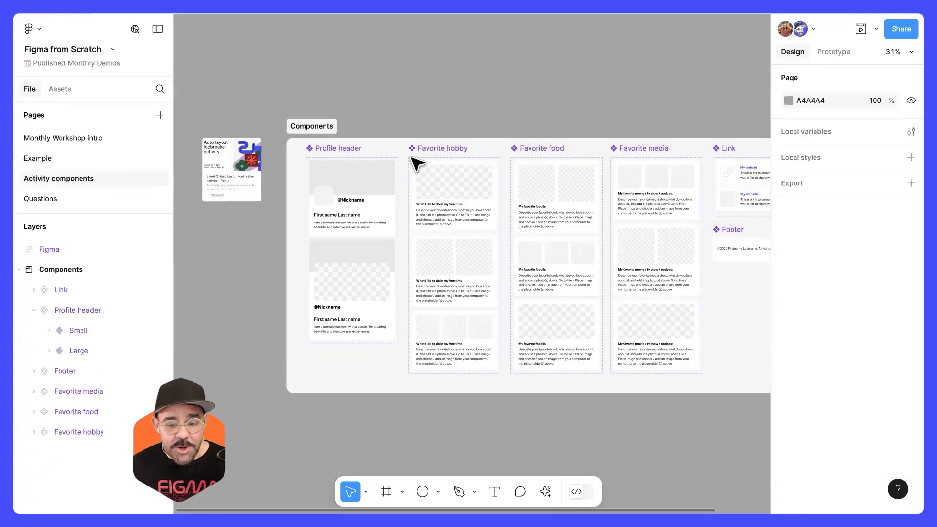
Step: Inspect the Small variant of the Profile header component and the one-image variant of Favorite hobby
drag(446, 444, 403, 432)
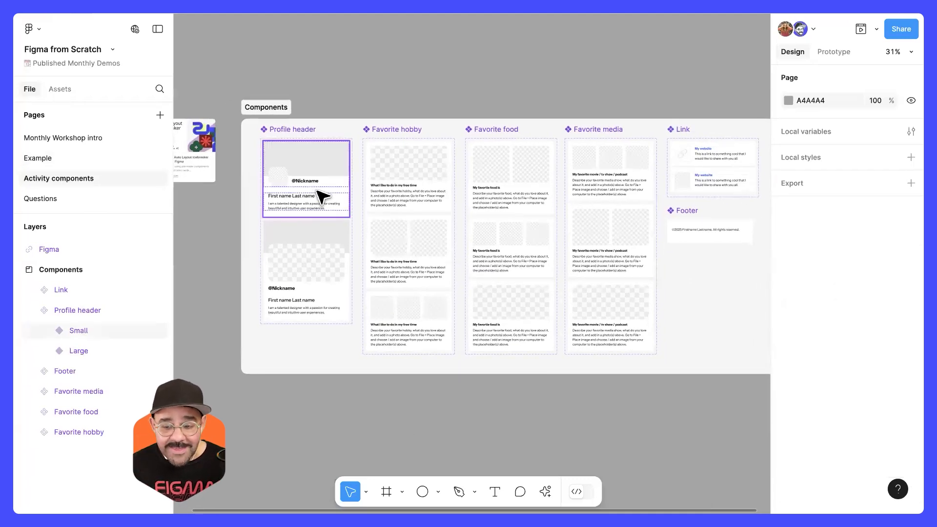
click(334, 197)
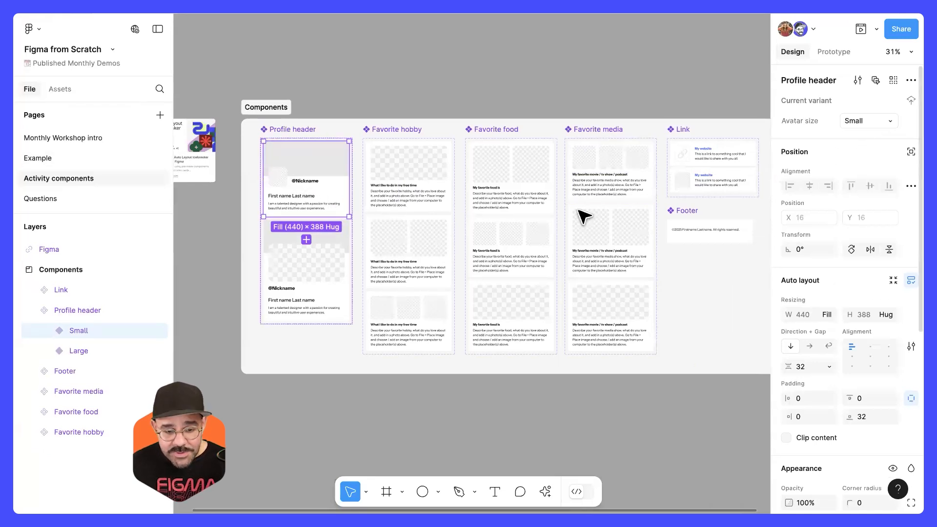
click(402, 198)
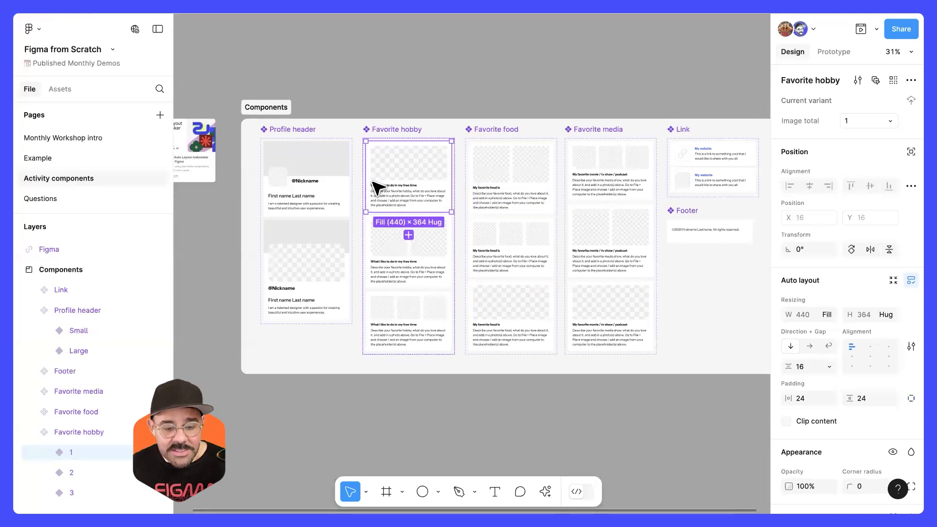
Step: Inspect the text properties linked to the title and description in the one-image Favorite hobby variant
scroll(383, 184, up, 5)
double_click(408, 194)
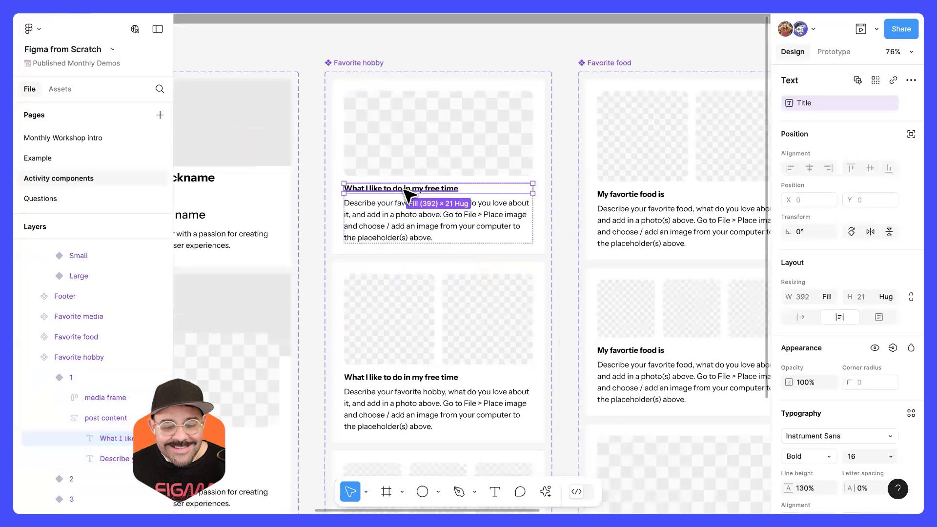
click(403, 218)
click(408, 189)
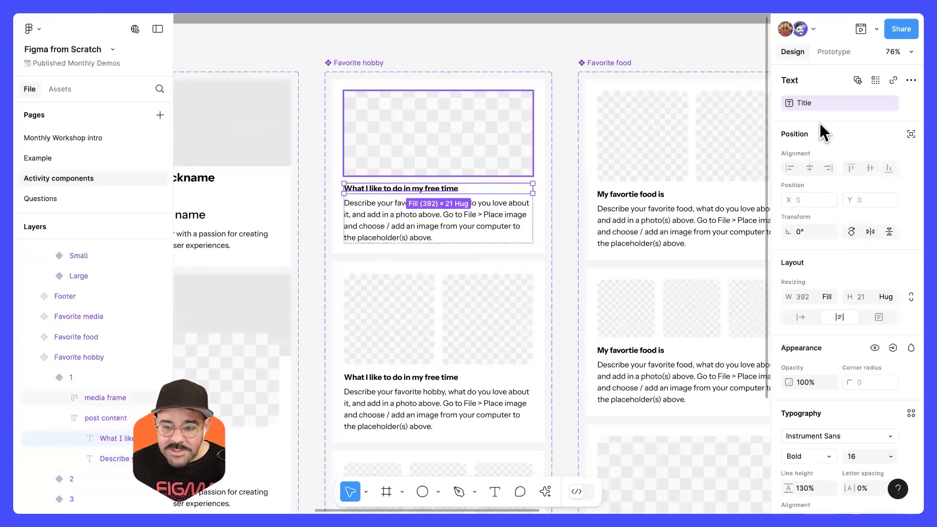
click(483, 222)
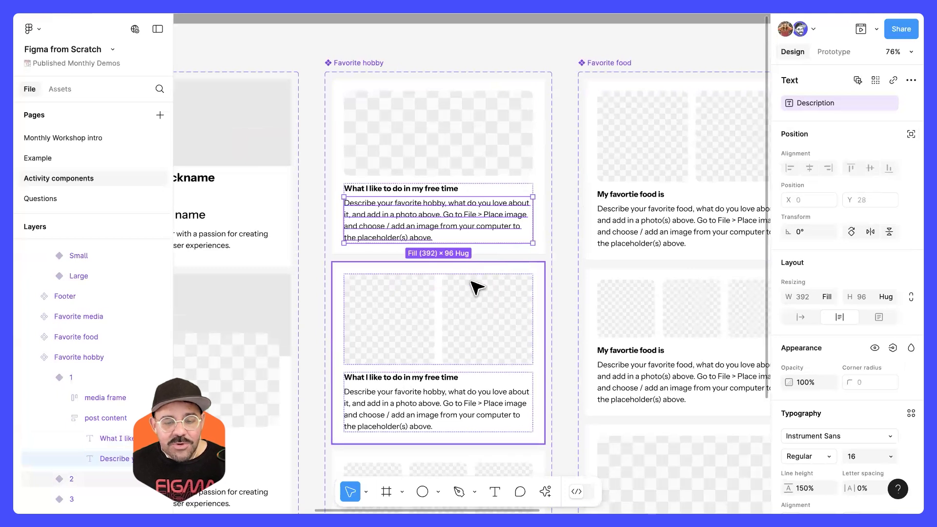
scroll(477, 288, down, 5)
key(Escape)
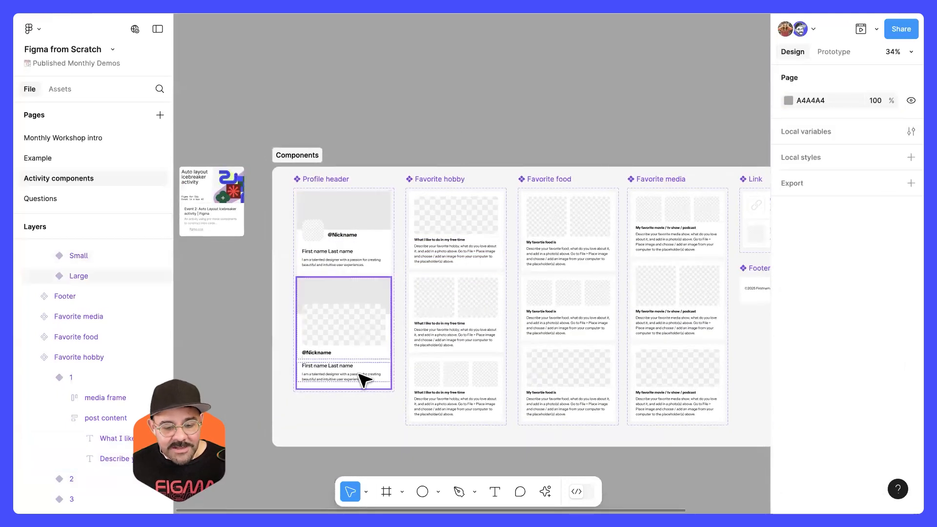
Step: Return to the Example page and bring the Structured Design card blocks and profile frames into view
scroll(361, 376, down, 1)
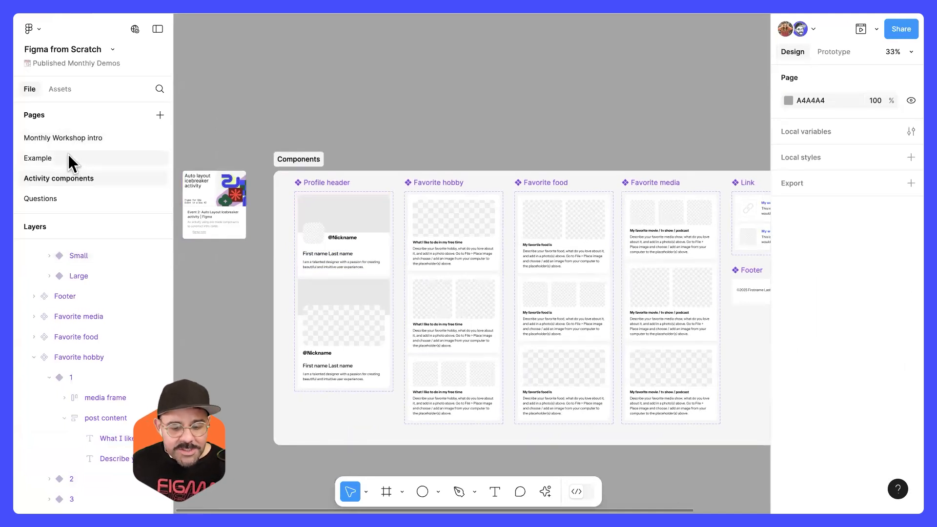
scroll(552, 267, right, 3)
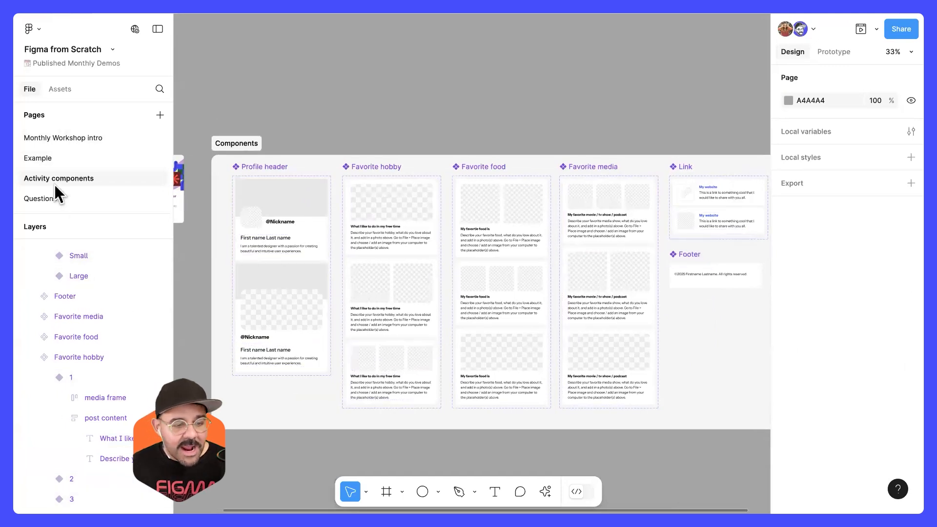
click(63, 159)
drag(365, 217, 392, 266)
scroll(362, 256, up, 5)
drag(370, 229, 402, 122)
scroll(377, 240, down, 5)
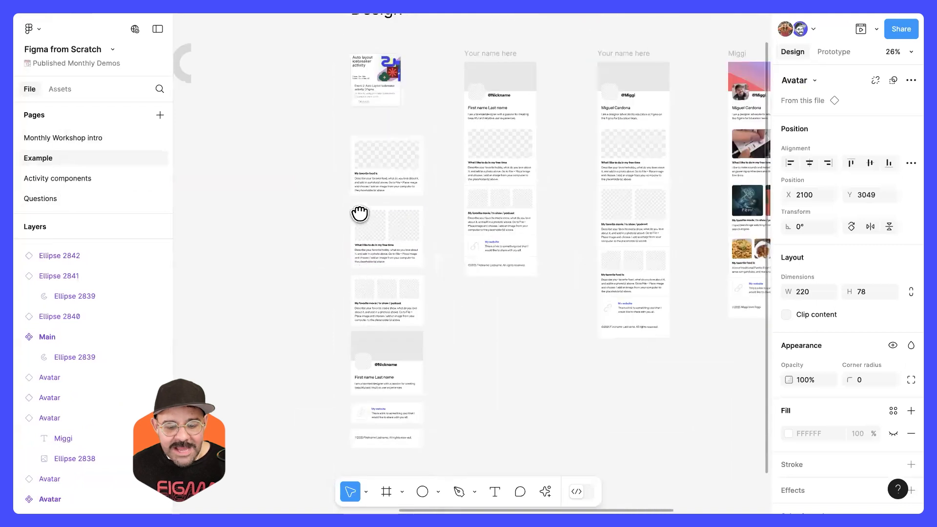
drag(360, 213, 365, 151)
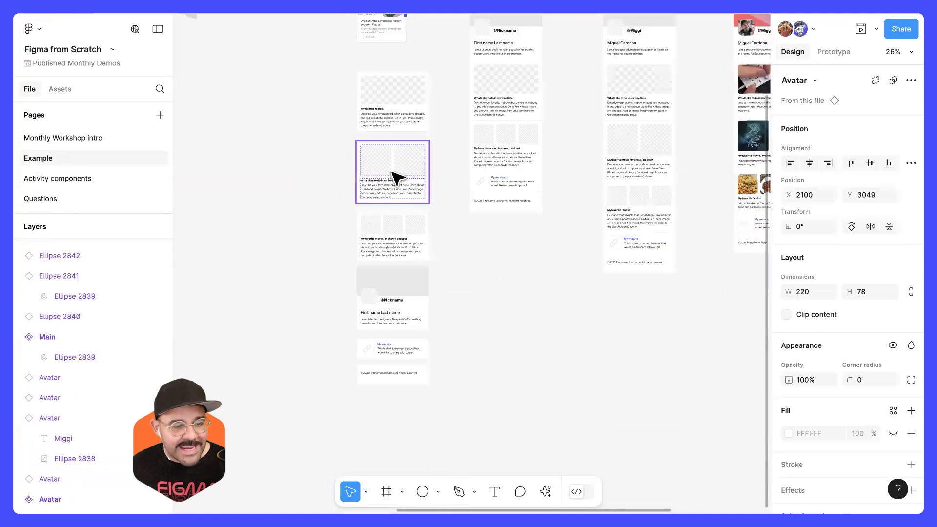
Step: Place Favorite food and Profile header instances from this file's components on an empty canvas area, with the header directly above the food block
click(60, 88)
click(74, 196)
click(92, 176)
click(87, 172)
drag(89, 198, 517, 312)
scroll(496, 243, down, 3)
drag(463, 196, 457, 361)
drag(458, 360, 461, 197)
scroll(457, 230, up, 5)
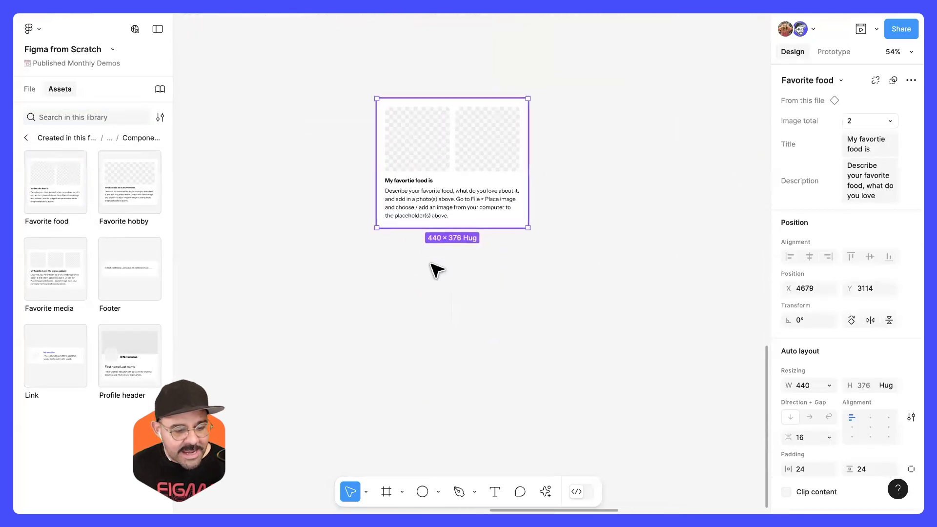
scroll(437, 270, up, 2)
drag(117, 360, 443, 147)
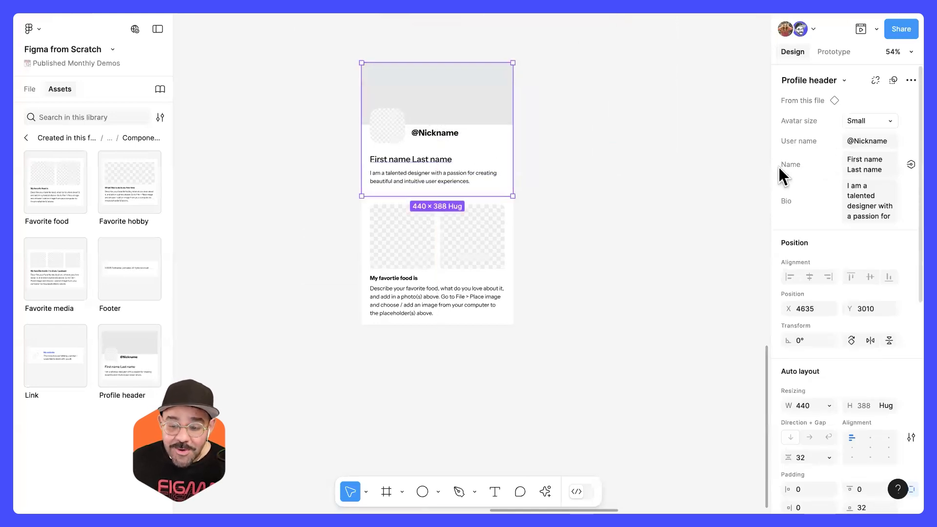
Step: Widen the properties area and fill in the Profile header's User name and Name properties with the designer's nickname and full name
drag(770, 173, 716, 180)
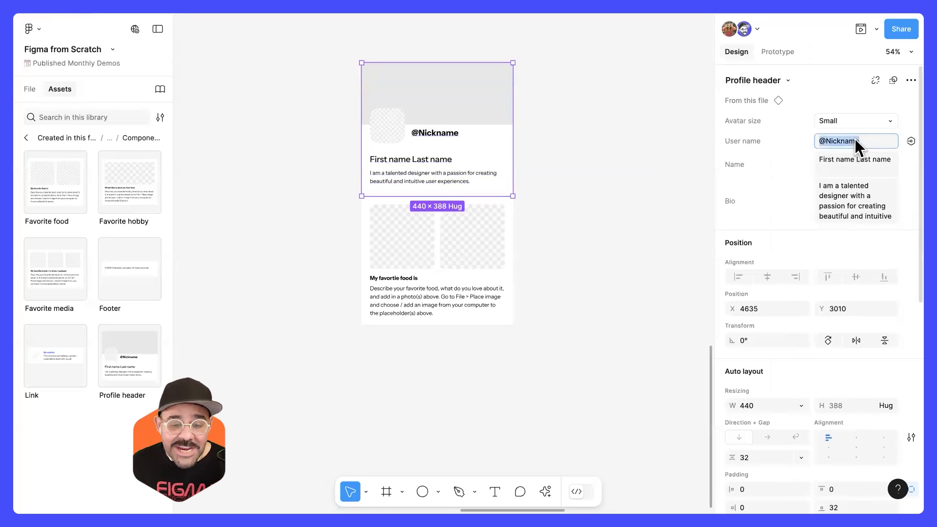
text(@miggi)
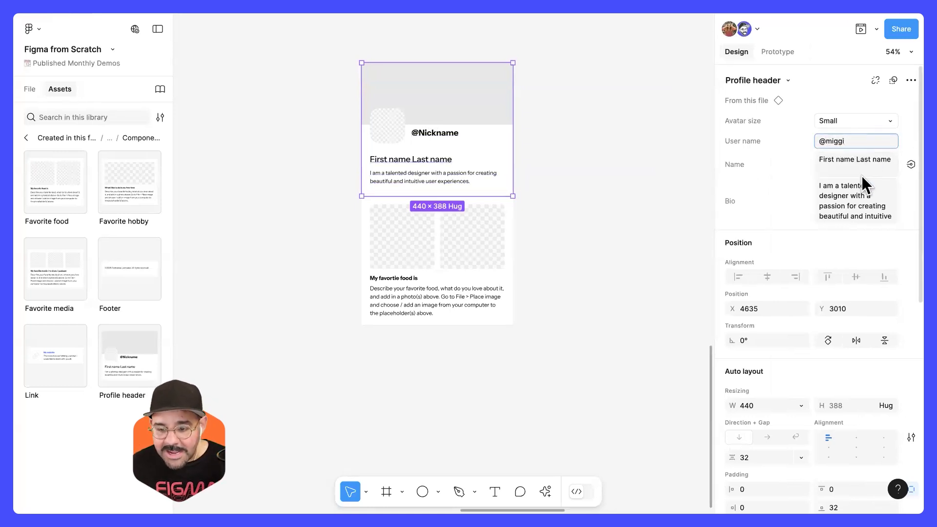
click(854, 161)
key(ctrl+a)
text(Miguel)
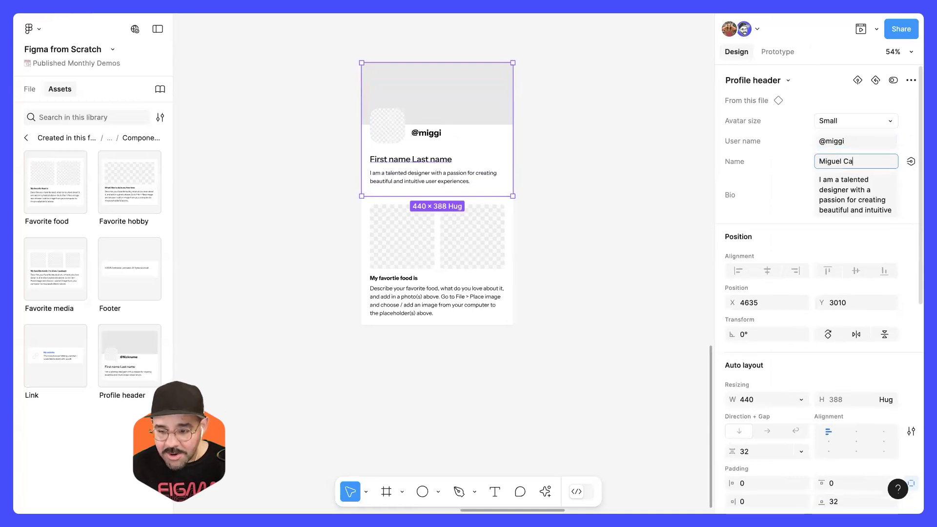
click(648, 197)
Step: Duplicate the Favorite food block and position the copy beneath the original, in line with the profile header
mouse_move(444, 238)
mouse_down()
mouse_move(441, 262)
mouse_move(441, 243)
mouse_up()
alt+shift+drag(442, 252, 463, 389)
drag(466, 329, 490, 220)
alt+shift+drag(478, 269, 479, 408)
click(600, 332)
scroll(600, 333, down, 3)
mouse_move(493, 235)
mouse_down()
mouse_move(508, 244)
mouse_move(456, 259)
mouse_move(458, 268)
mouse_move(454, 251)
mouse_move(495, 253)
mouse_up()
scroll(445, 202, up, 5)
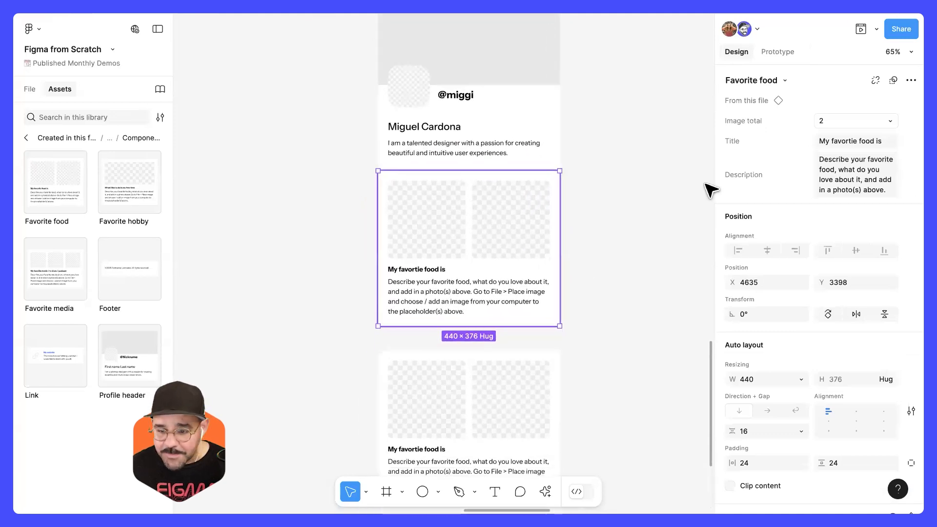
Step: Set the page background to the grey BABABA so the white blocks stand out
click(706, 184)
click(731, 101)
drag(563, 125, 563, 156)
click(702, 103)
Step: Stack three Favorite food blocks flush beneath the profile header, adding a third copy at the bottom
drag(587, 211, 535, 257)
drag(392, 287, 411, 281)
drag(443, 314, 449, 239)
drag(409, 353, 408, 342)
drag(458, 239, 431, 337)
scroll(431, 342, down, 3)
drag(434, 372, 435, 348)
click(542, 180)
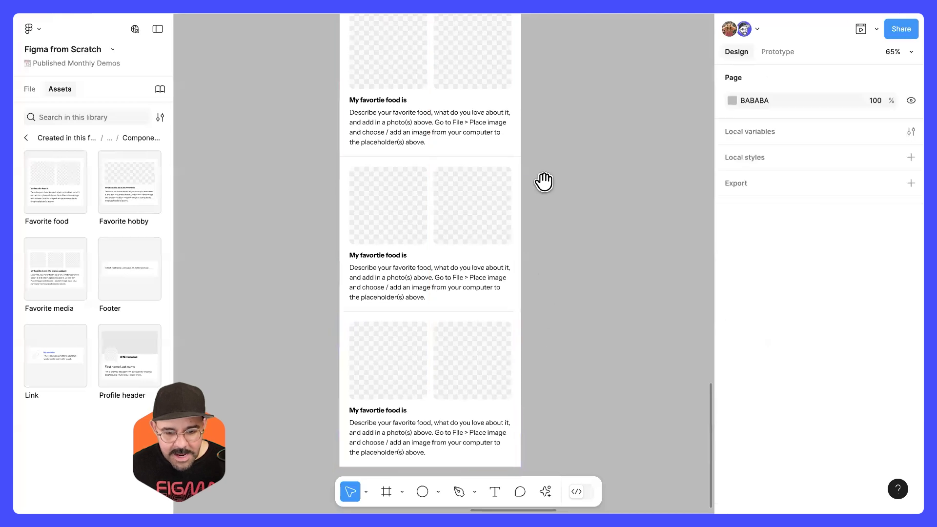
Step: Wrap the profile header and the three Favorite food blocks in one vertical auto layout frame
scroll(537, 244, up, 5)
drag(481, 147, 534, 142)
key(ctrl+z)
scroll(531, 225, down, 3)
scroll(542, 262, down, 2)
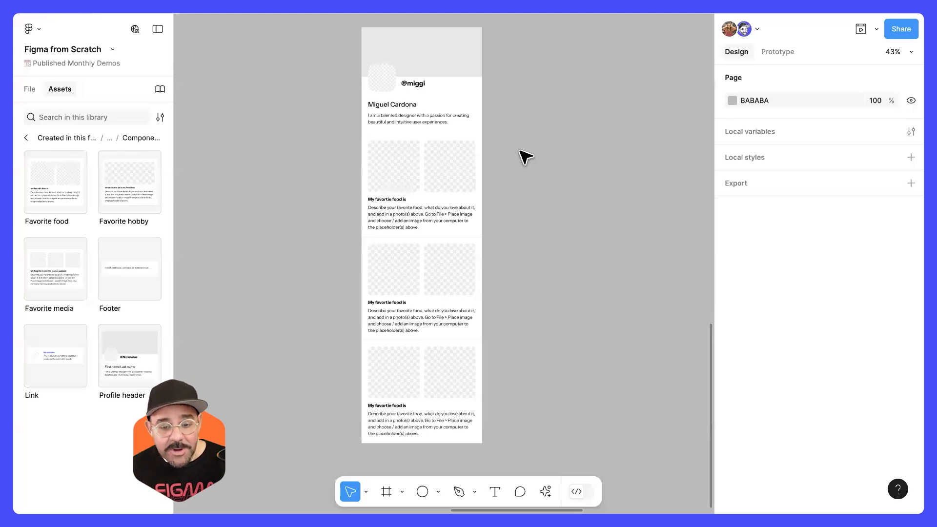
drag(520, 83, 412, 395)
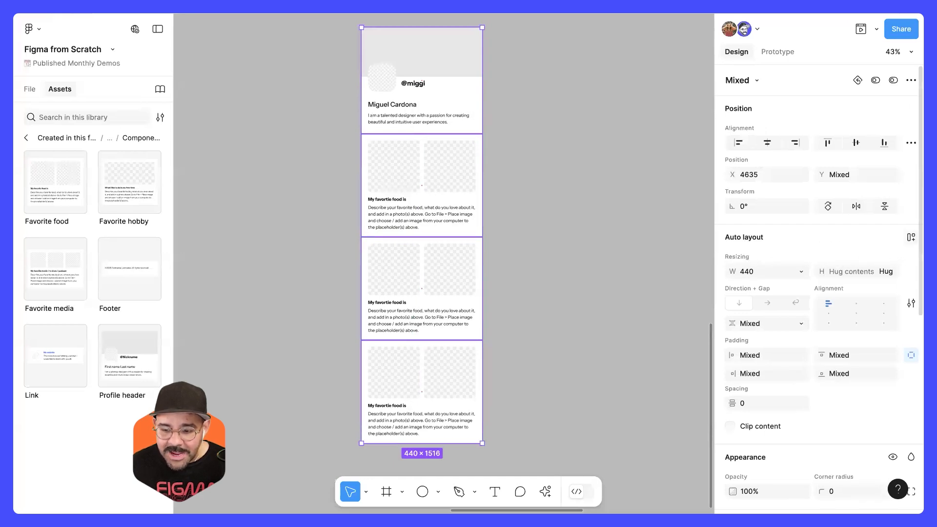
click(911, 238)
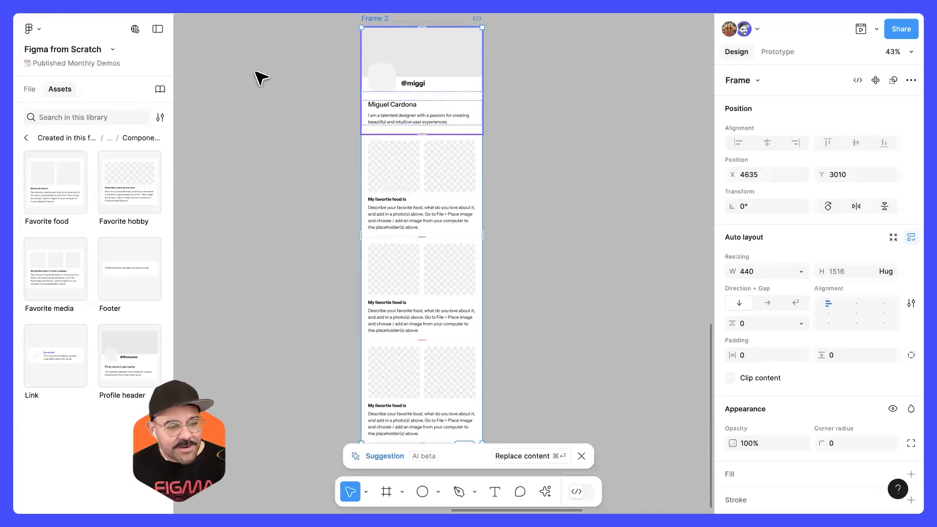
Step: Show the file's layers, try a different gap between the blocks of Frame 2, and undo the spacing change
click(32, 89)
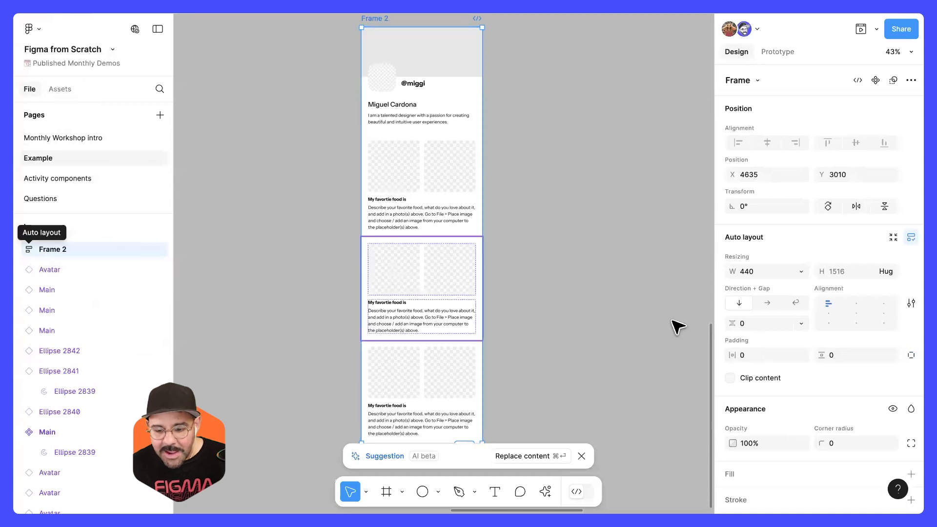
mouse_move(732, 323)
mouse_down()
mouse_move(756, 323)
mouse_move(743, 323)
mouse_up()
key(ctrl+z)
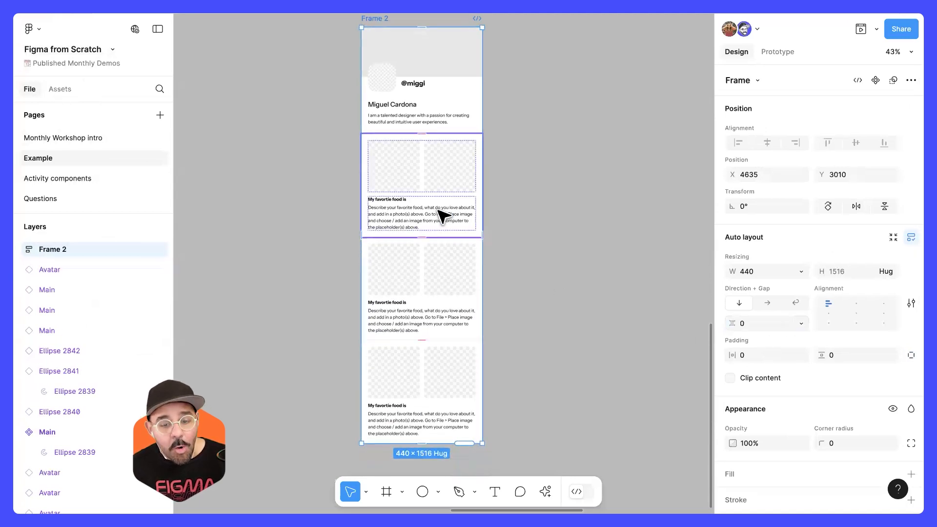
click(550, 97)
scroll(546, 102, up, 2)
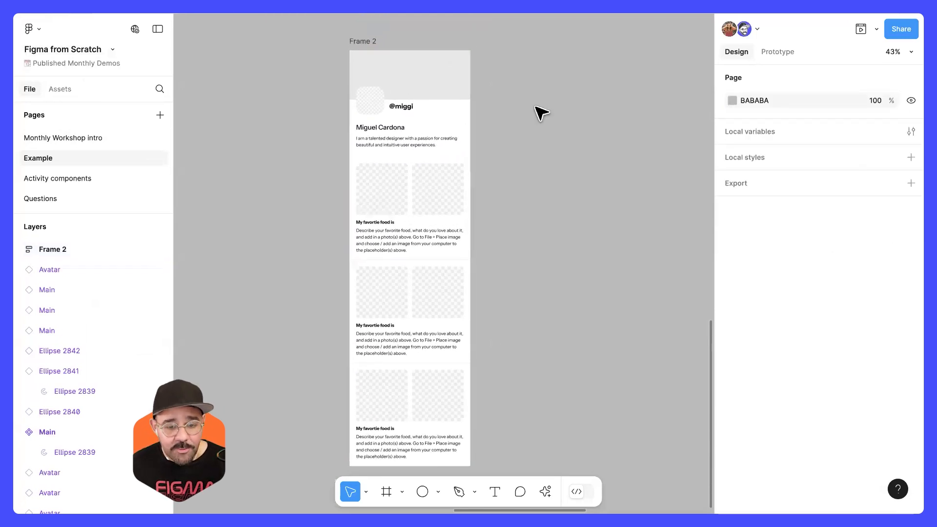
Step: Switch Frame 2 to a horizontal auto layout flow and widen it to about 1683
click(362, 42)
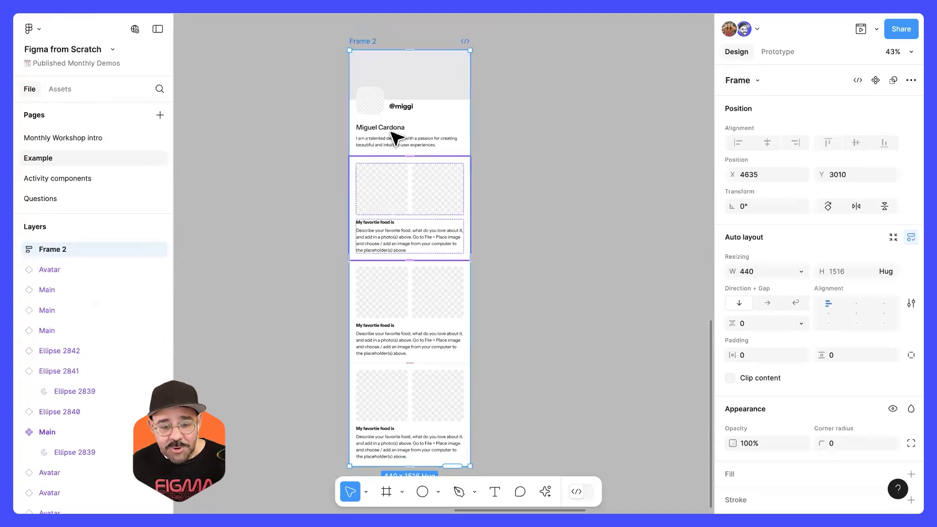
click(768, 304)
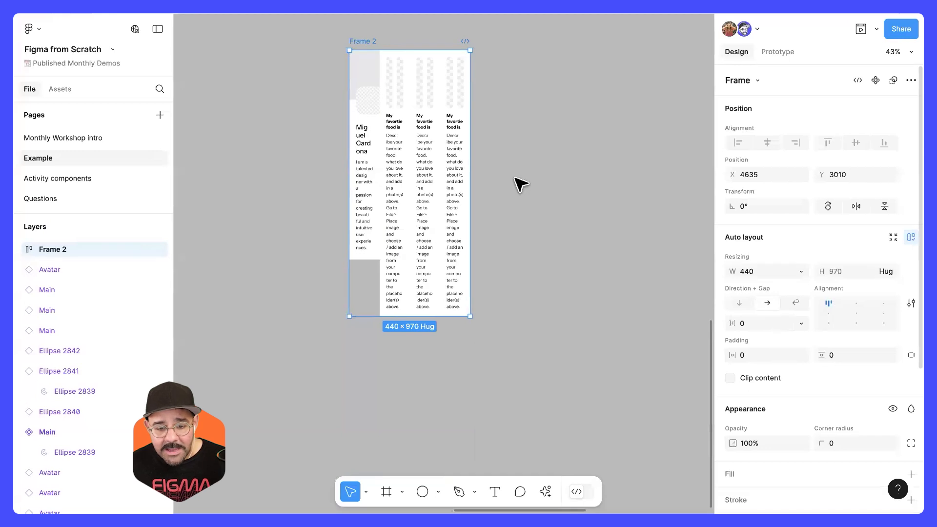
drag(469, 211, 634, 217)
Step: Set Frame 2 to a vertical auto layout flow and narrow it to about 511 wide
click(739, 303)
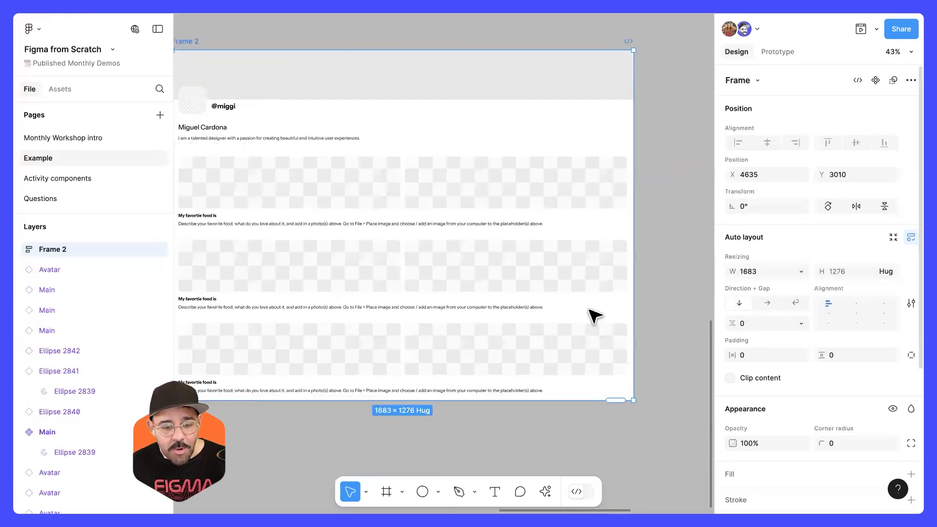
drag(667, 360, 345, 367)
scroll(481, 303, left, 5)
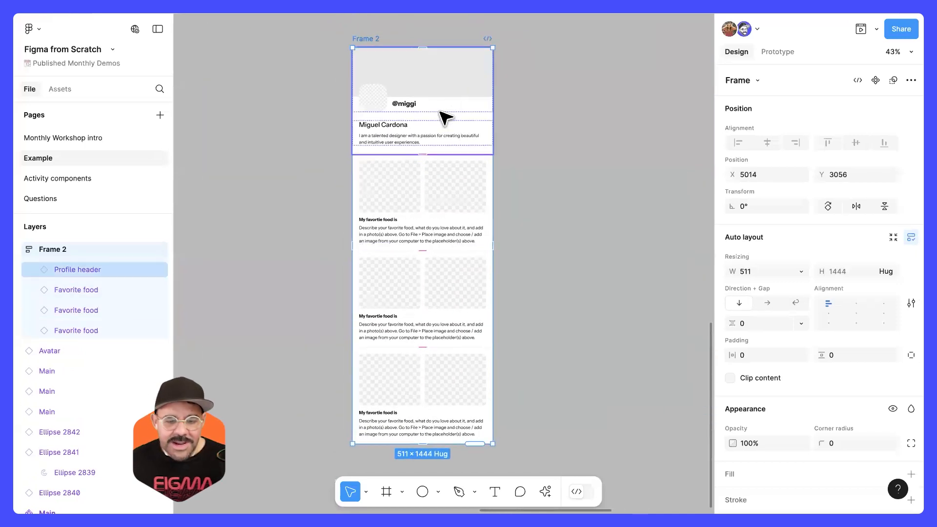
Step: Fill the grey header rectangle inside Frame 2's Profile header instance with a muted red
super+click(427, 73)
click(732, 390)
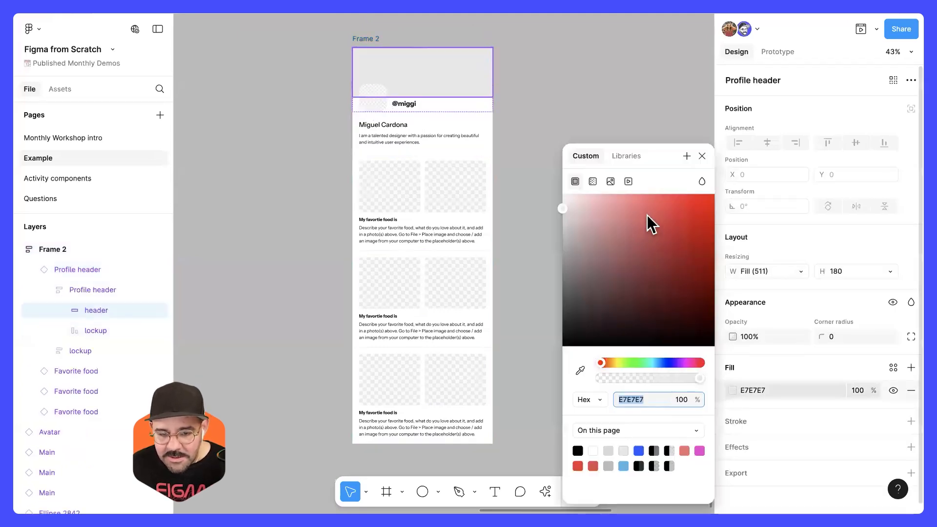
click(647, 215)
click(613, 104)
Step: Move the Profile header down through Frame 2's stack and back to the first position, twice
click(468, 92)
key(Down)
key(Down)
key(Down)
key(Up)
key(Up)
key(Up)
key(Down)
key(Down)
key(Down)
key(Up)
key(Up)
key(Up)
Step: Try a gap of 40 between the blocks of Frame 2, and close the gap back to 0
click(379, 40)
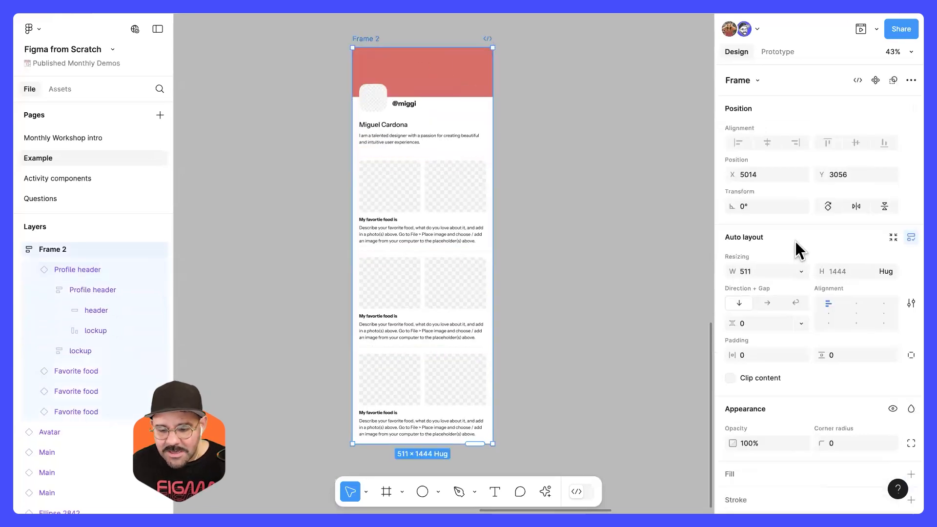
drag(735, 323, 787, 330)
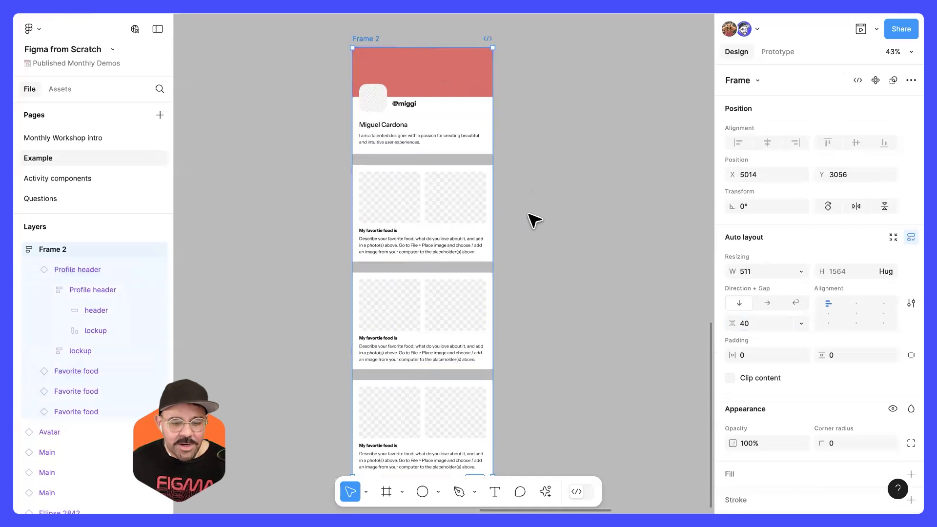
click(561, 210)
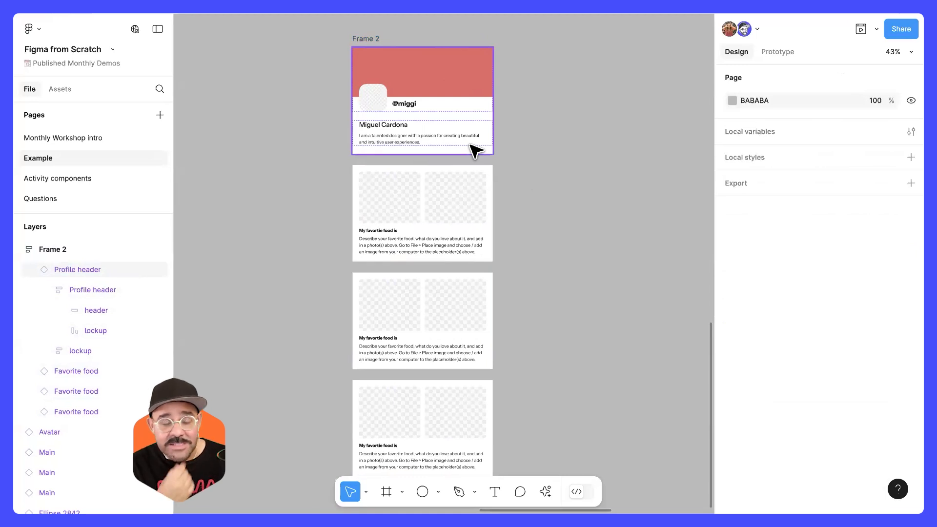
click(367, 39)
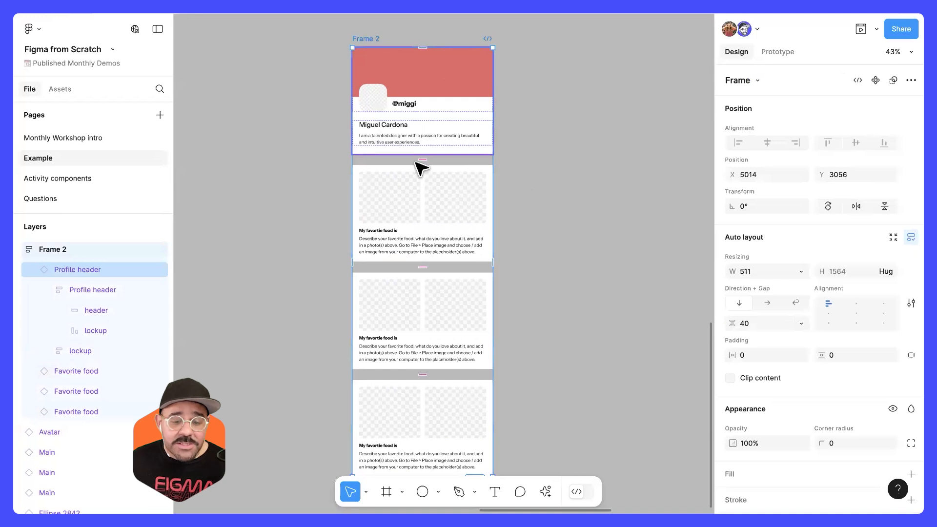
drag(421, 161, 424, 152)
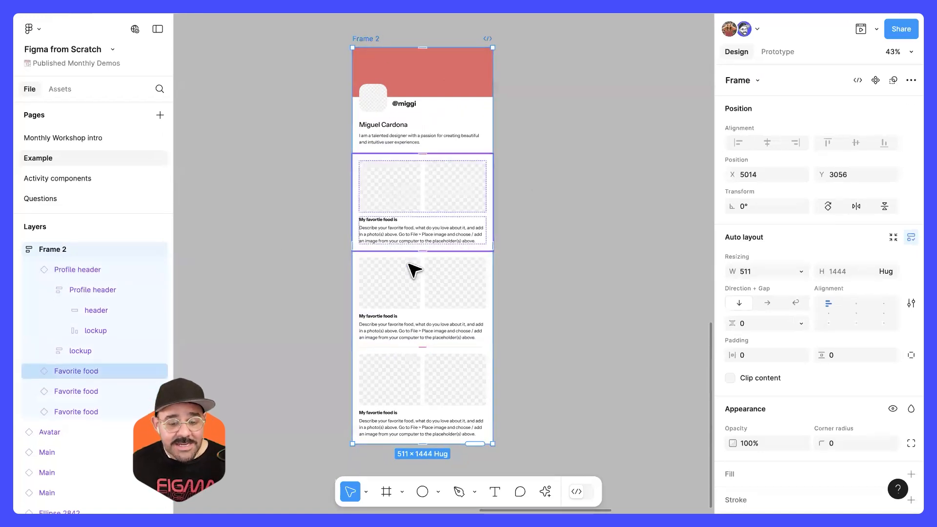
Step: Lengthen the description of the first Favorite food block in Frame 2 by pasting its own text in repeatedly
scroll(416, 240, up, 3)
double_click(415, 236)
key(ctrl+c)
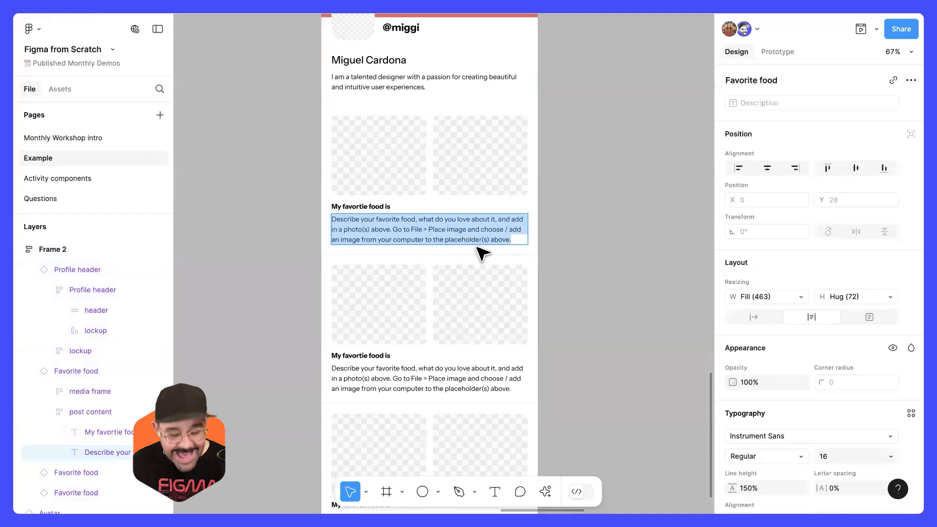
scroll(596, 259, down, 3)
key(ctrl+v)
key(ctrl+v)
key(ctrl+v)
key(ctrl+v)
scroll(600, 274, down, 2)
key(ctrl+v)
key(ctrl+v)
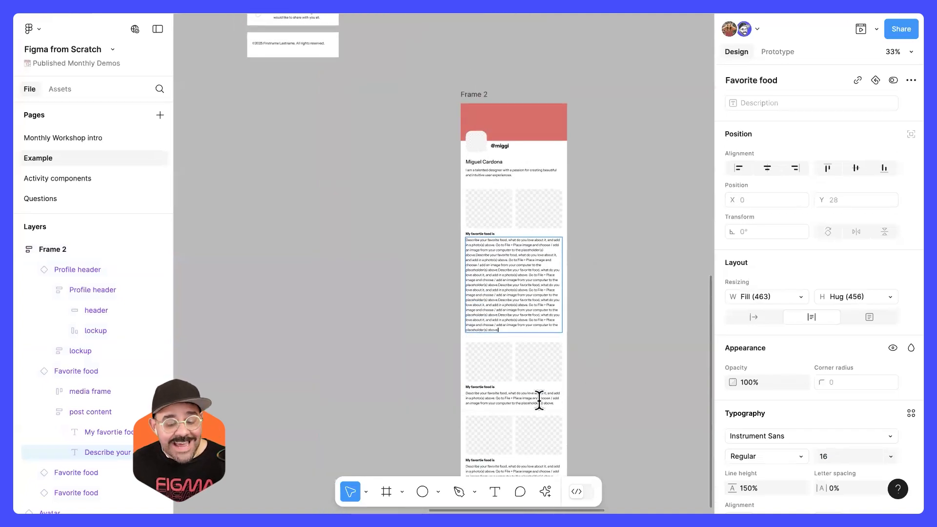
scroll(642, 356, right, 5)
scroll(643, 356, down, 2)
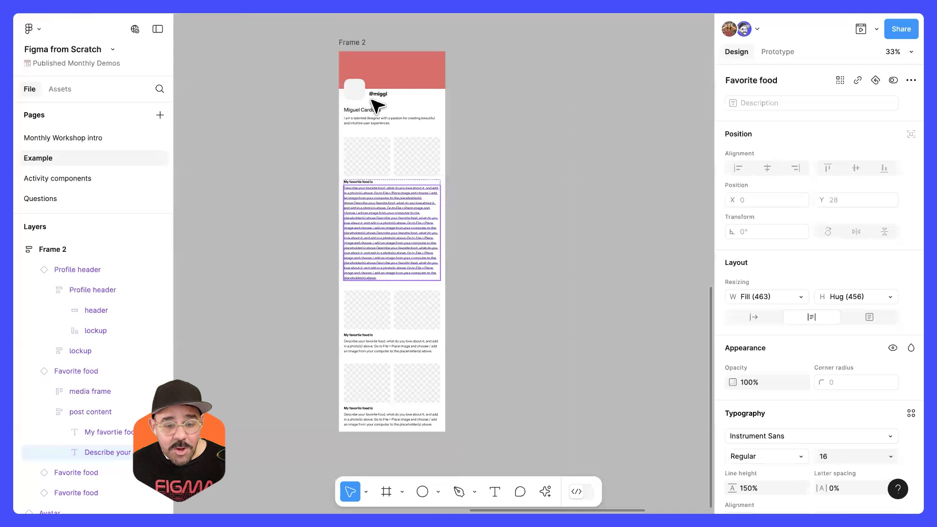
Step: Duplicate Frame 2 beside the original and break the copy apart into loose component instances without auto layout
click(359, 42)
key(ctrl+d)
key(Return)
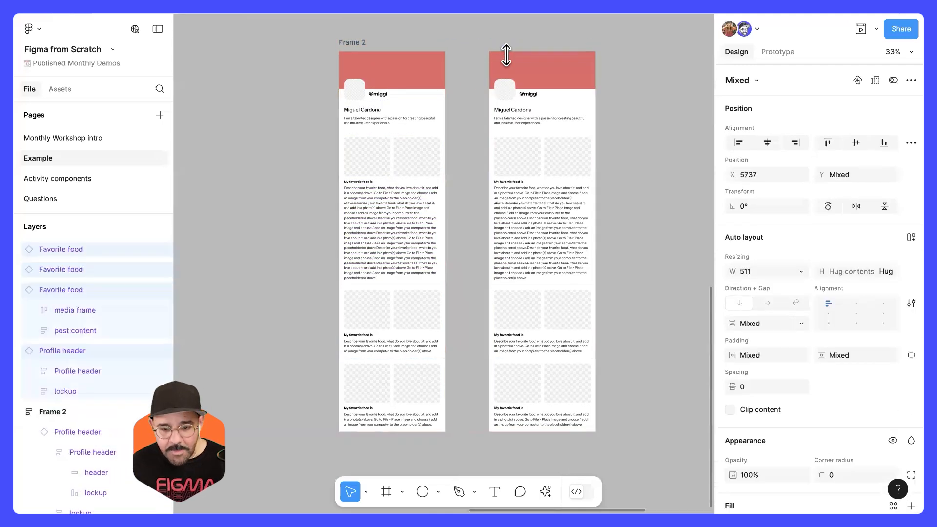
Step: Move the copy's second Favorite food block up over the long description and send it behind the block above
click(548, 264)
scroll(550, 265, up, 2)
drag(545, 359, 542, 305)
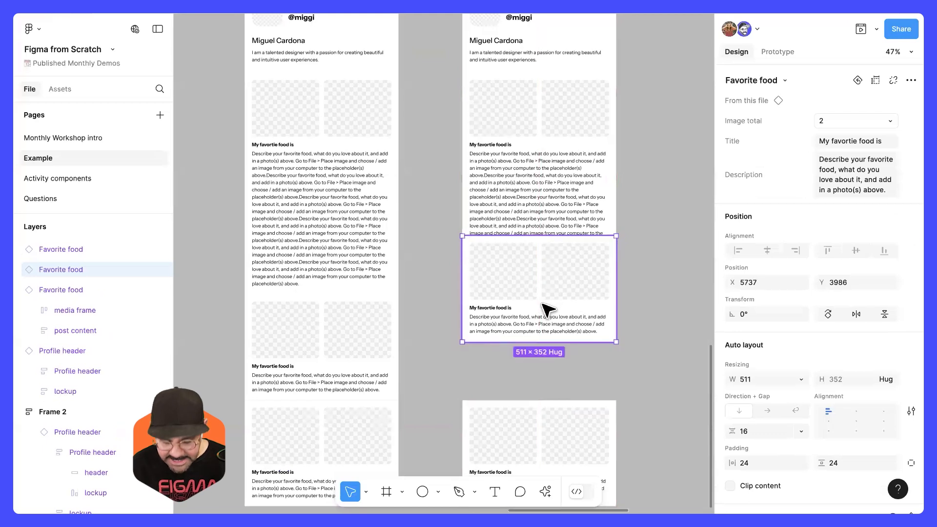
key(p)
key(v)
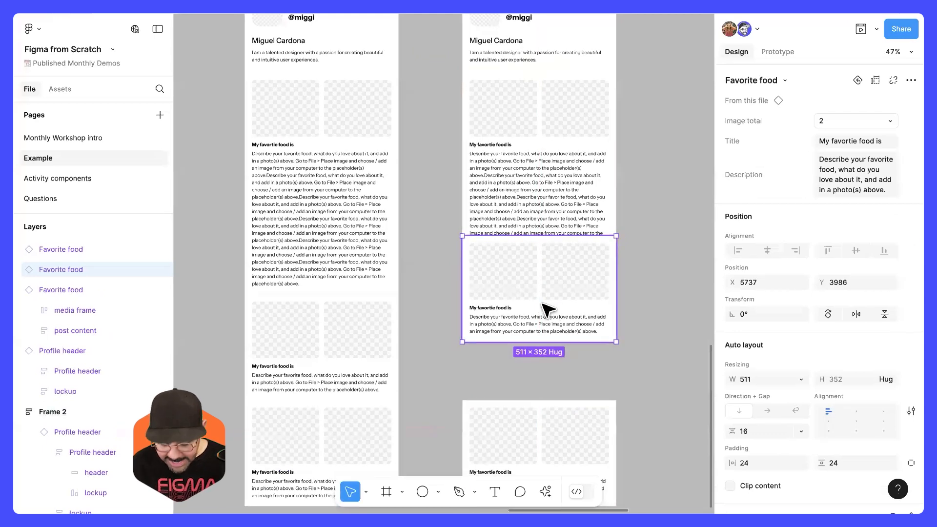
scroll(532, 305, down, 5)
scroll(487, 272, up, 10)
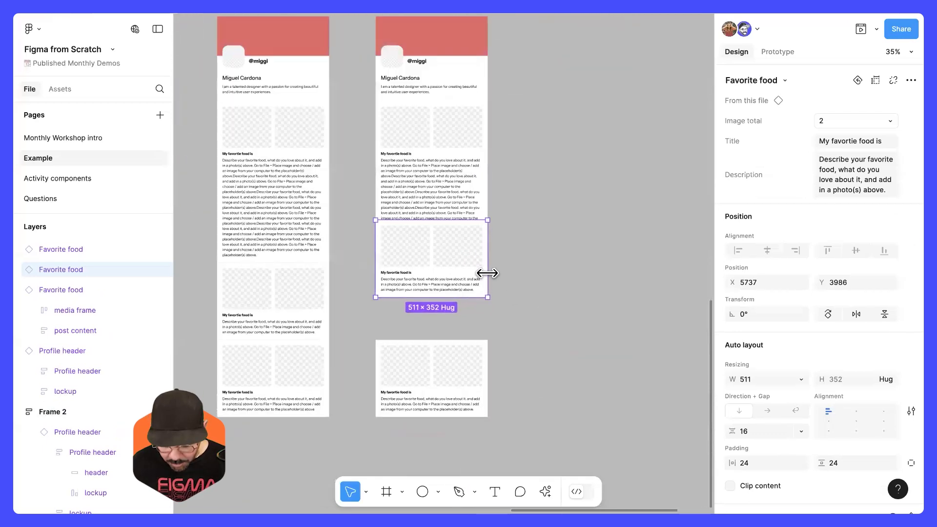
key([)
drag(506, 307, 530, 344)
click(530, 344)
Step: Move the second Favorite food block to just below the long one and shift the third block down, leaving uneven gaps
click(435, 218)
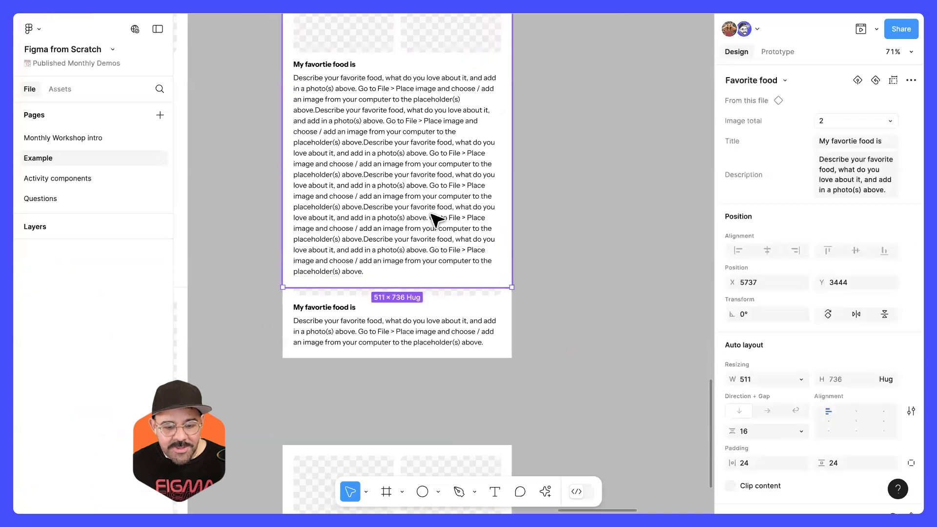
double_click(434, 218)
drag(448, 306, 452, 370)
scroll(450, 378, down, 1)
scroll(464, 334, down, 3)
click(469, 360)
key(shift+Down)
key(shift+Down)
key(shift+Down)
key(shift+Down)
key(shift+Down)
key(shift+Down)
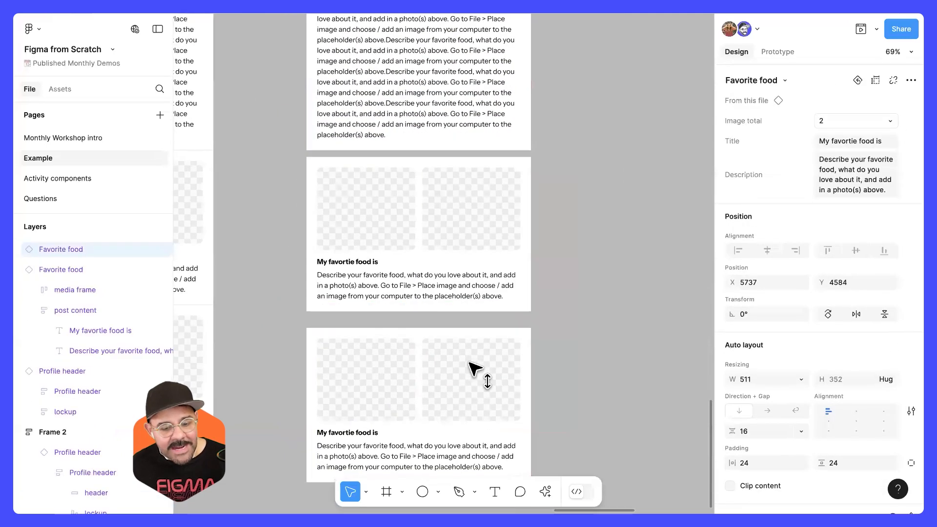
scroll(556, 322, down, 5)
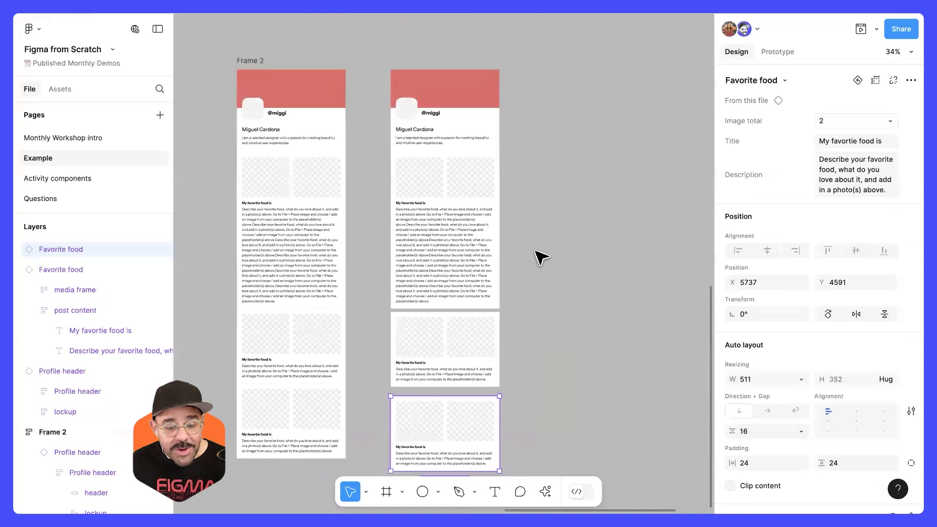
Step: Try wrapping the four unevenly spaced blocks of the copy in an auto layout frame, and undo it
click(522, 153)
drag(534, 83, 437, 471)
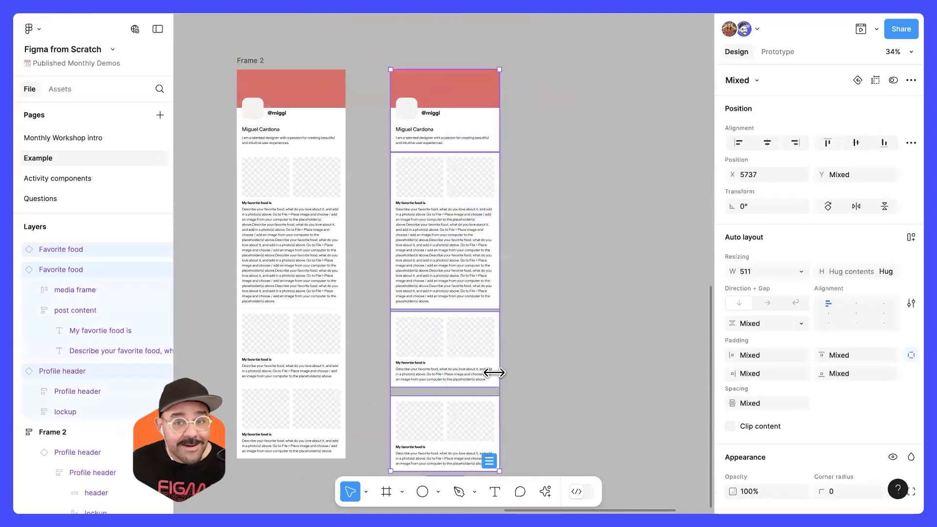
key(shift+a)
key(ctrl+z)
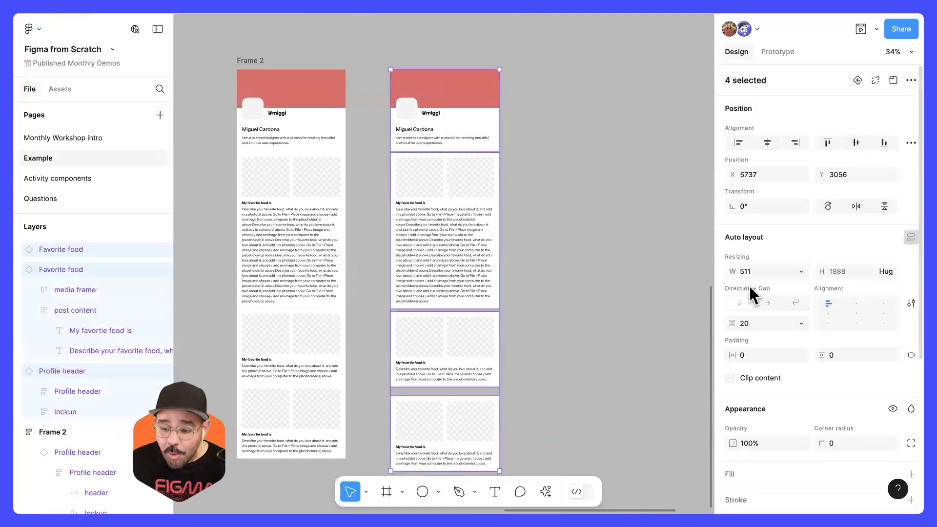
Step: Wrap the four selected blocks in a vertical auto layout frame and close the gaps between them
key(shift+a)
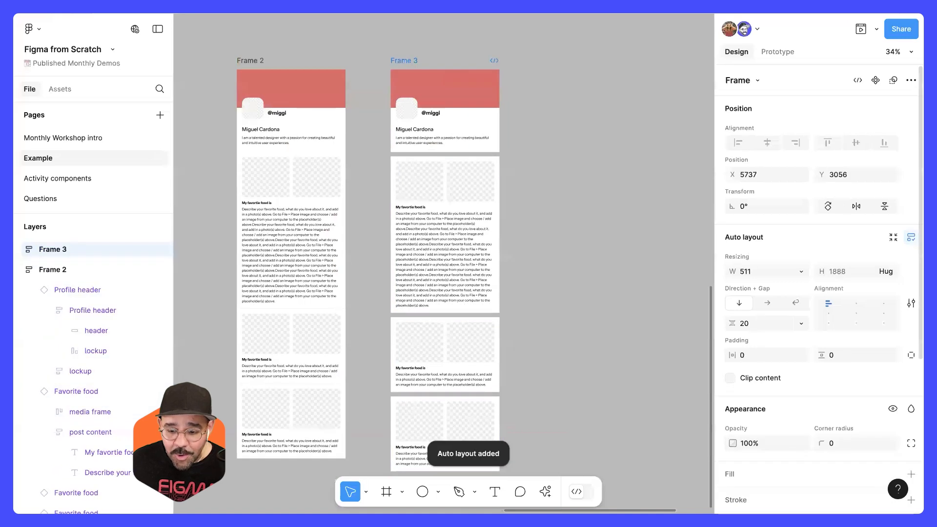
drag(728, 325, 704, 321)
click(596, 268)
Step: Delete the repeated text from Frame 3's first Favorite food description, keeping only the opening up to "placeholder(s)"
ctrl+double_click(437, 270)
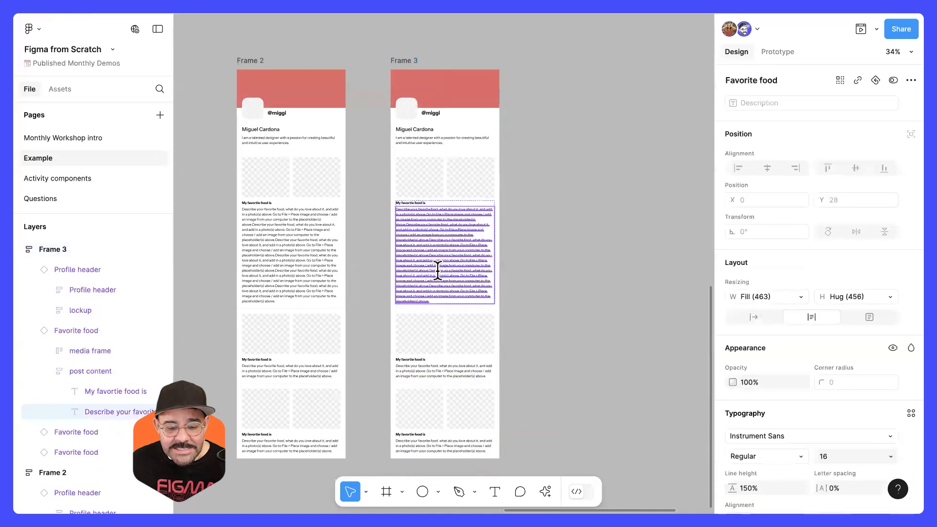
drag(437, 296, 393, 244)
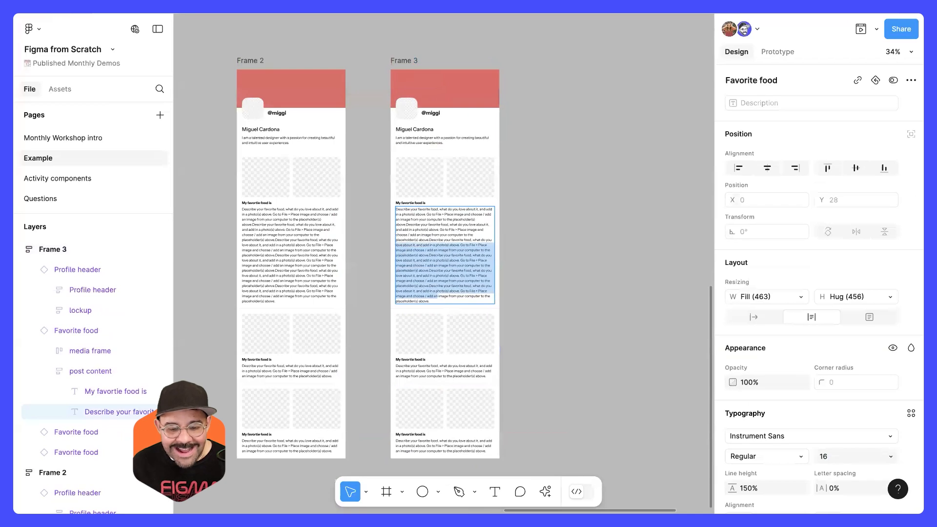
key(BackSpace)
drag(486, 246, 382, 226)
key(BackSpace)
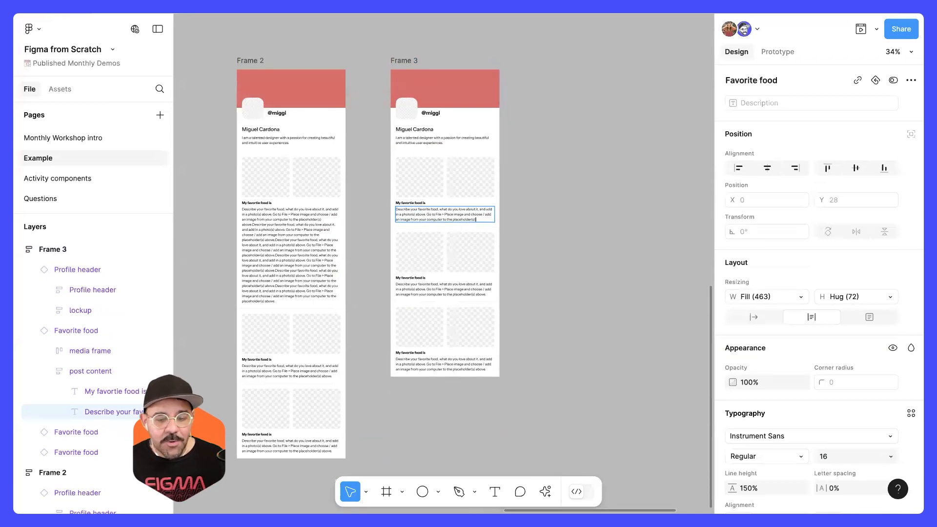
click(598, 201)
Step: Go back to the first "Your name here" profile and inspect its header, hobby, media, link and footer blocks one by one
scroll(543, 237, up, 3)
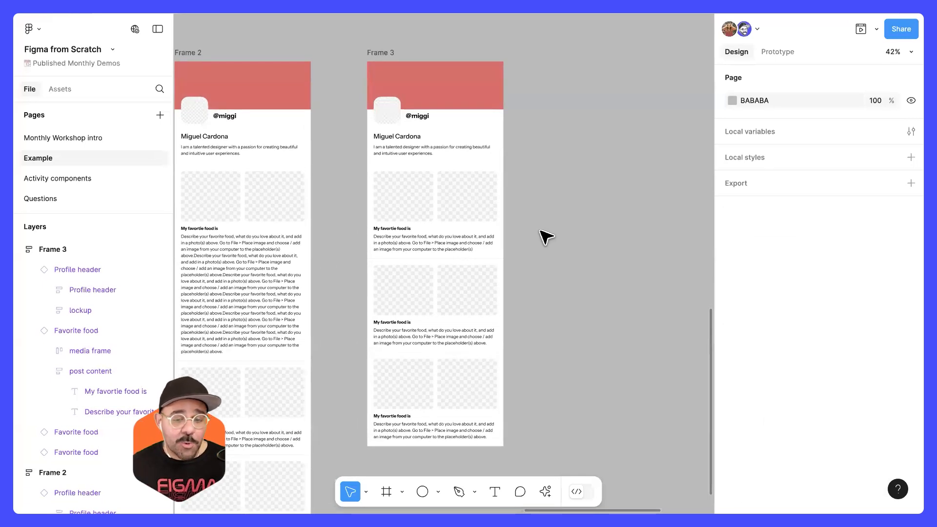
scroll(569, 234, down, 5)
scroll(444, 347, up, 8)
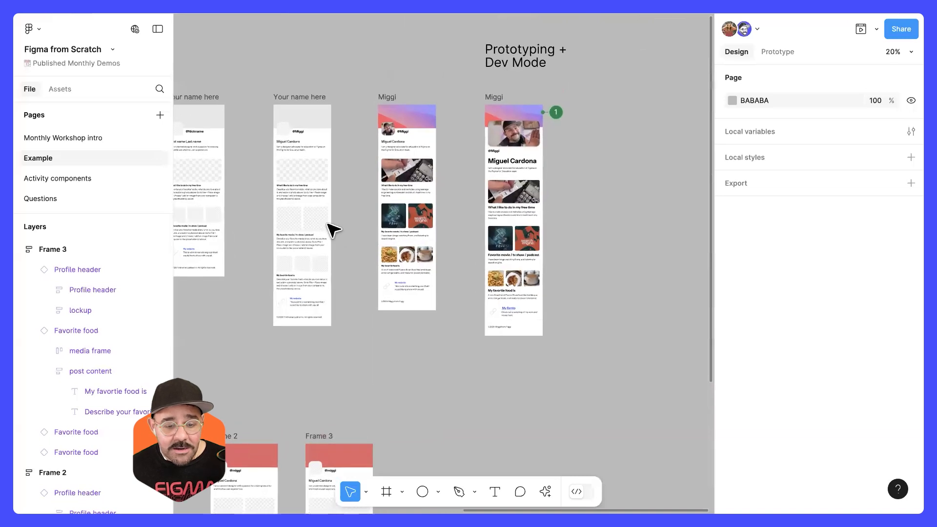
scroll(327, 224, up, 5)
scroll(383, 158, left, 5)
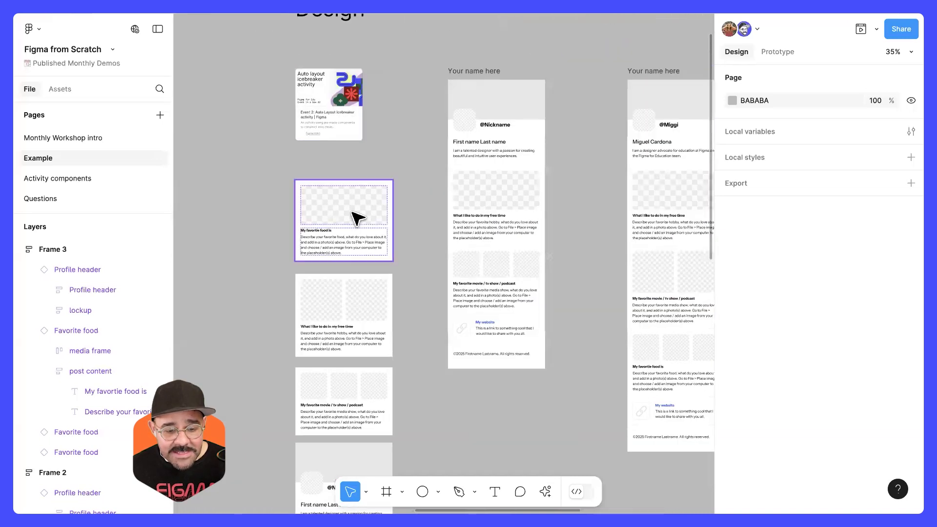
drag(496, 90, 451, 93)
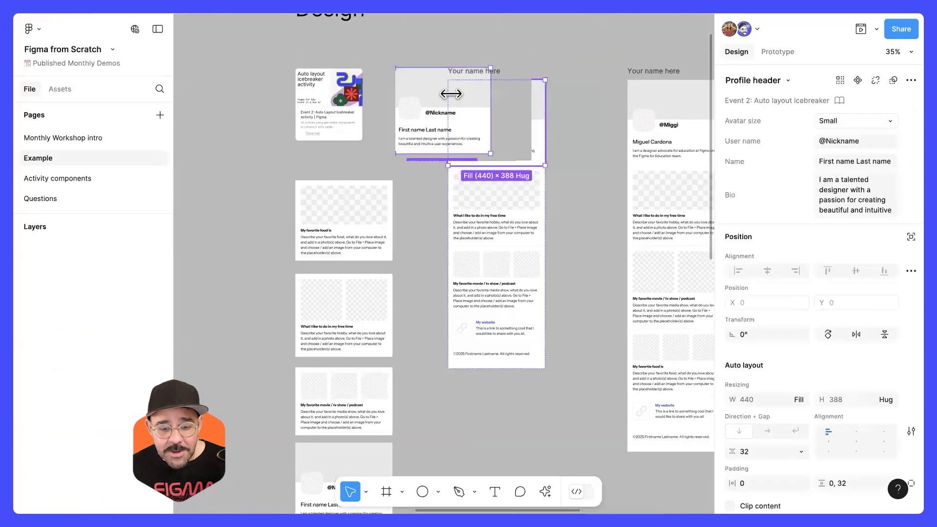
scroll(440, 159, right, 1)
click(457, 184)
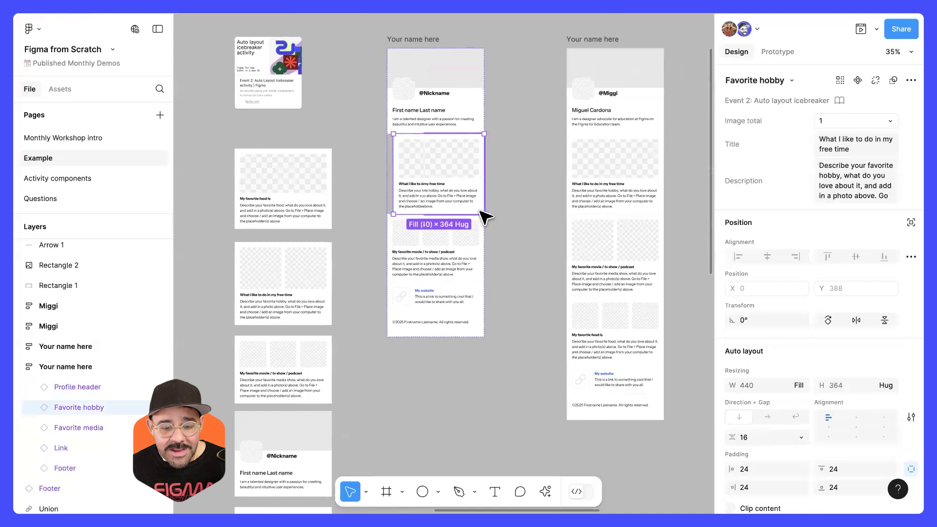
click(454, 254)
click(453, 326)
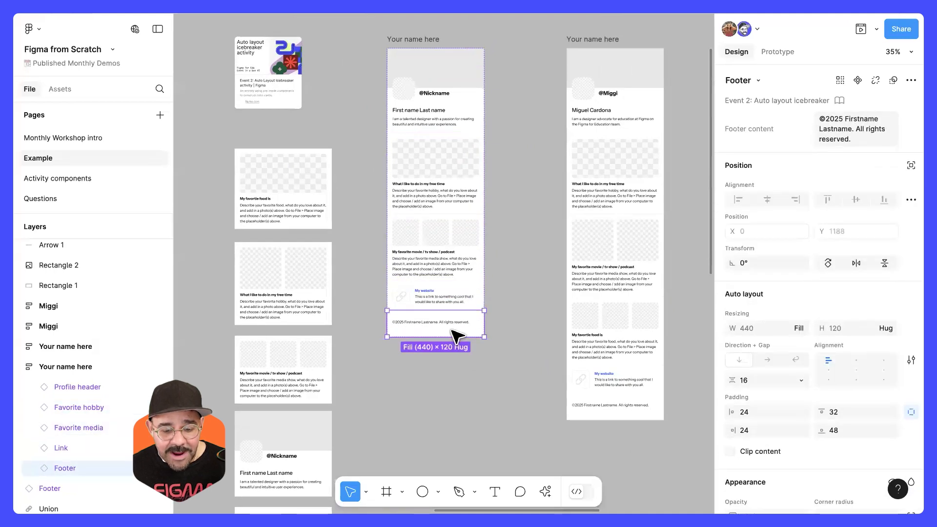
click(447, 298)
click(471, 262)
scroll(459, 213, up, 2)
click(476, 187)
click(448, 104)
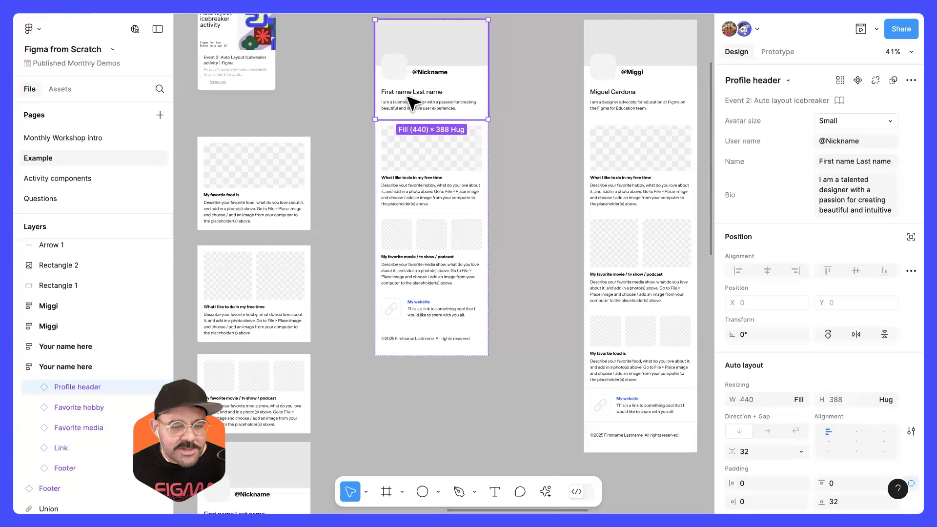
Step: Reorder the Favorite hobby block within the first "Your name here" profile, ending directly below the Favorite media block
click(438, 147)
key(Up)
key(Down)
key(Down)
key(Up)
key(Down)
click(549, 171)
Step: Select the Profile header of the second "Your name here" frame and drill through its nested layers toward the user name
drag(550, 171, 395, 171)
scroll(537, 102, up, 3)
scroll(542, 170, up, 3)
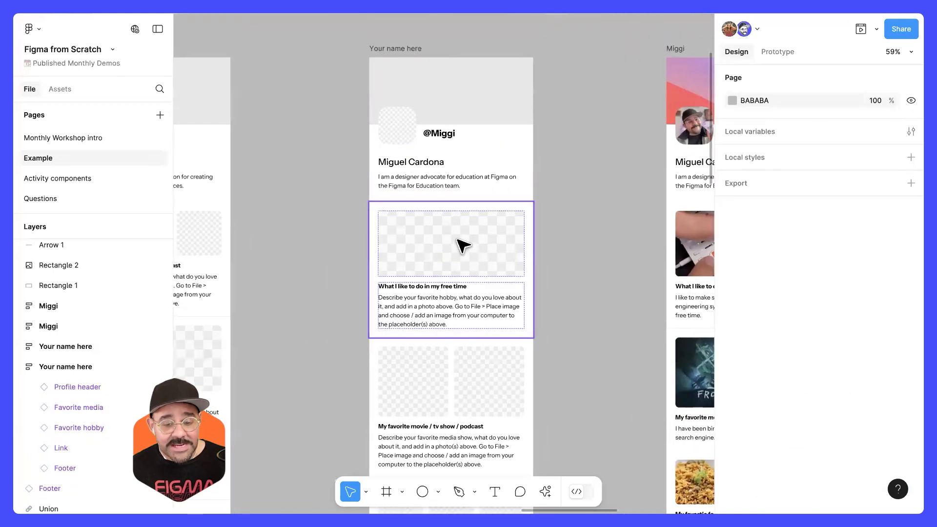
scroll(485, 142, up, 3)
click(476, 125)
scroll(483, 149, up, 2)
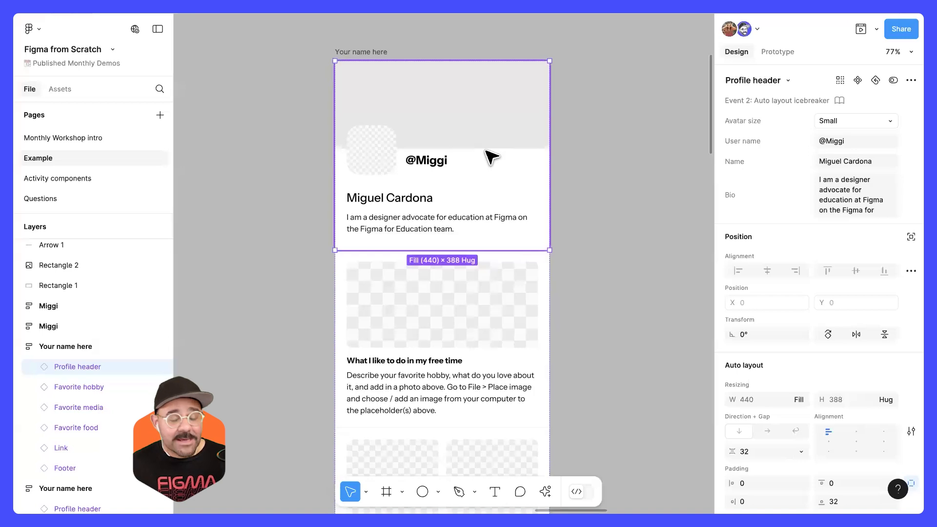
click(613, 228)
scroll(586, 227, right, 2)
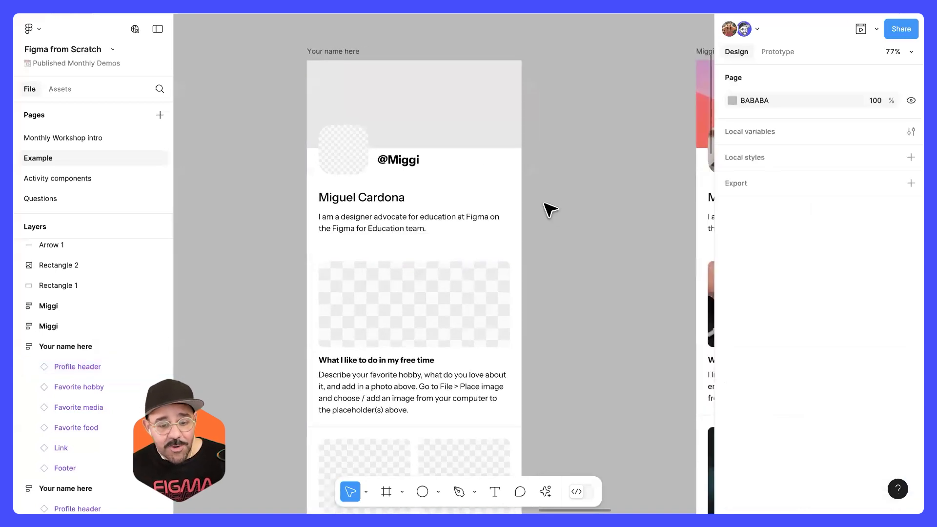
click(416, 161)
click(423, 160)
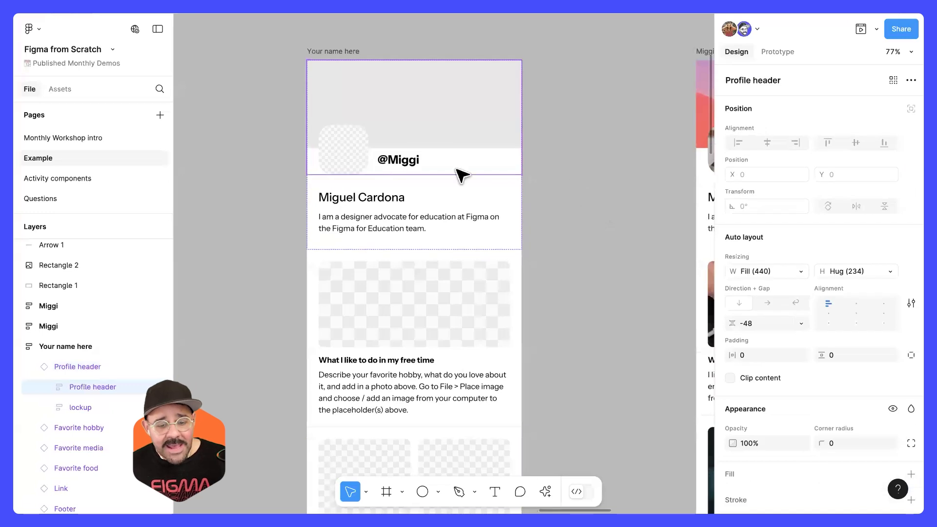
click(416, 161)
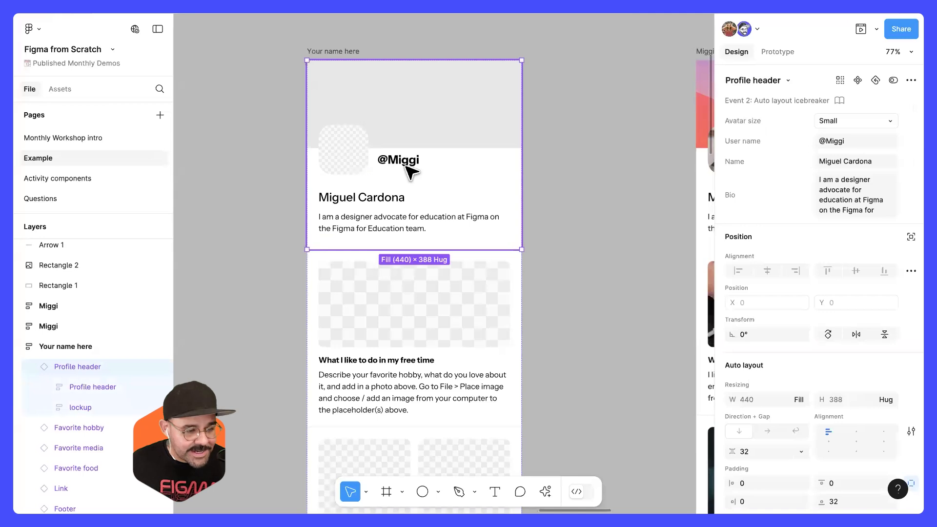
click(412, 166)
click(585, 170)
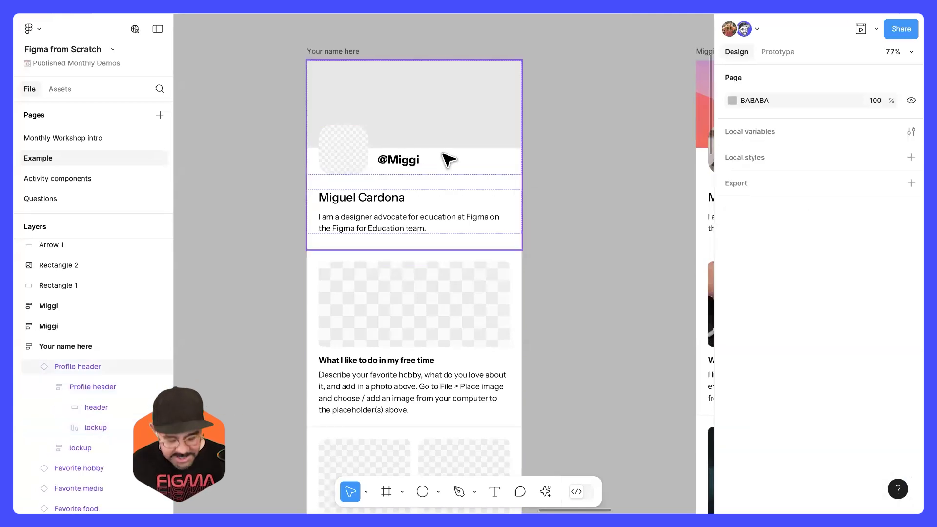
Step: Try entering "asdasd" in the profile header's user name with the Text tool, and undo it
key(t)
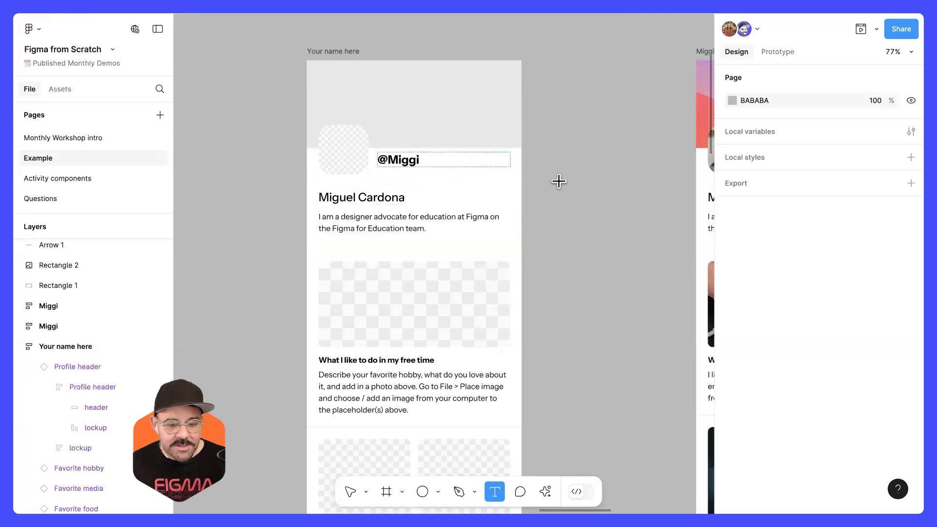
key(v)
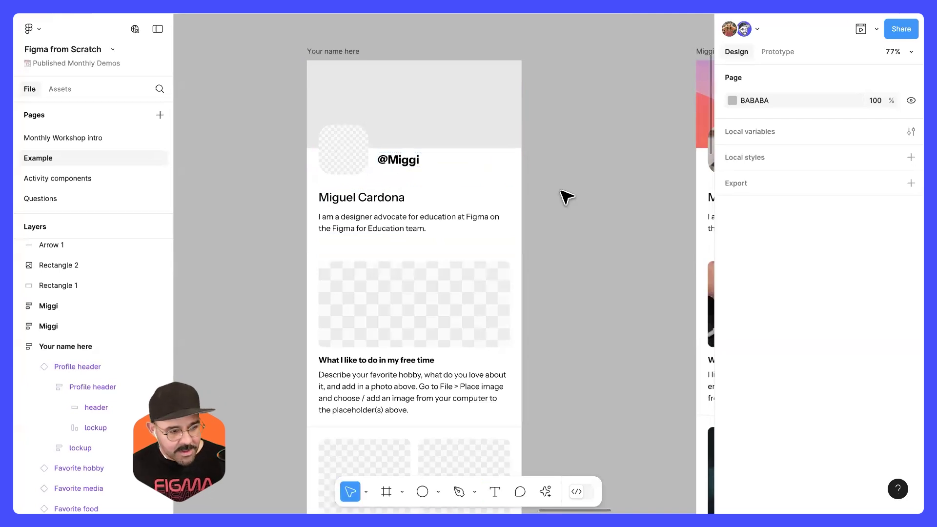
key(t)
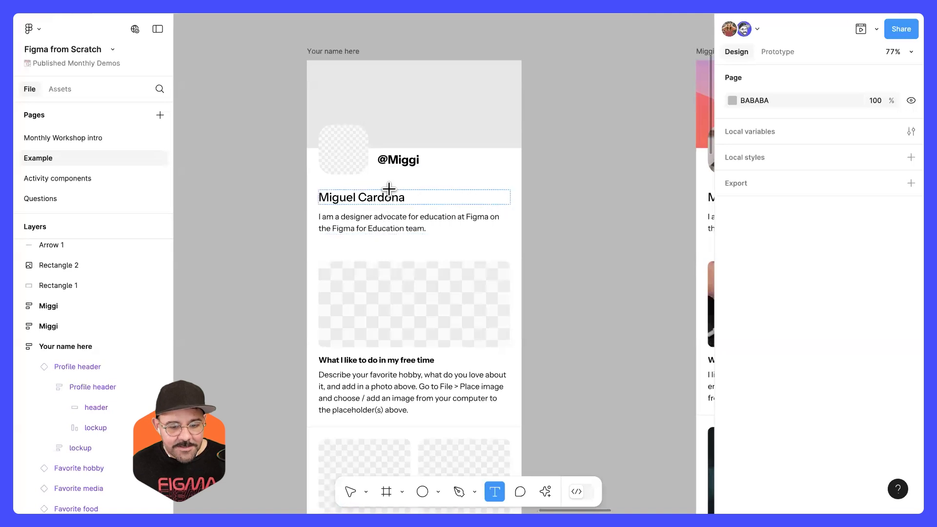
click(406, 160)
text(asdasd)
key(ctrl+z)
click(575, 198)
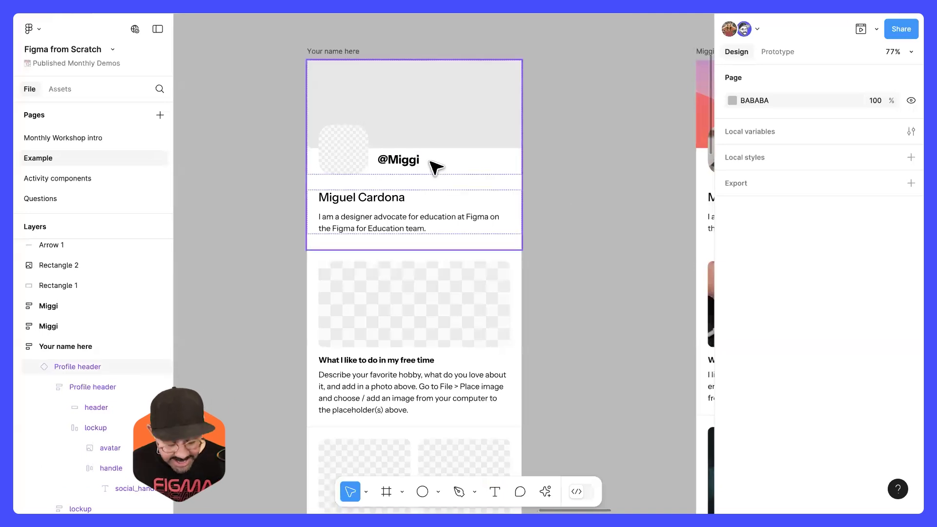
Step: Replace the profile header's user name with a new handle and its name with another person's full name, using the Text tool
key(t)
click(413, 160)
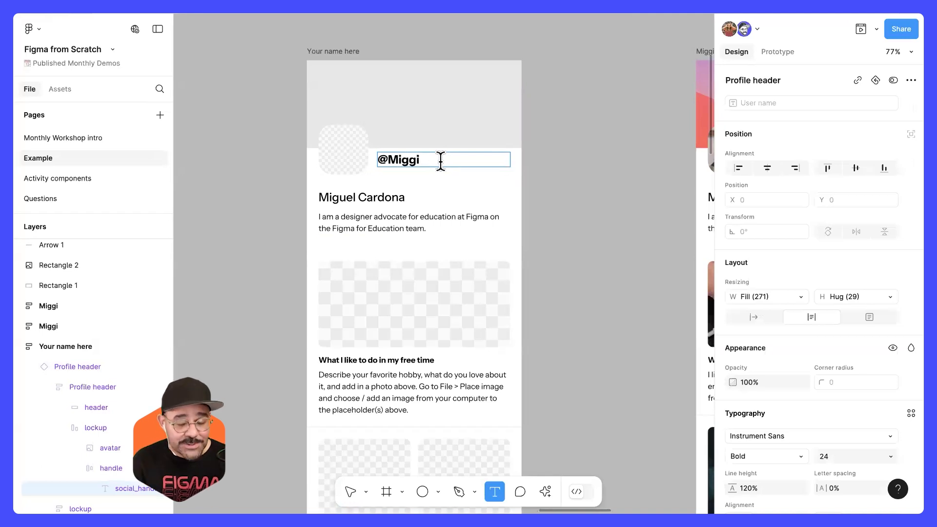
key(ctrl+a)
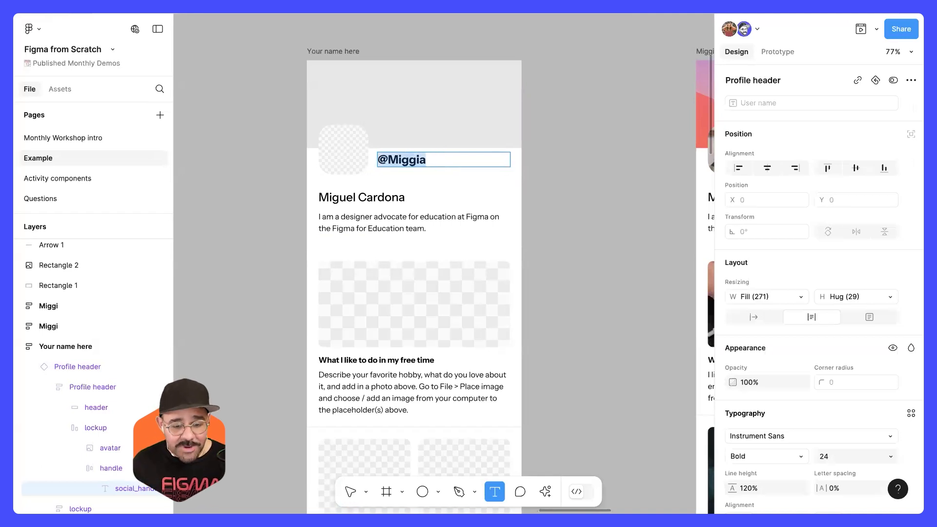
text(@alex)
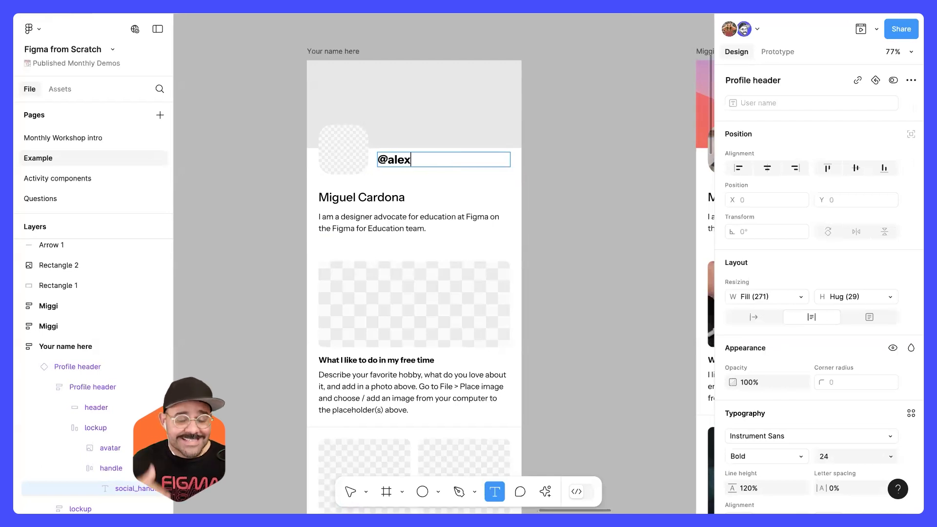
key(Tab)
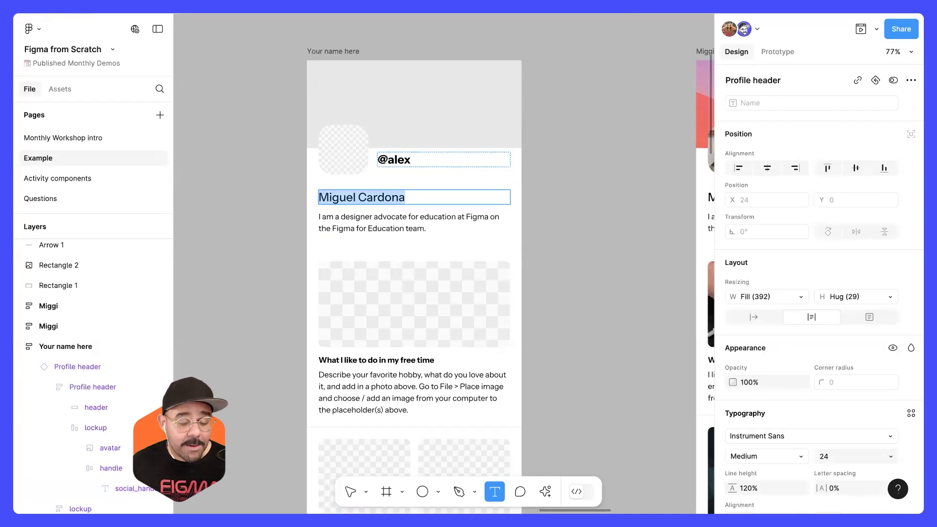
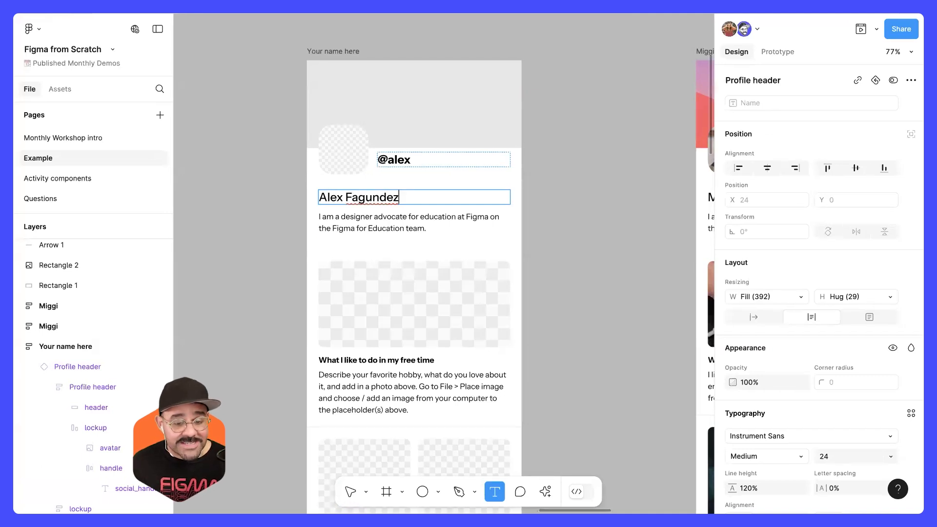
Step: Switch text editing back and forth between the profile header's name and its bio
key(Tab)
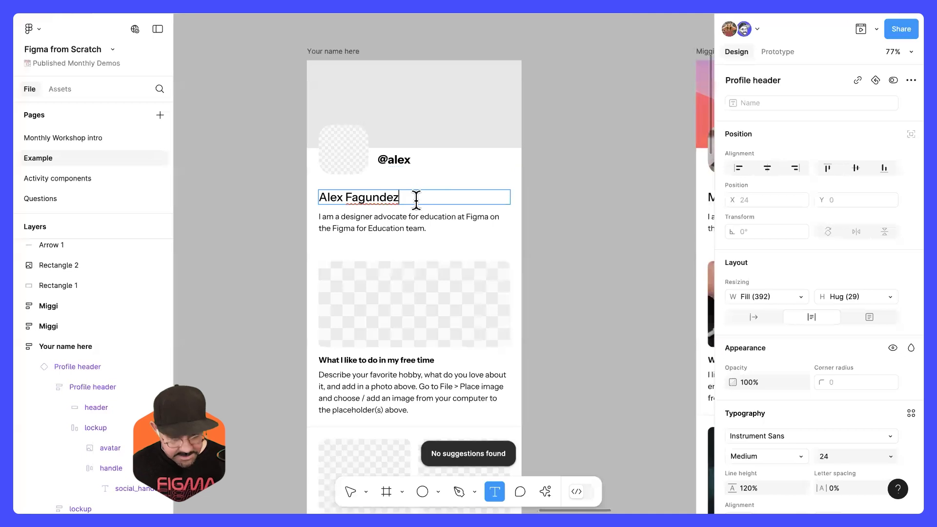
key(Tab)
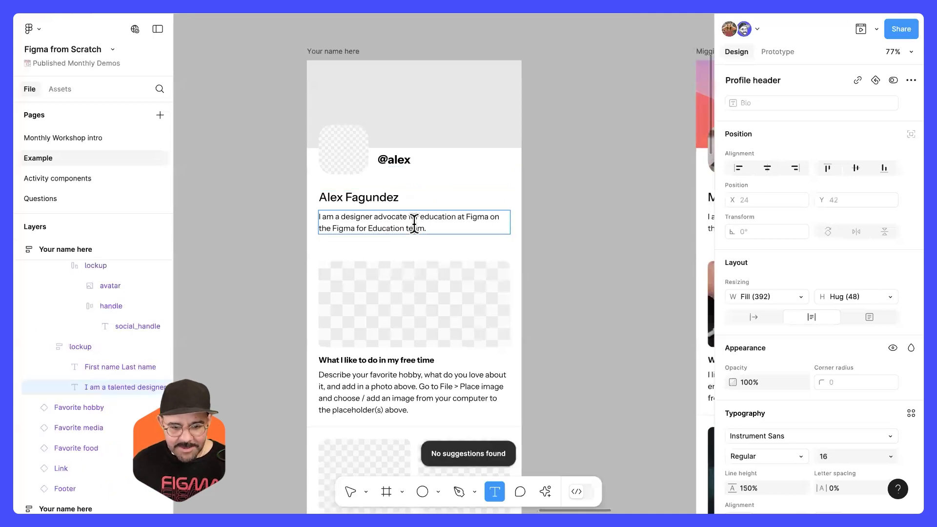
key(Tab)
click(433, 200)
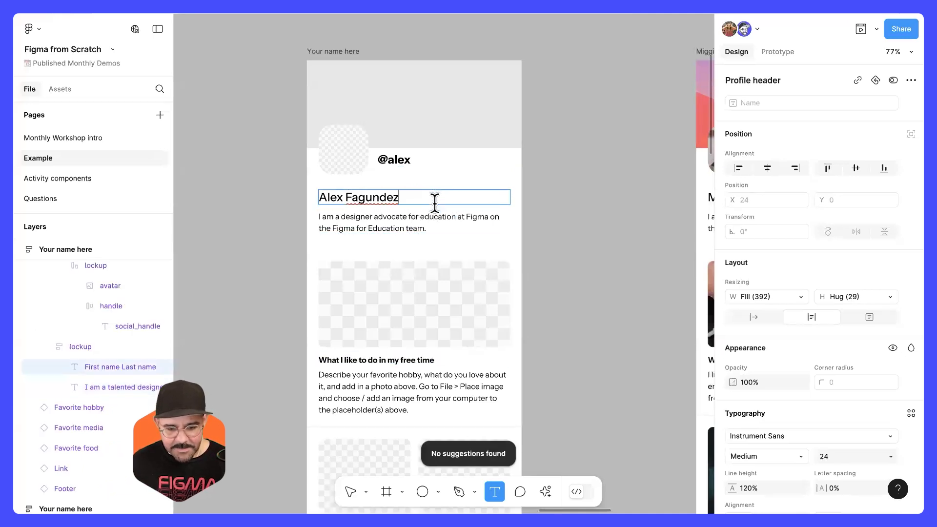
key(Tab)
key(Tab)
scroll(470, 216, down, 3)
scroll(433, 205, up, 2)
click(433, 204)
scroll(430, 204, down, 1)
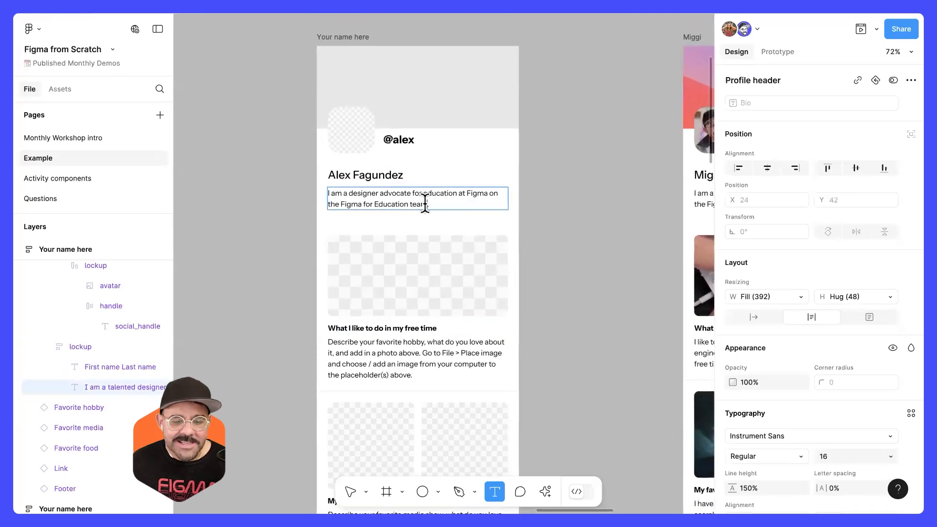
Step: Step text editing from the bio through the following blocks' text fields down to the footer content
scroll(425, 203, down, 1)
key(ctrl+a)
key(Tab)
key(Tab)
key(Tab)
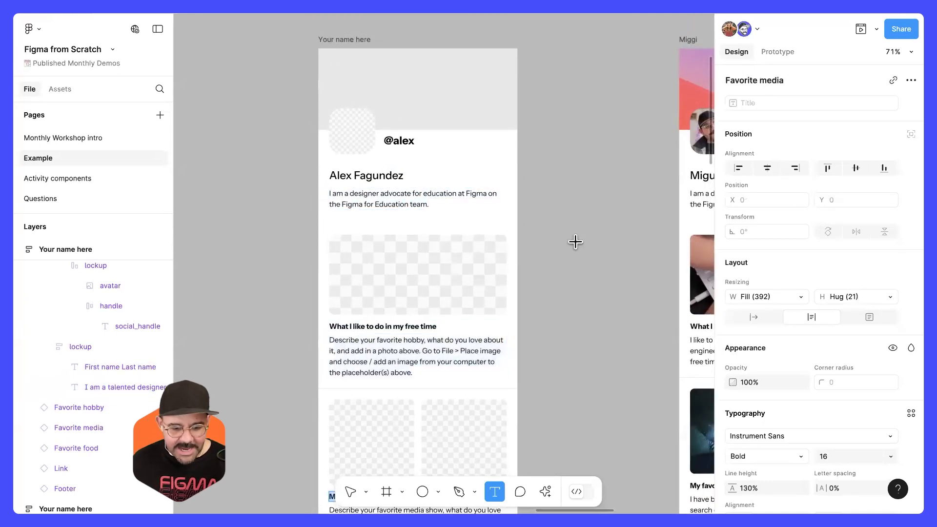
key(Tab)
key(Tab)
key(Tab)
key(Tab)
key(Tab)
key(Tab)
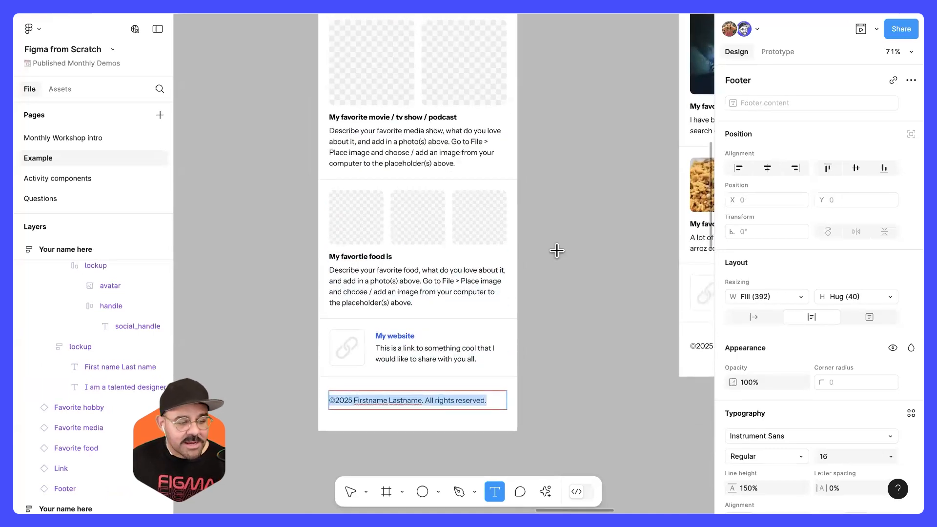
Step: Look over the edited profile from end to end, leave text editing, and examine the neighbouring finished profile with photos
scroll(557, 250, up, 5)
scroll(557, 251, down, 6)
scroll(557, 250, down, 2)
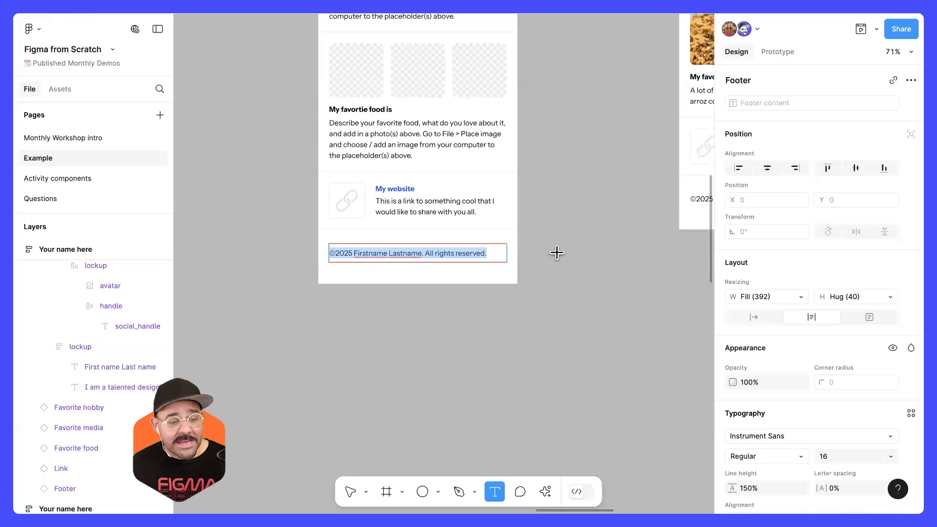
scroll(557, 253, up, 10)
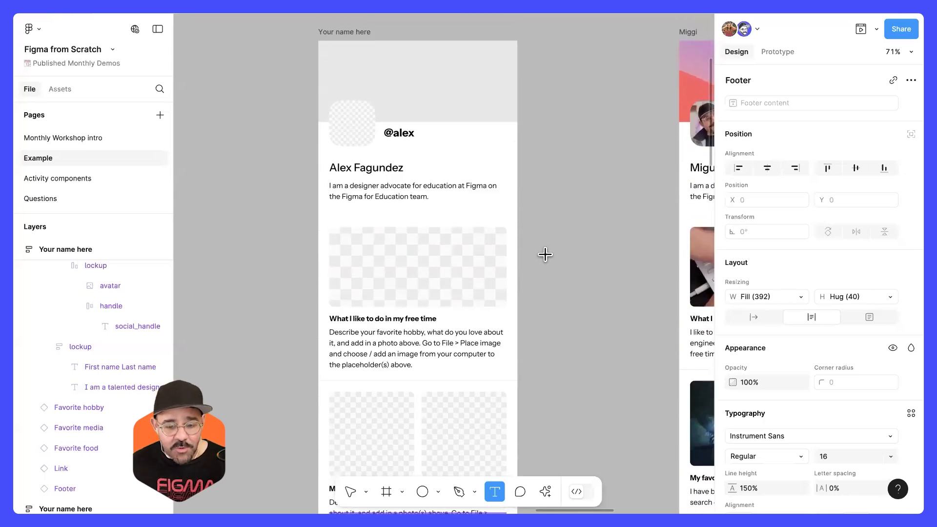
scroll(545, 254, down, 5)
key(v)
scroll(593, 199, right, 7)
scroll(367, 261, up, 2)
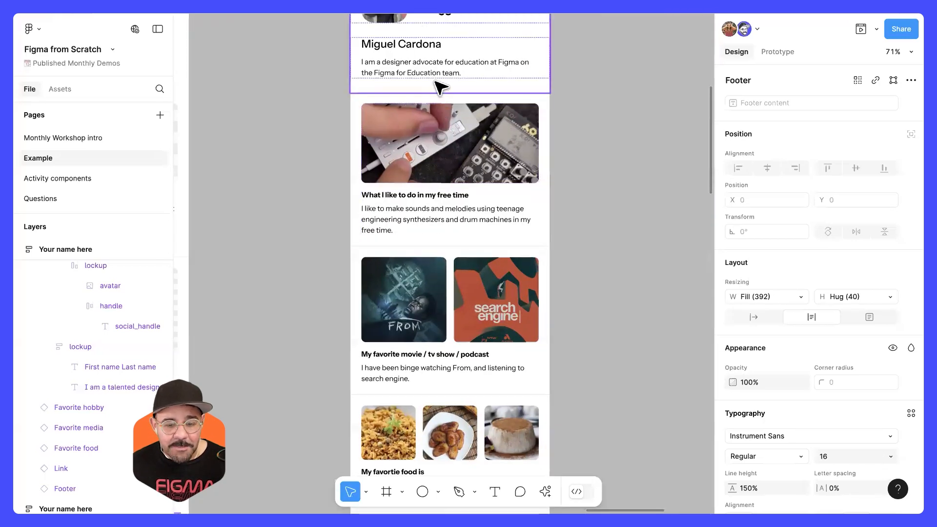
Step: Examine the finished profile with photos and step text editing from its hobby description to its favorite food title
click(572, 213)
key(space)
drag(479, 126, 432, 335)
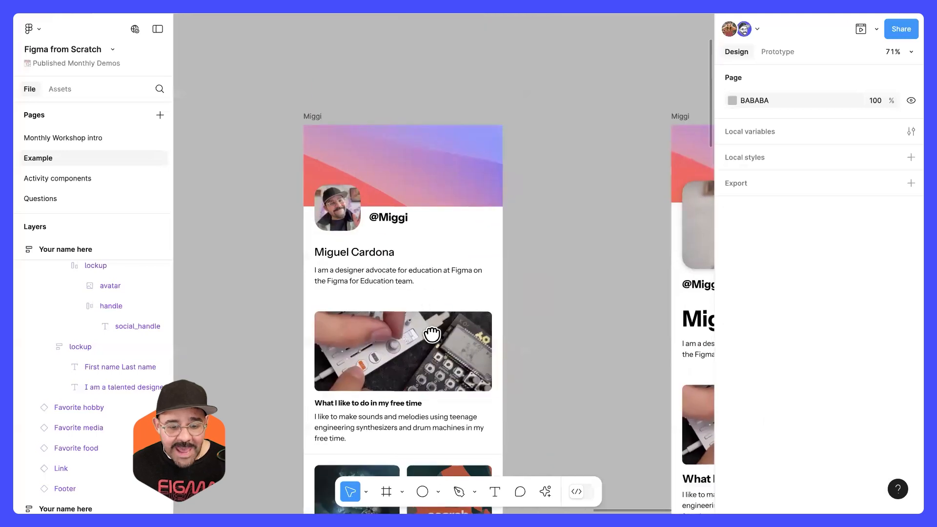
scroll(437, 317, down, 5)
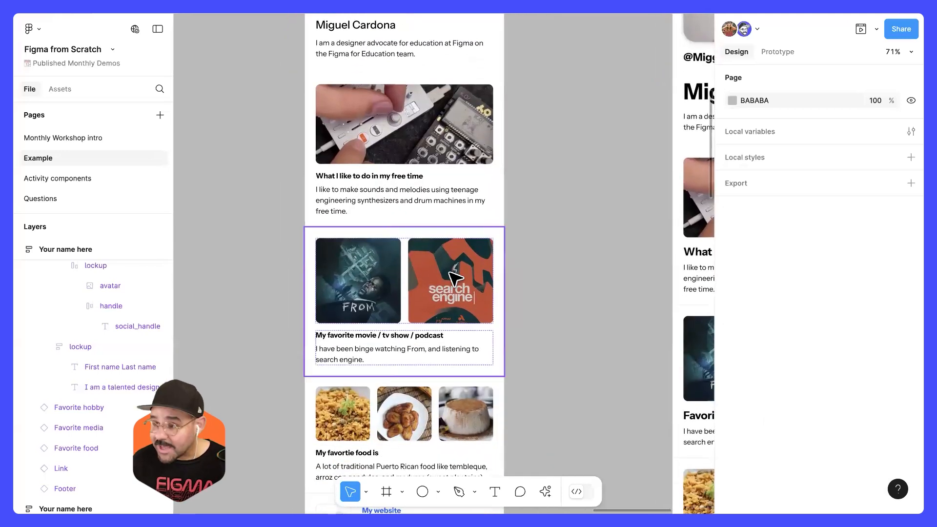
double_click(398, 191)
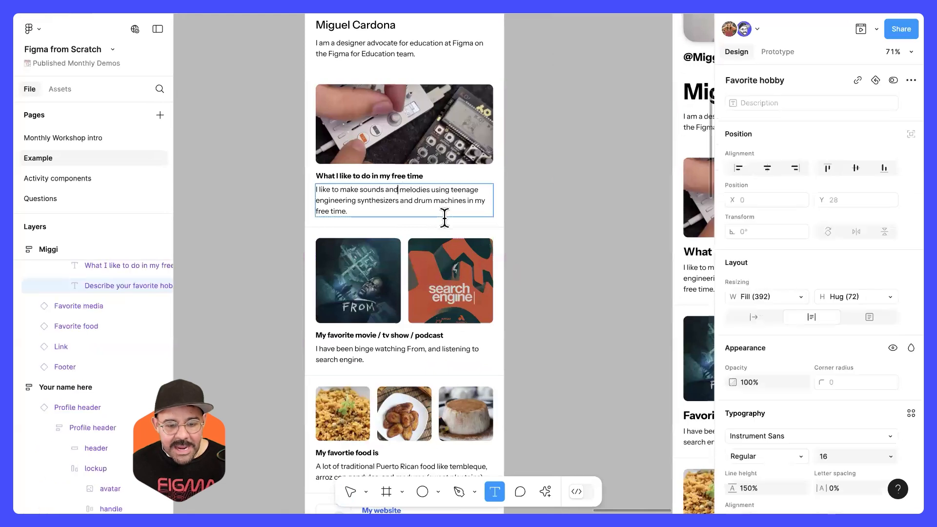
key(Tab)
key(Tab)
key(Tab)
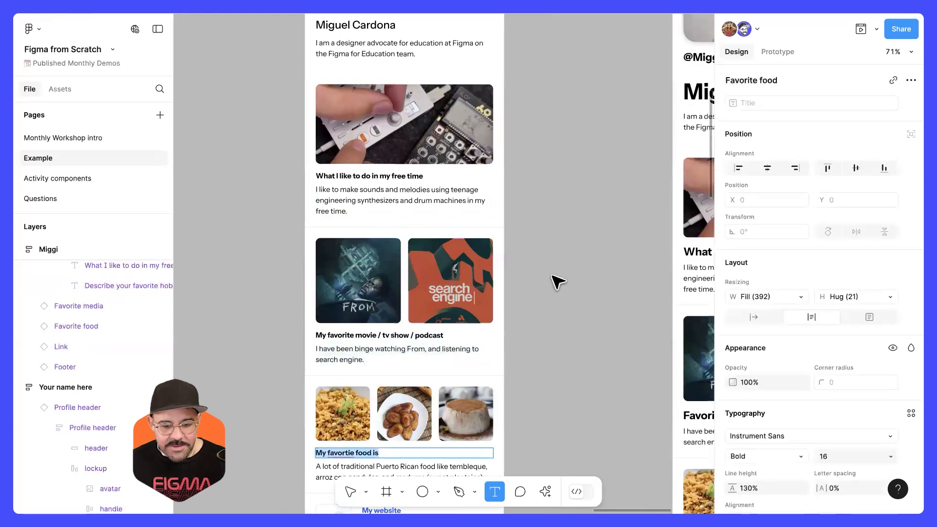
key(Escape)
Step: Return to the profile with empty image placeholders and step text editing from its hobby description back to the header's bio
scroll(551, 259, down, 5)
drag(521, 248, 688, 231)
scroll(418, 181, up, 2)
drag(400, 175, 427, 146)
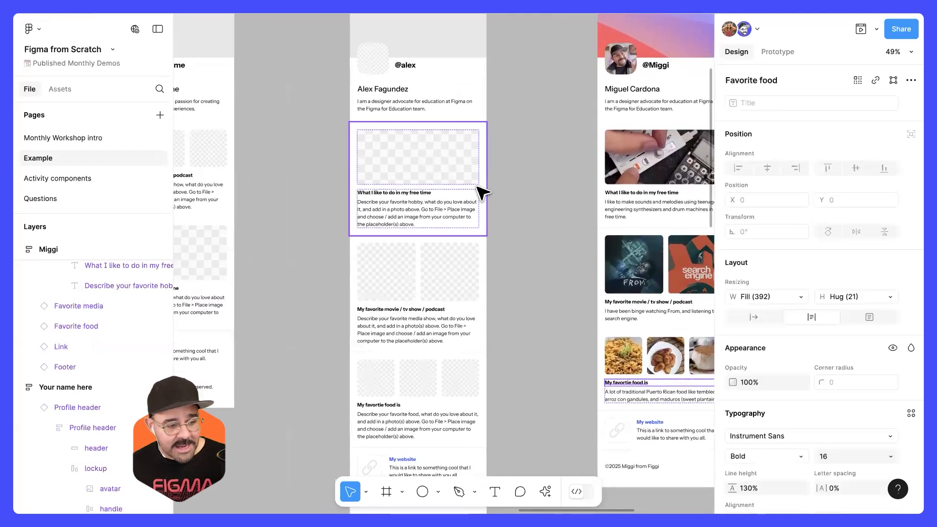
drag(482, 167, 482, 180)
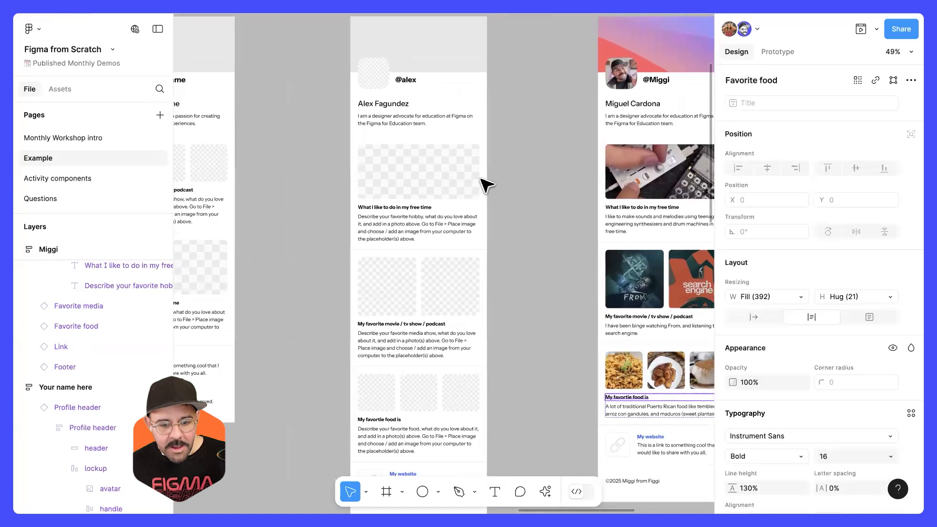
click(439, 184)
double_click(410, 228)
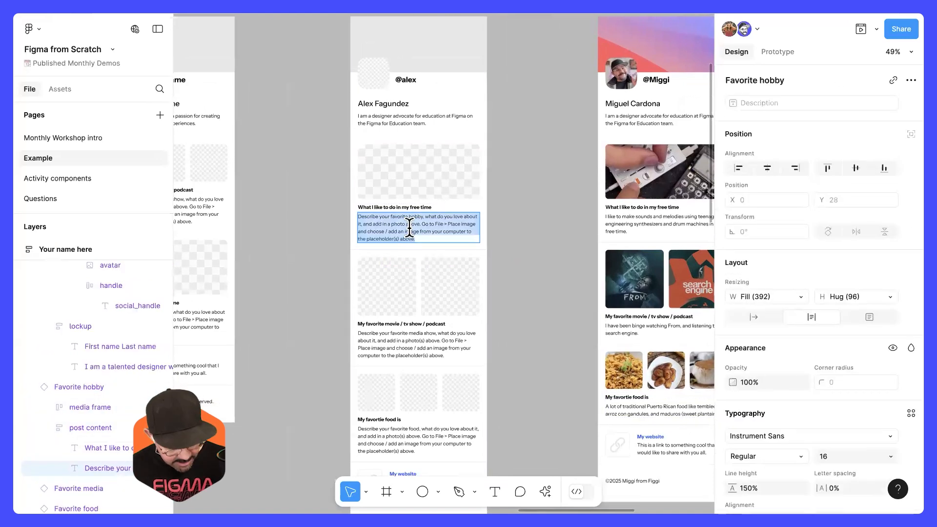
key(shift+Tab)
key(shift+Tab)
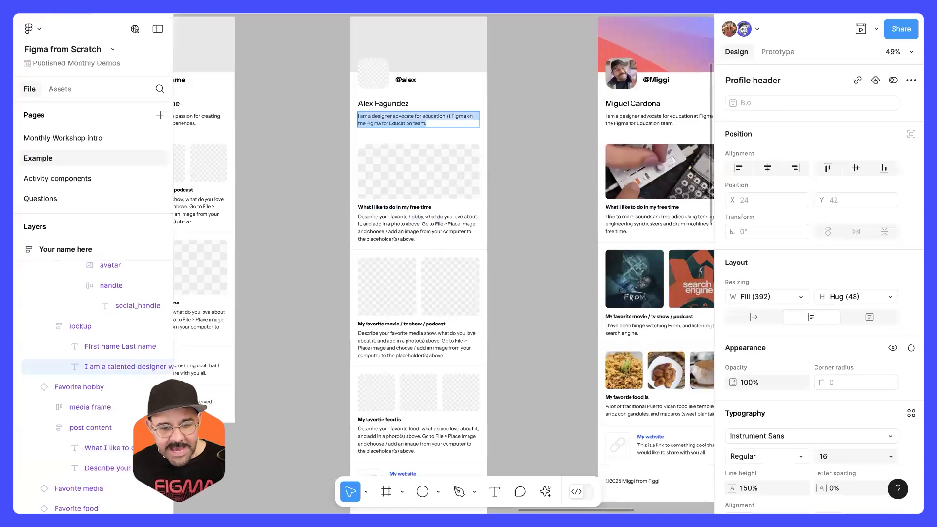
Step: Step text editing from the bio forward through the hobby block's text and back, and leave text editing
key(Tab)
key(Tab)
key(shift+Tab)
key(shift+Tab)
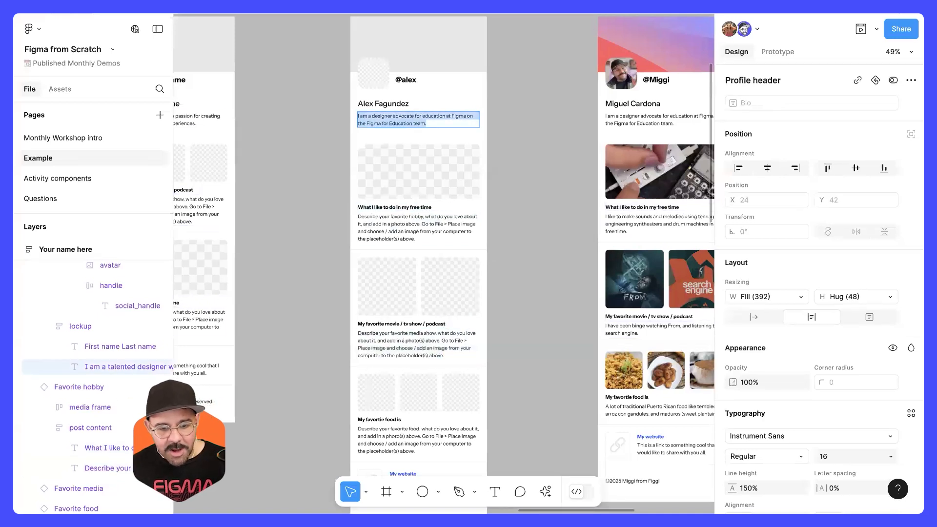
click(540, 230)
Step: Draw a circle about 147 × 147 beside the placeholder profile and change its fill from solid colour to image
scroll(548, 238, down, 1)
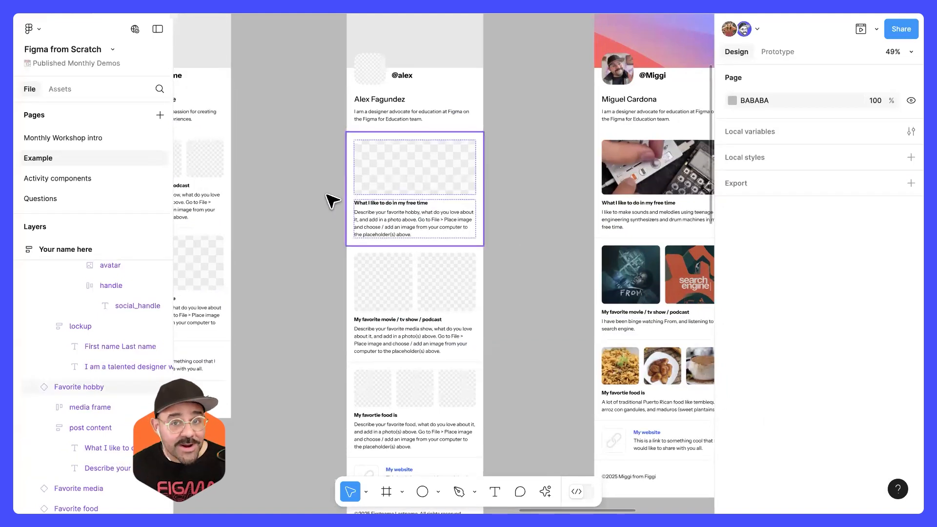
scroll(318, 216, up, 3)
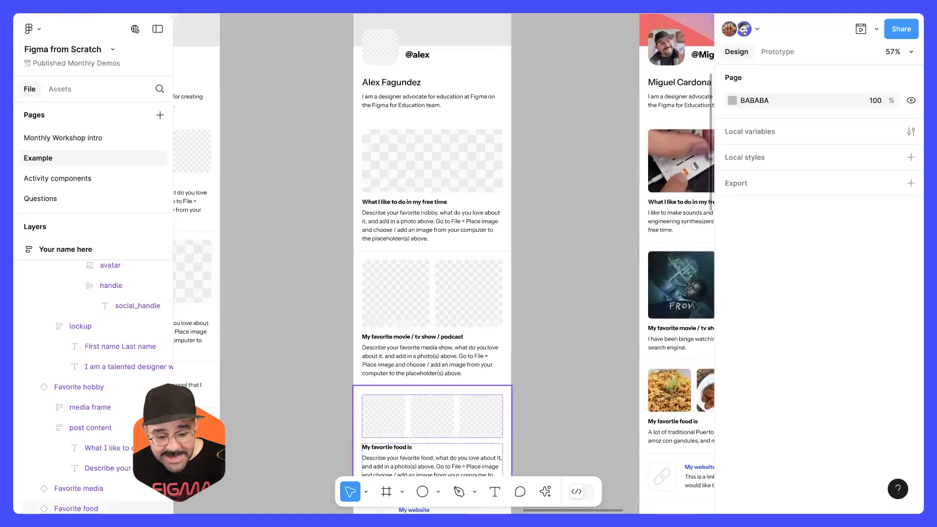
key(o)
drag(270, 193, 323, 246)
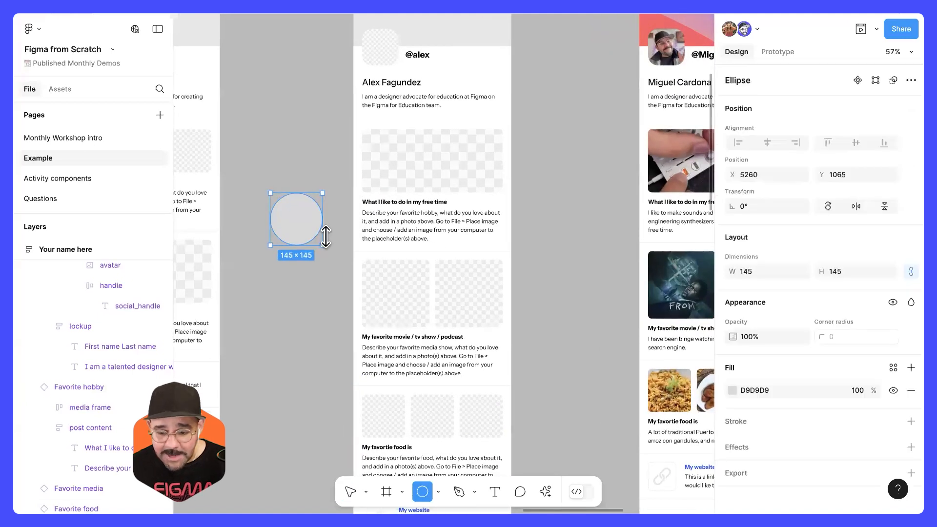
click(730, 390)
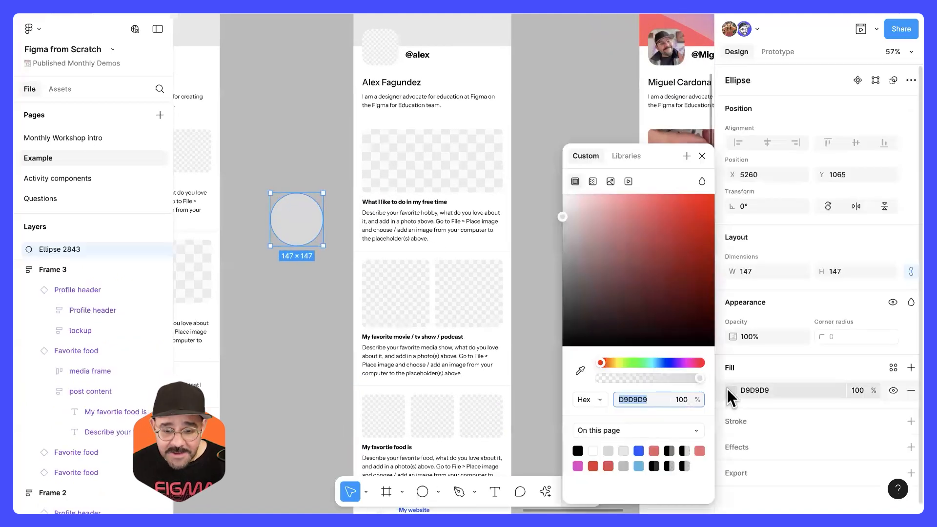
click(609, 181)
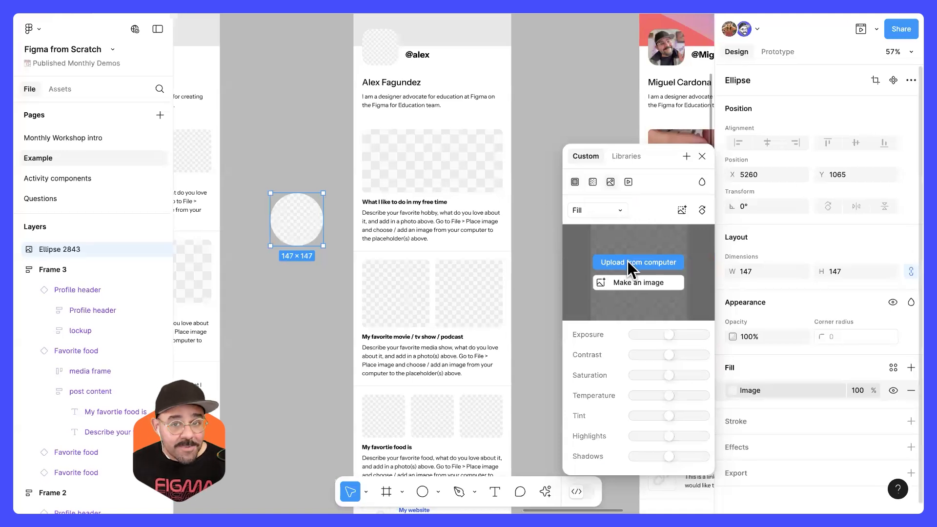
click(703, 157)
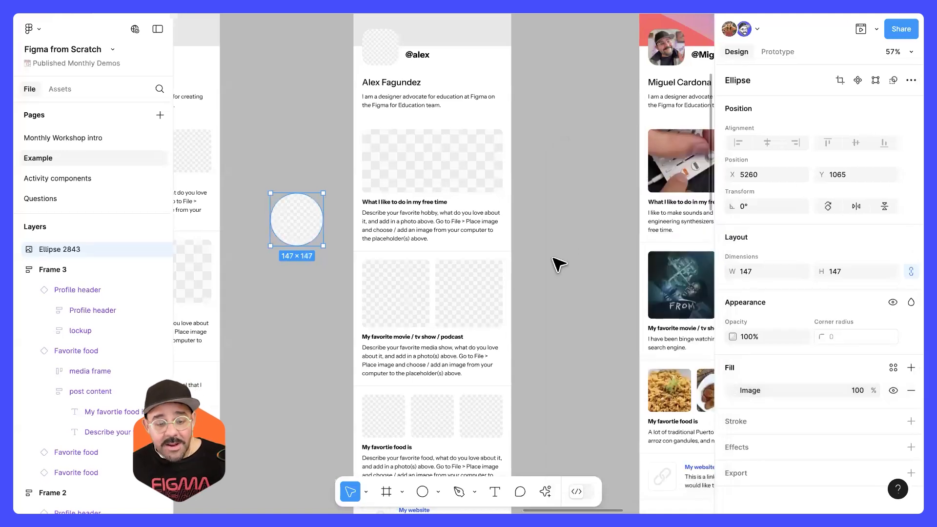
click(557, 265)
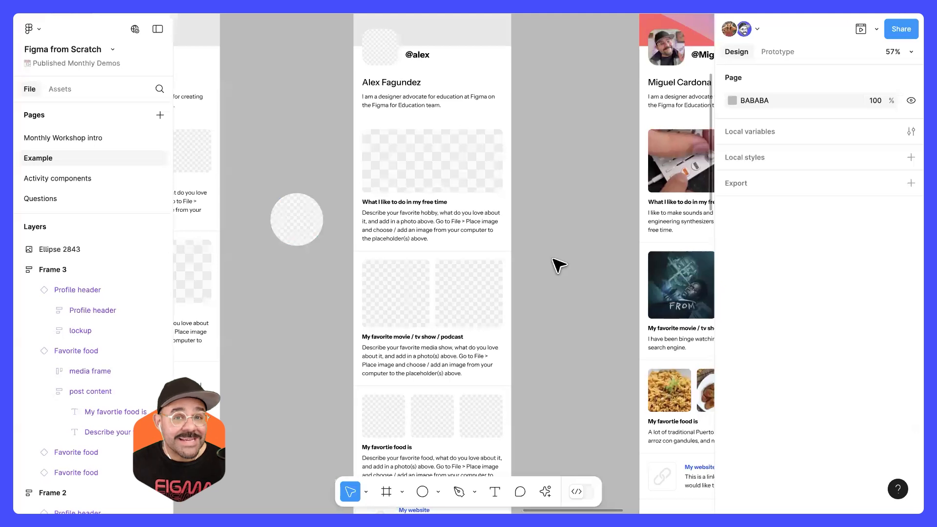
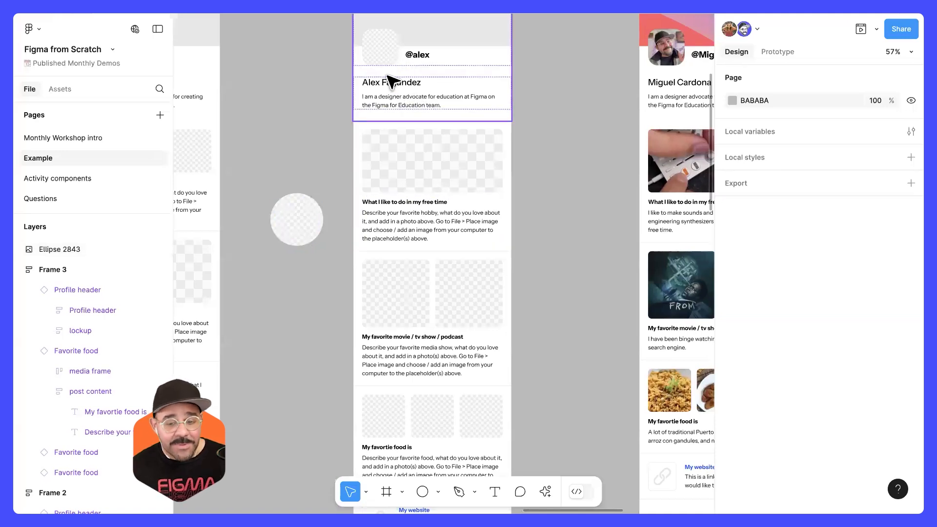
Step: Load the coffee photos from the computer for placing into the profile's empty placeholders
scroll(410, 73, up, 1)
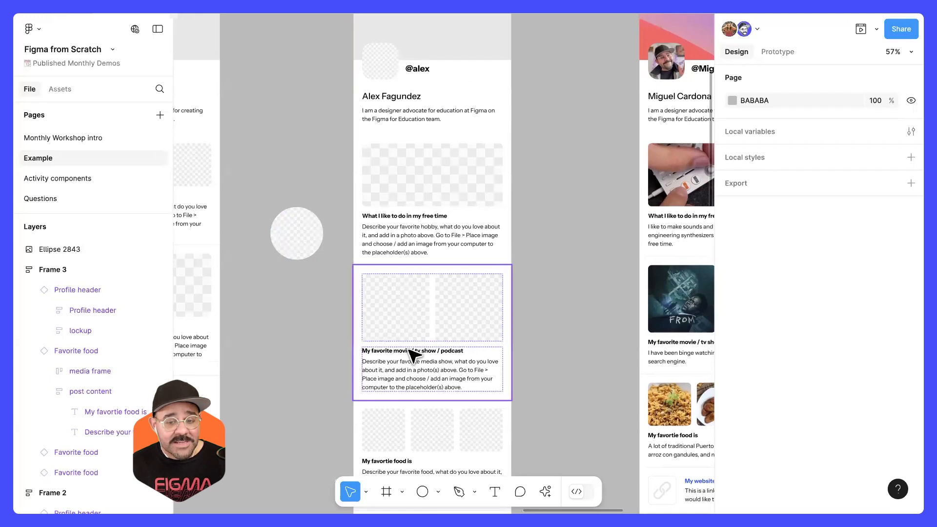
scroll(425, 293, up, 1)
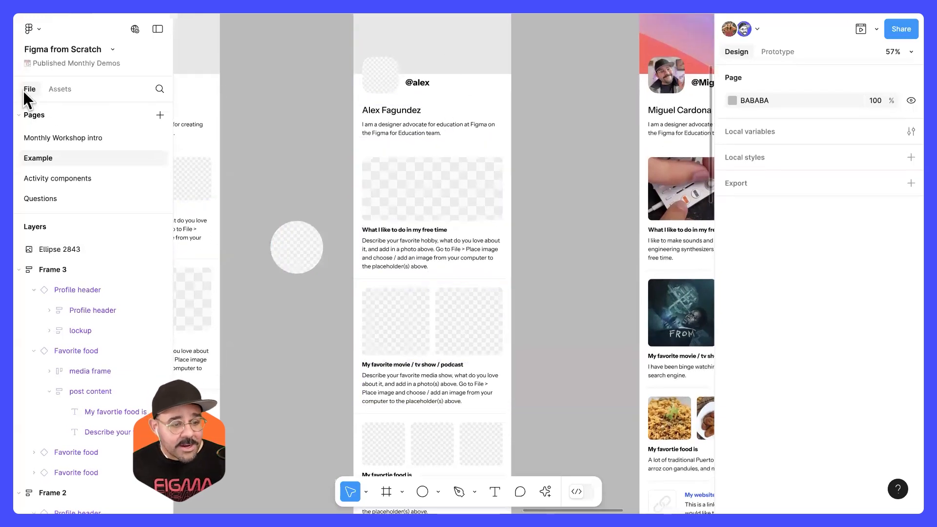
click(36, 30)
mouse_move(60, 79)
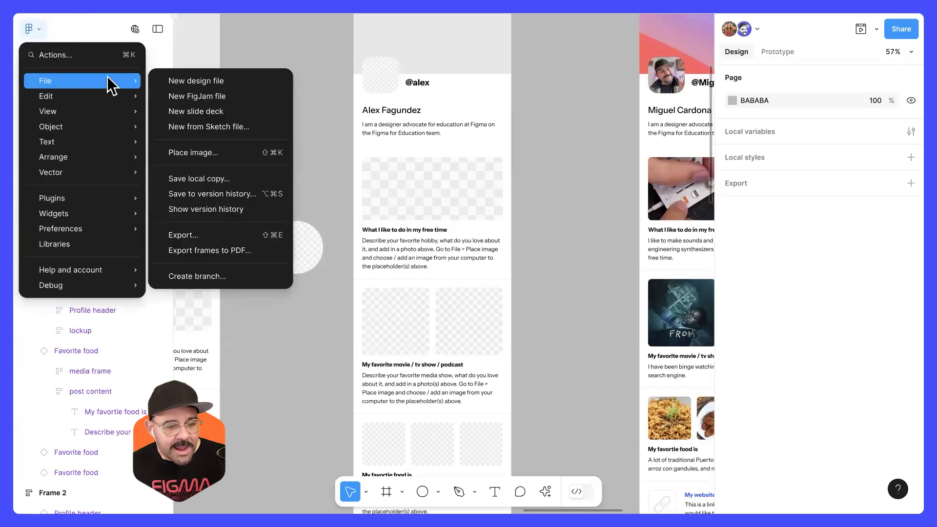
click(259, 155)
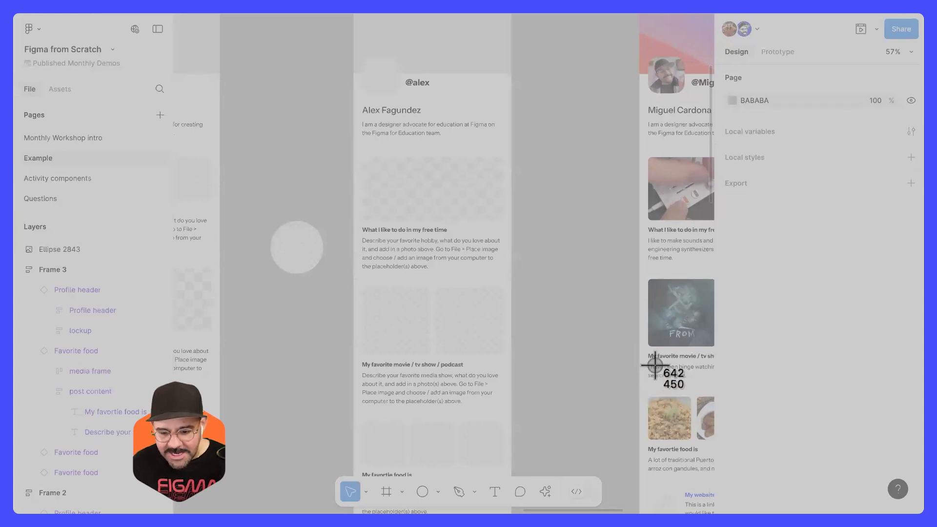
click(620, 357)
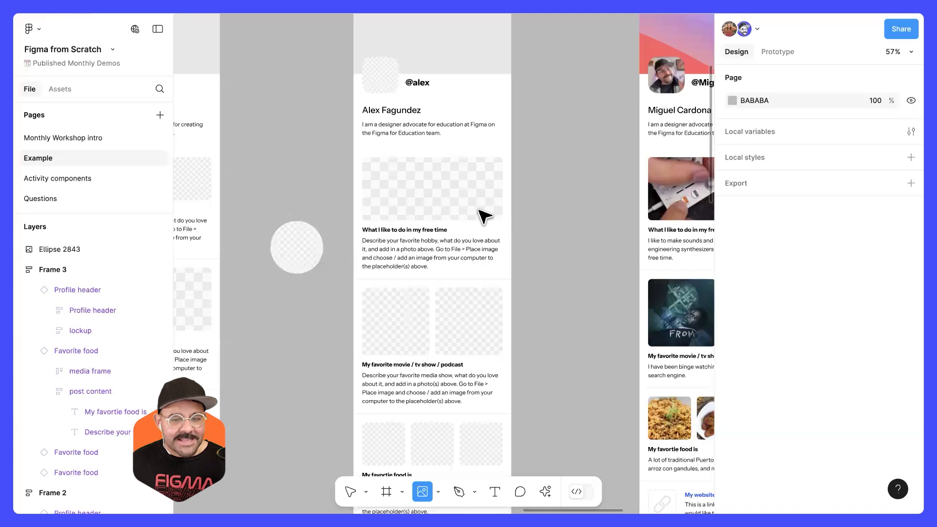
Step: Place the loaded coffee photos into the profile's header, avatar, hobby, both media and the last two food placeholders
click(497, 192)
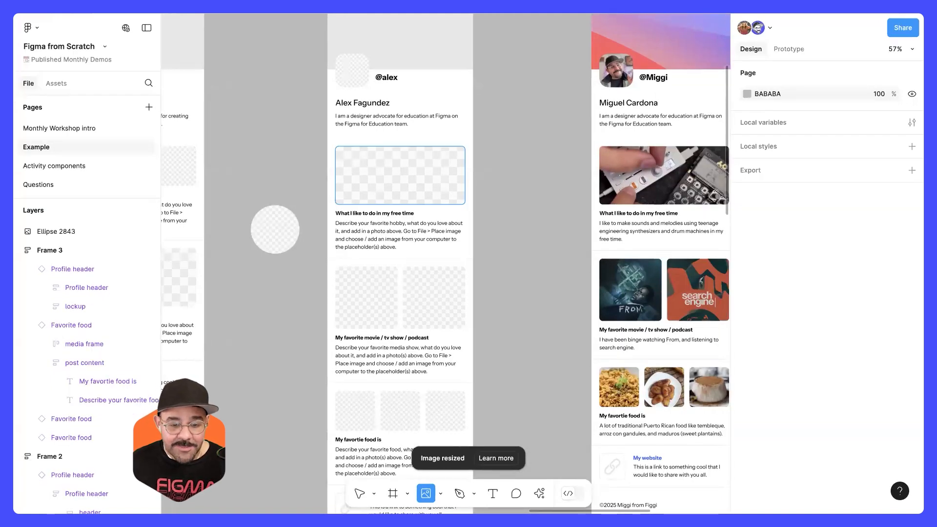
click(352, 71)
click(394, 43)
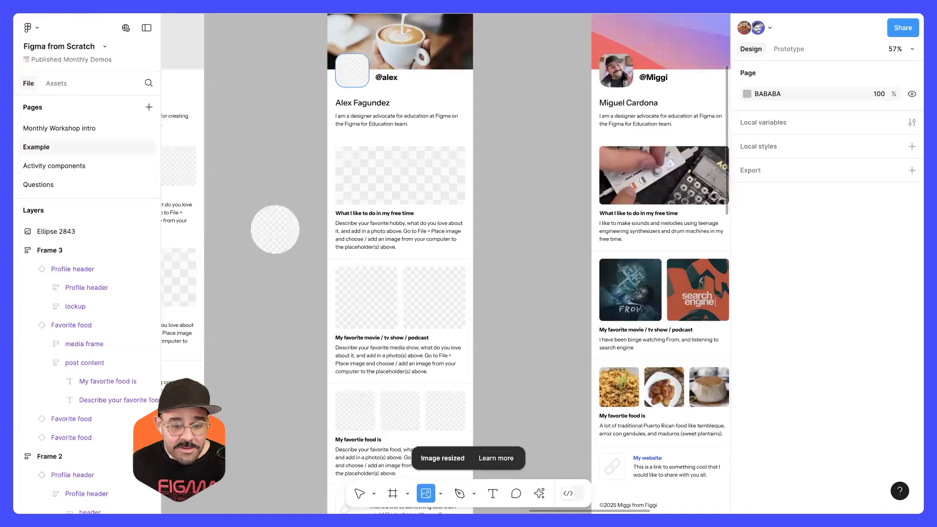
click(400, 177)
click(366, 297)
click(434, 297)
click(446, 411)
click(401, 409)
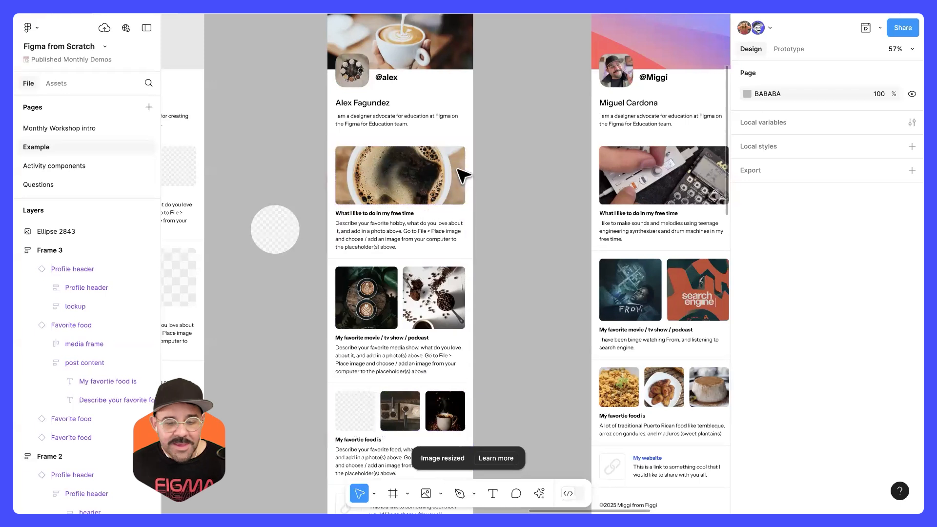
Step: Undo all the coffee photo placements in the profile
scroll(429, 127, up, 2)
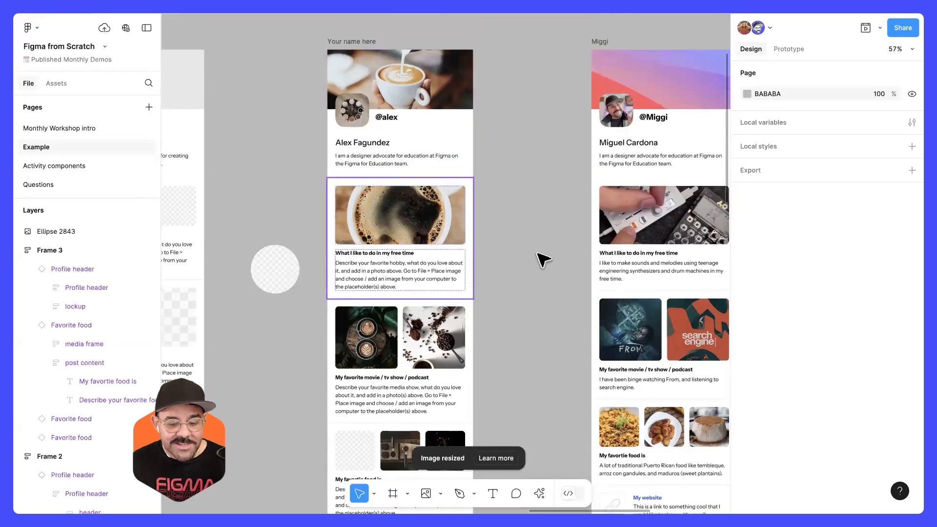
drag(529, 285, 557, 212)
drag(529, 259, 555, 255)
scroll(562, 240, up, 1)
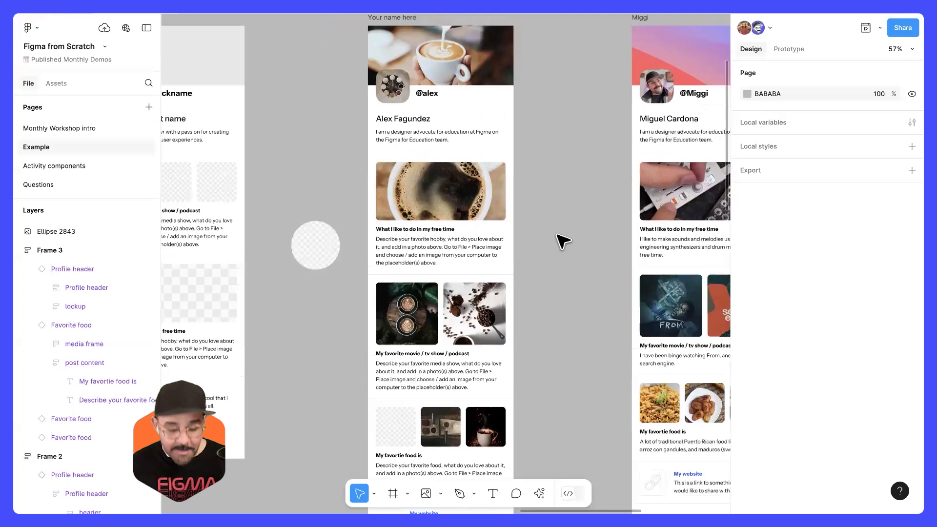
key(ctrl+z)
key(ctrl+z)
key(ctrl+z)
key(ctrl+z)
key(ctrl+z)
key(ctrl+z)
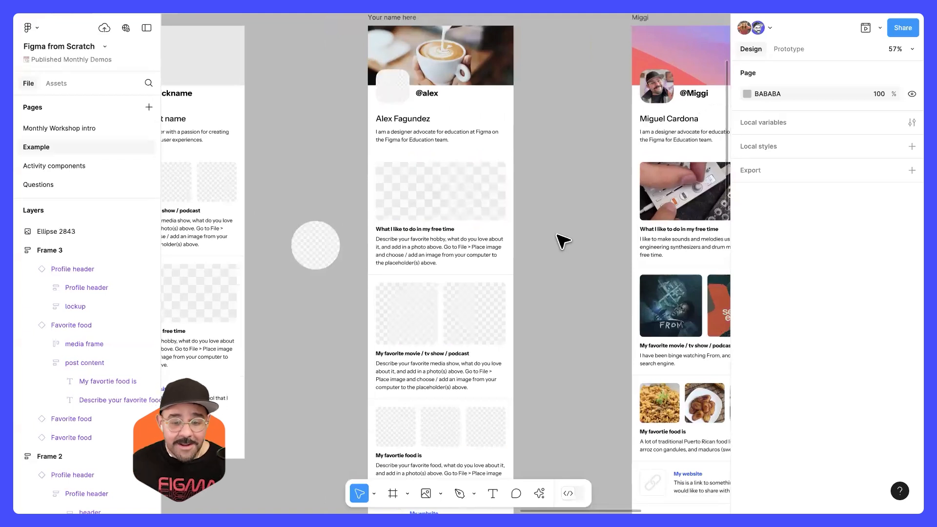
key(ctrl+z)
scroll(565, 259, up, 3)
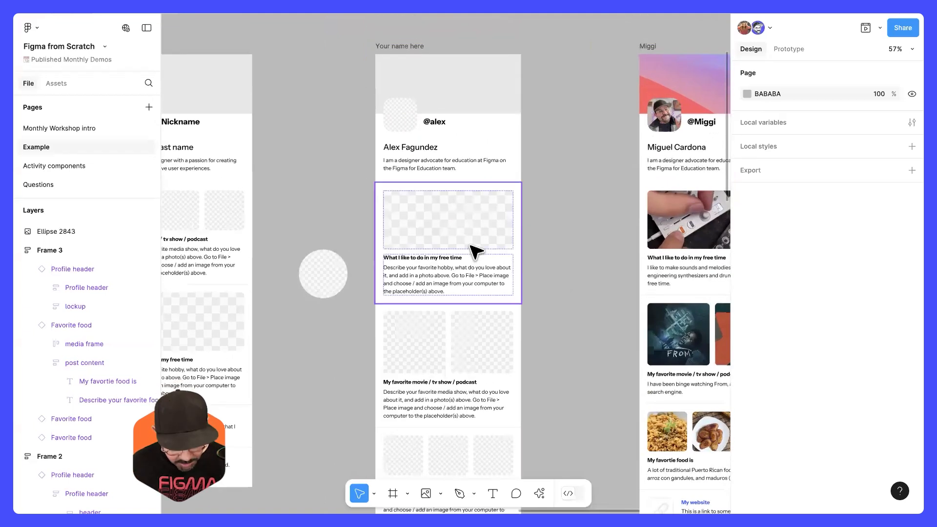
Step: Search the actions for Place image and load the coffee photos again
click(541, 492)
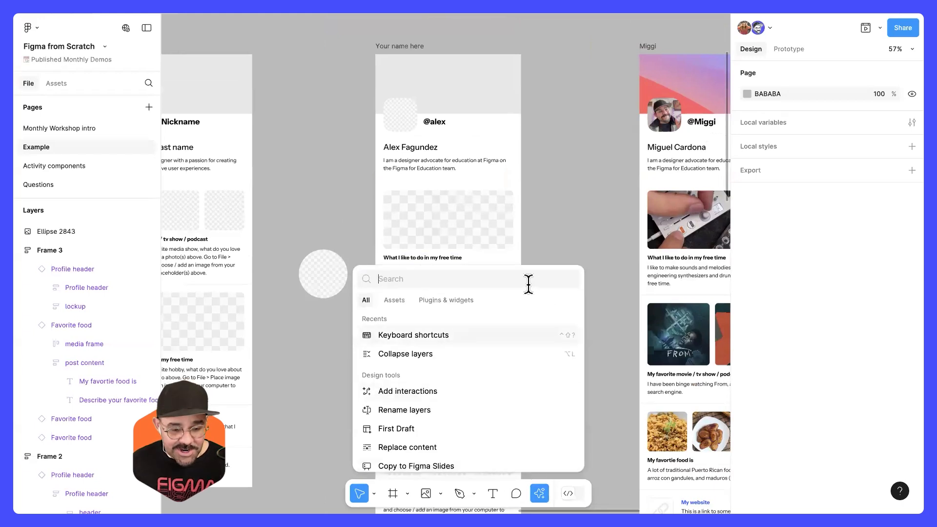
text(place image)
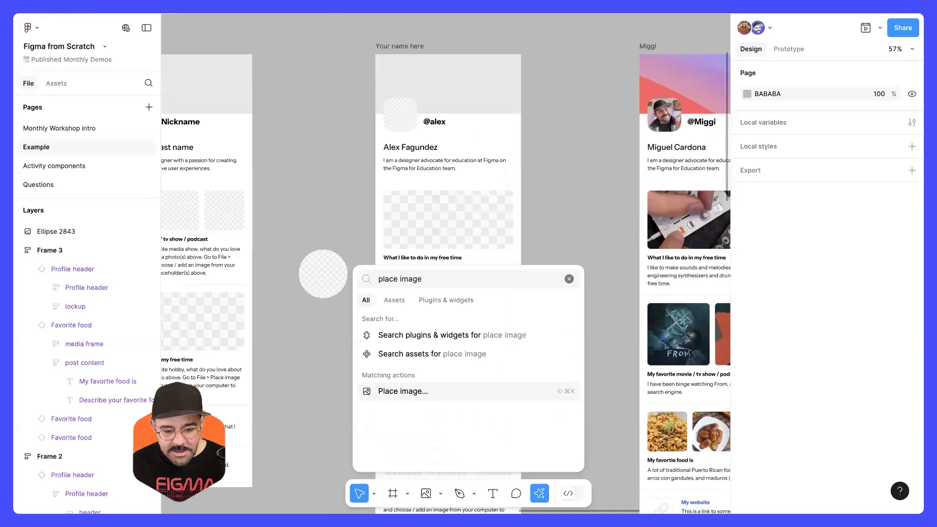
key(Return)
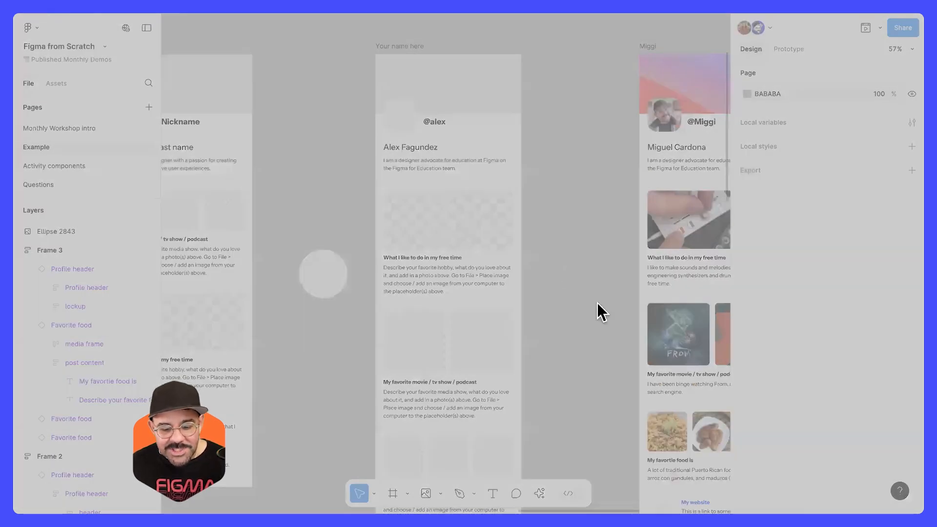
click(635, 349)
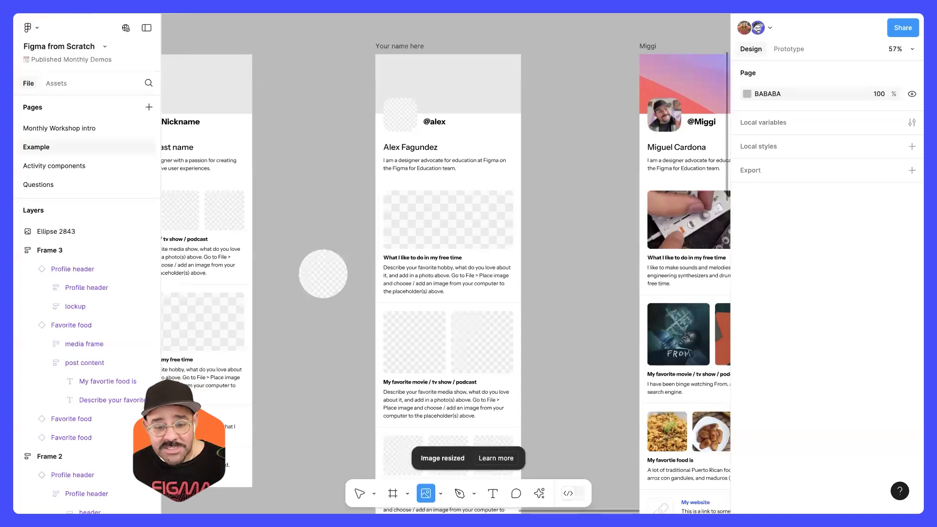
Step: Place coffee photos into the profile's hobby, avatar, header and both favorite media placeholders
click(448, 220)
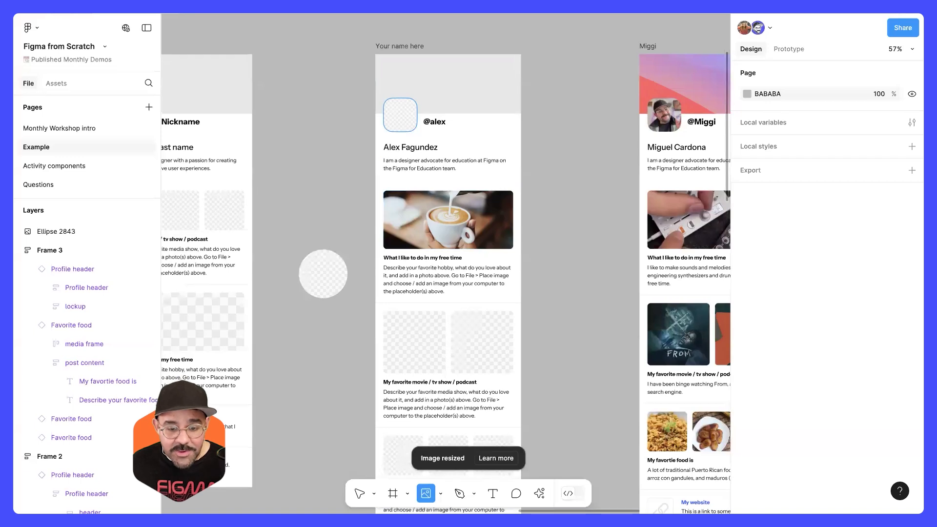
click(401, 115)
click(454, 86)
click(482, 342)
click(415, 342)
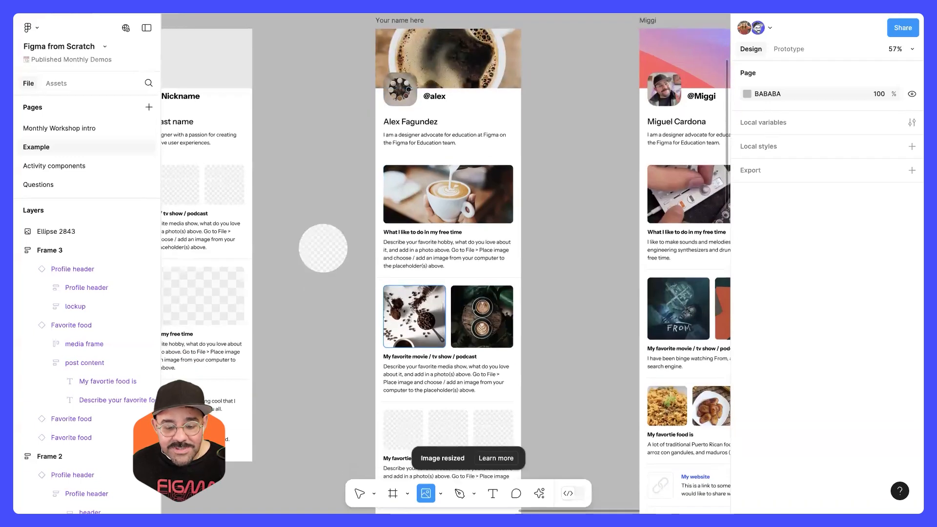
Step: Fill the first two favorite food placeholders with the remaining coffee photos
scroll(414, 342, down, 10)
click(403, 214)
click(462, 221)
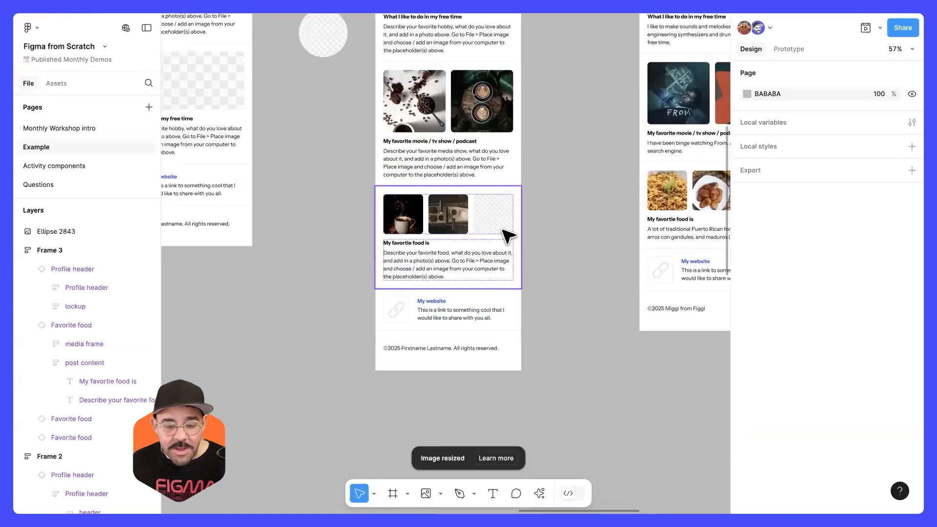
click(503, 227)
key(space)
drag(564, 115, 568, 362)
scroll(463, 237, up, 4)
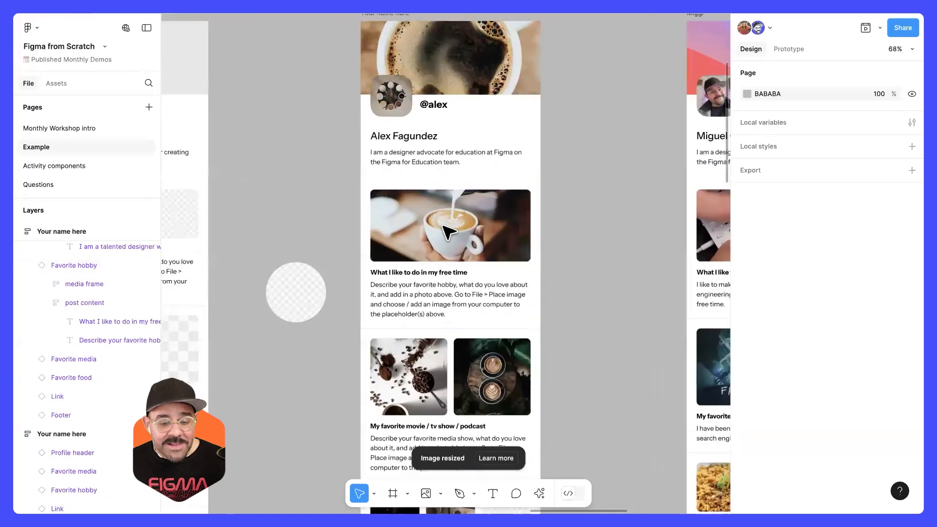
Step: Set the image fill mode of the hobby block's latte photo to Fit
ctrl+click(454, 214)
scroll(455, 215, up, 3)
click(746, 362)
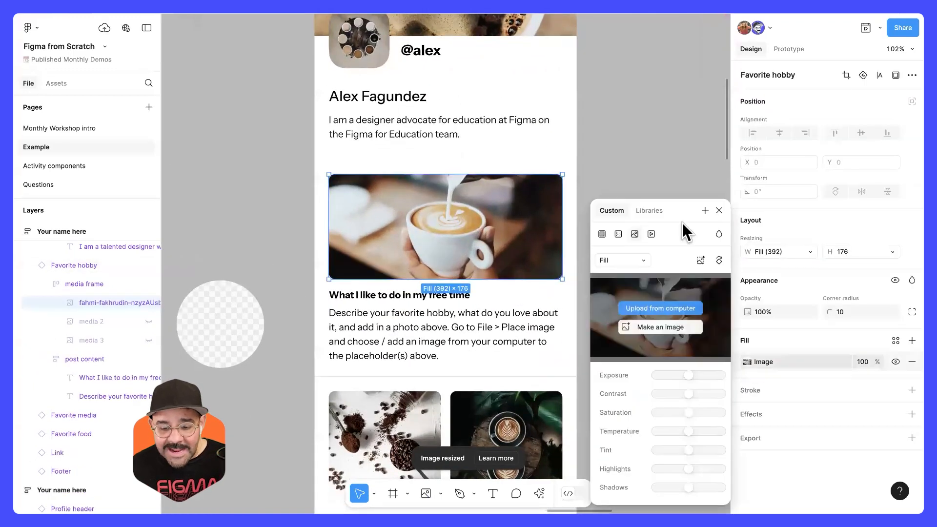
click(638, 185)
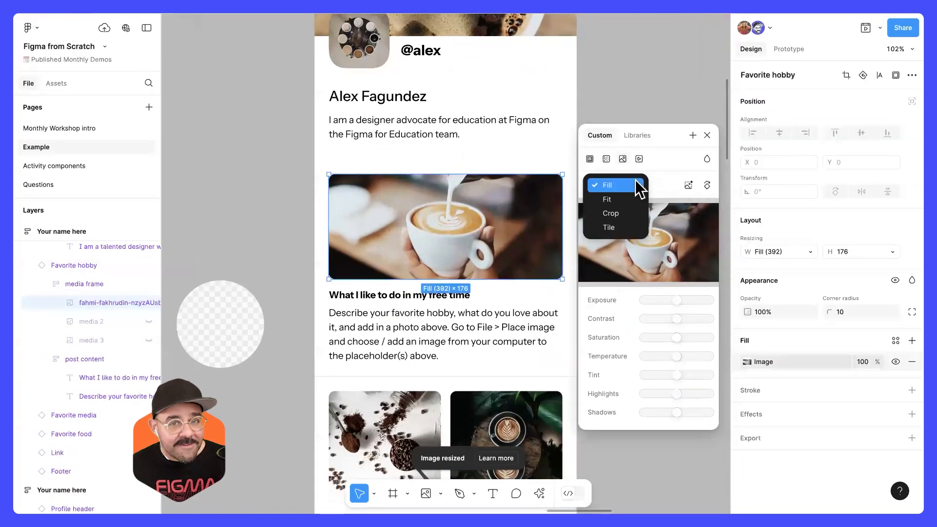
click(629, 199)
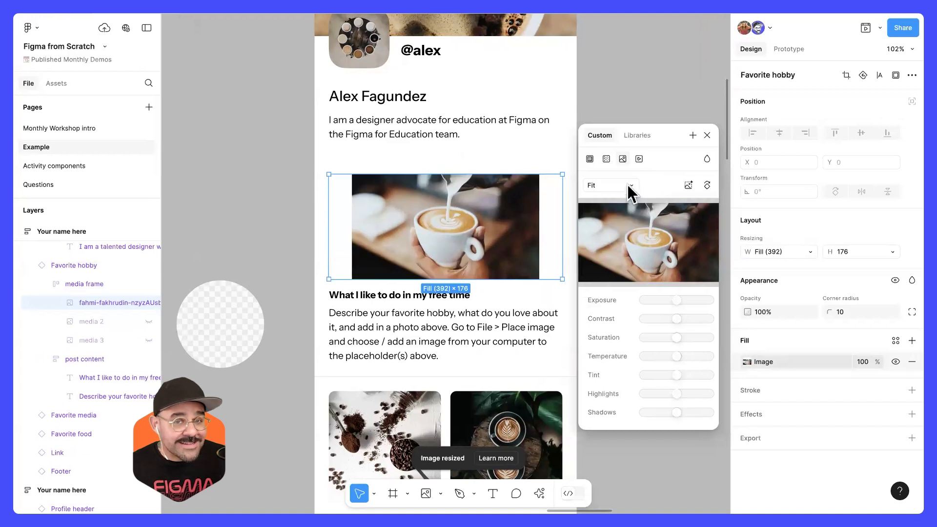
Step: Switch the hobby photo's fill mode to Crop, then enlarge and reposition the latte image within its frame
click(626, 183)
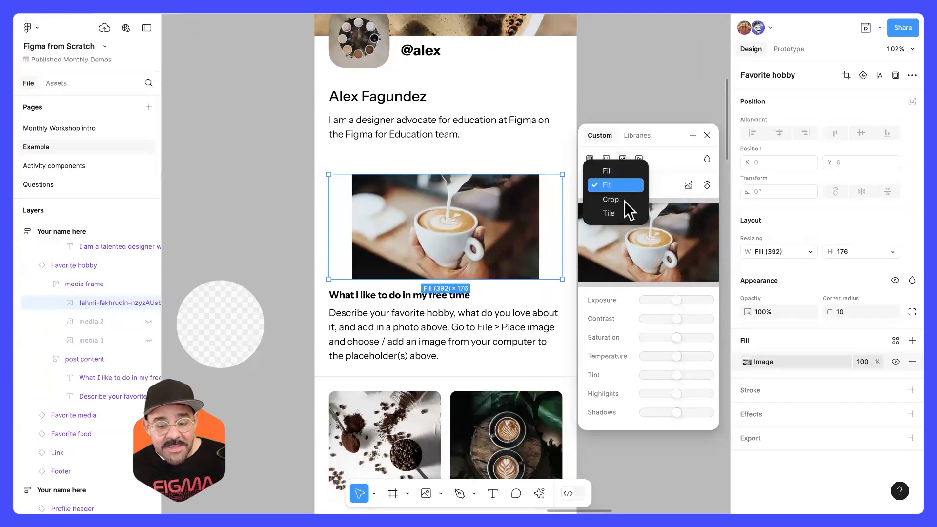
click(624, 201)
drag(539, 224, 628, 232)
drag(522, 218, 519, 238)
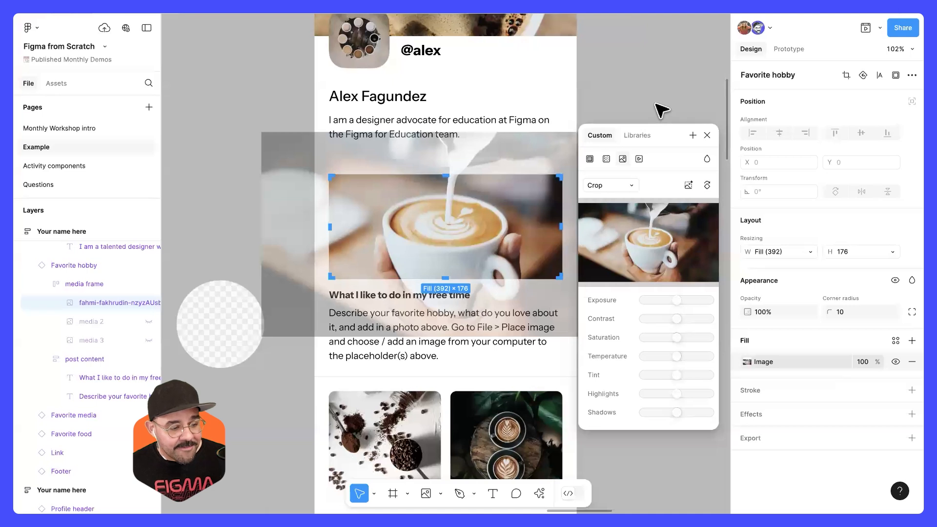
click(633, 233)
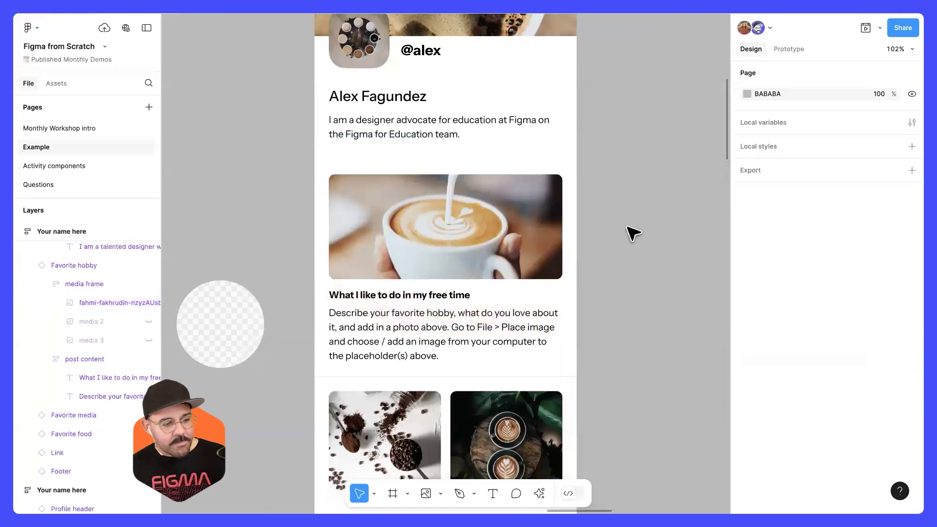
Step: Paste the screenshot of the file picker onto the canvas and examine its multiple selected files in the Coffee pics folder
scroll(633, 233, down, 5)
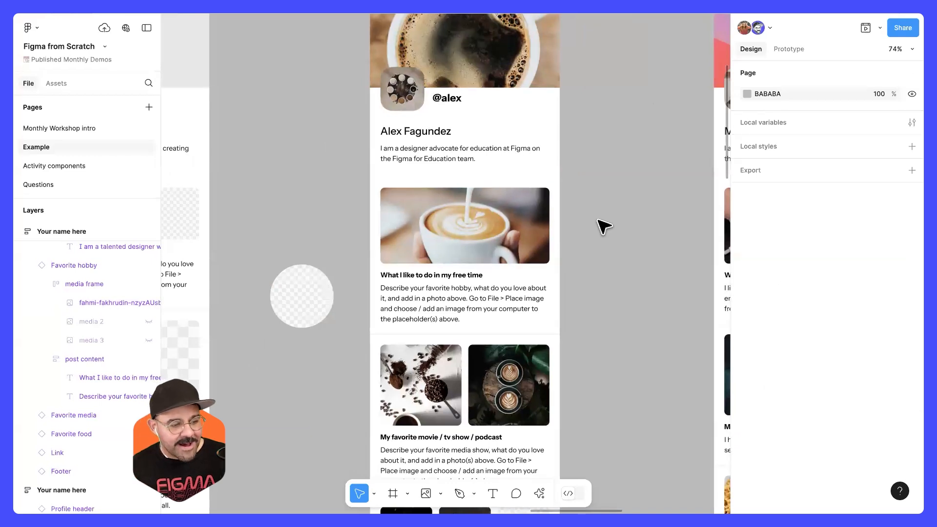
scroll(602, 229, down, 4)
scroll(576, 225, right, 3)
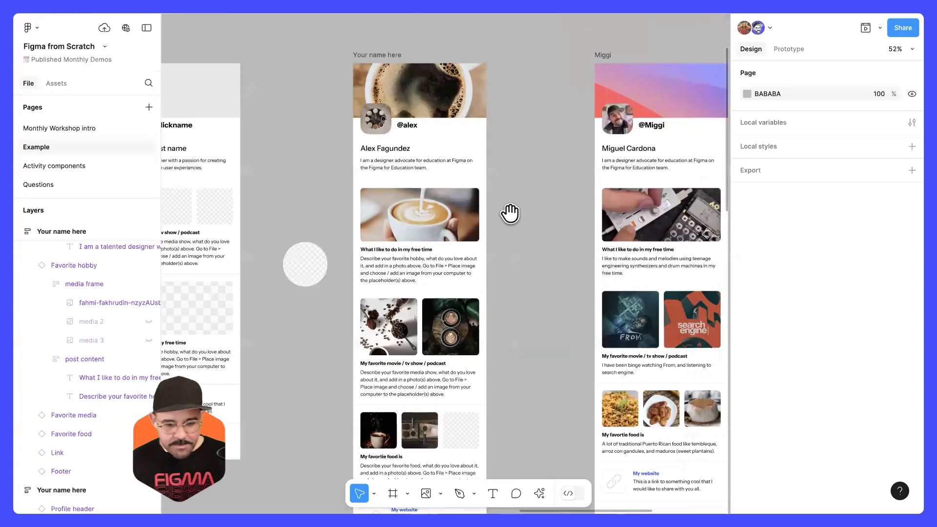
key(ctrl+v)
scroll(496, 292, down, 5)
scroll(496, 293, left, 3)
drag(575, 86, 458, 284)
scroll(387, 334, up, 7)
drag(269, 149, 288, 155)
click(534, 114)
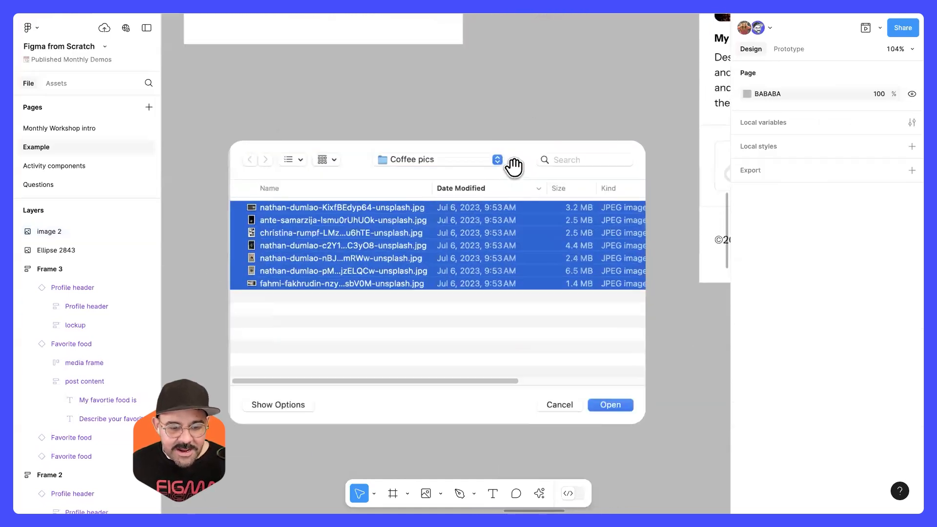
scroll(515, 168, up, 5)
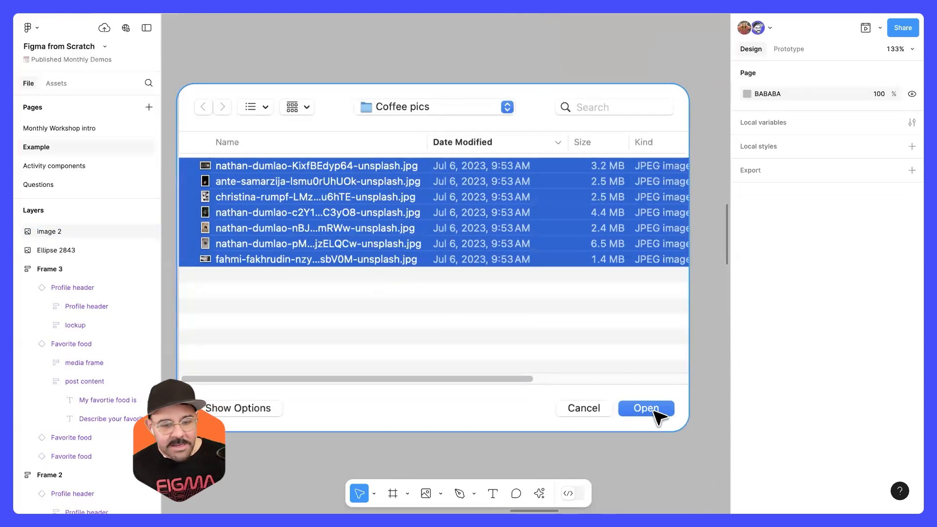
Step: Delete the pasted file picker screenshot and view the finished profile with the enlarged photo and name heading
click(613, 341)
key(Delete)
key(shift+1)
drag(574, 213, 412, 259)
scroll(567, 217, up, 5)
drag(567, 218, 465, 229)
scroll(516, 230, up, 5)
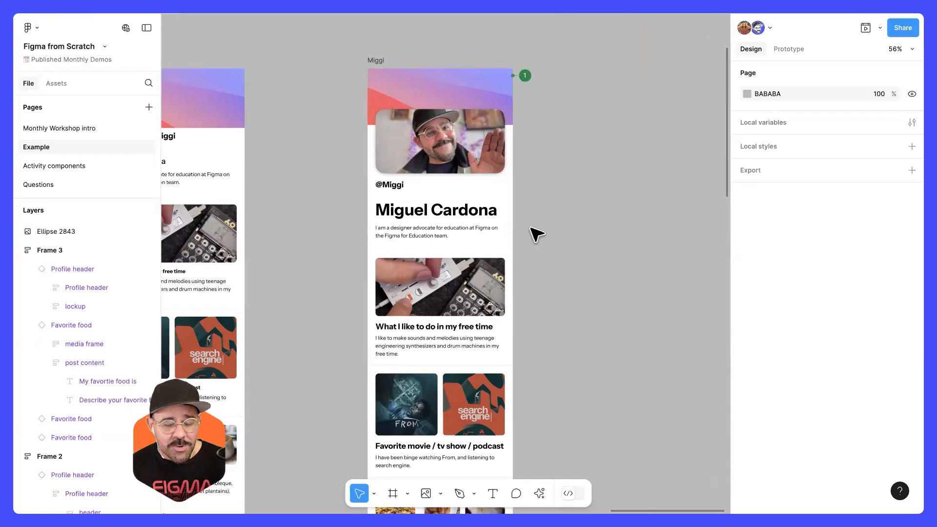
Step: Select the six stacked profile components, from the favorite food block down to the footer, and wrap them in an auto layout frame
drag(293, 258, 718, 224)
scroll(609, 234, down, 5)
drag(521, 236, 728, 105)
drag(534, 215, 513, 149)
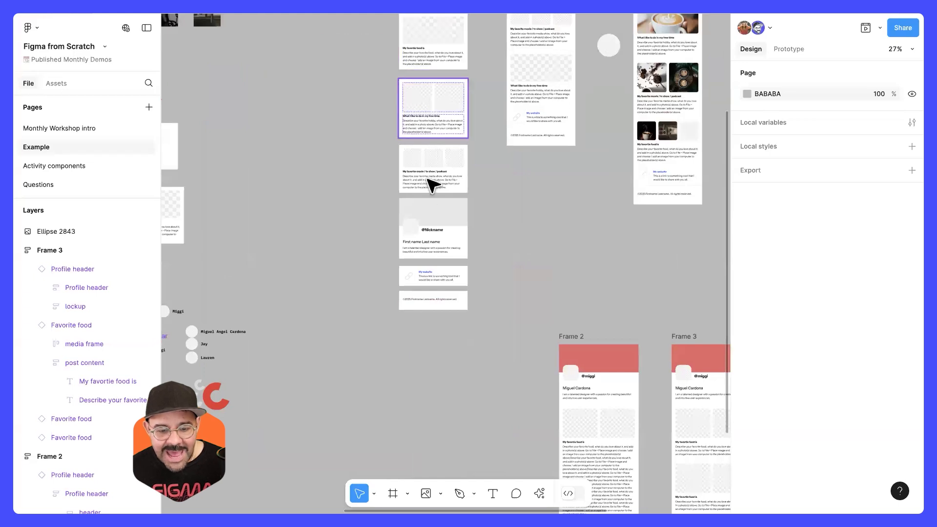
scroll(435, 226, up, 3)
drag(367, 151, 448, 418)
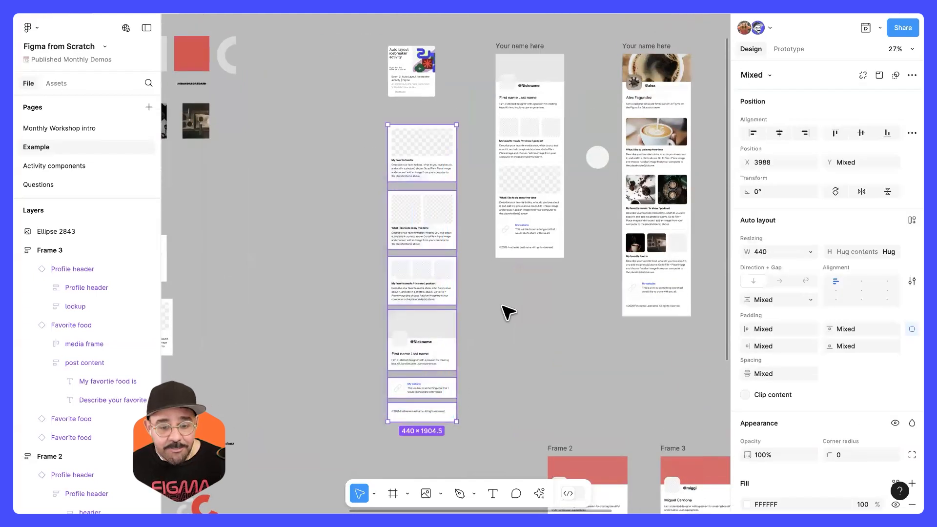
key(shift+a)
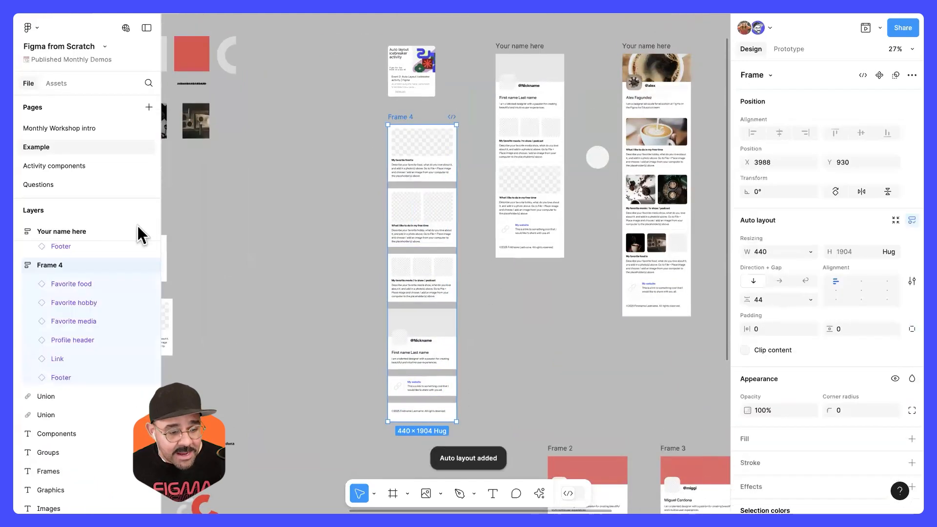
Step: Rename the new auto layout frame as Profile and keep it selected
double_click(45, 265)
text(Profile)
click(364, 138)
click(394, 118)
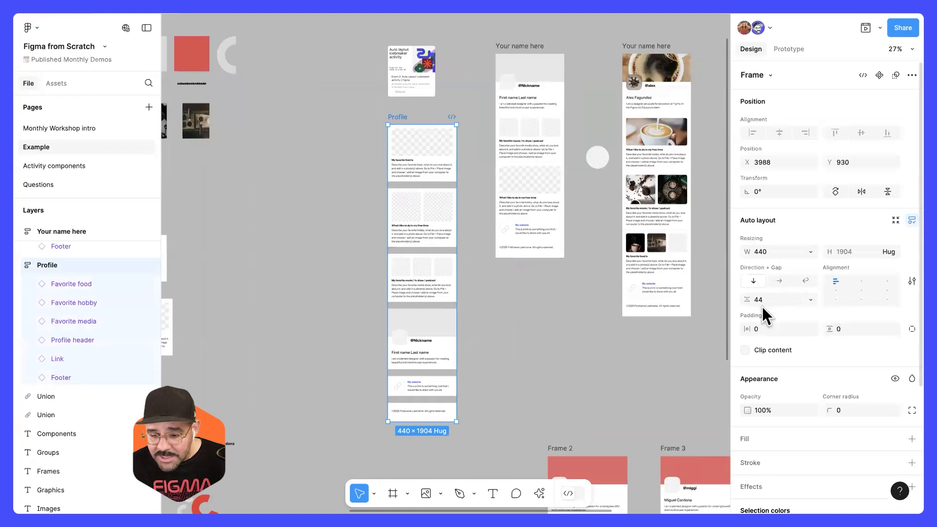
Step: Set the Profile frame's vertical gap to -2 and move the profile header to the top of the stack
drag(747, 300, 710, 303)
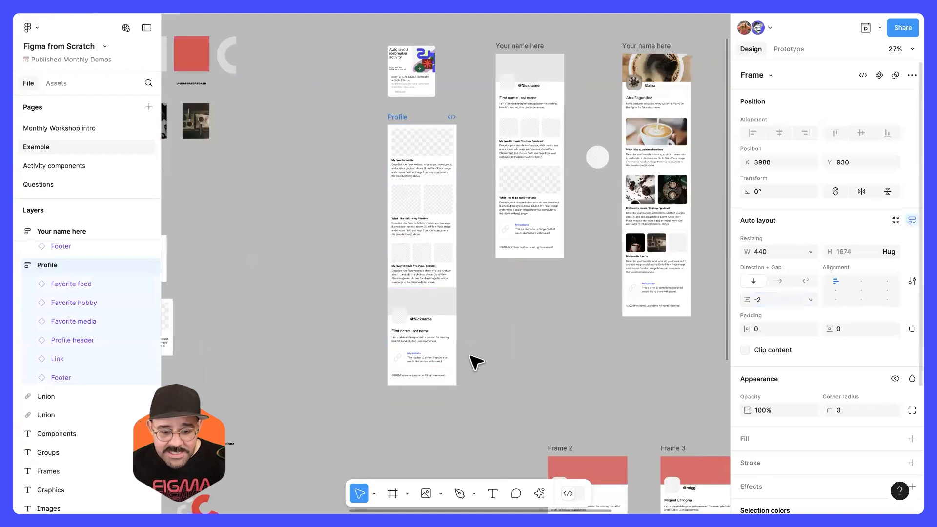
click(473, 358)
scroll(455, 330, up, 5)
click(440, 330)
key(Up)
key(Up)
key(Up)
scroll(514, 306, up, 3)
click(489, 214)
scroll(489, 214, down, 1)
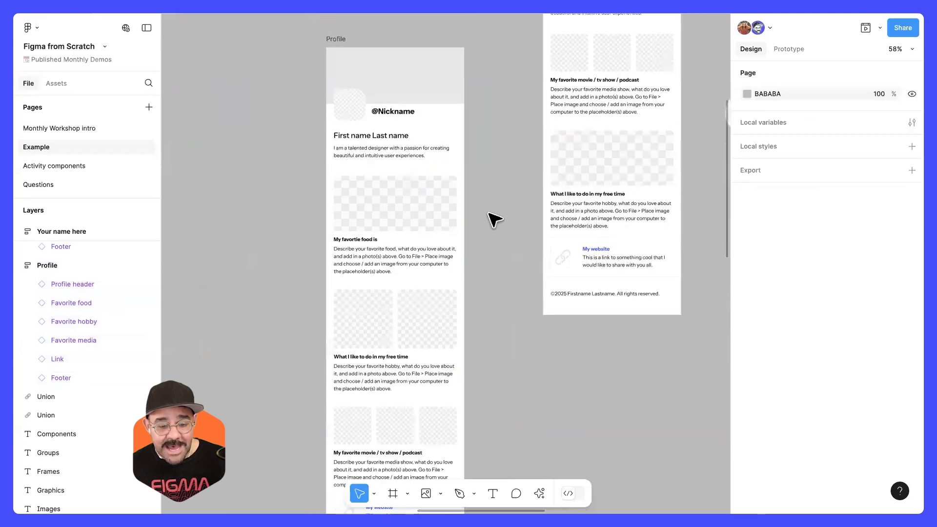
Step: Lengthen the favorite food description in the Profile frame by pasting its placeholder text repeatedly at the end
scroll(489, 214, down, 2)
ctrl+double_click(419, 253)
key(Right)
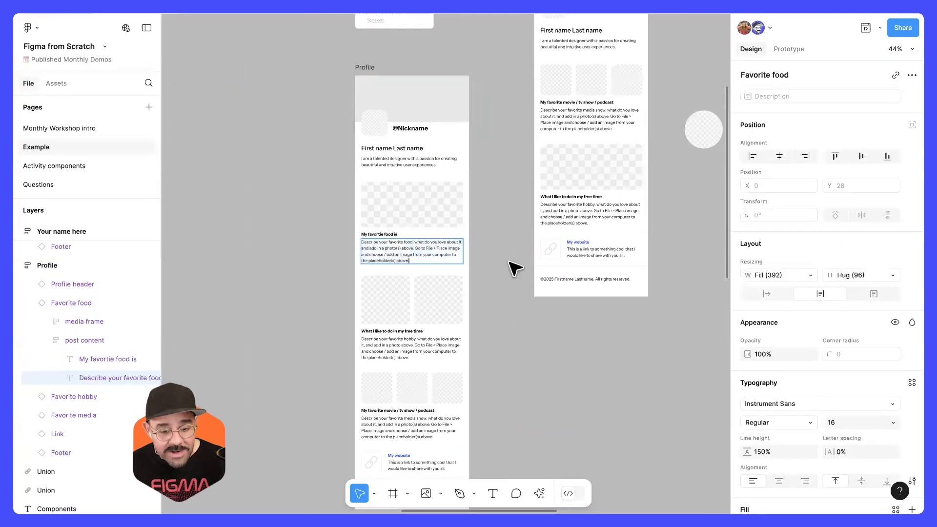
key(ctrl+v)
key(ctrl+v)
key(ctrl+v)
key(ctrl+v)
key(ctrl+v)
scroll(506, 282, down, 3)
scroll(496, 328, down, 2)
scroll(480, 224, down, 1)
scroll(476, 152, up, 2)
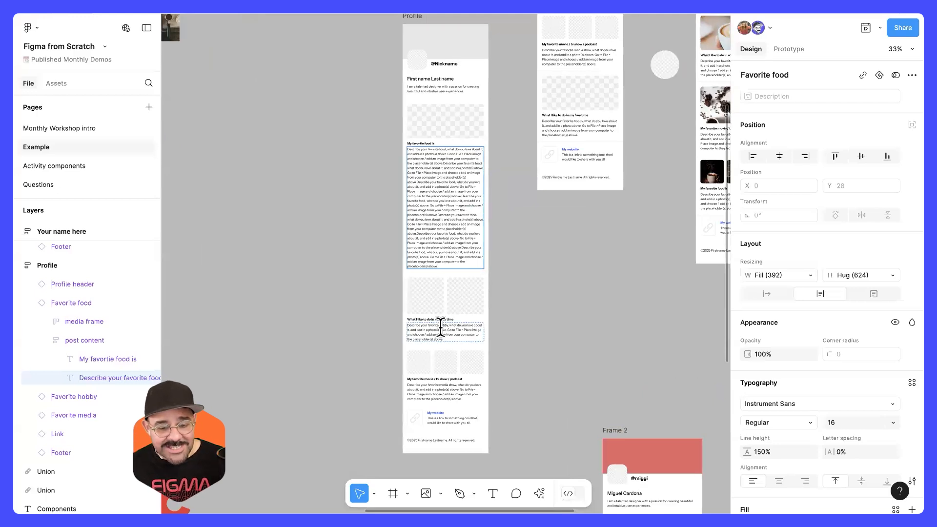
Step: Undo the last text pastes in the favorite food description and deselect the text
key(ctrl+z)
key(ctrl+z)
key(ctrl+z)
key(ctrl+z)
key(ctrl+z)
click(546, 267)
Step: Select the finished profile frame under the Prototyping + Dev Mode heading and switch to Dev Mode
drag(603, 251, 519, 367)
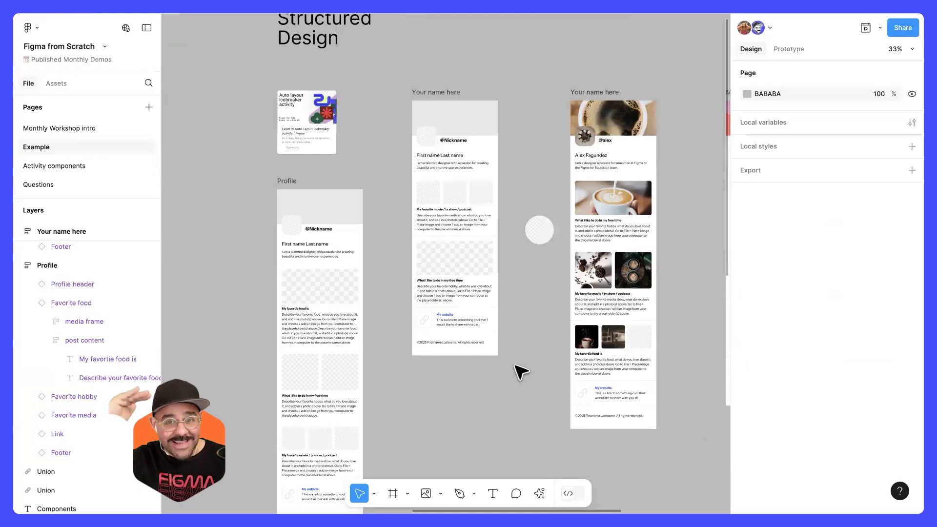
drag(546, 360, 400, 331)
drag(512, 307, 420, 325)
drag(493, 284, 421, 295)
scroll(579, 248, up, 3)
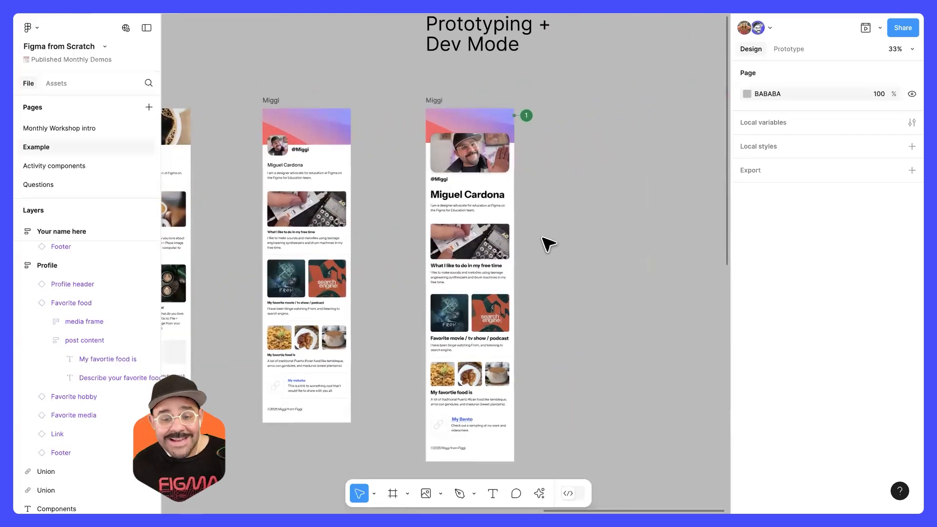
click(372, 96)
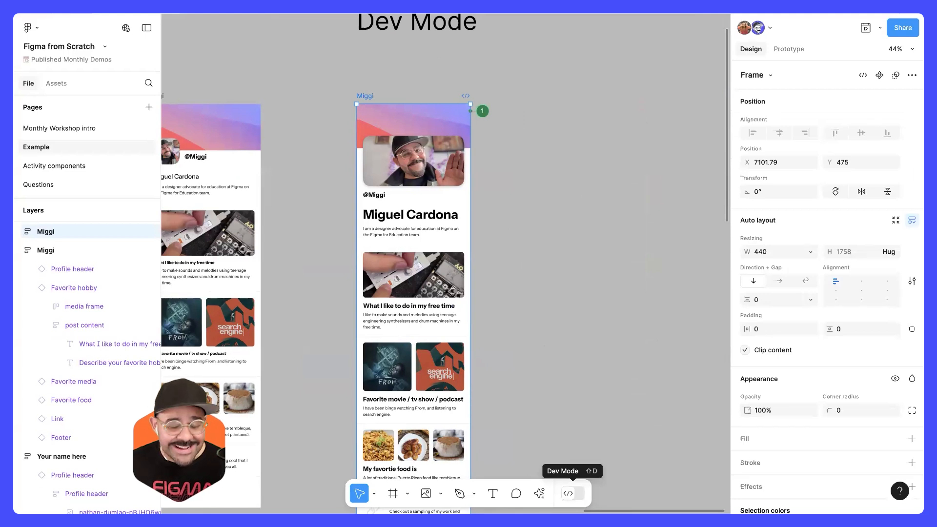
click(572, 494)
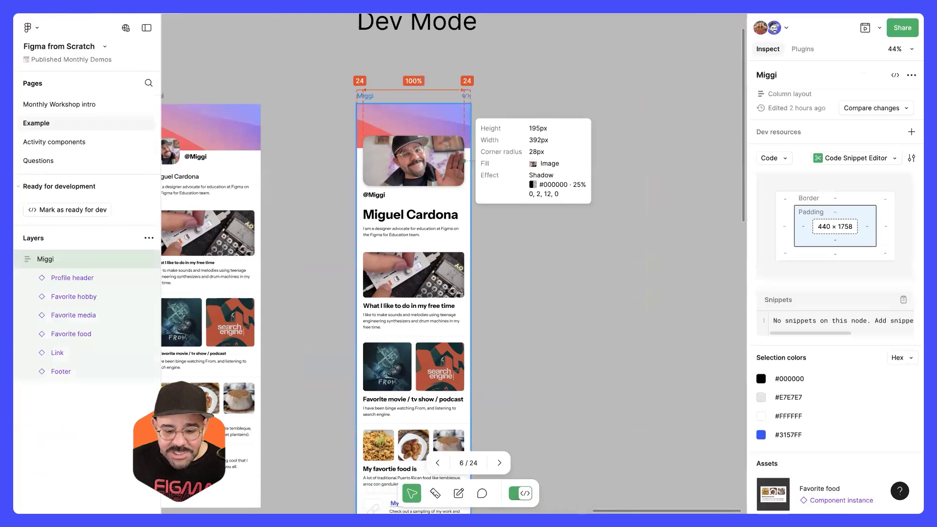
Step: Select the social handle text in the profile header and switch its inspected code language to CSS
ctrl+scroll(495, 184, up, 5)
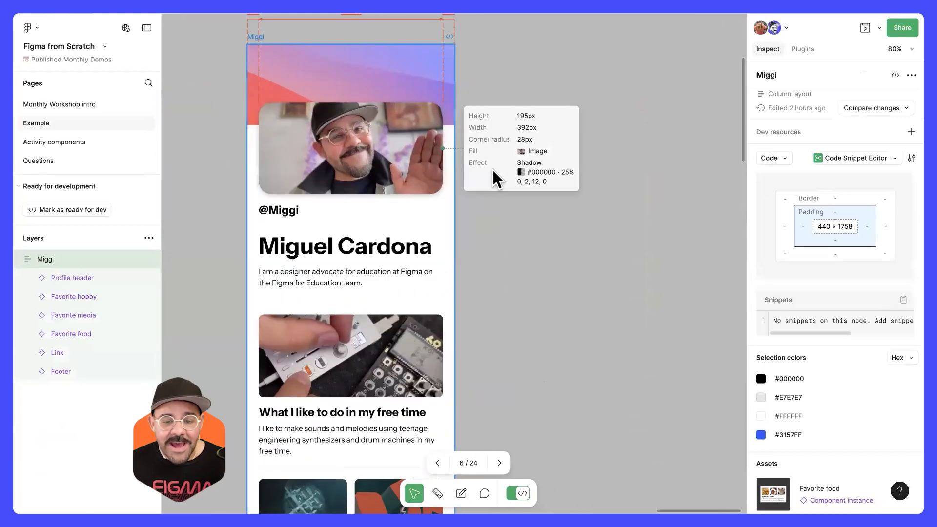
scroll(493, 173, up, 1)
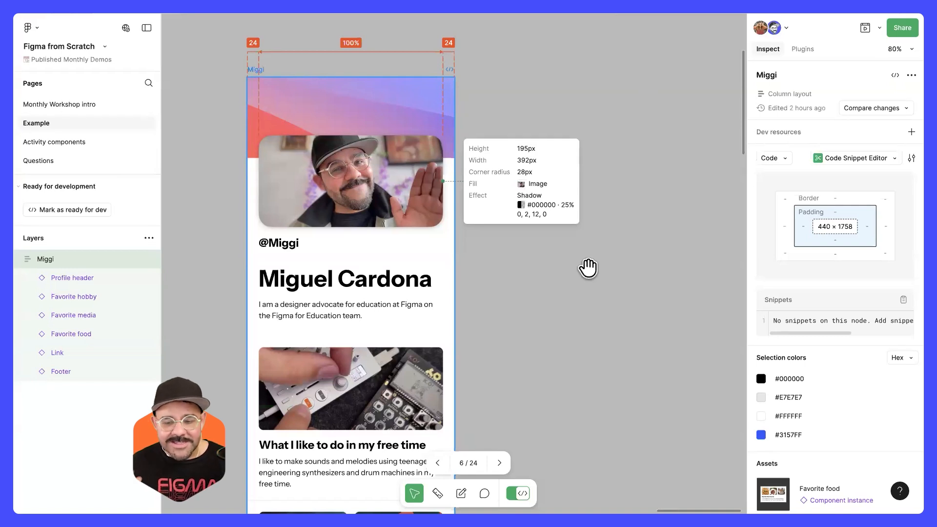
click(401, 217)
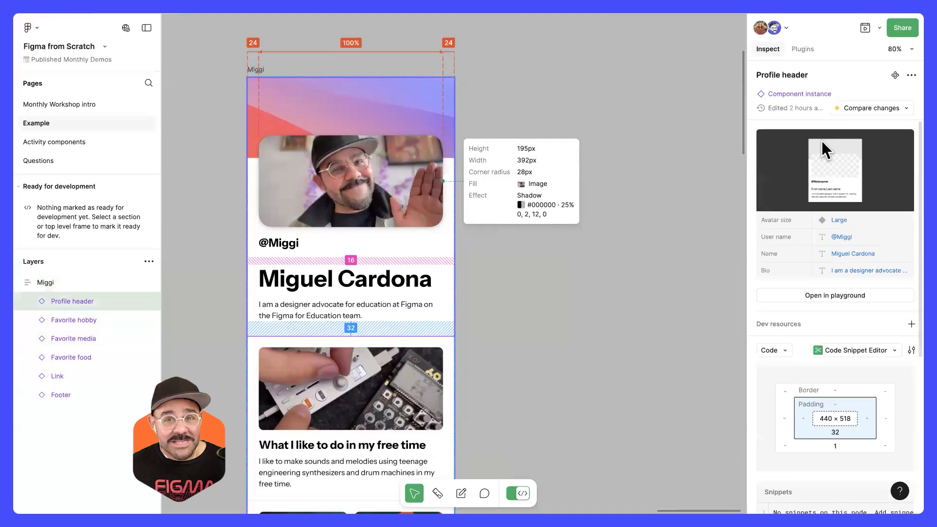
double_click(285, 250)
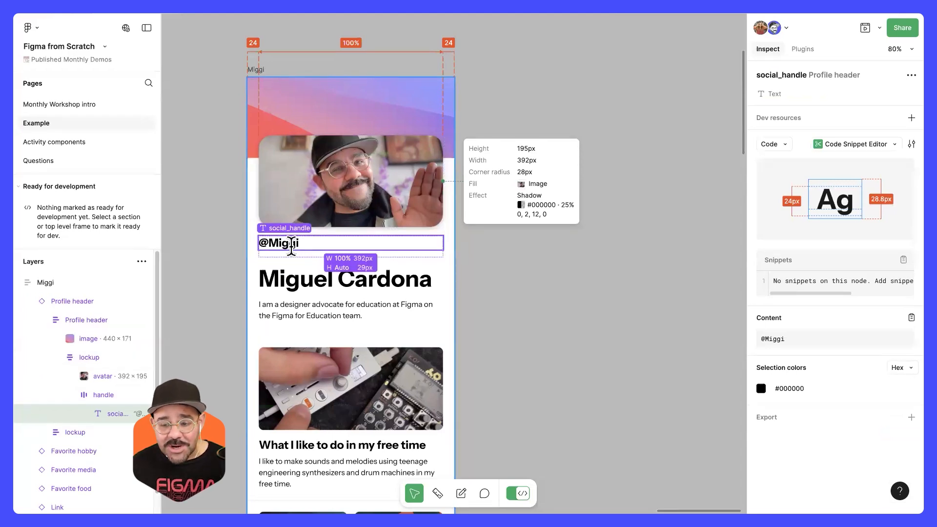
click(855, 146)
click(836, 166)
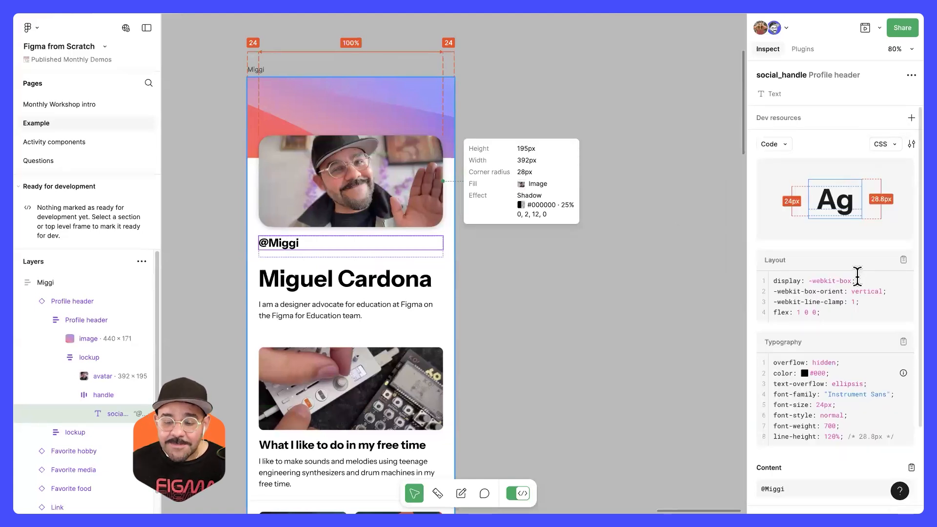
scroll(858, 278, down, 1)
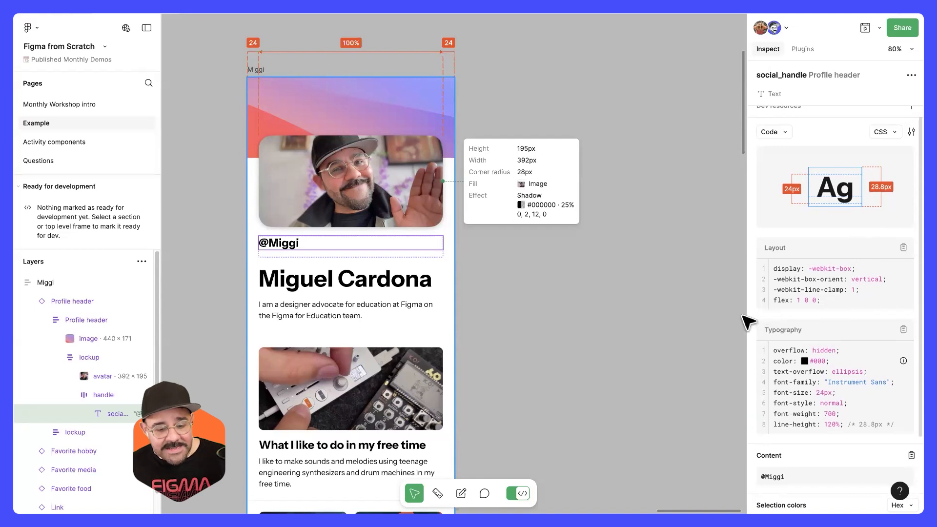
Step: Annotate the bio text in the profile header with its font, font size and line height properties
click(339, 310)
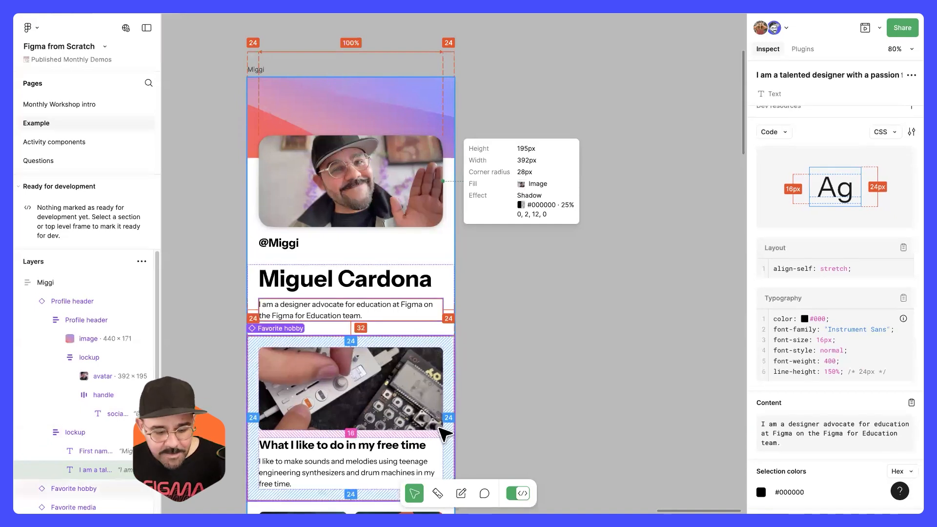
scroll(382, 288, down, 2)
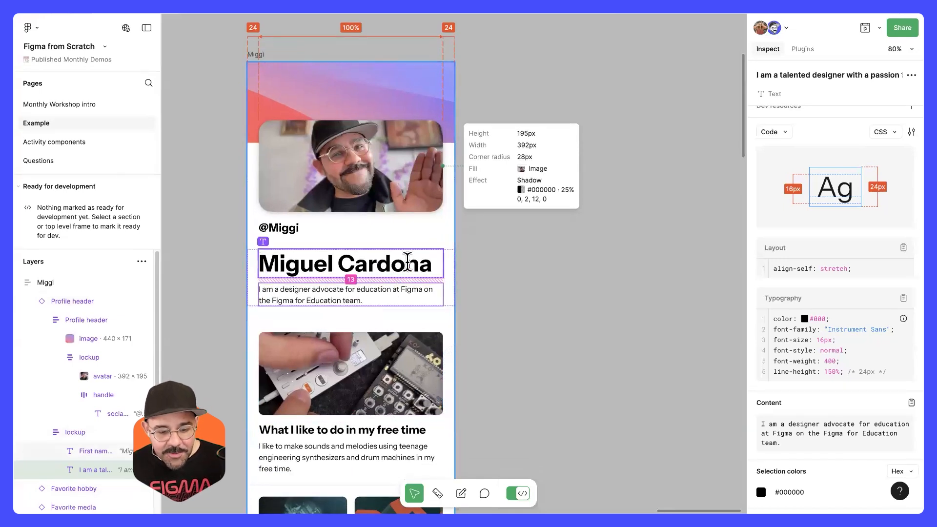
click(390, 270)
click(393, 286)
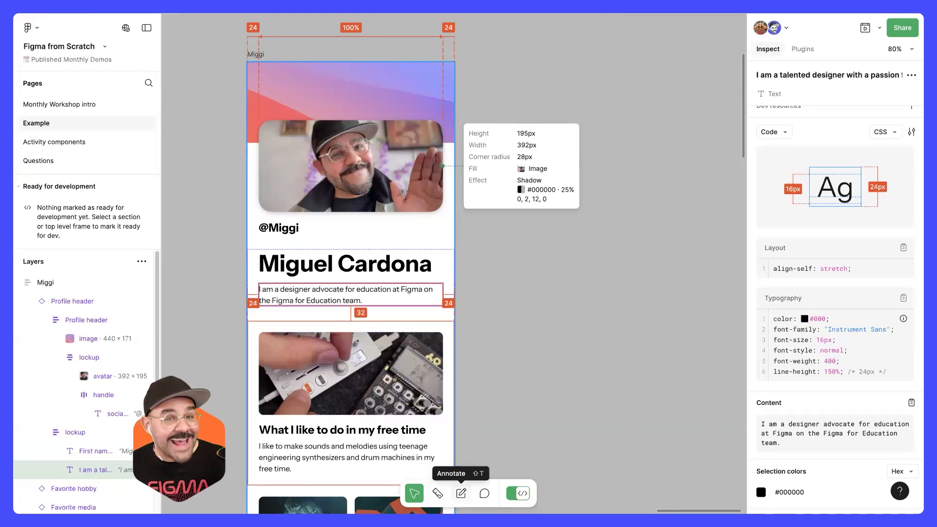
click(461, 493)
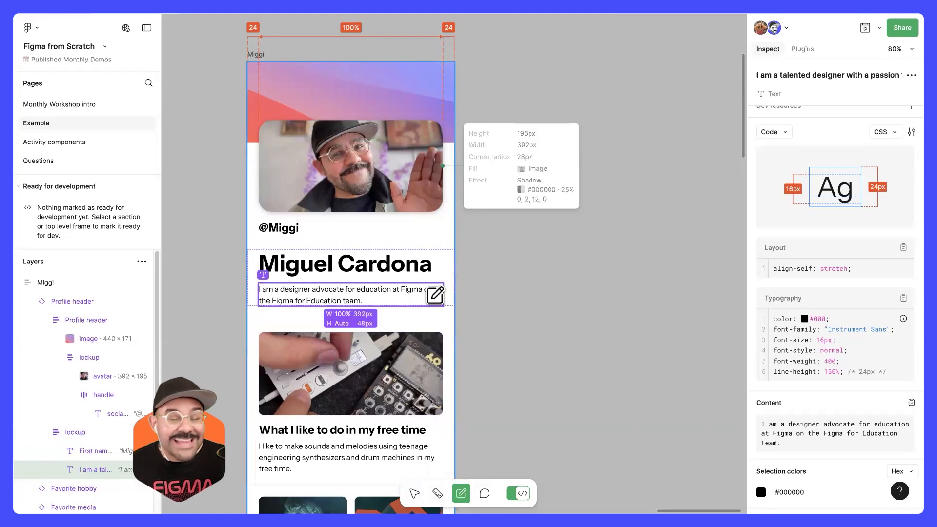
click(429, 302)
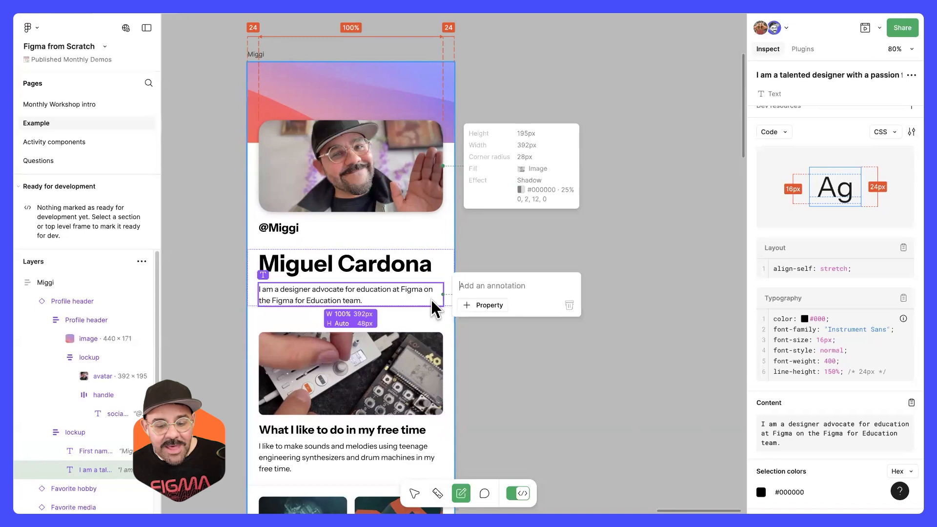
click(488, 306)
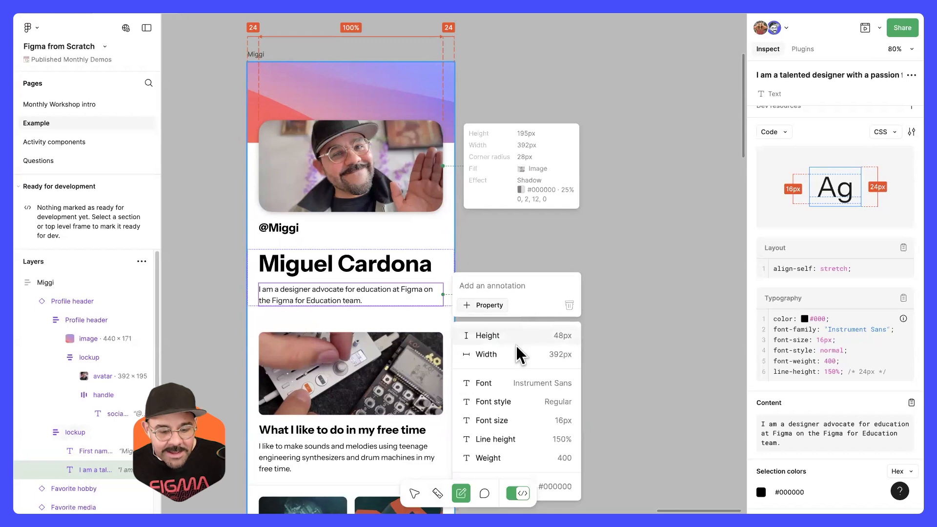
click(525, 387)
click(501, 316)
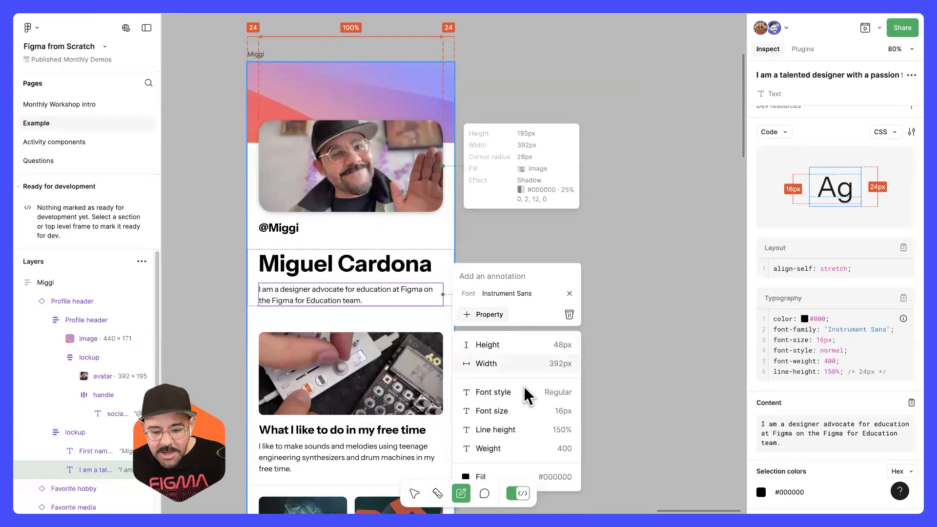
click(529, 412)
click(493, 323)
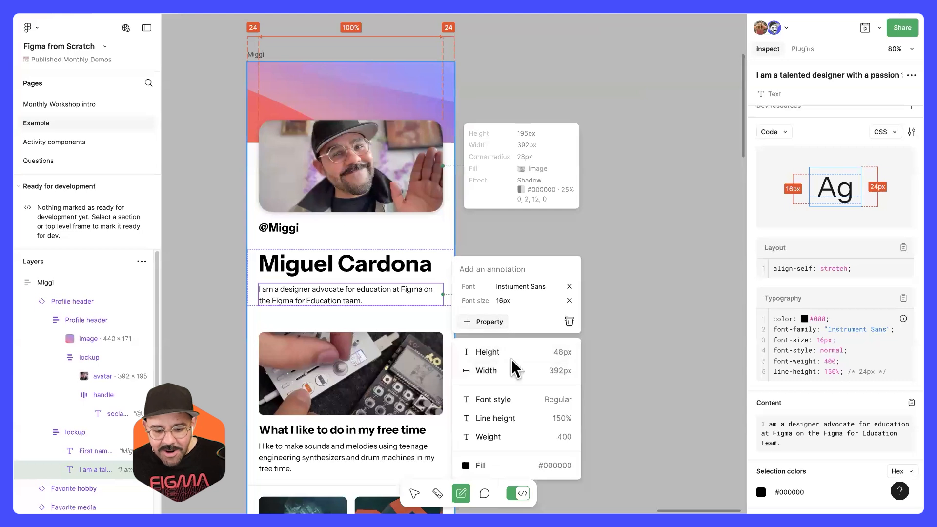
click(529, 418)
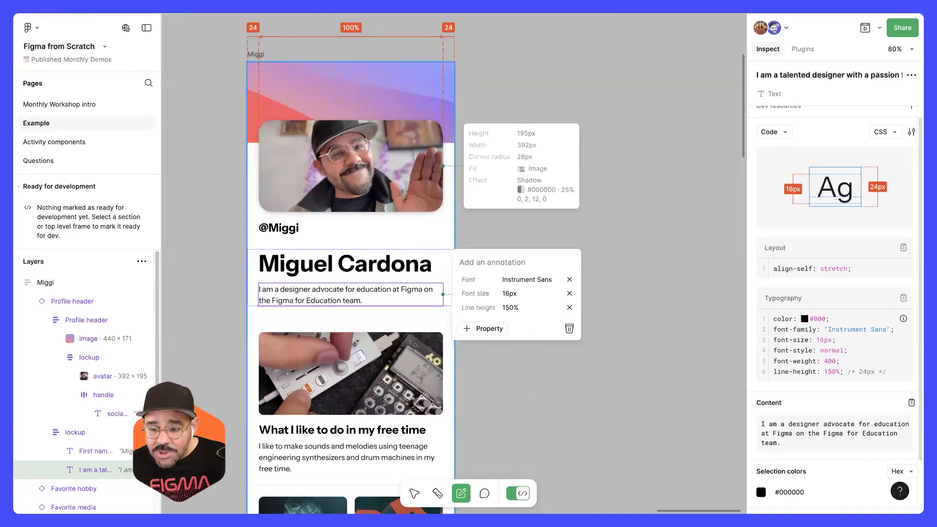
Step: Change the inspected code's unit from px to rem
scroll(901, 156, up, 1)
scroll(910, 142, up, 1)
click(912, 144)
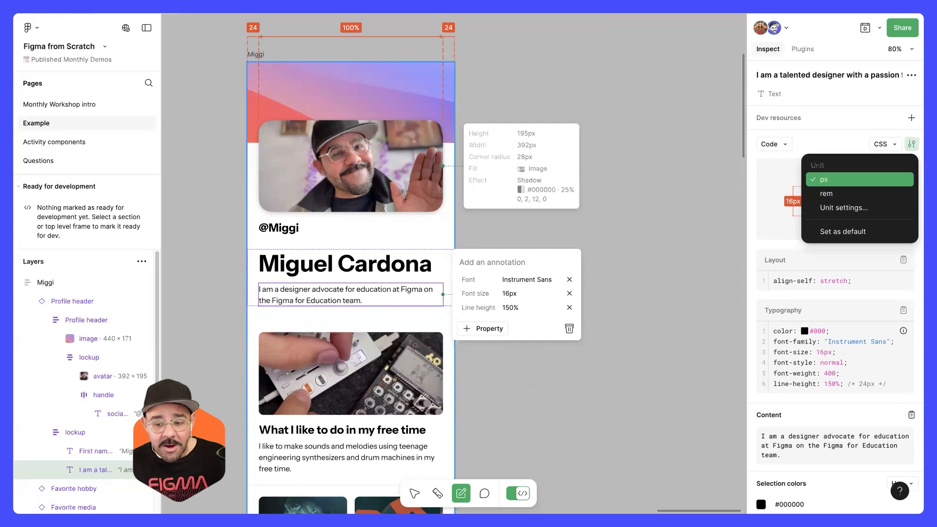
click(883, 187)
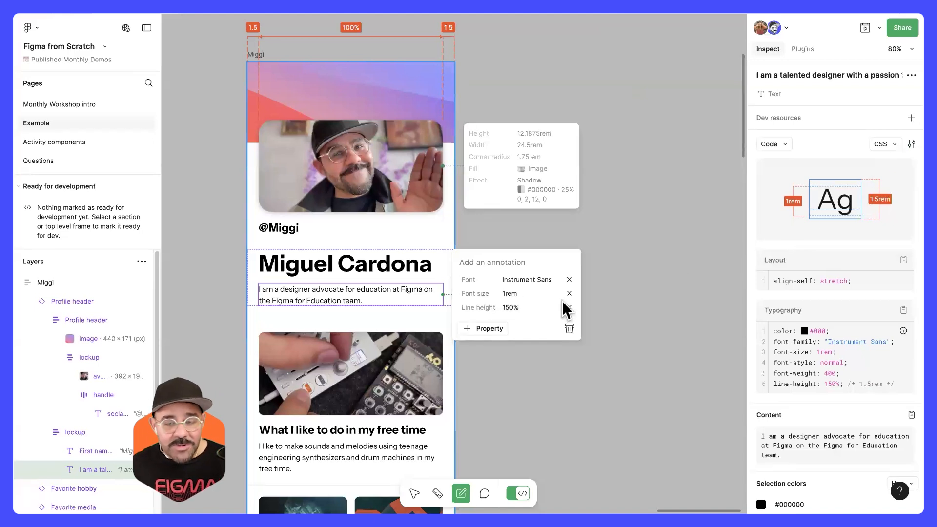
Step: Review the CSS unit settings, including the root font size and the option to apply rem only on text properties
click(911, 144)
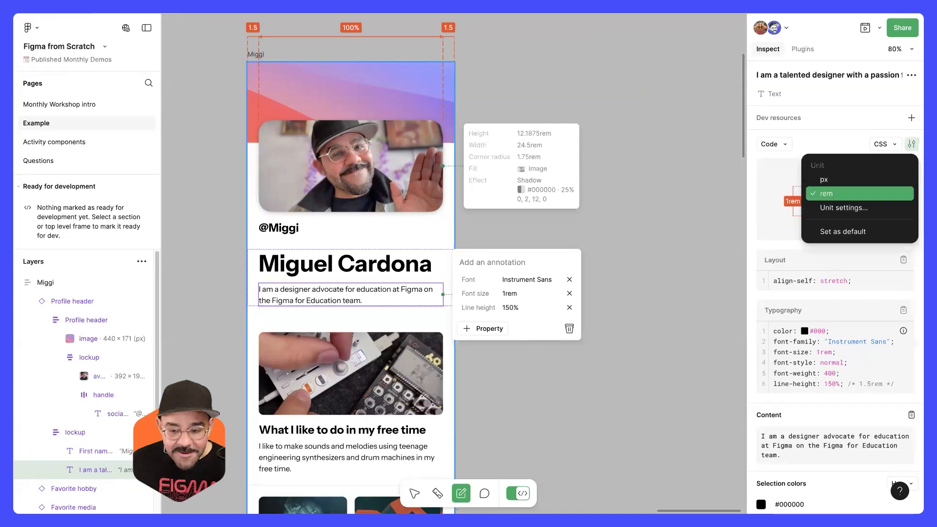
click(863, 207)
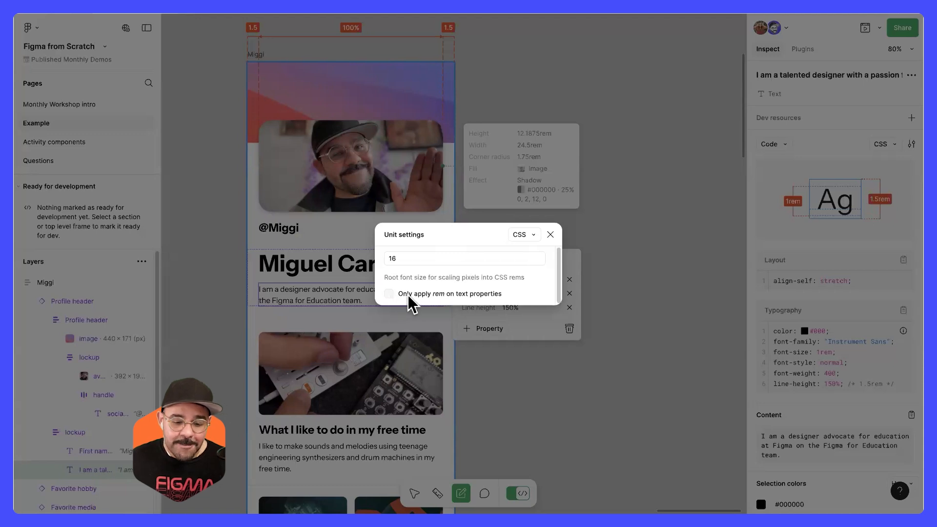
click(550, 235)
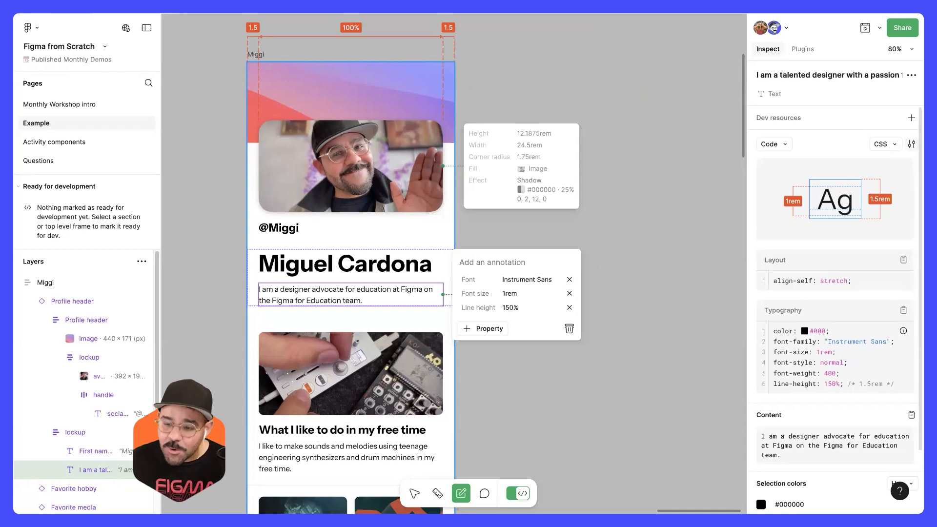
click(911, 144)
click(873, 208)
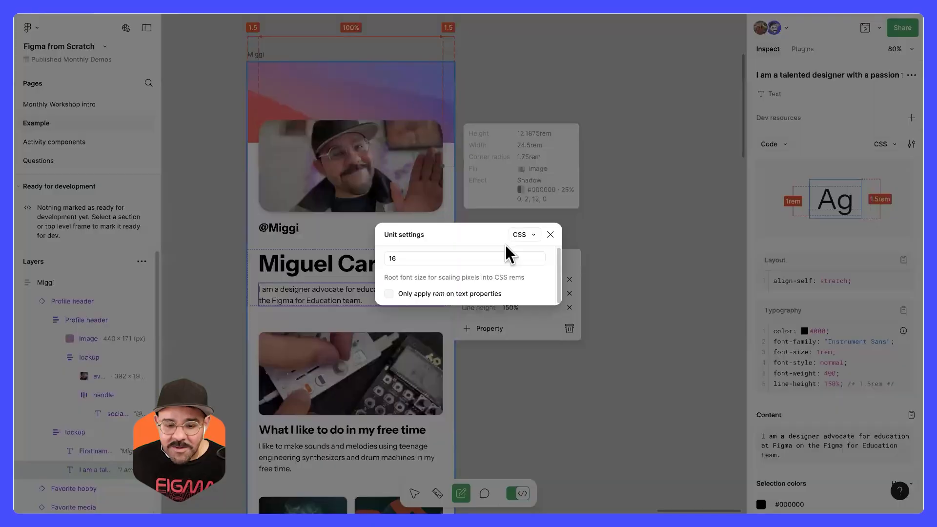
click(550, 235)
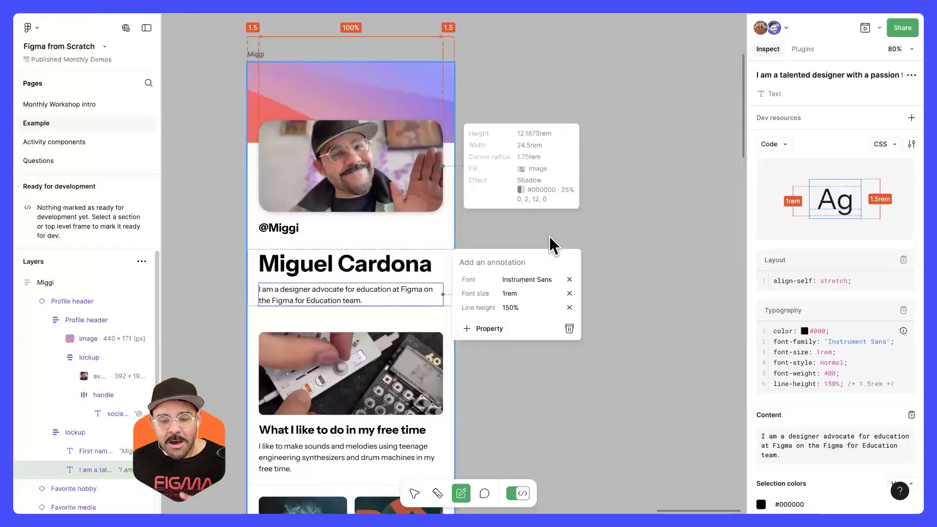
Step: Close the bio annotation and annotate the image above the free-time section with its fill property
click(550, 233)
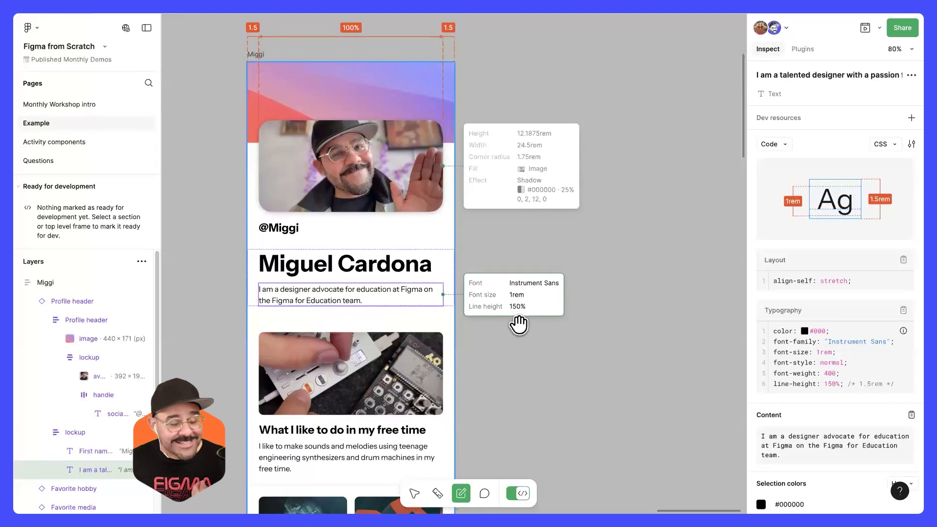
scroll(530, 345, down, 1)
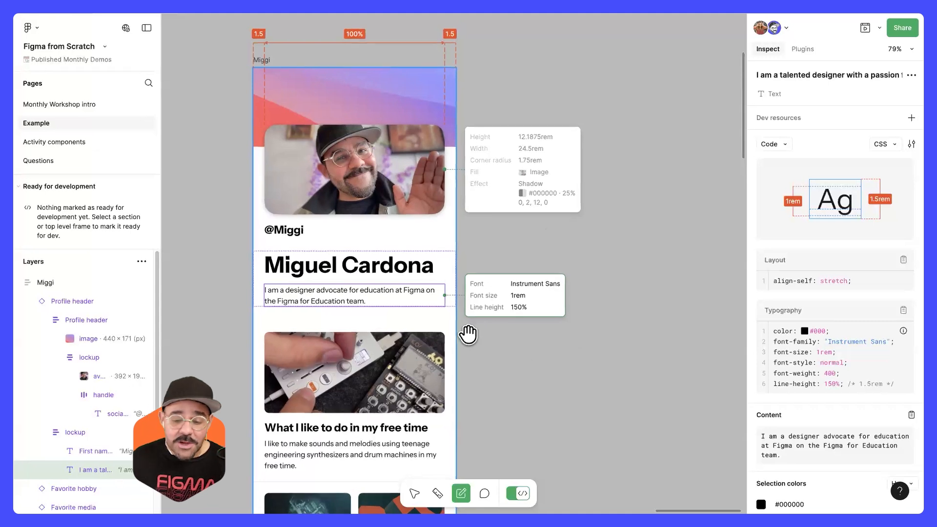
scroll(402, 345, down, 1)
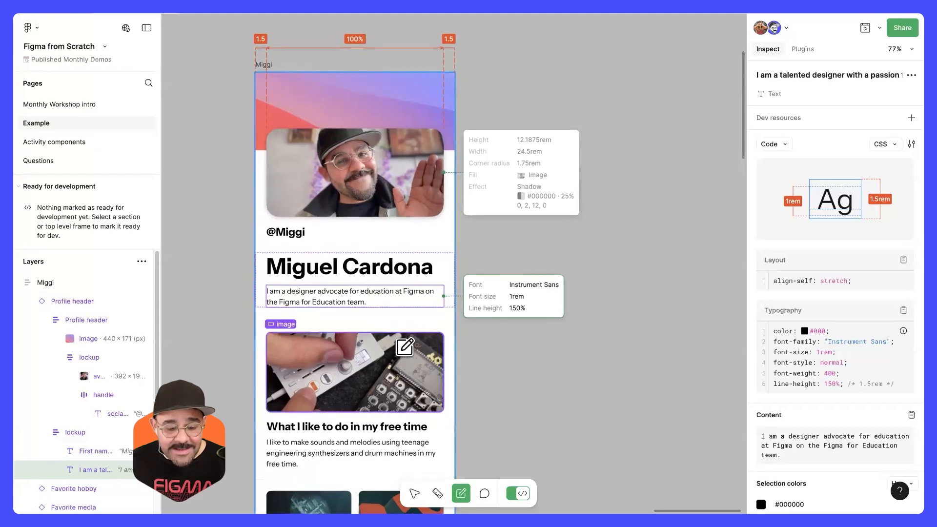
click(400, 370)
click(485, 383)
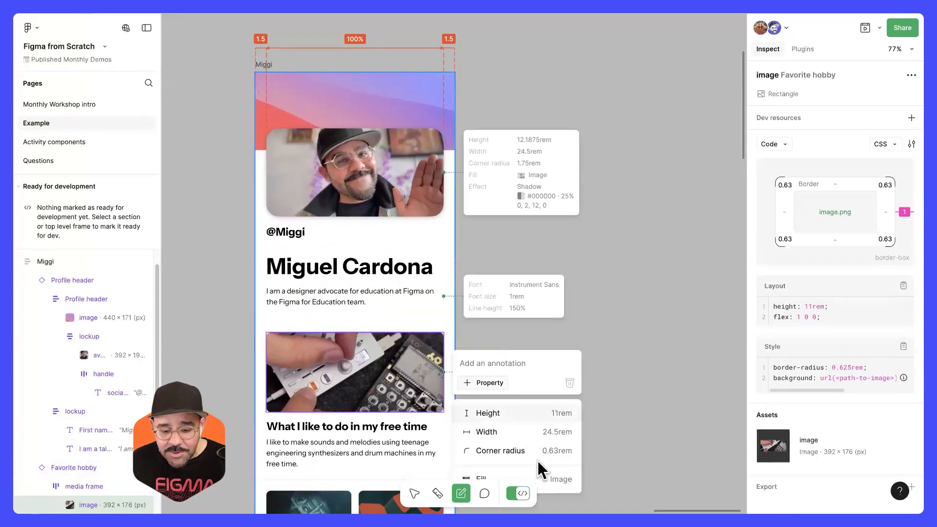
scroll(537, 461, down, 2)
click(555, 484)
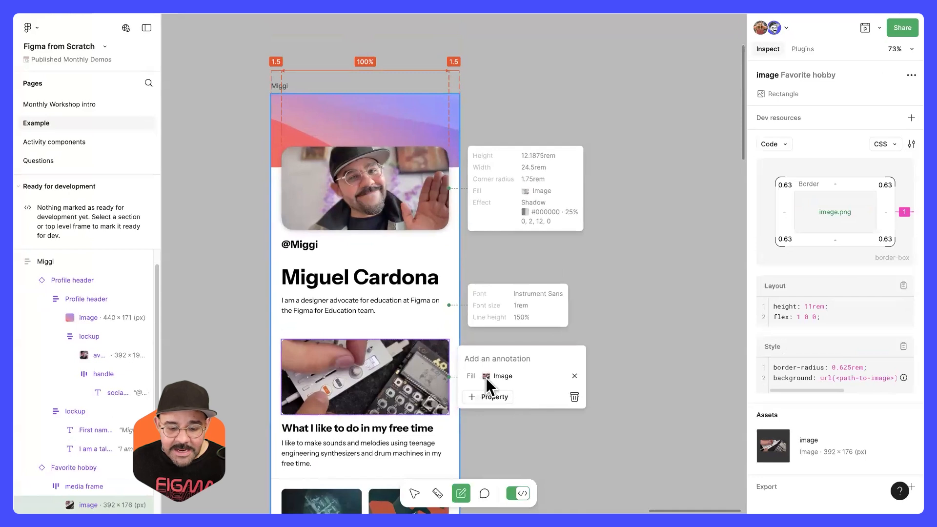
Step: Close the hobby image's fill annotation and add a measurement of the vertical gap between the bio text and that image
scroll(493, 381, down, 1)
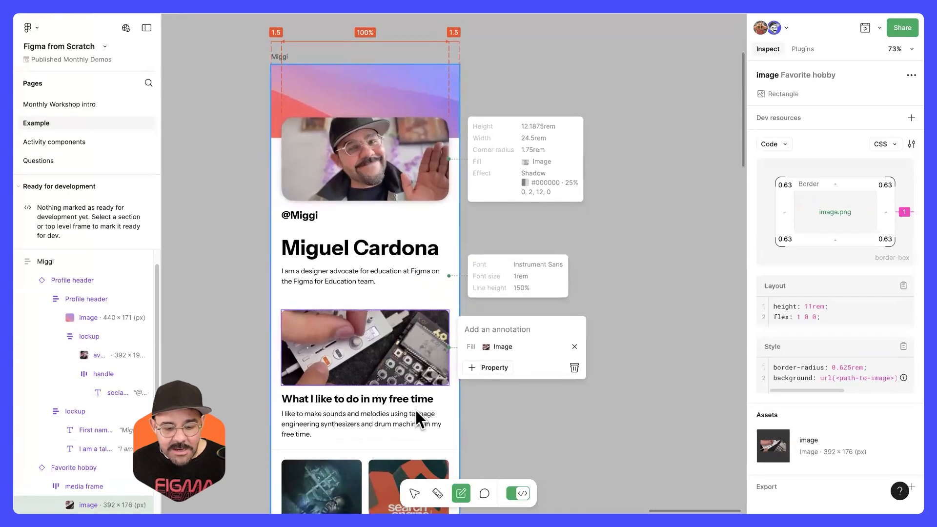
key(Escape)
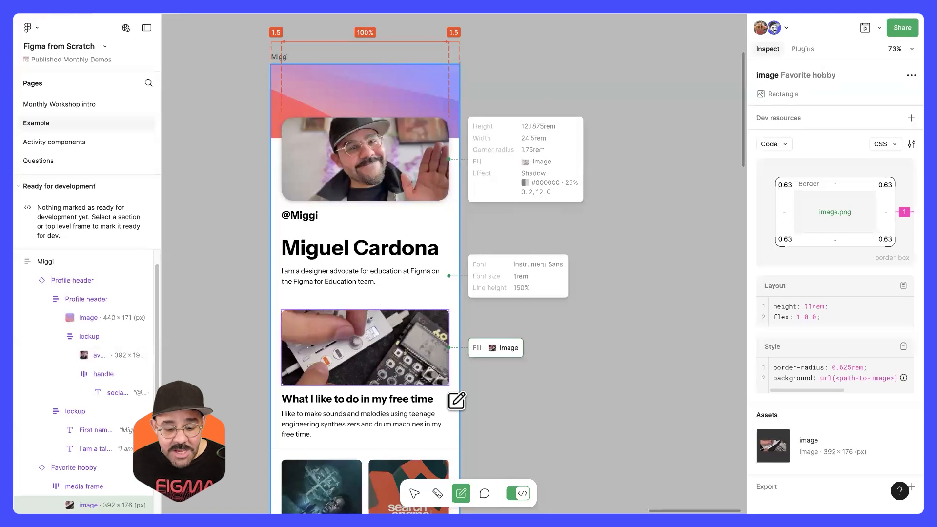
click(437, 494)
scroll(280, 276, up, 5)
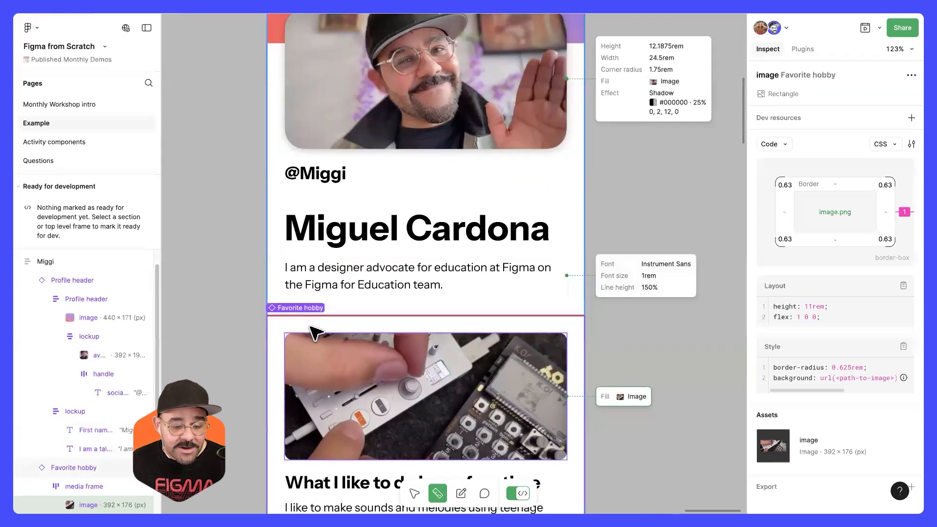
drag(311, 335, 220, 309)
scroll(325, 290, left, 5)
scroll(324, 291, down, 1)
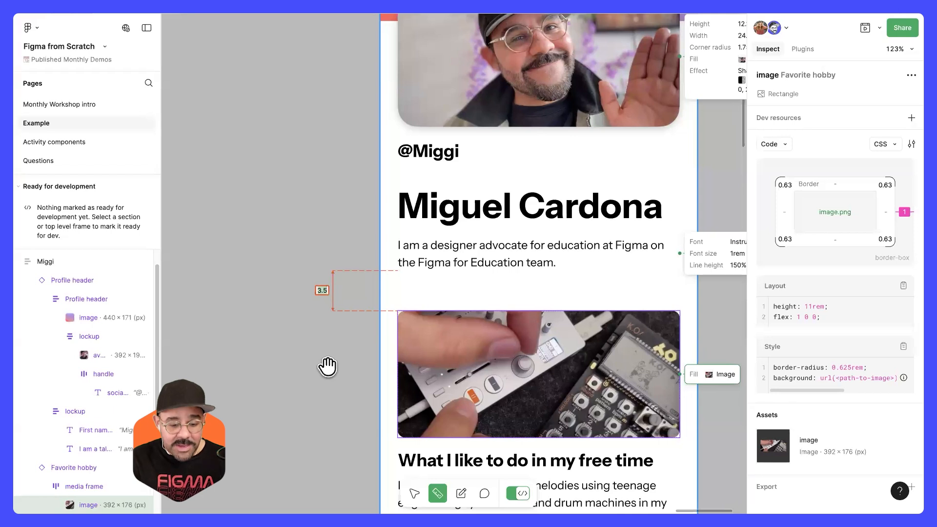
Step: Relabel the bio-to-image measurement as 20% and add a vertical measurement between the social handle and the bio text
text(20)
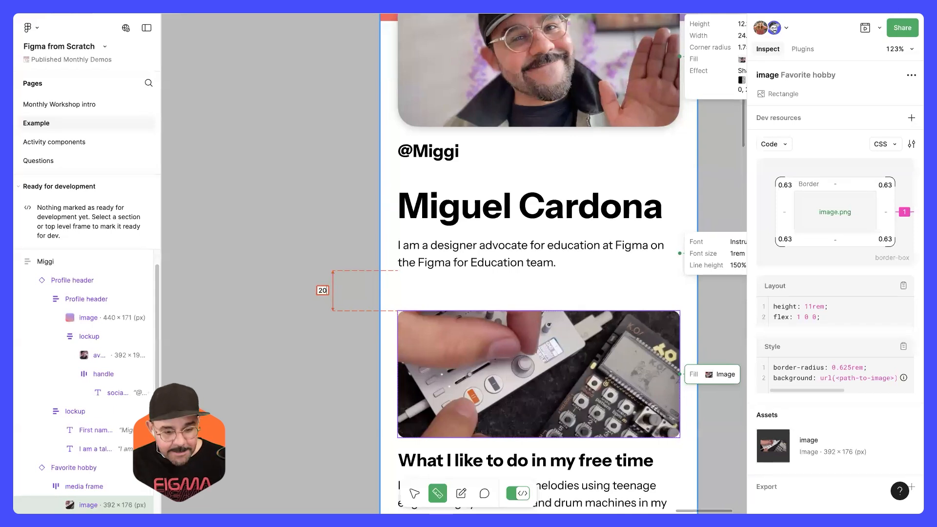
key(Return)
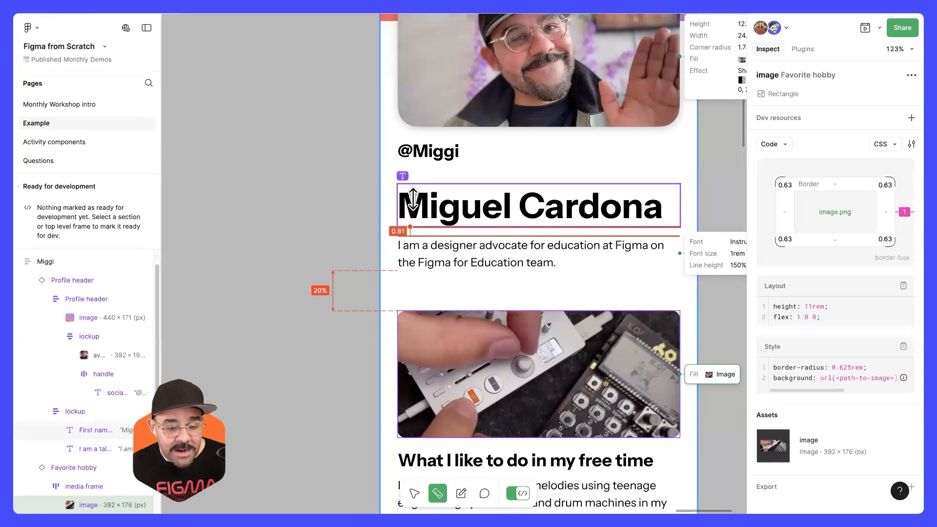
drag(415, 181, 330, 183)
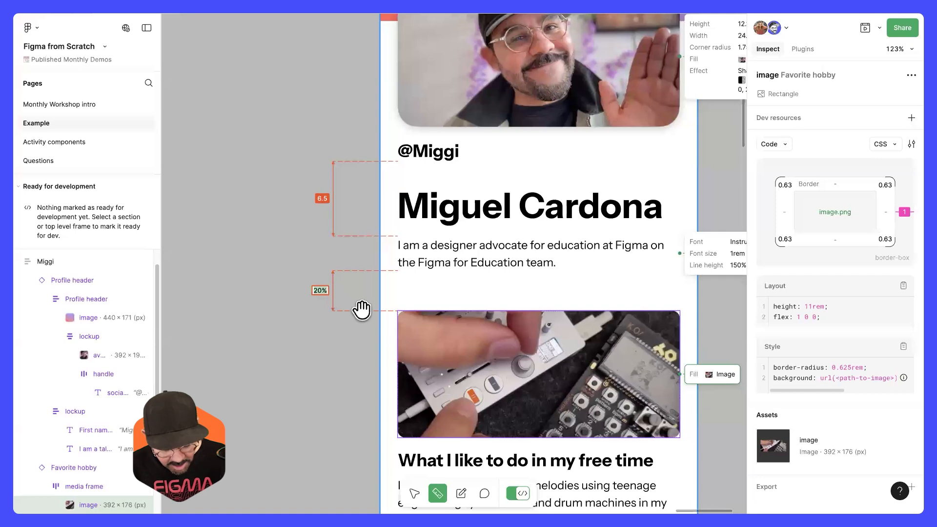
Step: Override the label of the measurement between the bio text and the hobby image with 2rem, and clear the selection
click(321, 290)
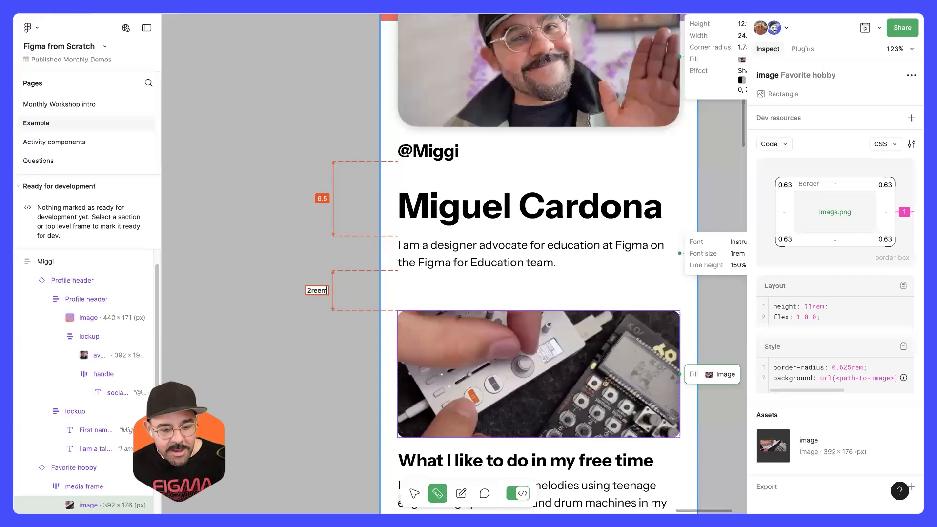
click(319, 291)
key(BackSpace)
key(Return)
click(314, 327)
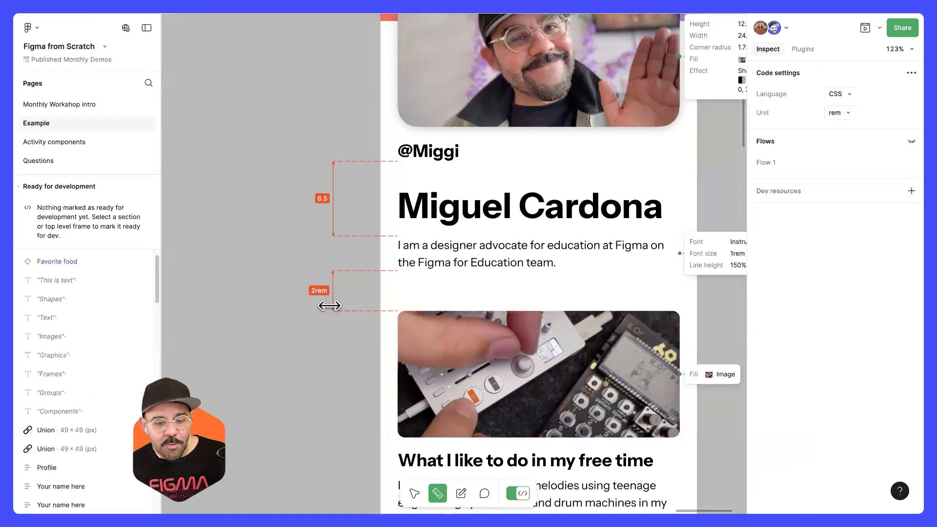
Step: Add a vertical measurement of the gap between the hobby image and the free-time heading
scroll(337, 309, down, 3)
scroll(343, 384, up, 2)
scroll(344, 384, right, 2)
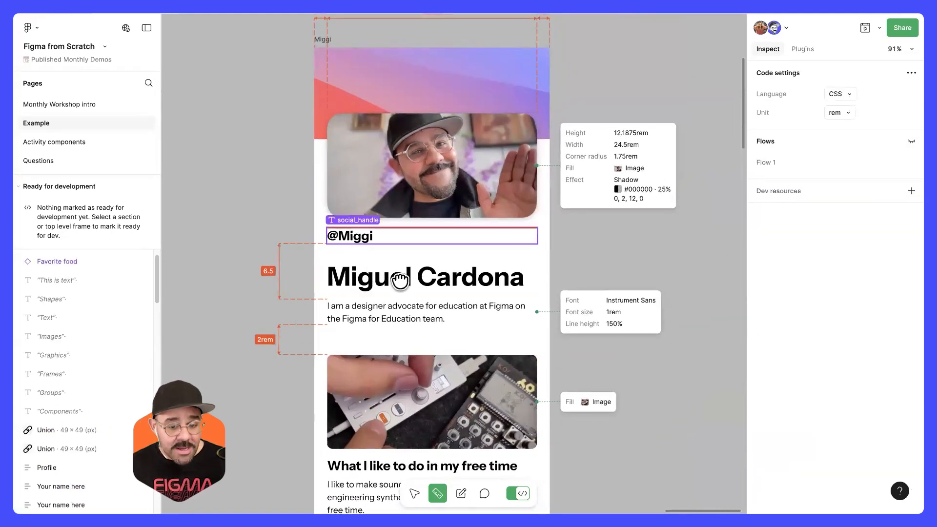
scroll(366, 228, up, 2)
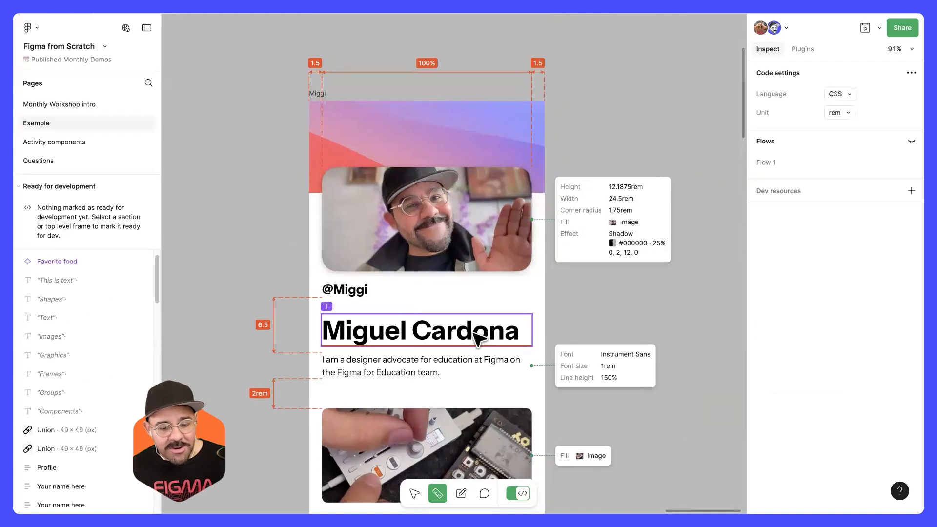
scroll(477, 331, down, 3)
scroll(475, 323, down, 2)
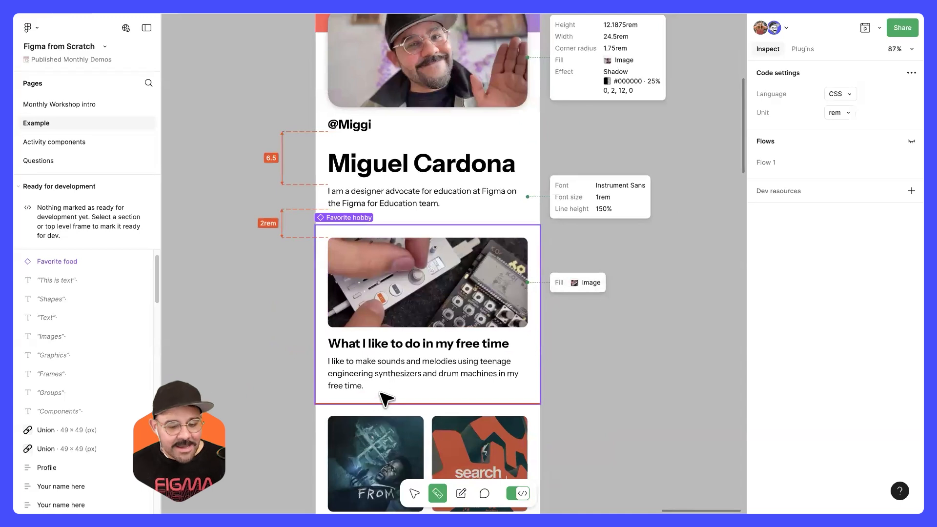
scroll(314, 309, up, 5)
scroll(322, 310, up, 3)
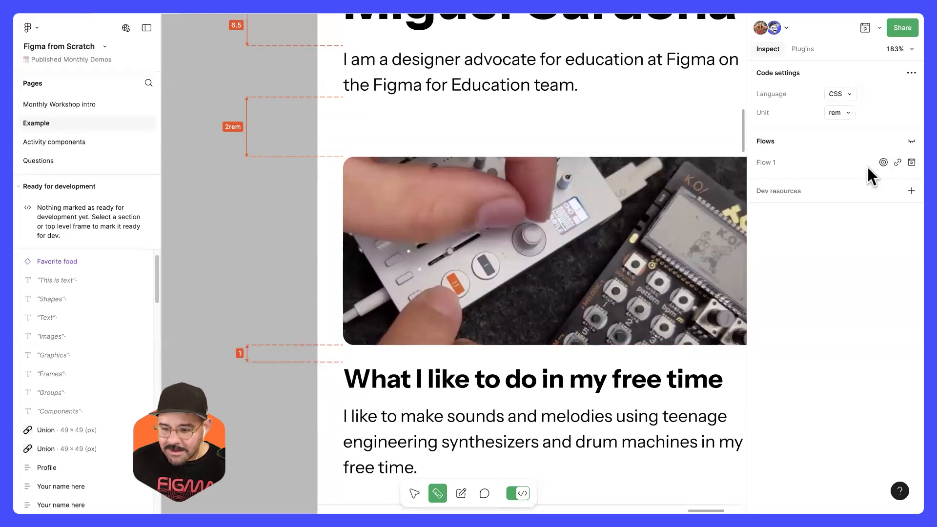
Step: Alternate the code unit between px and rem to compare the measurement labels, ending on px
scroll(332, 238, down, 5)
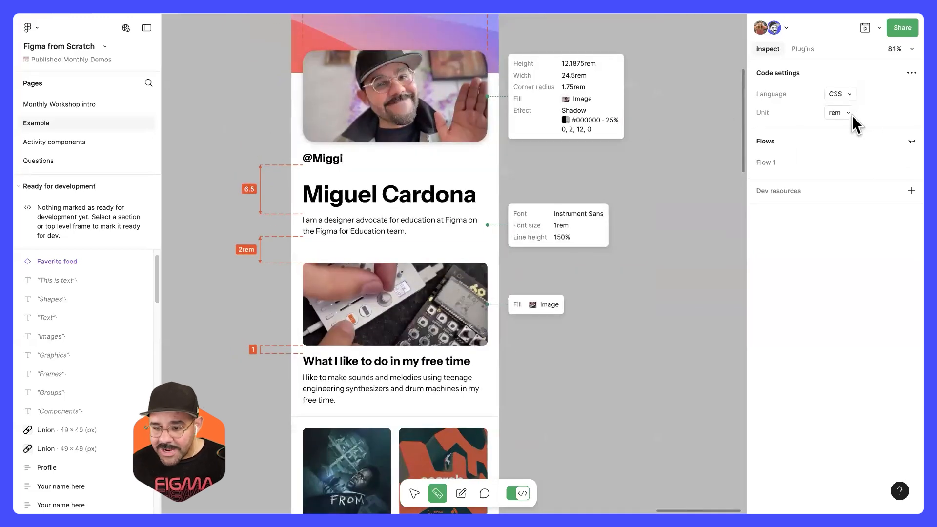
click(849, 114)
click(845, 136)
scroll(251, 376, up, 8)
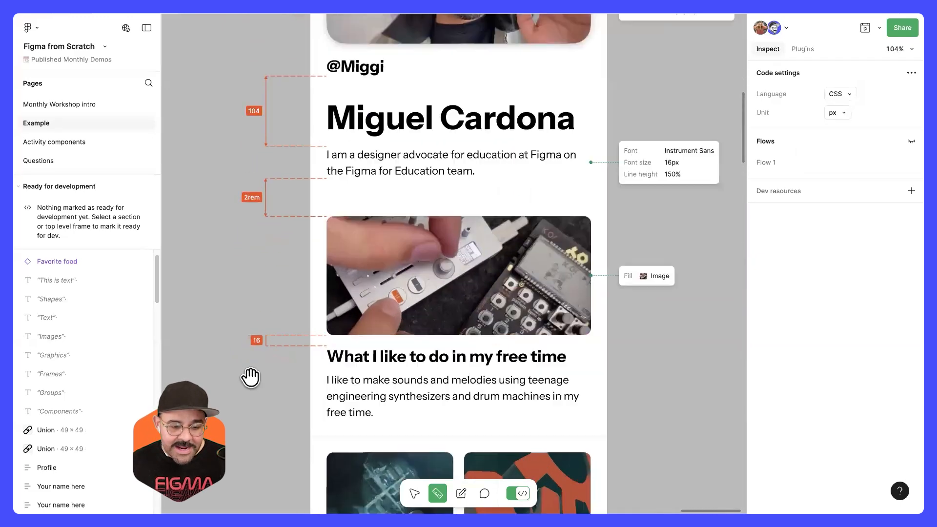
click(845, 112)
click(842, 149)
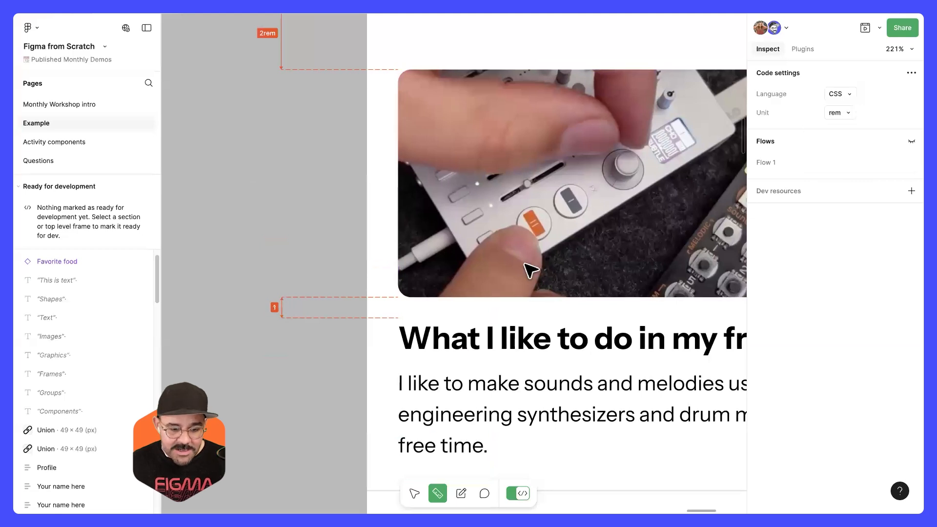
click(843, 114)
click(842, 137)
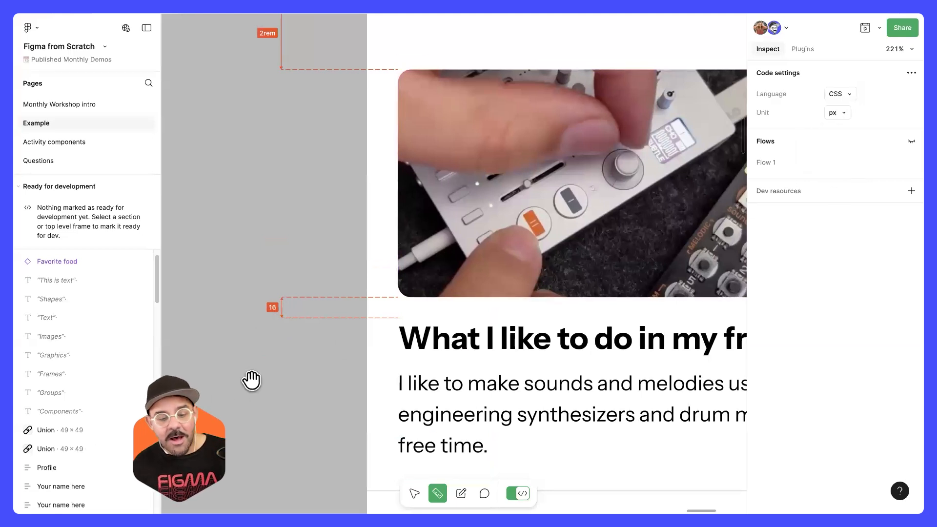
Step: Override the label of the measurement between the social handle and the bio text with 4rem
scroll(268, 358, down, 3)
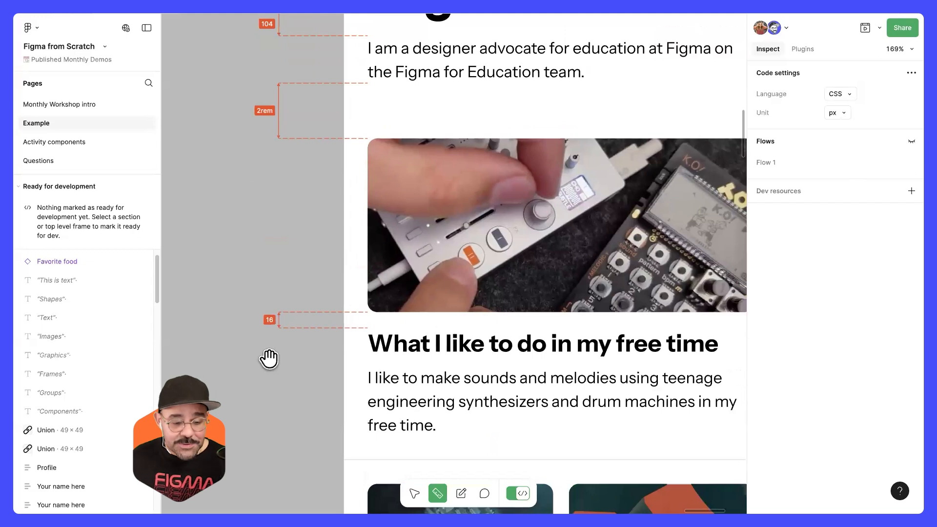
scroll(291, 339, down, 3)
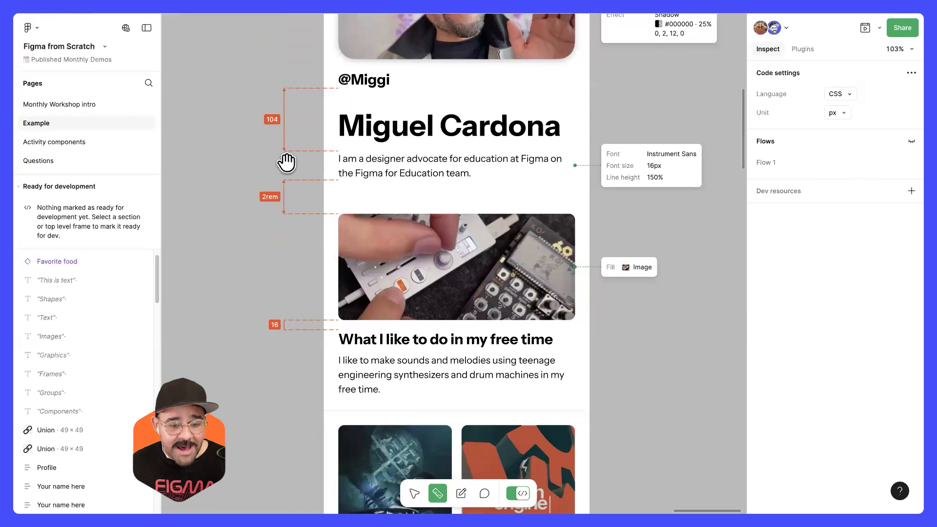
click(273, 121)
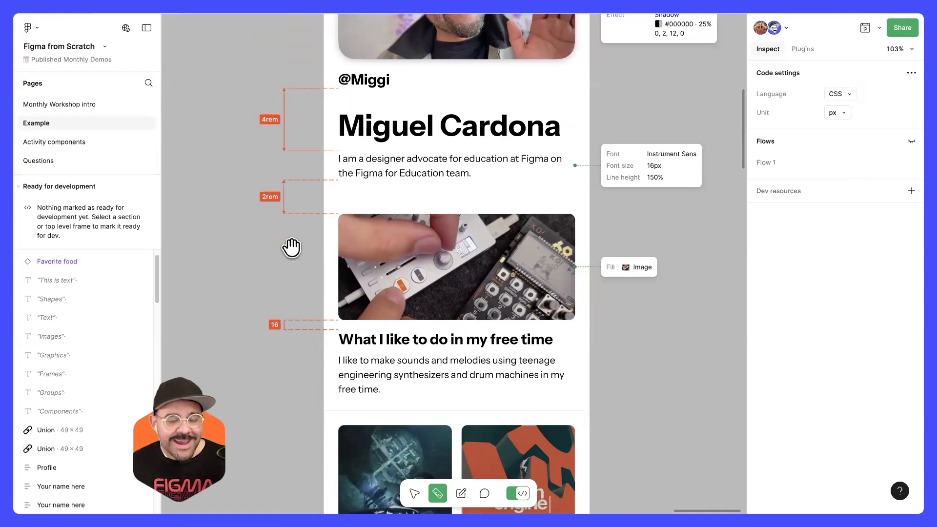
scroll(289, 305, down, 3)
drag(317, 267, 311, 343)
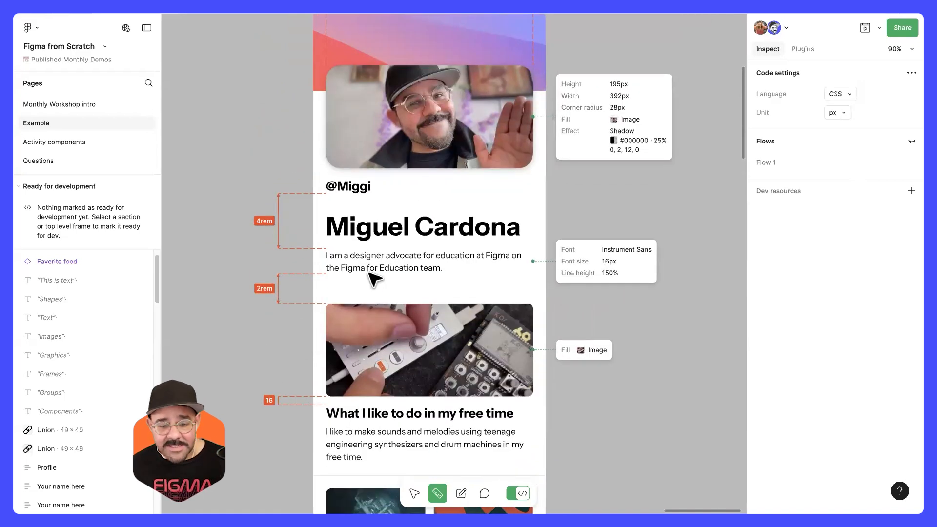
Step: Inspect the avatar image's code in px, briefly activate the annotation tool and return to the Move tool
click(512, 153)
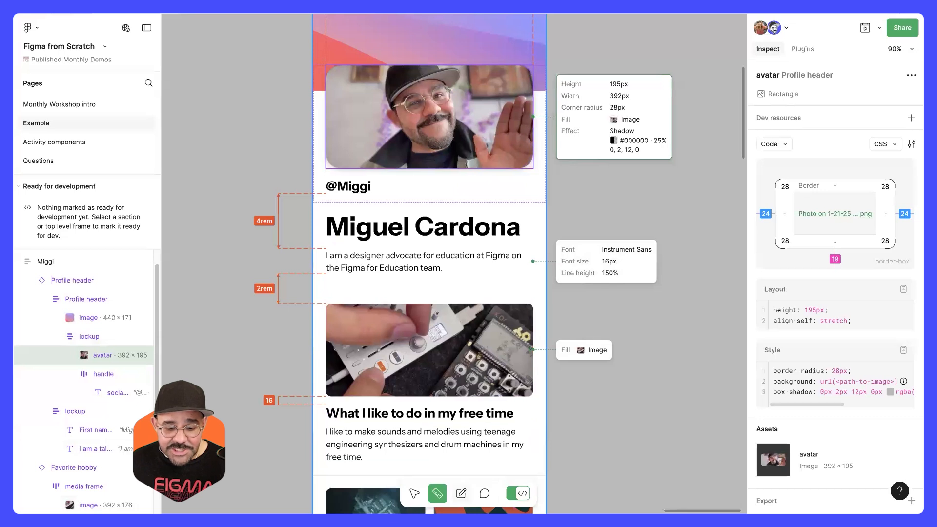
key(shift+t)
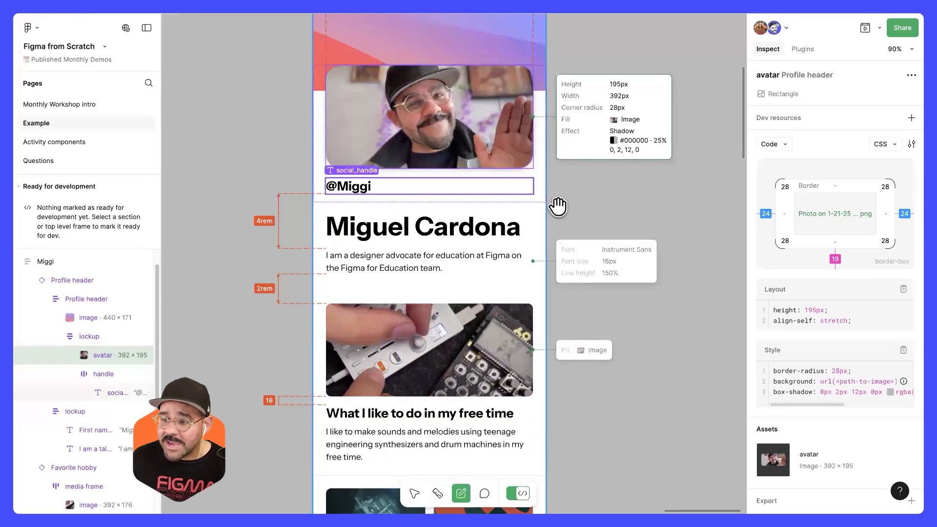
key(v)
scroll(606, 207, down, 2)
scroll(605, 208, down, 3)
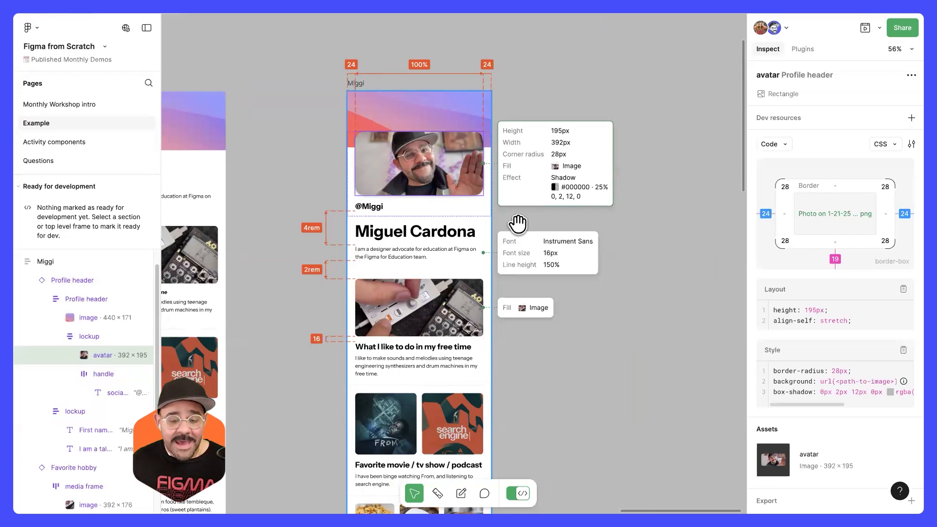
scroll(507, 264, up, 1)
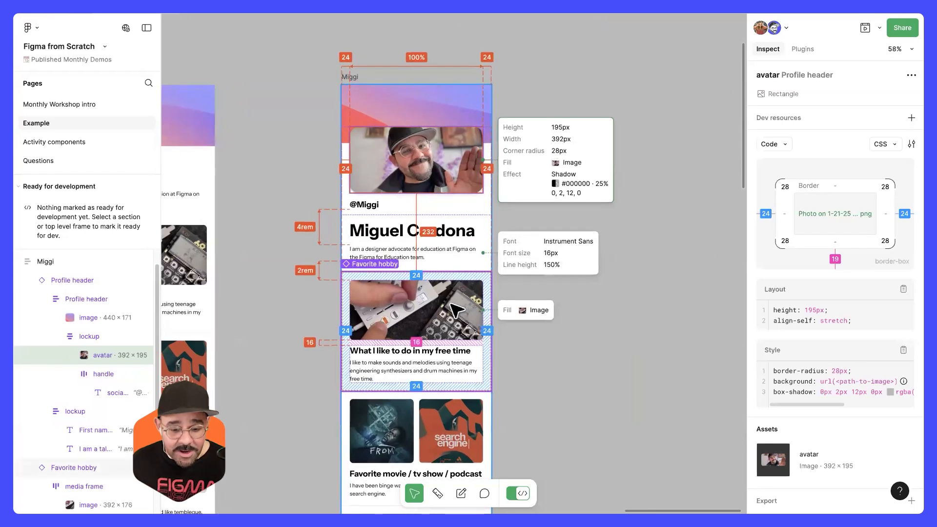
Step: Compare the Favorite hobby instance with its main component and examine the code differences of its title text
click(461, 312)
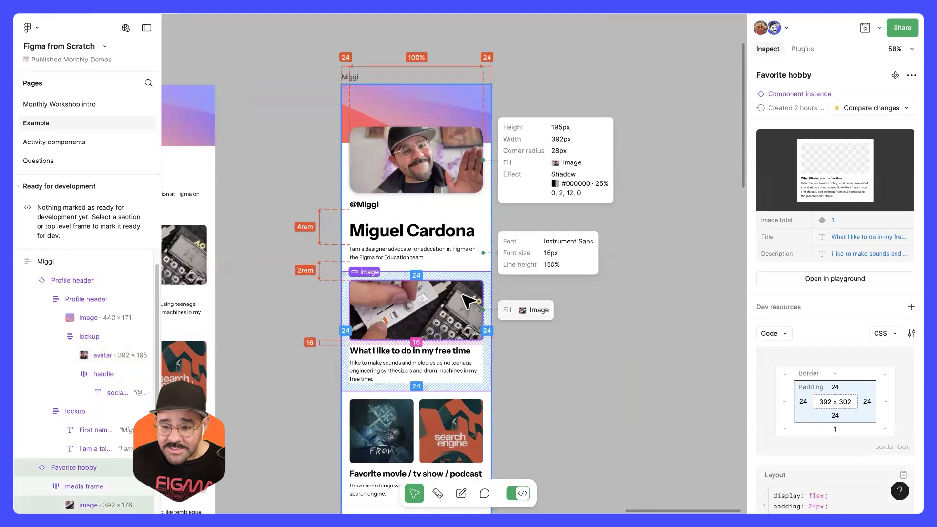
click(870, 105)
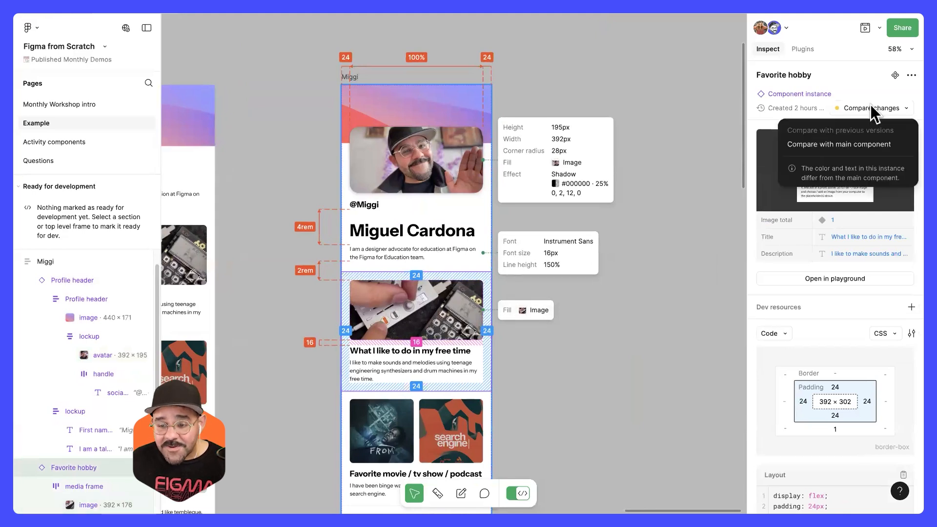
click(865, 146)
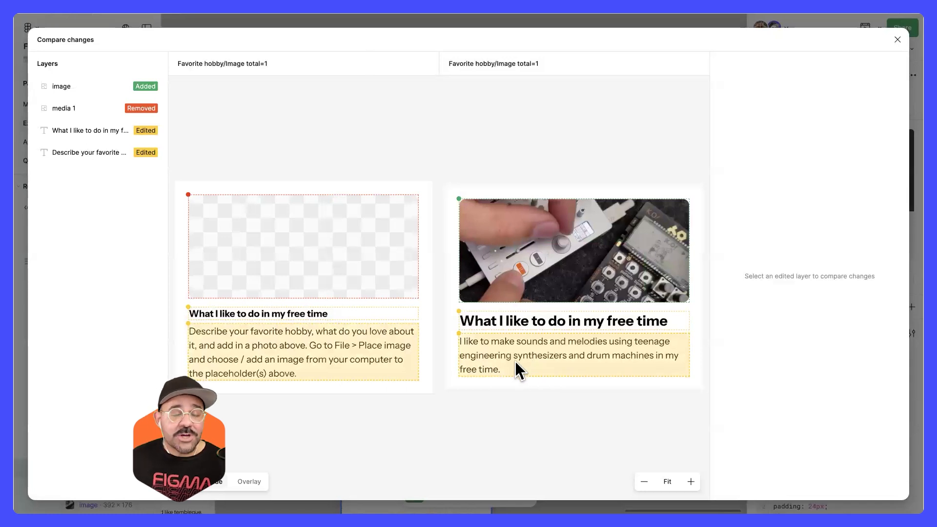
click(552, 320)
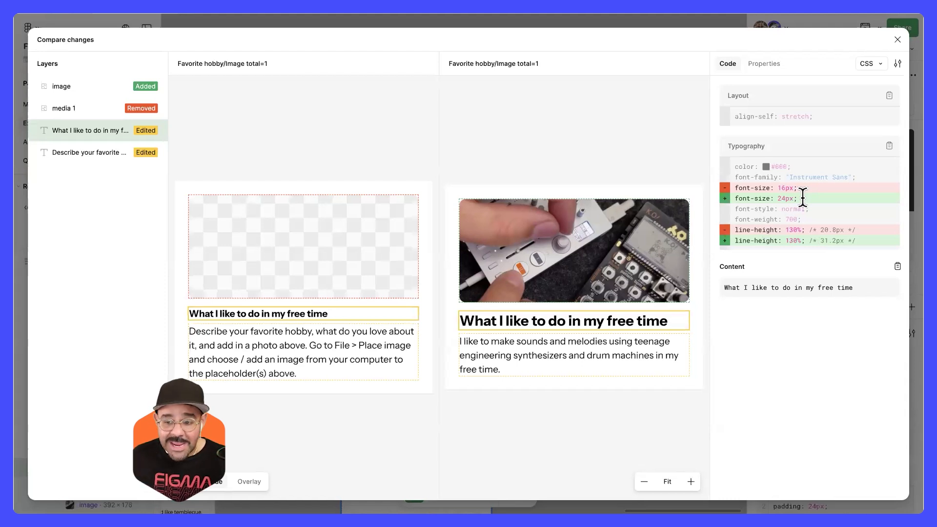
Step: Review the code language options available in the comparison, keep CSS and close the comparison
click(878, 62)
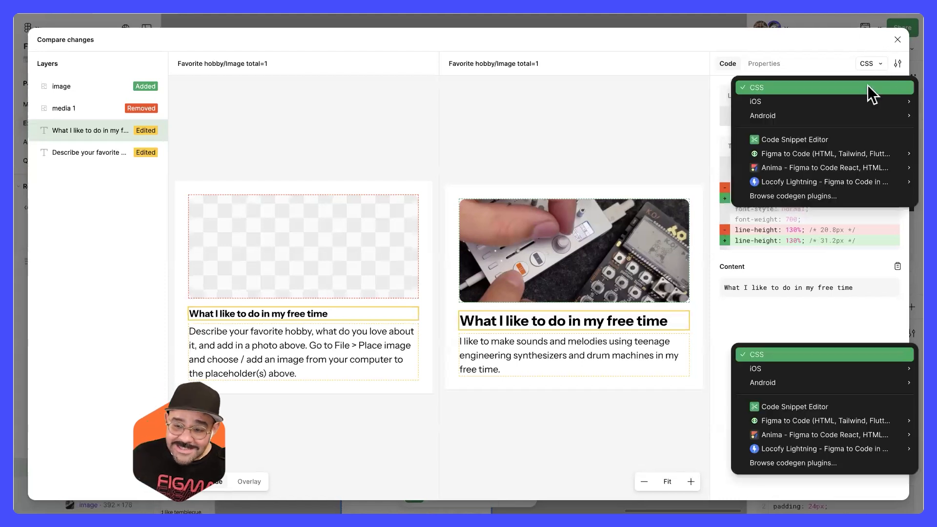
click(865, 101)
click(871, 66)
click(760, 103)
click(897, 40)
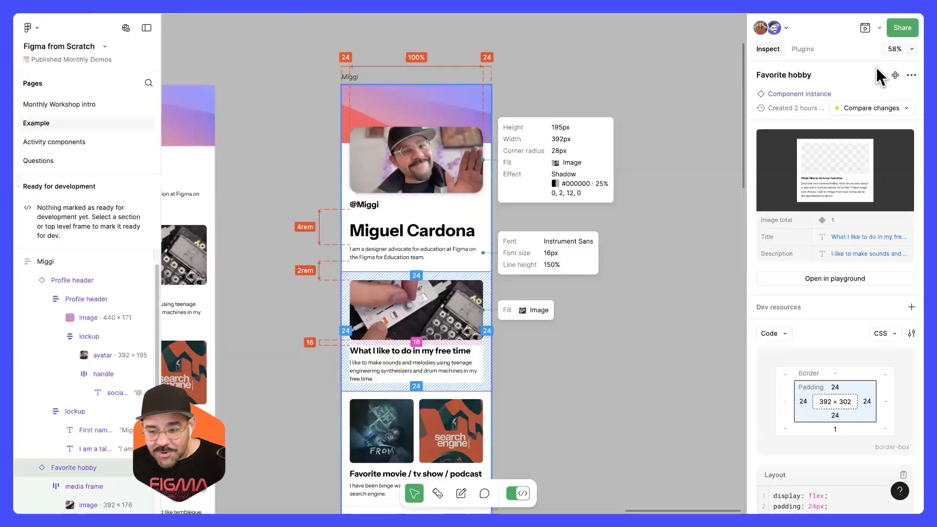
Step: Deselect the Favorite hobby component and set the file's code language to SwiftUI for iOS
click(685, 207)
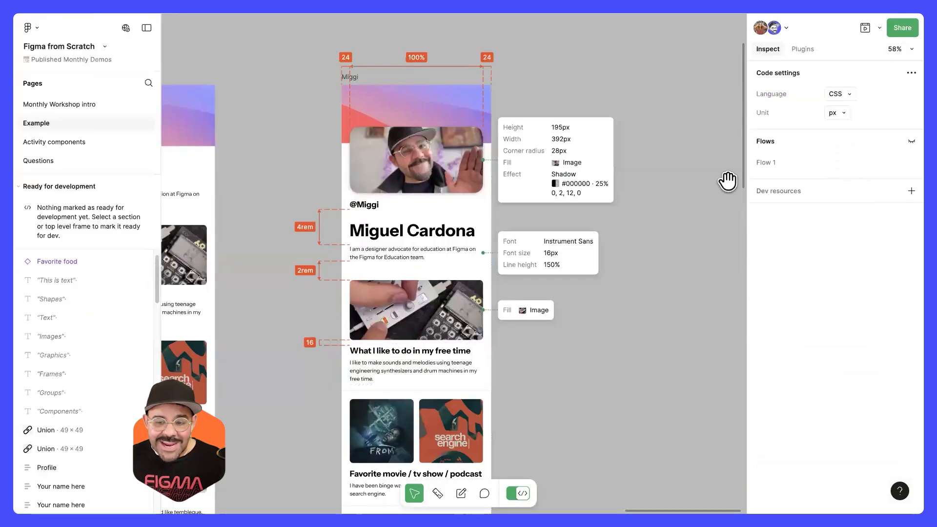
click(851, 93)
mouse_move(836, 141)
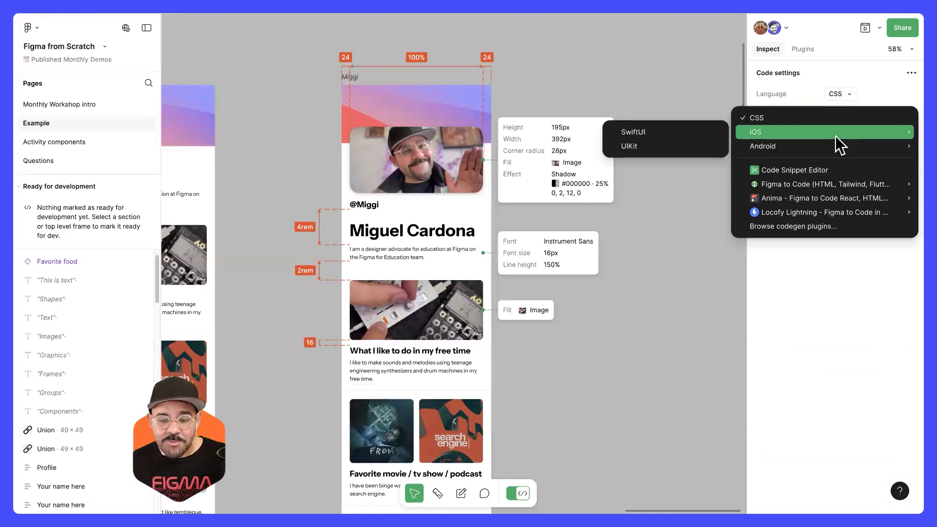
mouse_move(812, 132)
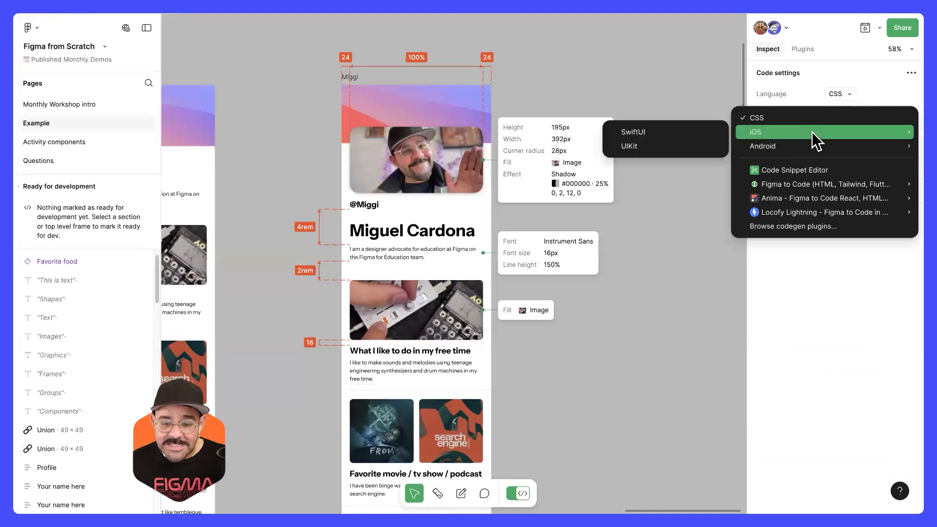
click(657, 134)
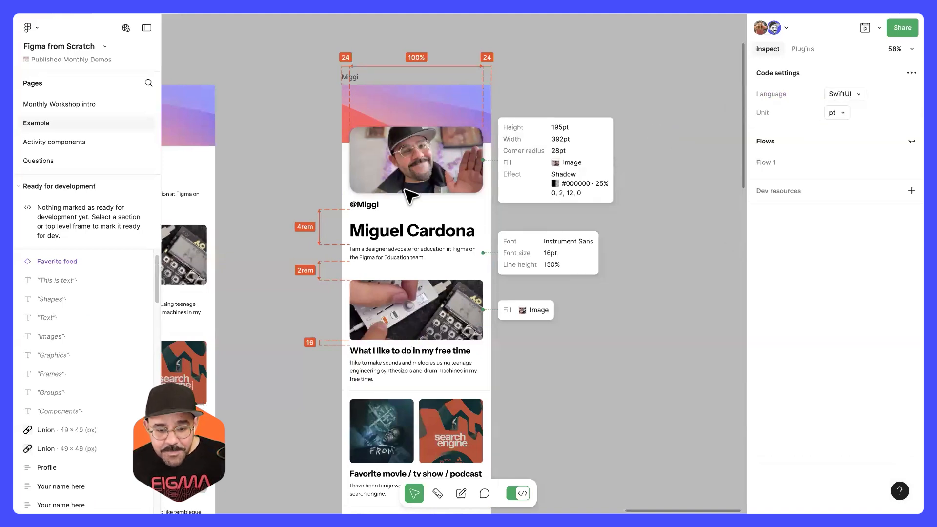
Step: Inspect the avatar image's SwiftUI code in the annotated profile and switch from Dev Mode back to Design mode
click(421, 176)
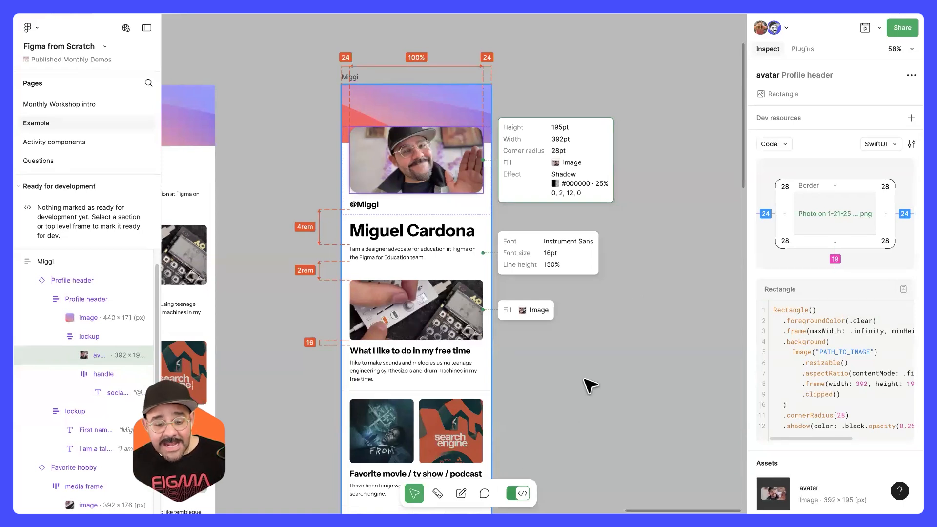
click(521, 494)
Step: Review the canvas from the Unstructured Design examples, selecting the second link graphic, to the Prototyping + Dev Mode profiles
scroll(575, 253, down, 5)
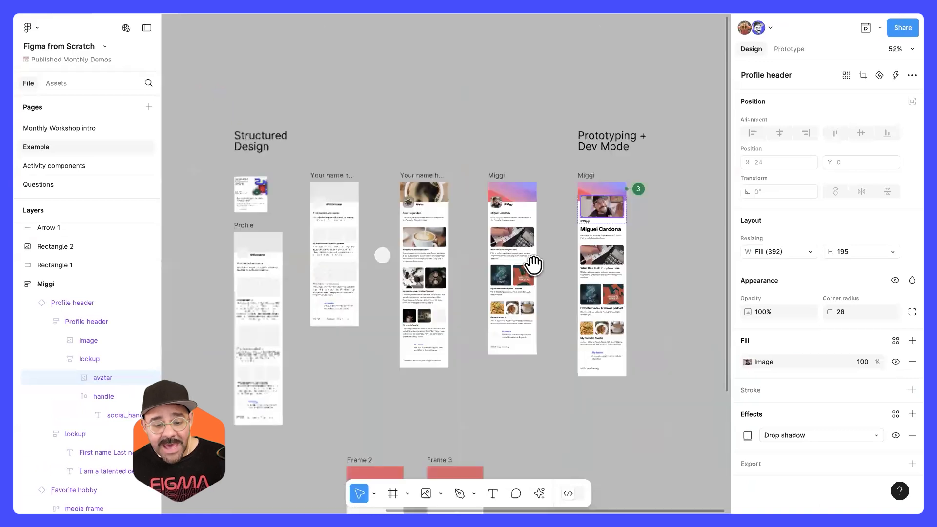
scroll(534, 264, left, 10)
scroll(324, 223, up, 3)
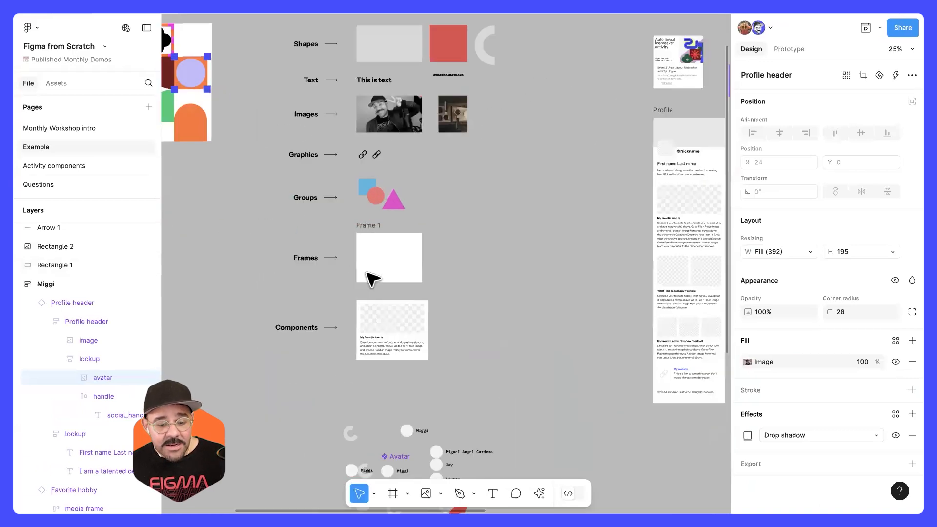
scroll(371, 280, up, 10)
click(424, 97)
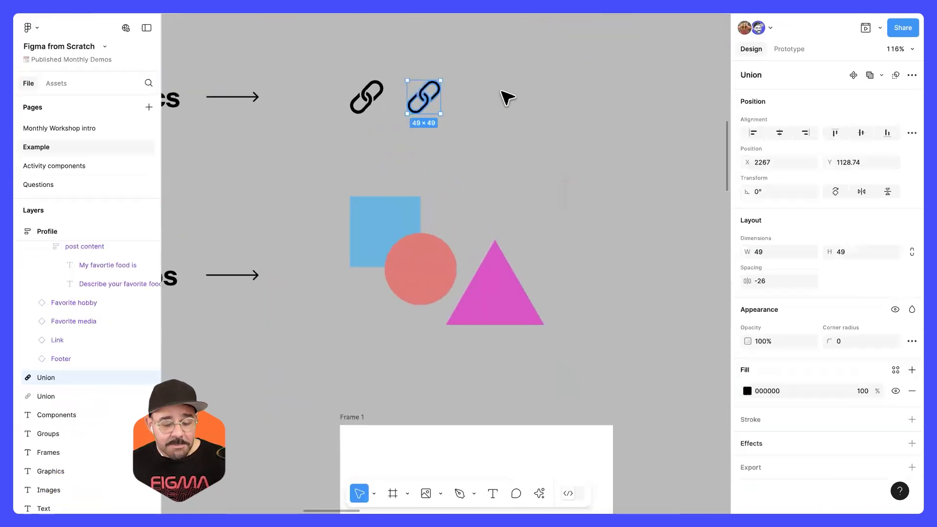
scroll(398, 193, down, 10)
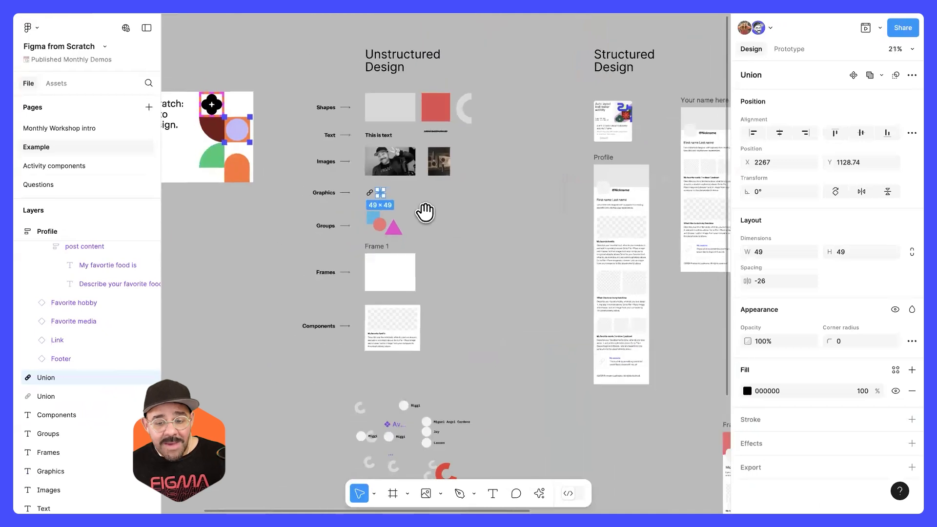
scroll(425, 212, right, 10)
scroll(385, 195, up, 5)
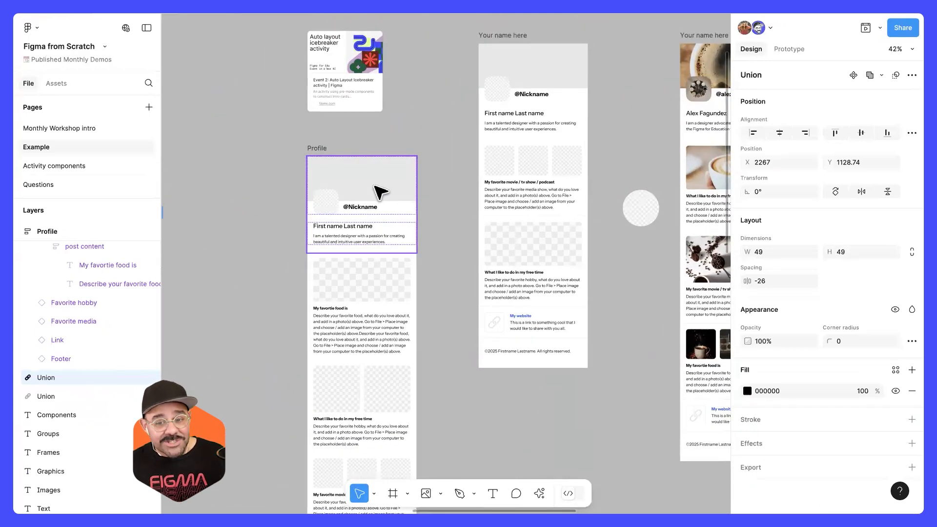
drag(545, 258, 247, 264)
drag(708, 195, 386, 271)
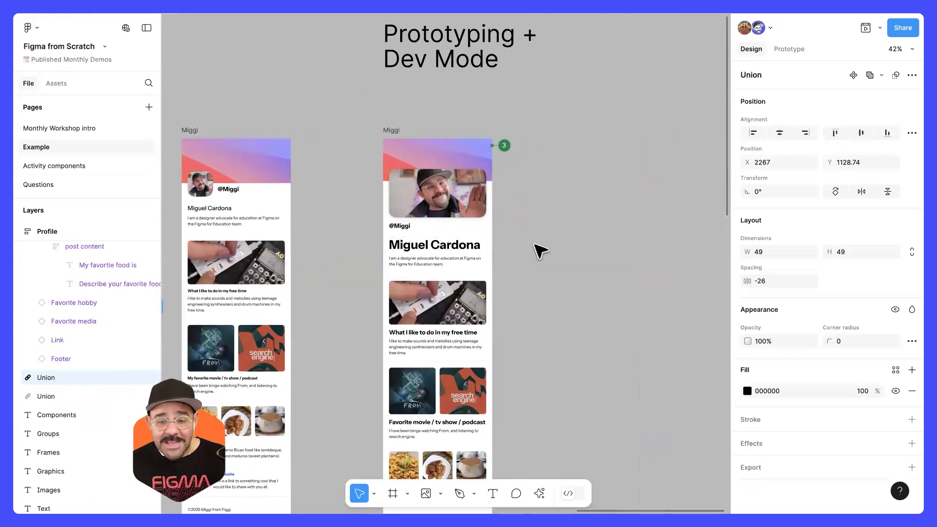
Step: Select the annotated profile frame under Prototyping + Dev Mode and review the frame size presets available for it
click(397, 135)
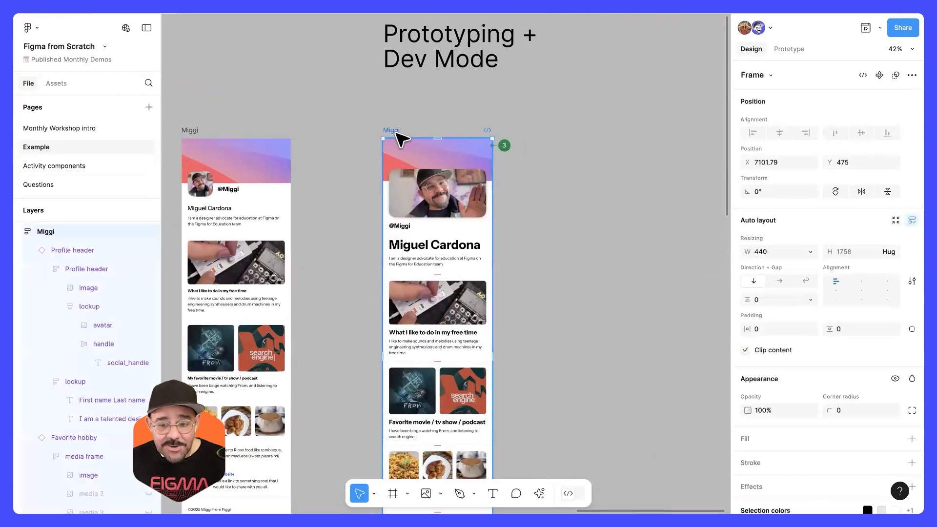
click(763, 77)
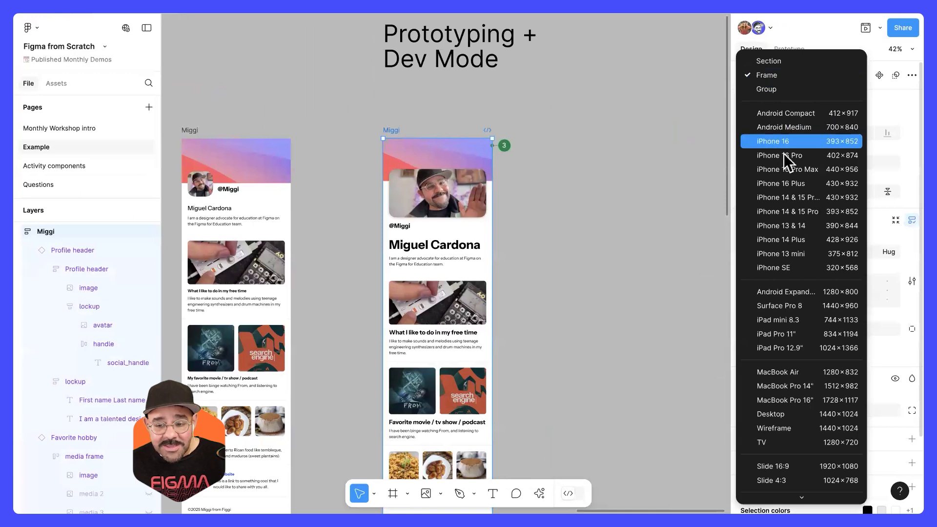
click(878, 97)
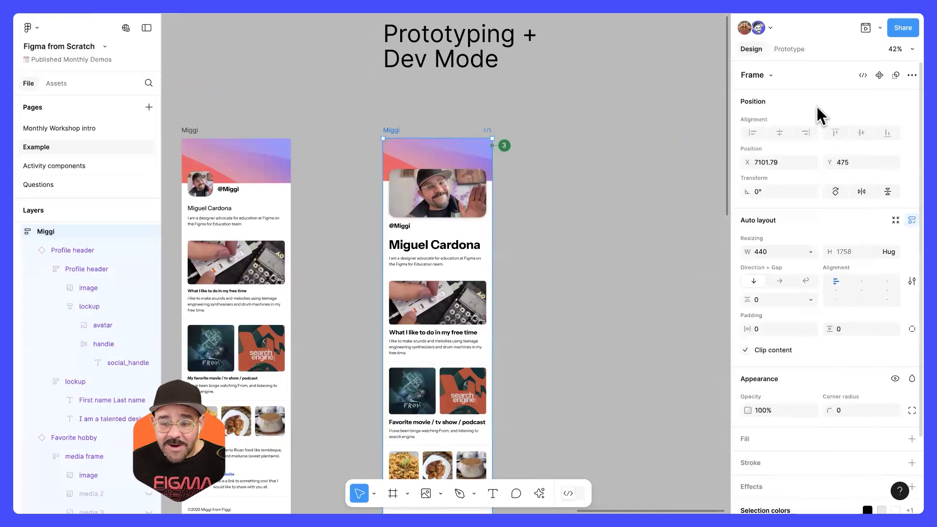
Step: Configure the prototype settings with iPhone 16 Pro Max as the device and E14141 as the background color
click(788, 49)
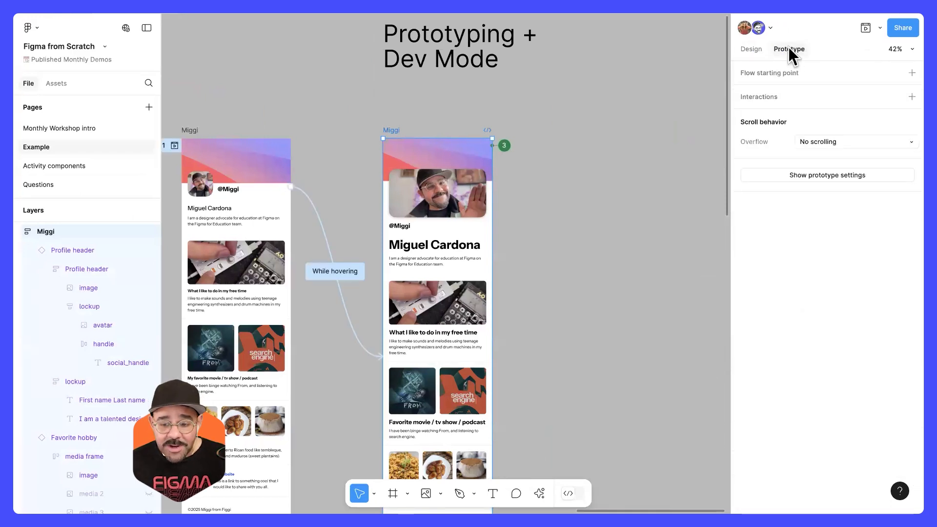
click(819, 174)
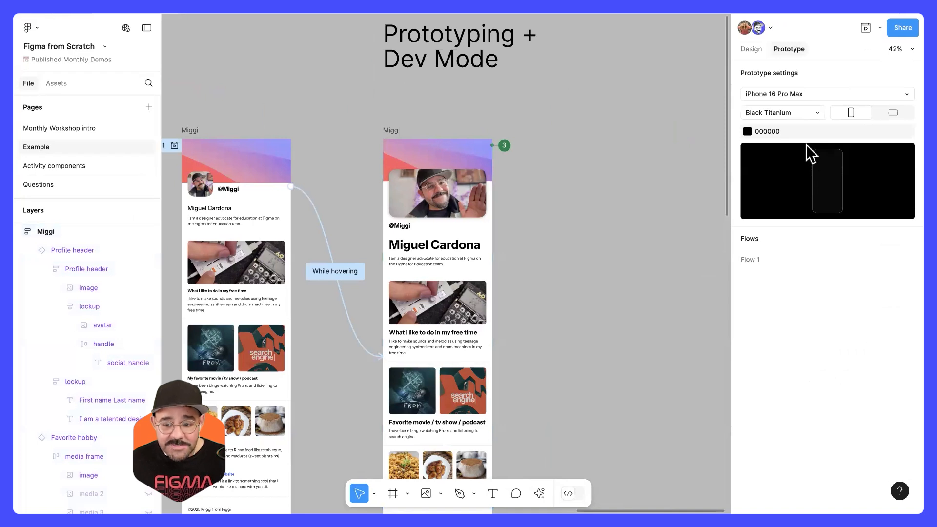
click(818, 93)
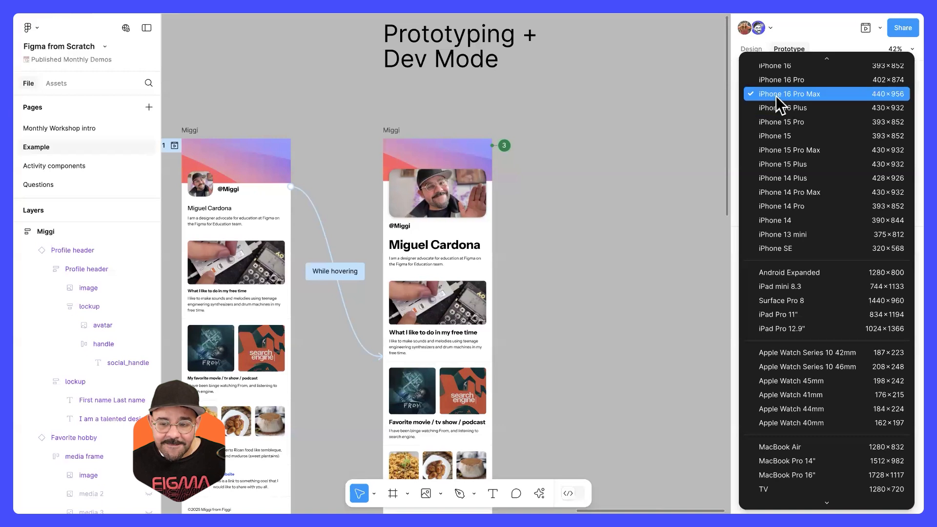
click(810, 96)
click(748, 131)
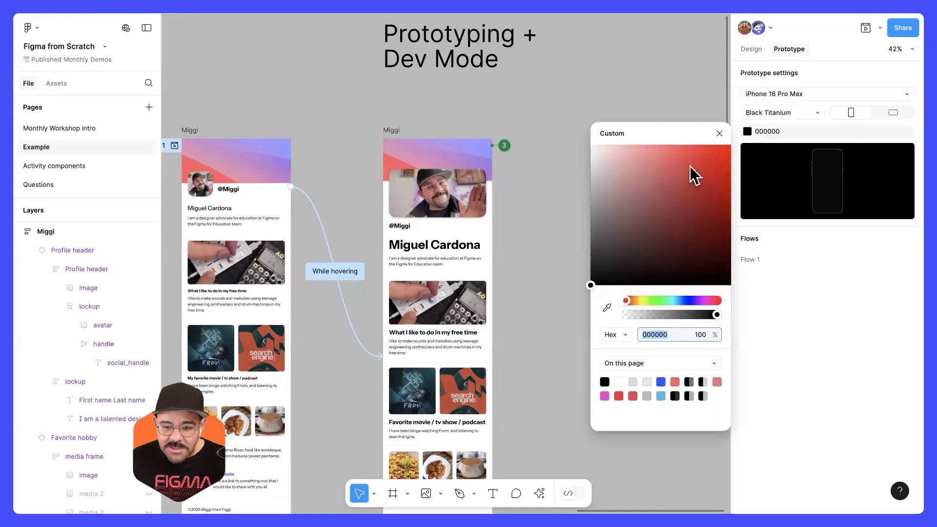
click(690, 165)
click(726, 133)
Step: Preview the prototype inside the editor, look through the whole profile in the device frame and close the preview
click(865, 28)
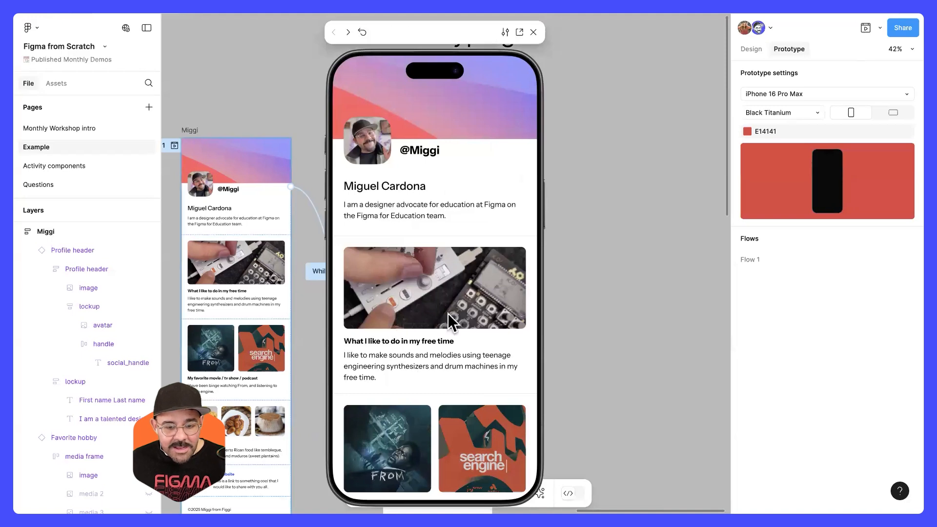
scroll(453, 389, down, 10)
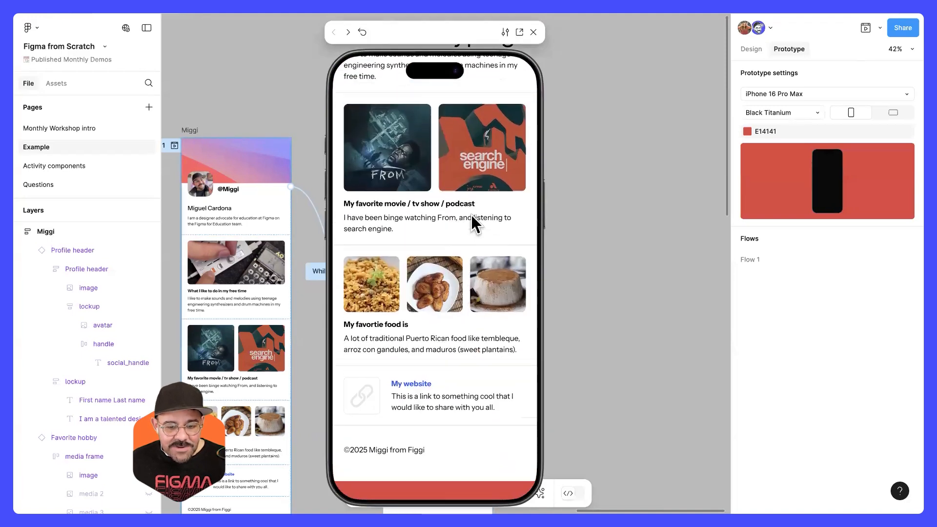
scroll(470, 224, up, 10)
click(534, 32)
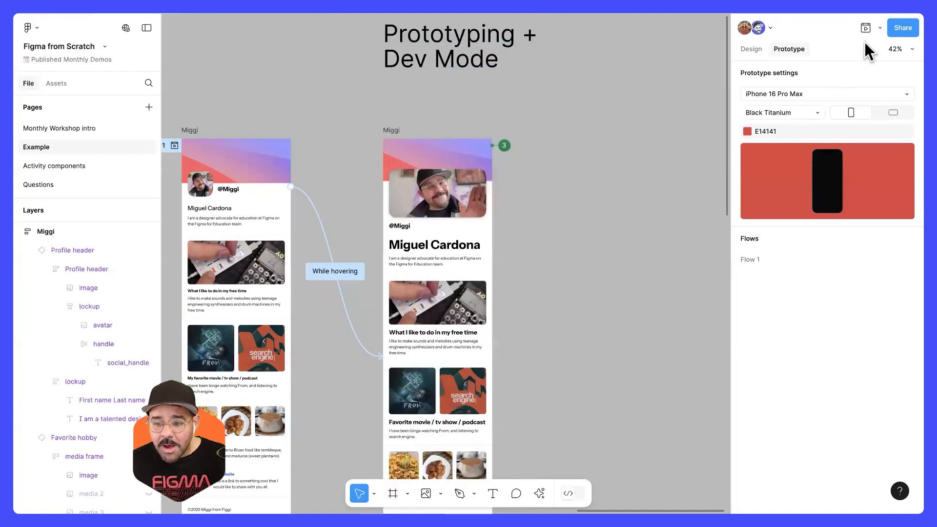
Step: Present the prototype in its own full view, look through the whole profile, then return to the editor and close the inline preview
click(864, 28)
click(880, 27)
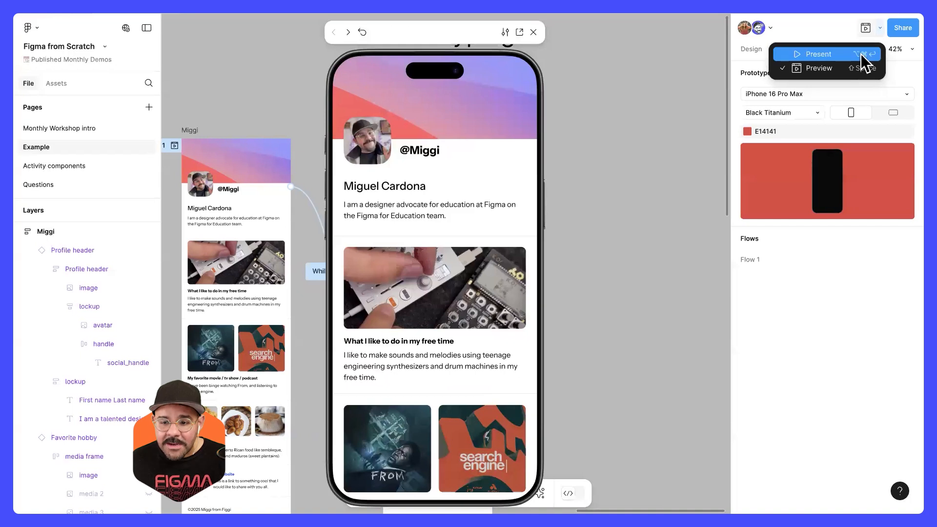
click(860, 53)
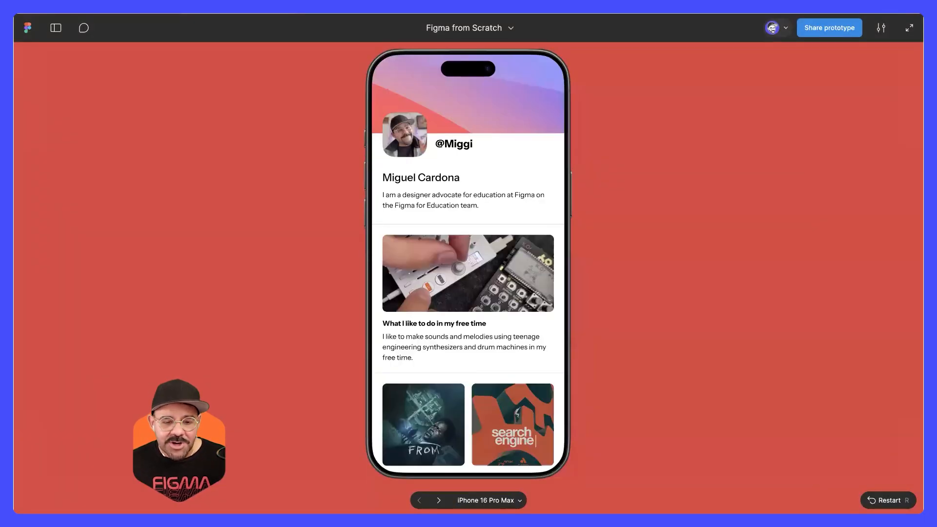
scroll(468, 259, down, 10)
scroll(468, 259, up, 10)
scroll(468, 258, down, 2)
scroll(469, 258, down, 5)
scroll(469, 259, up, 10)
scroll(307, 53, down, 4)
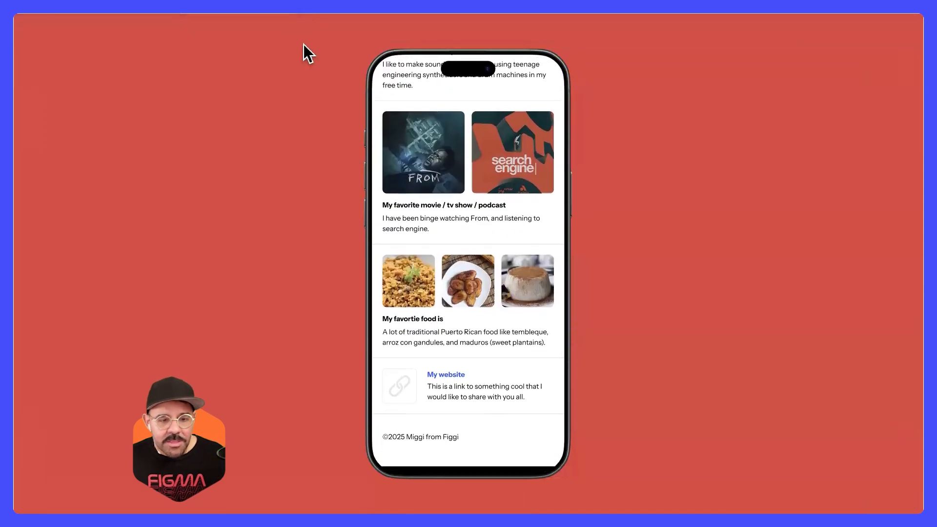
click(293, 14)
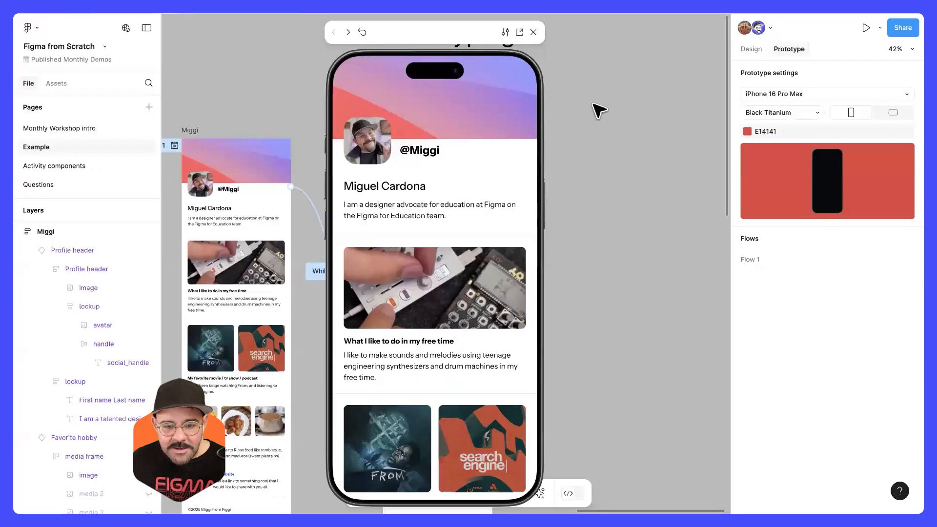
click(533, 32)
Step: Set the annotated profile frame's scroll overflow to Vertical and deselect the frame
click(387, 136)
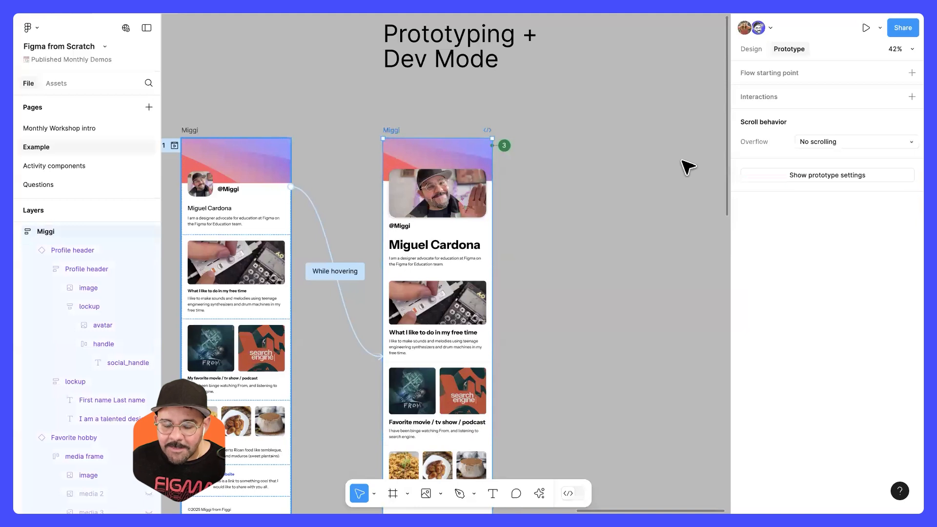
click(816, 142)
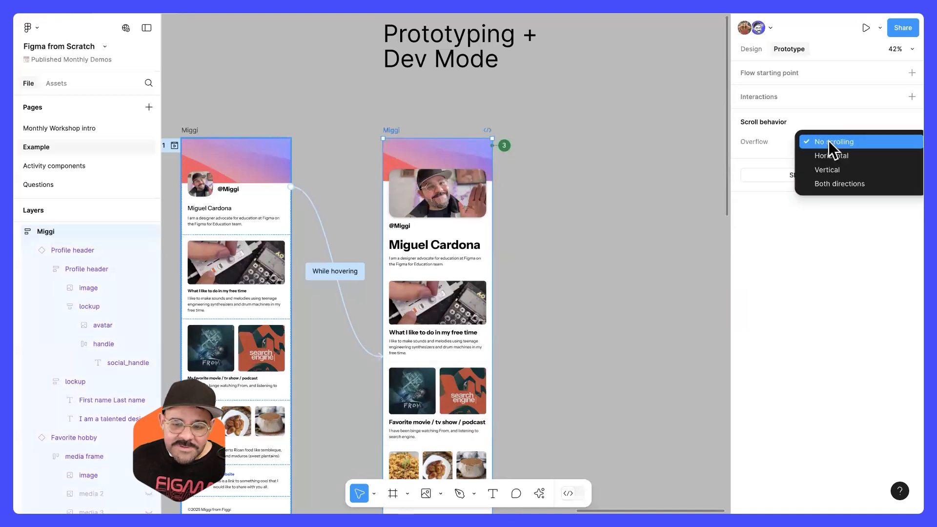
click(845, 170)
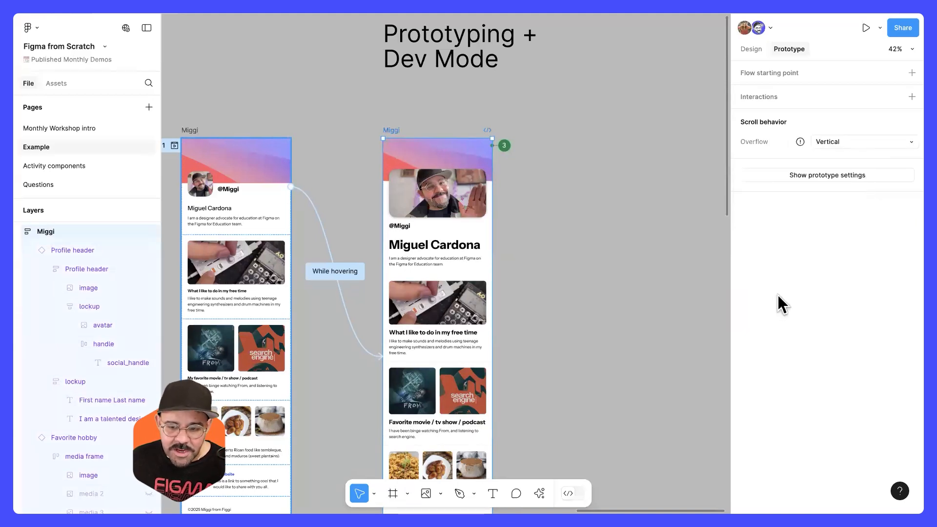
click(605, 201)
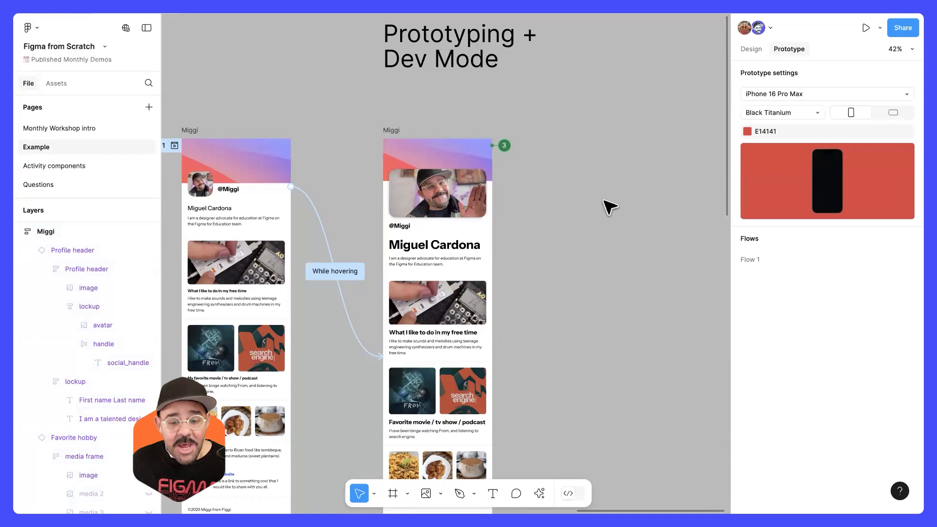
Step: Check the annotated profile frame's scroll behavior and open the While hovering interaction that links the two profile frames
click(391, 131)
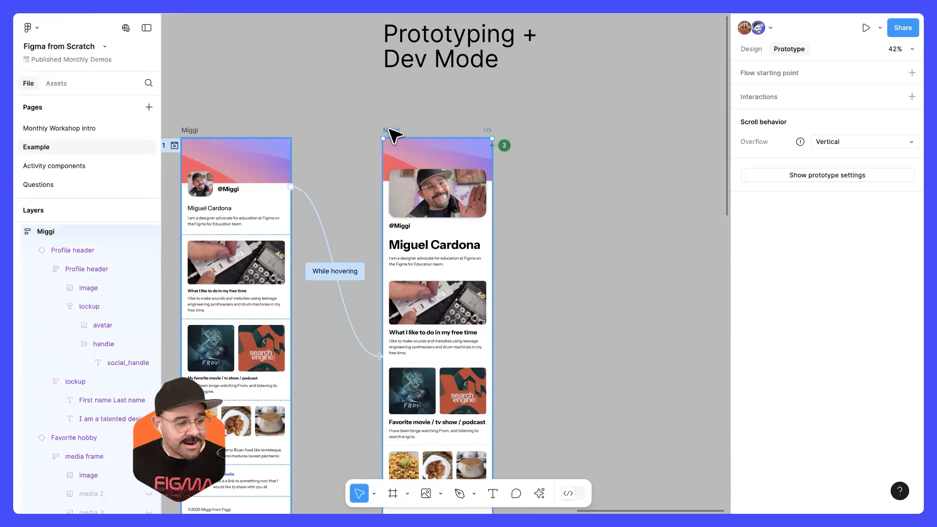
click(429, 109)
scroll(498, 117, down, 4)
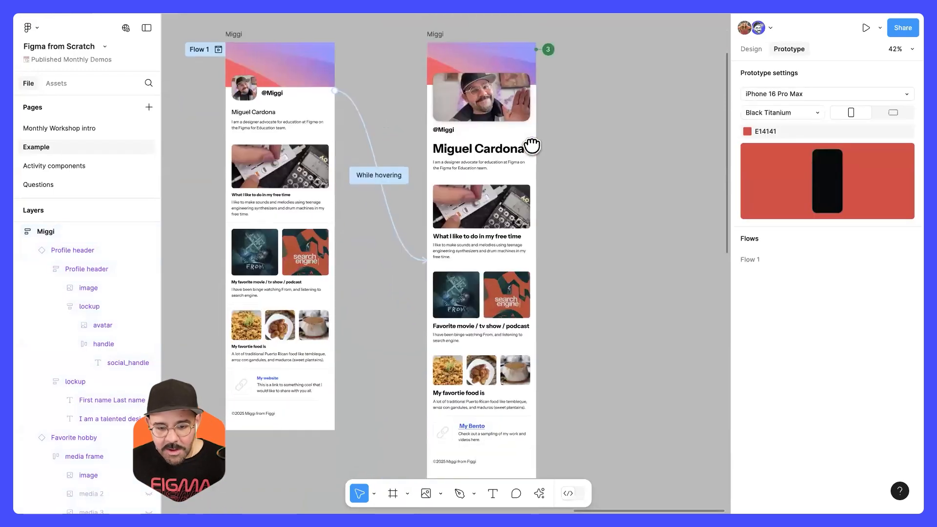
scroll(532, 145, down, 1)
click(367, 176)
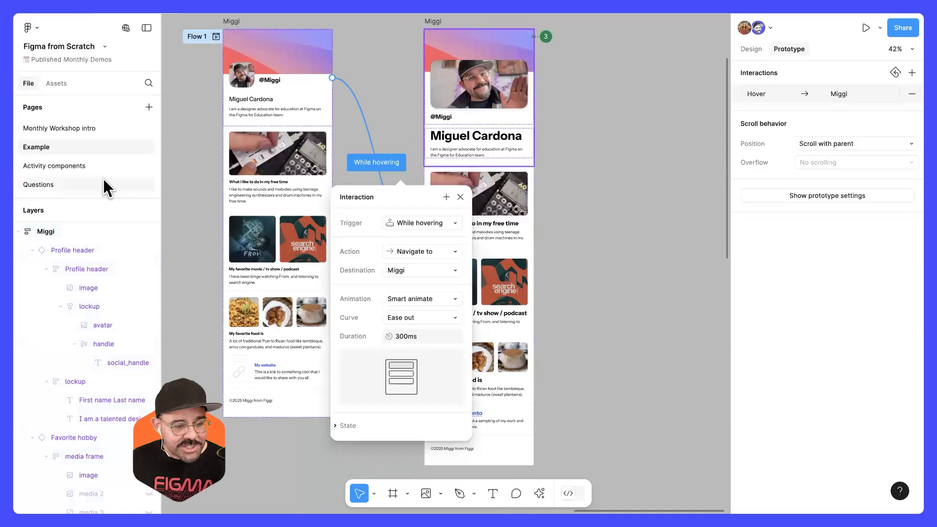
Step: Go to the Questions page and read the attendees' questions, selecting the one about resizing text
click(104, 184)
drag(329, 219, 449, 205)
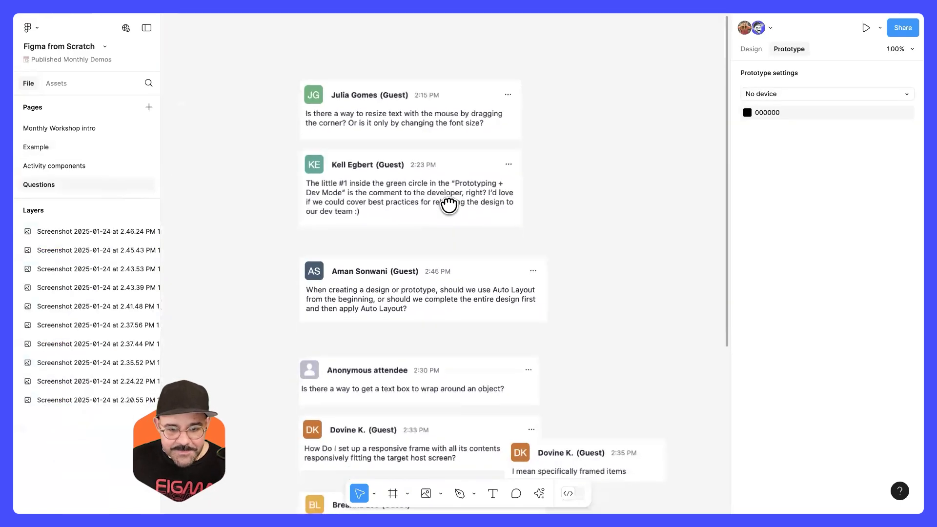
drag(546, 133, 471, 207)
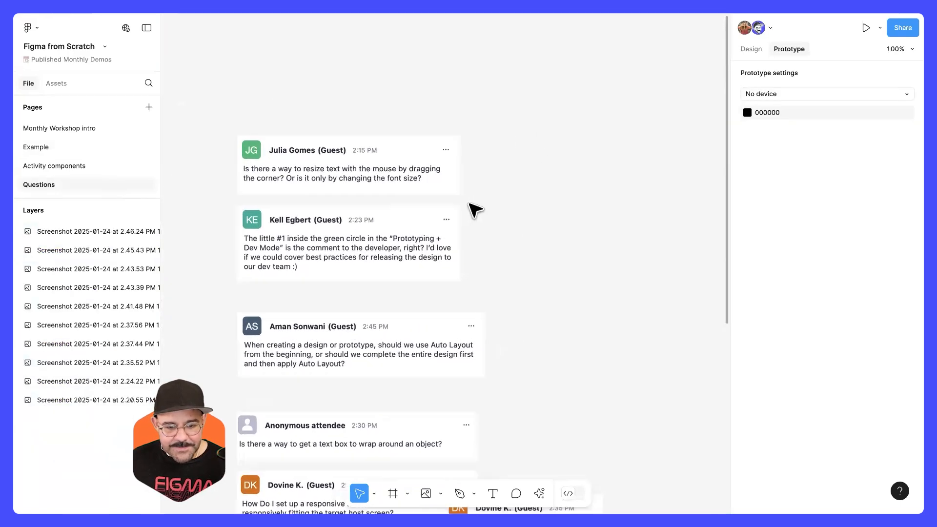
scroll(387, 181, up, 5)
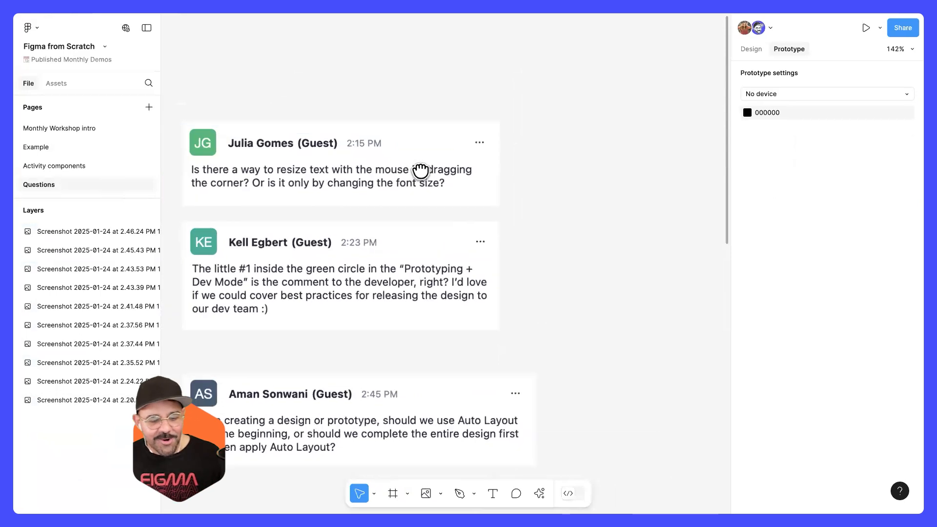
drag(420, 171, 435, 167)
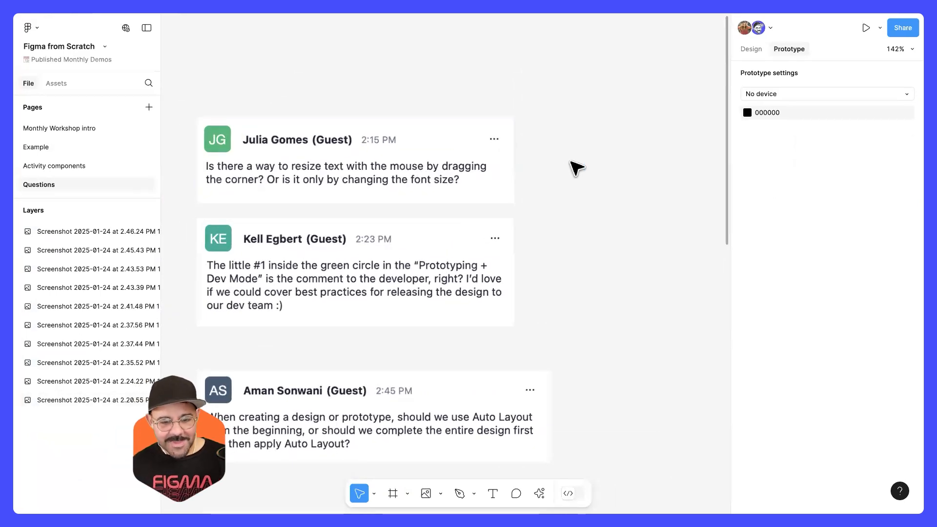
click(367, 169)
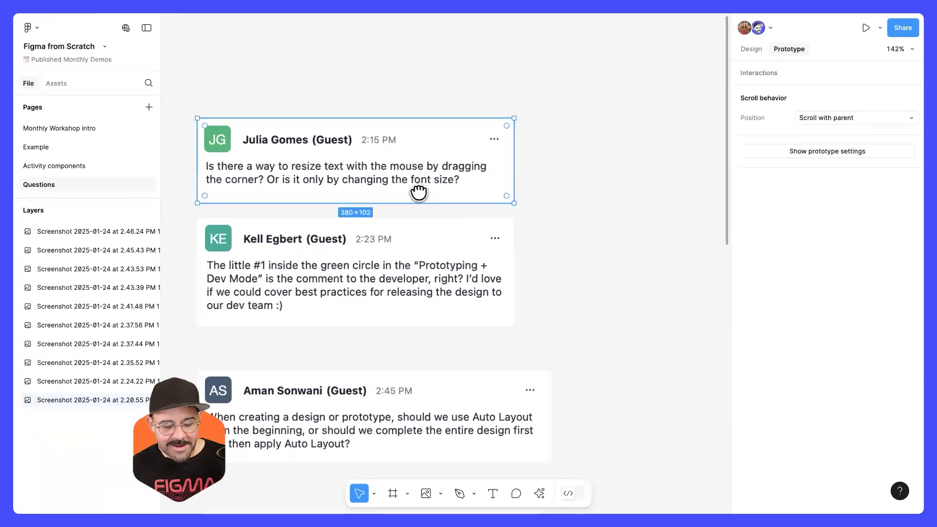
scroll(418, 176, left, 2)
scroll(418, 176, up, 1)
scroll(479, 249, down, 2)
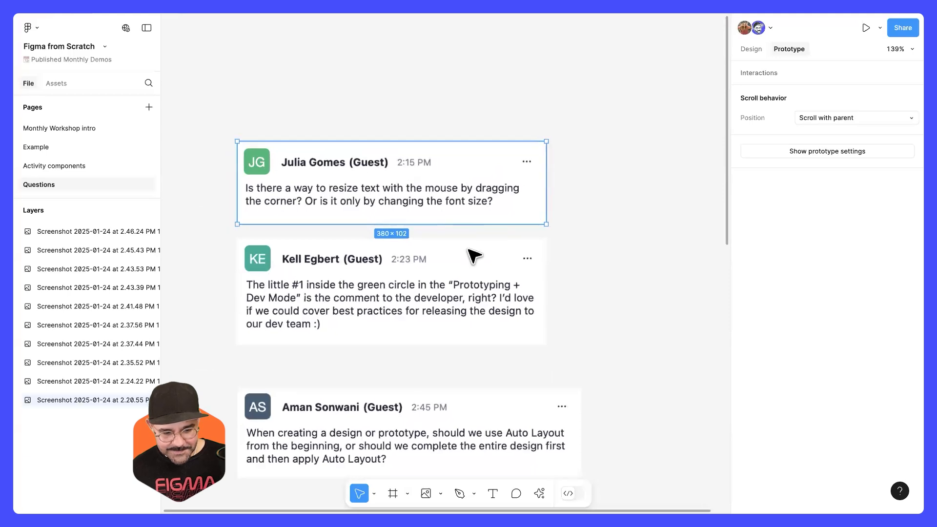
scroll(469, 252, down, 1)
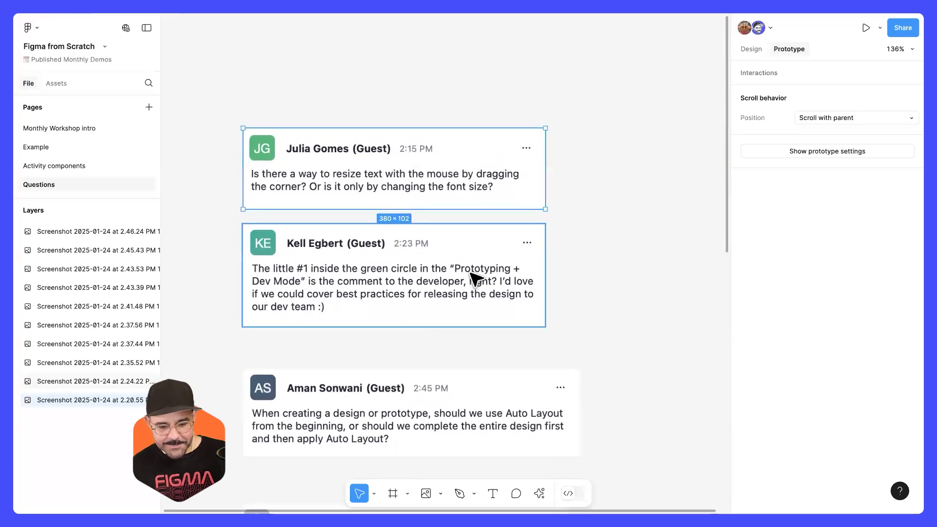
Step: Draw a blank frame about 210 × 183 on the empty canvas beside the attendees' questions
scroll(476, 277, down, 2)
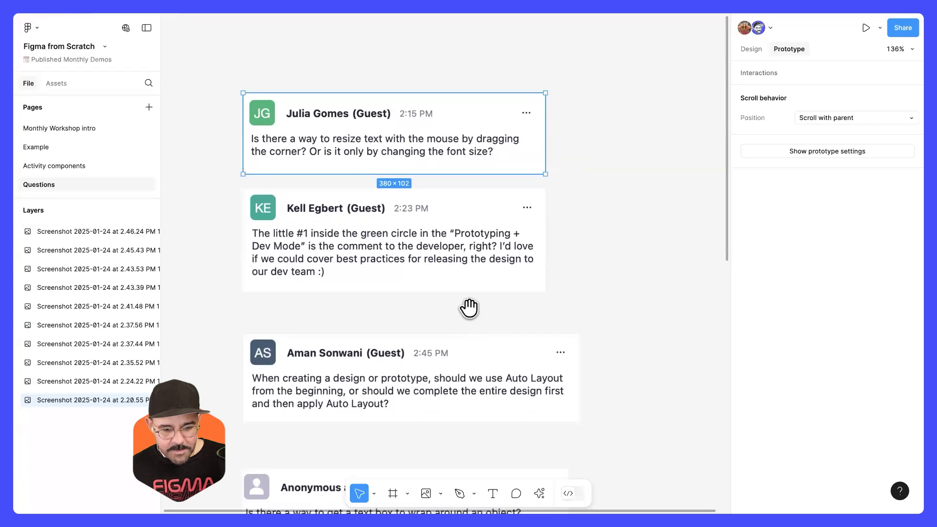
scroll(520, 287, down, 2)
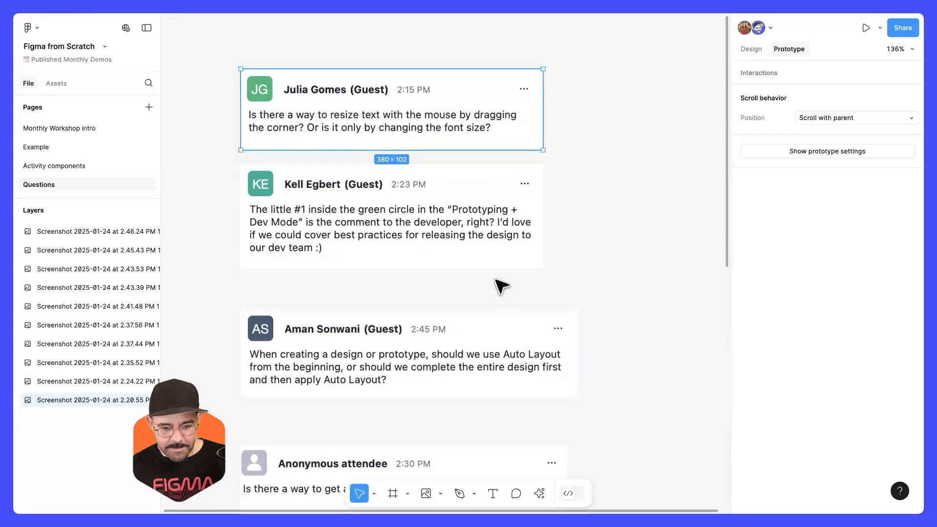
scroll(480, 284, up, 3)
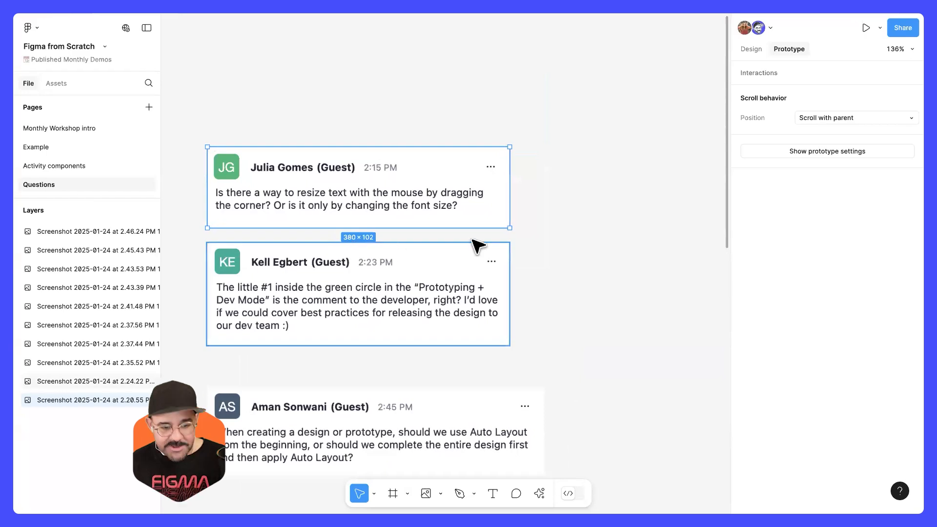
scroll(347, 191, right, 2)
scroll(371, 205, down, 3)
key(f)
drag(394, 158, 505, 255)
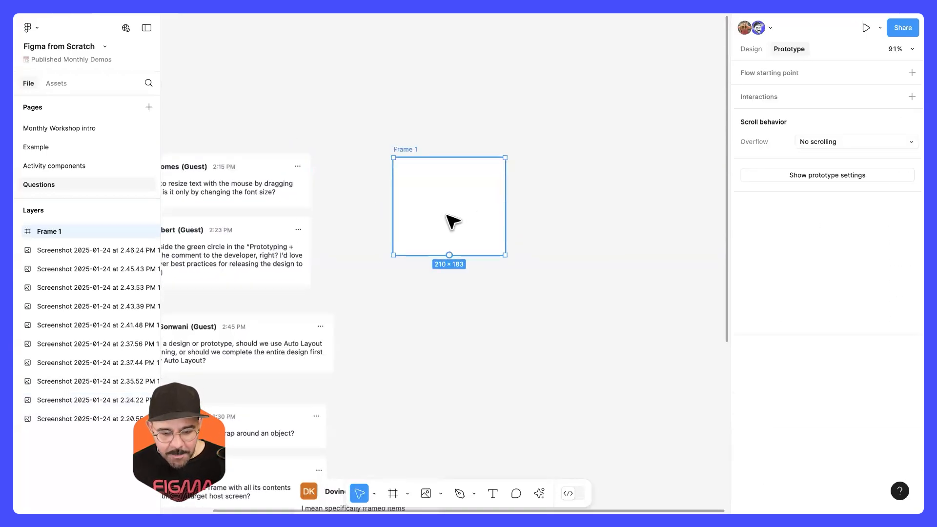
Step: Add the text "asdasdasd" above the blank frame and select it
key(t)
click(429, 97)
text(asdasdasd)
key(Escape)
key(Escape)
scroll(463, 131, up, 3)
click(445, 88)
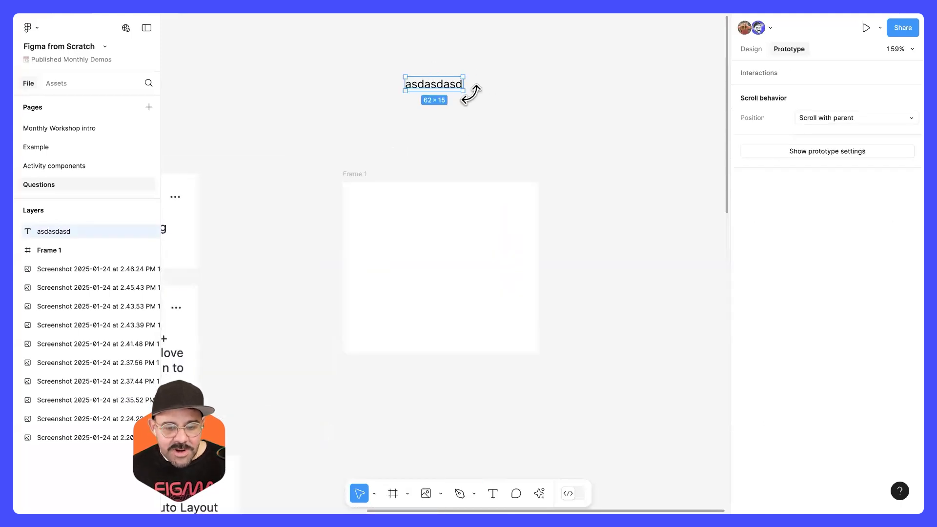
Step: Enlarge the sample text's bounding box to about 104 × 48 and place a duplicate of the text beside it
drag(468, 94, 500, 127)
click(569, 151)
scroll(473, 163, right, 3)
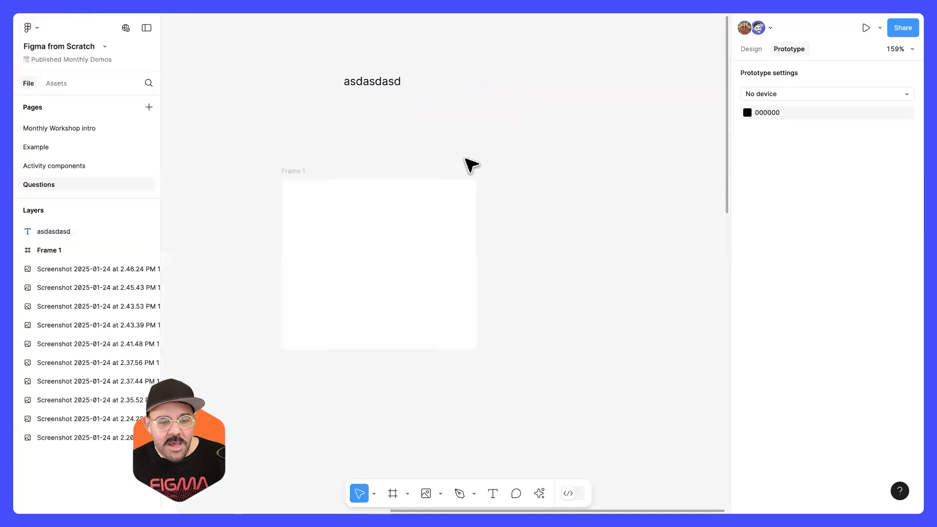
click(335, 205)
drag(320, 92, 571, 88)
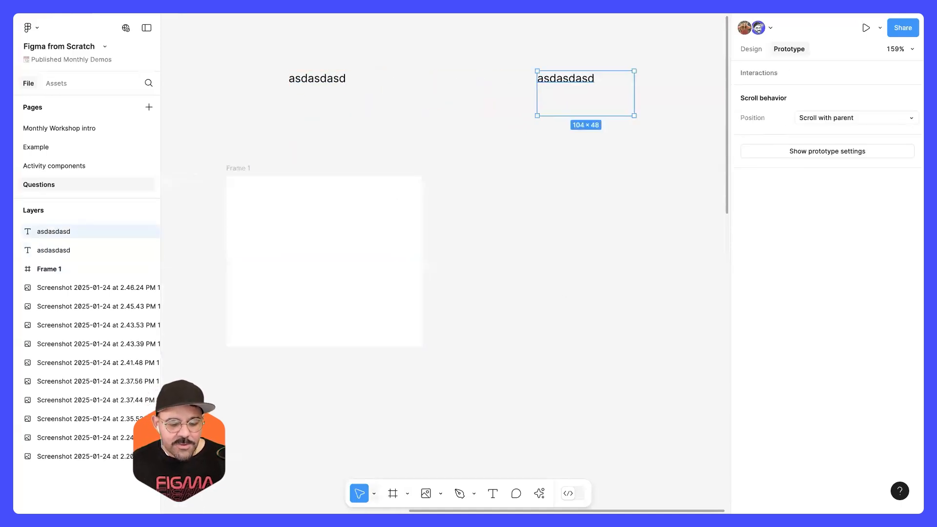
Step: Scale the duplicated text to 3x with the Scale tool and undo the scaling
click(374, 493)
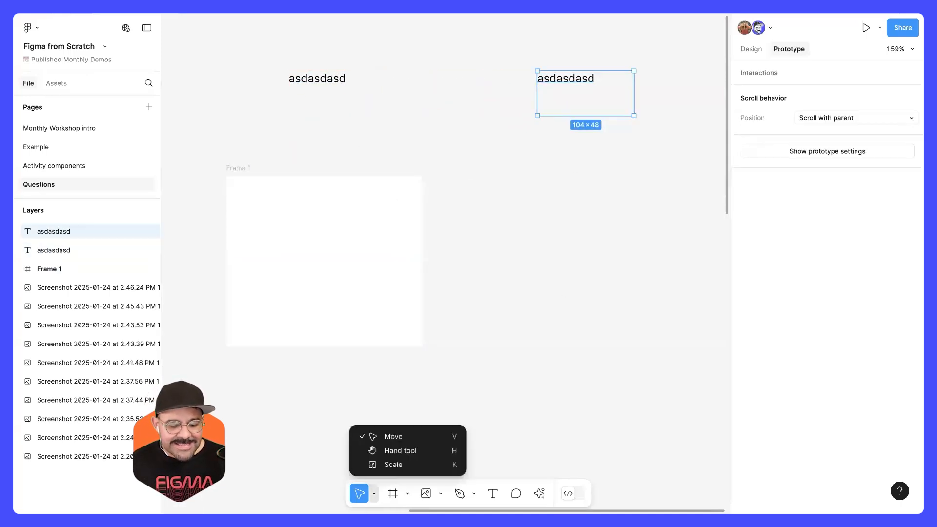
click(394, 467)
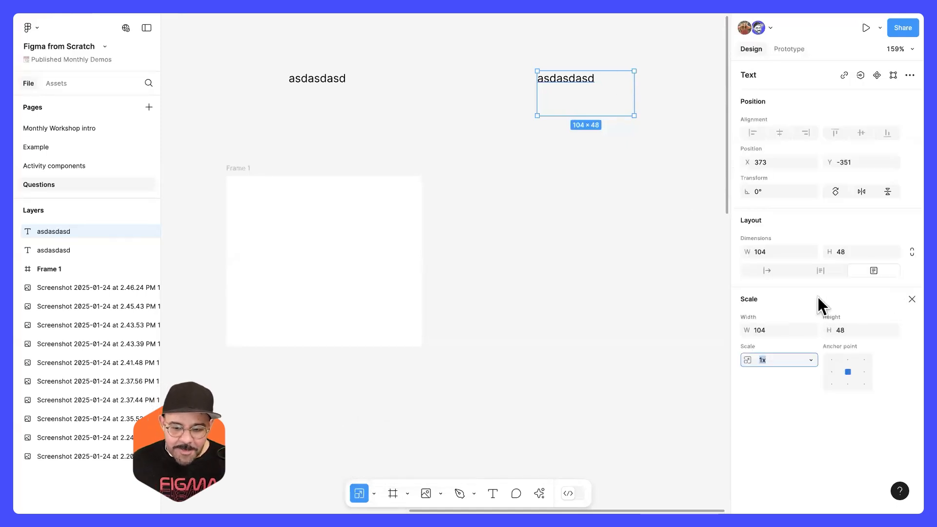
drag(748, 360, 865, 364)
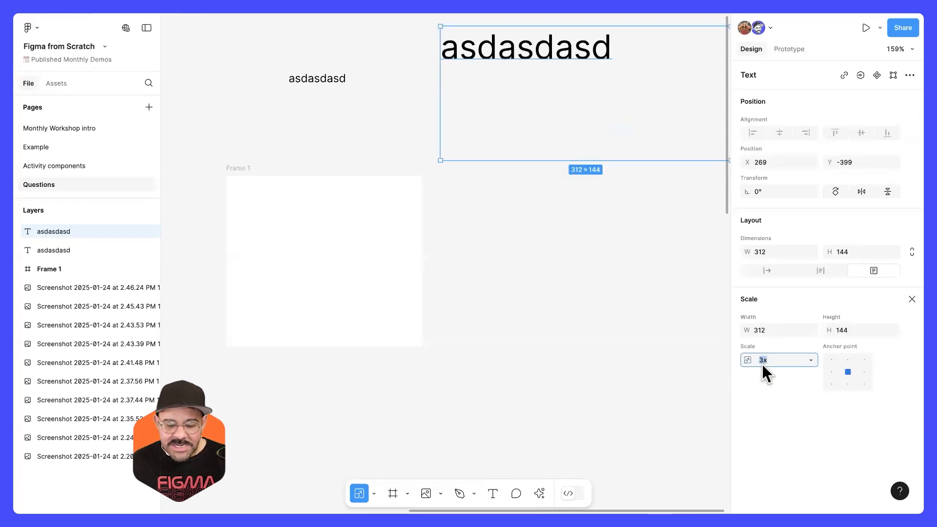
key(super+z)
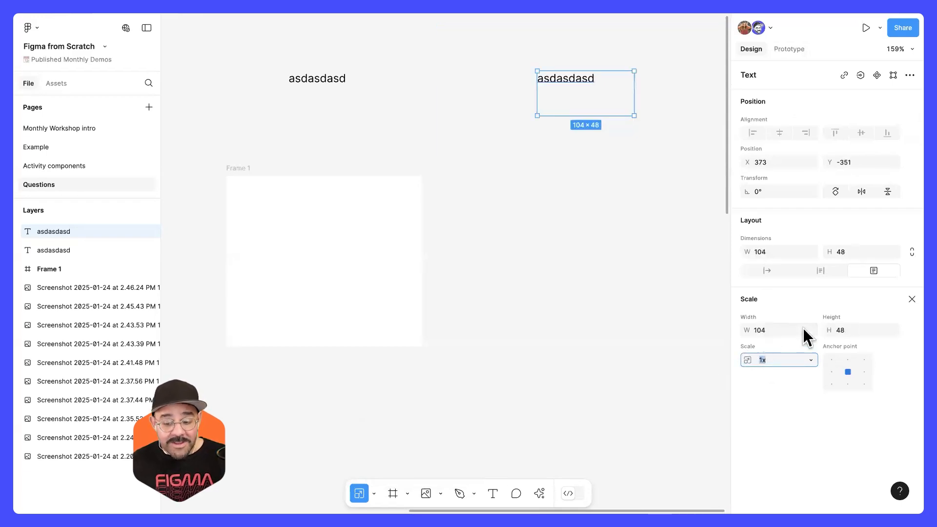
Step: Try scaling the duplicated text from the bottom-left and top-left anchor points, undo the changes and deselect it
click(832, 384)
mouse_move(748, 360)
mouse_down()
mouse_move(806, 371)
mouse_move(754, 365)
mouse_up()
key(super+z)
click(831, 360)
key(super+z)
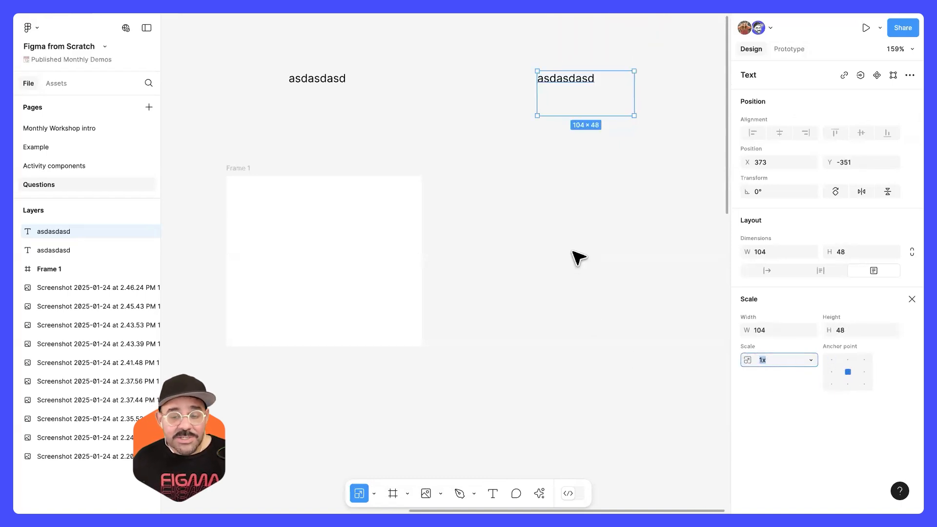
click(572, 252)
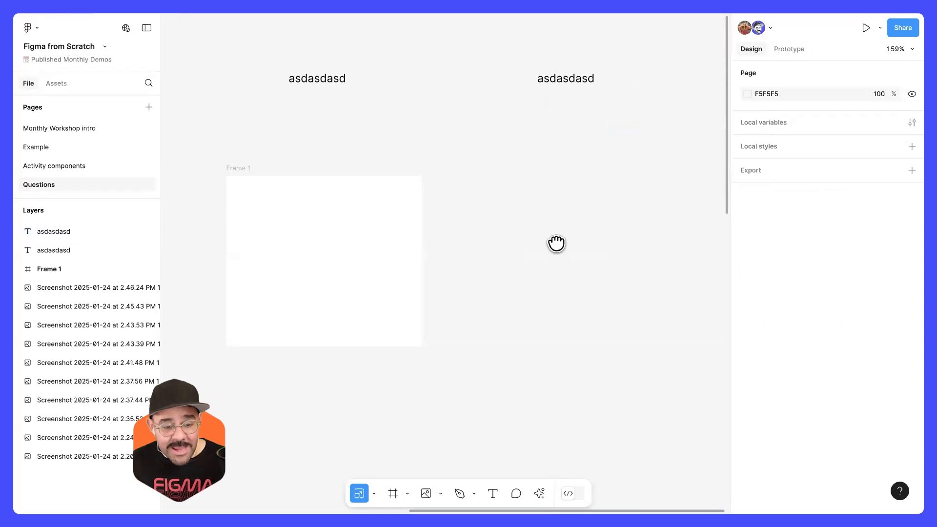
Step: Draw a rectangle about 57 × 50 inside the blank frame and move it to X 12, Y 41
scroll(557, 243, left, 2)
key(r)
drag(270, 203, 322, 250)
drag(301, 217, 289, 224)
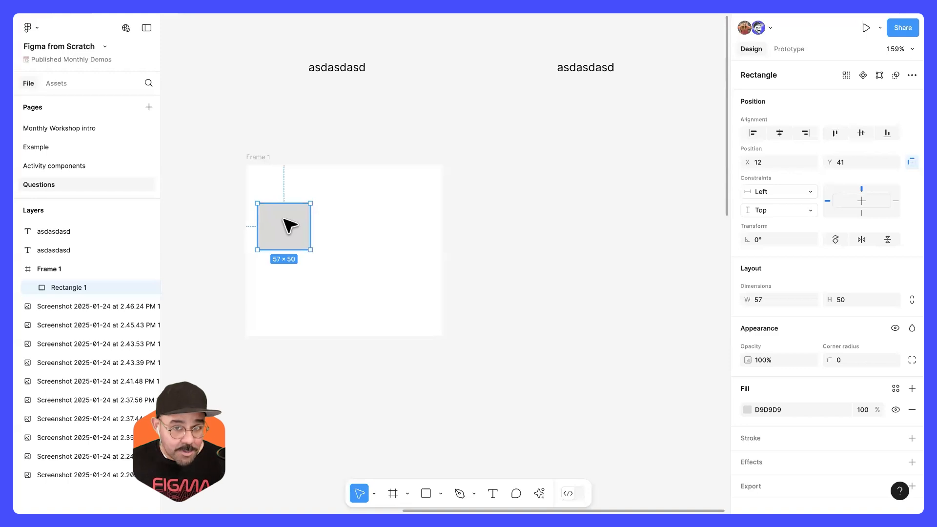
Step: Move the duplicated text straight down to sit beside the blank frame's upper edge
click(577, 100)
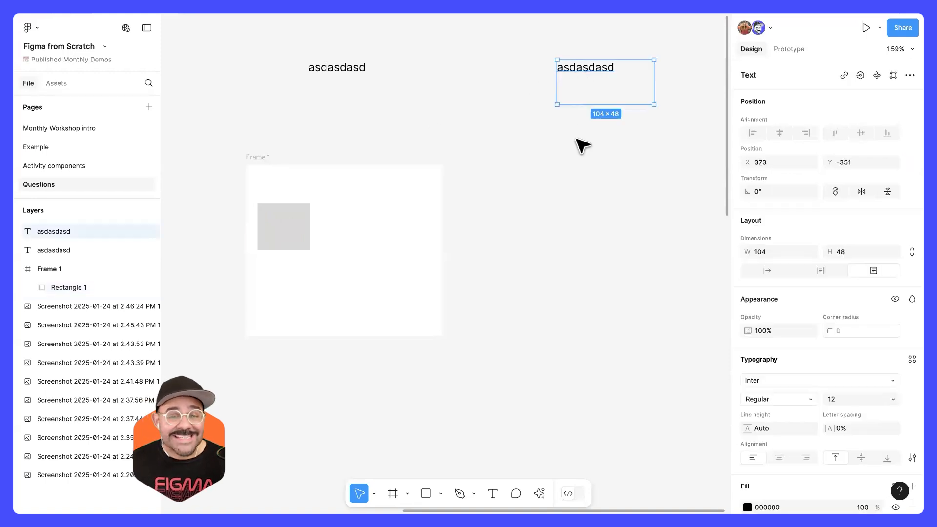
click(537, 222)
scroll(514, 226, right, 2)
drag(546, 80, 548, 154)
key(Return)
text(r)
drag(505, 78, 559, 126)
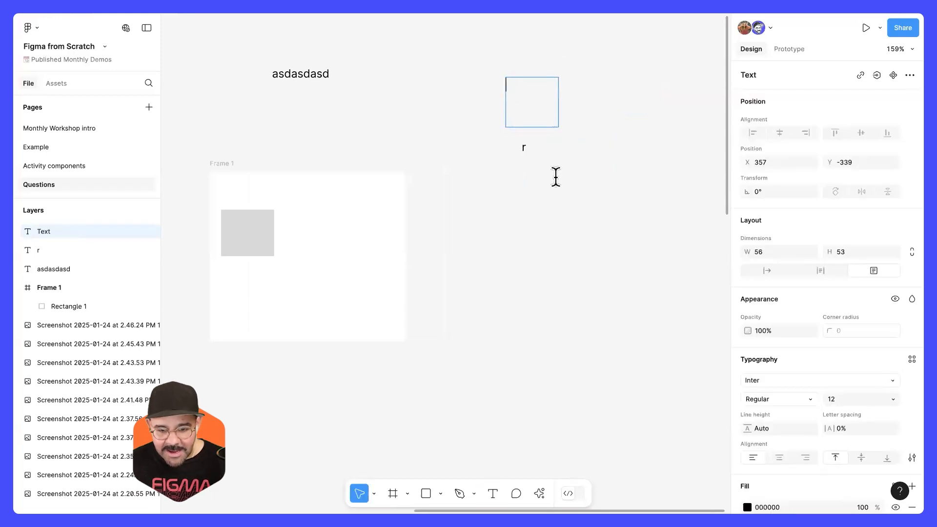
key(super+z)
key(super+z)
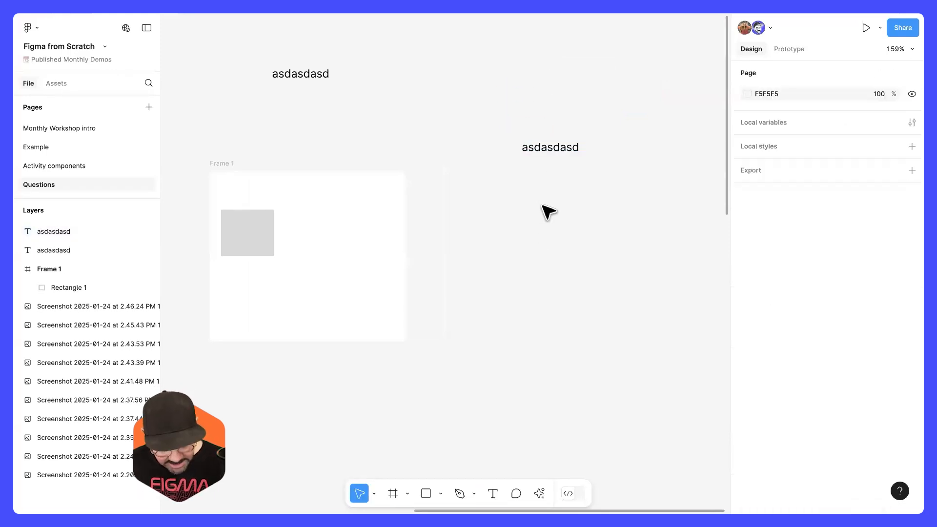
Step: Draw a small rectangle just above the duplicated text and select both objects
key(r)
drag(515, 98, 549, 128)
drag(561, 186, 489, 106)
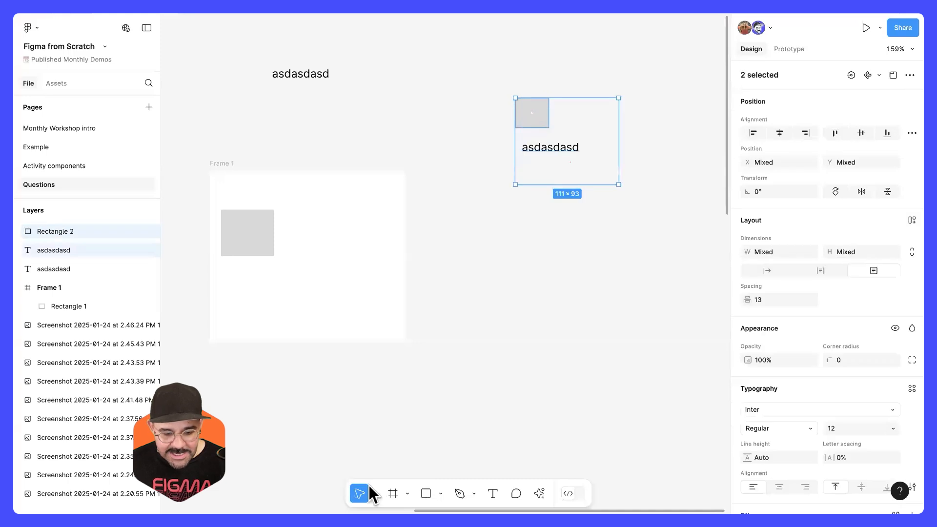
Step: Scale the rectangle and text together with the Scale tool, and undo the scaling and the rectangle
click(374, 494)
key(k)
drag(619, 185, 689, 261)
drag(612, 251, 598, 229)
drag(515, 230, 519, 263)
key(super+z)
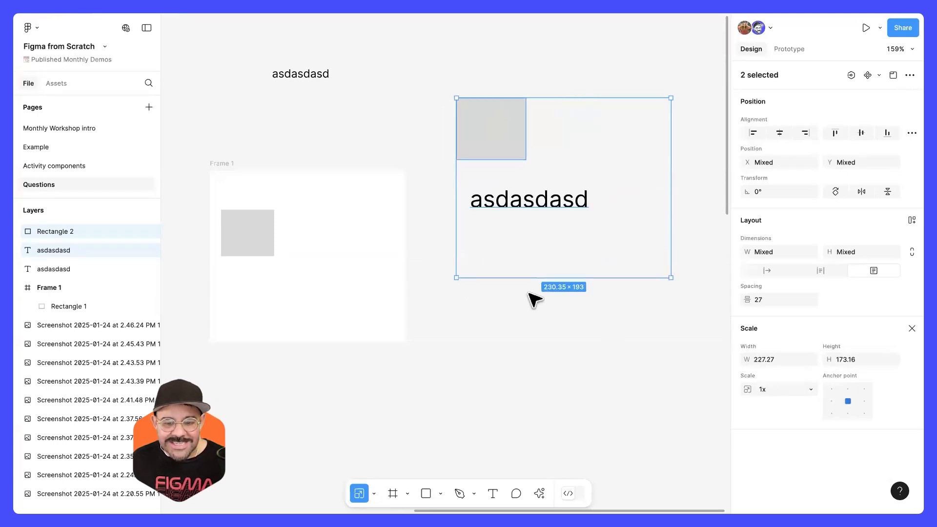
key(super+z)
key(super+z)
key(super+z)
key(super+z)
Step: Select the blank frame with its rectangle and both sample texts, and delete them all
scroll(561, 283, down, 3)
scroll(561, 283, left, 3)
drag(433, 63, 680, 354)
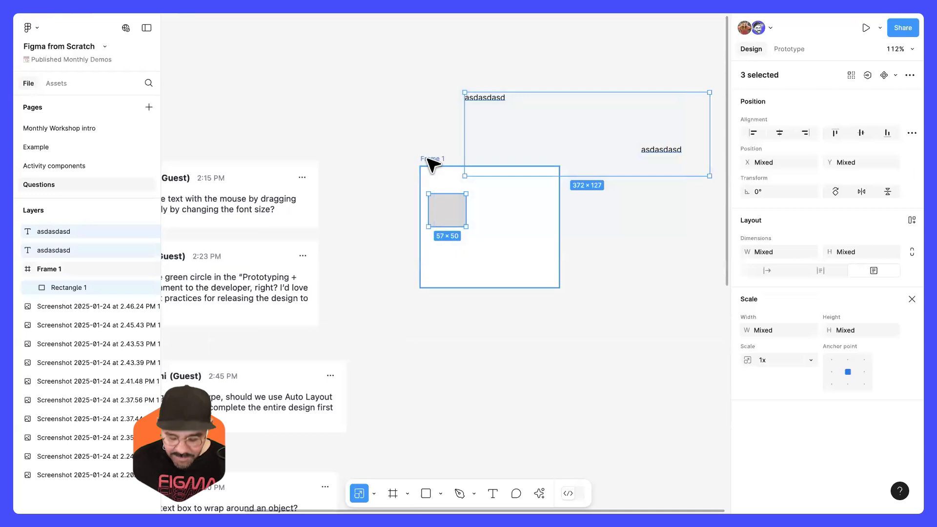
shift+click(432, 165)
key(Delete)
Step: Strike through the answered question about resizing text with a freehand Pencil line
drag(506, 173, 611, 130)
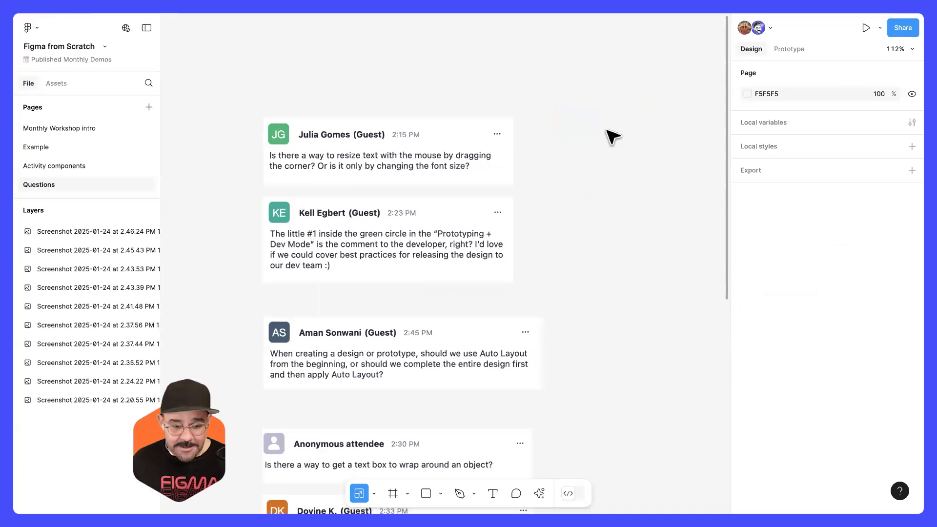
scroll(535, 166, down, 1)
key(shift+p)
drag(532, 68, 362, 155)
scroll(383, 251, up, 5)
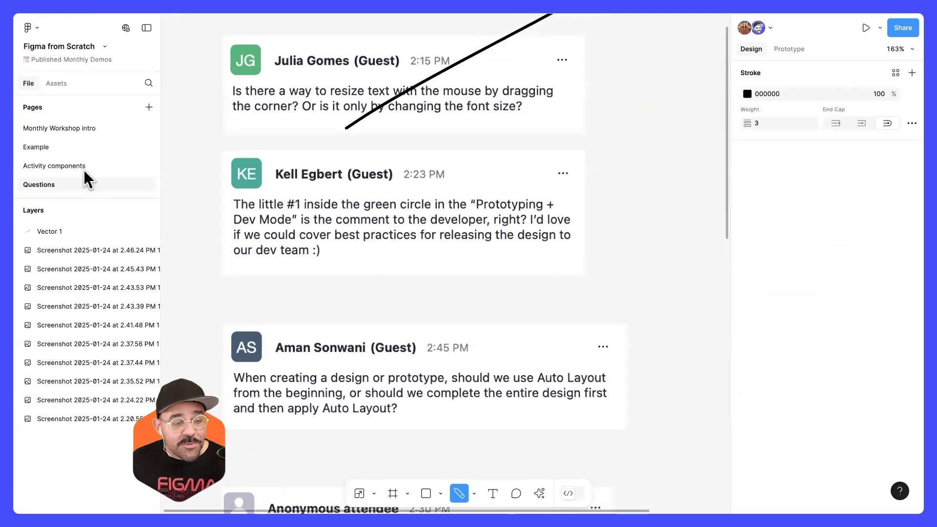
key(Escape)
Step: Go to the Example page and examine the annotated profile frame's measurements and properties in Dev Mode
click(67, 150)
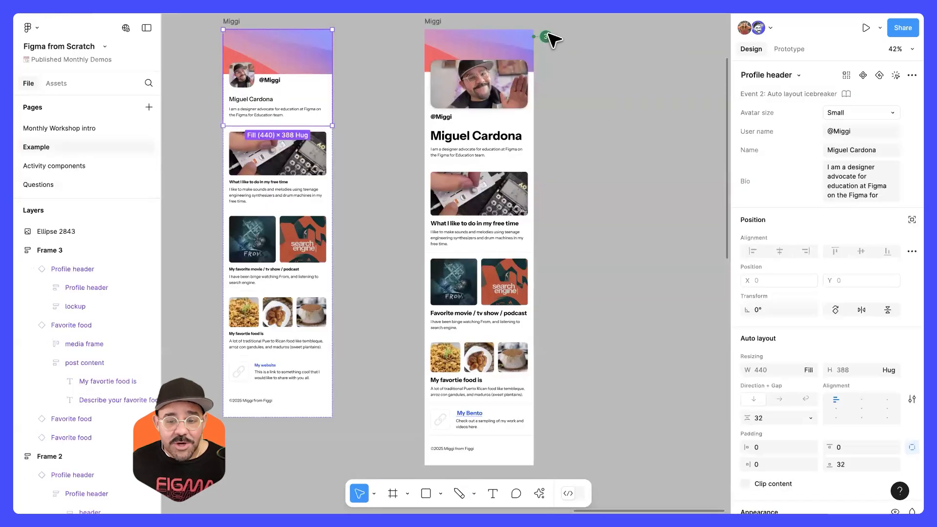
click(546, 37)
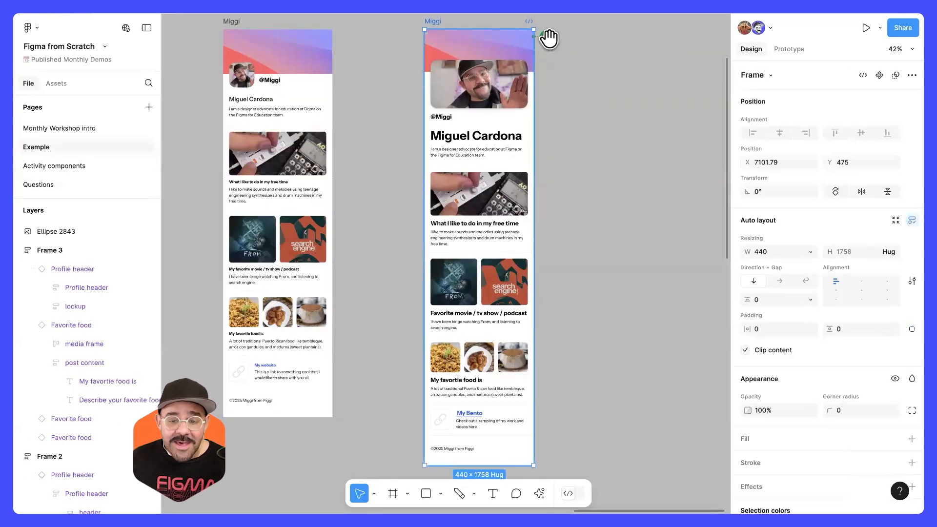
key(shift+d)
key(Escape)
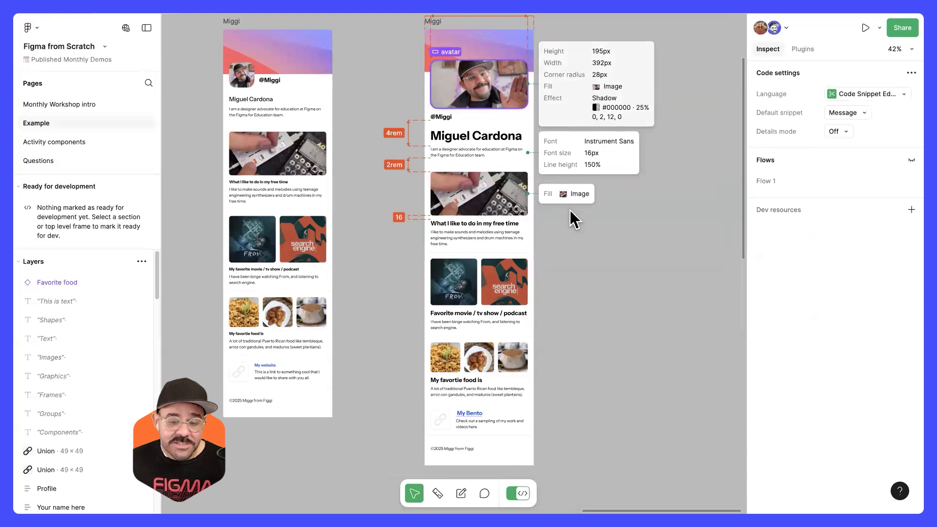
drag(576, 228, 565, 266)
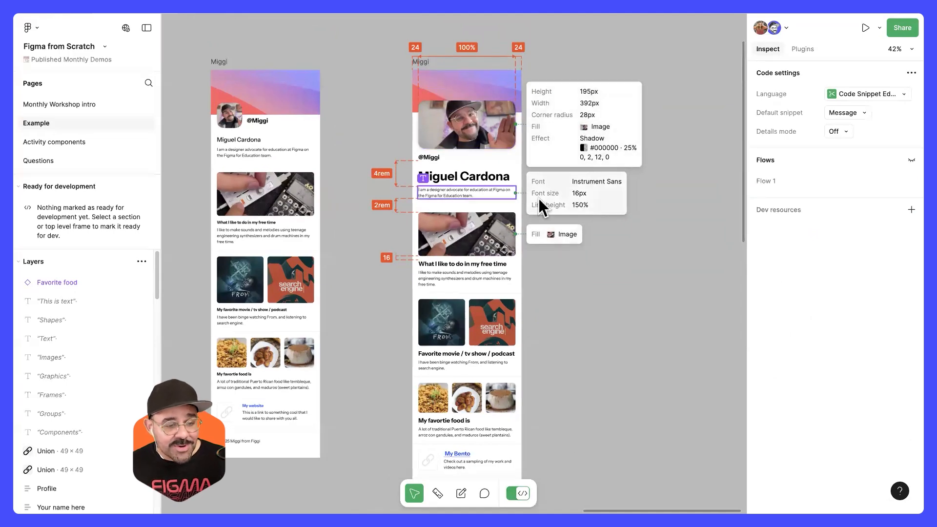
Step: Return to the Questions page in Design Mode and strike through the question about developer comments with a Pencil line
click(84, 161)
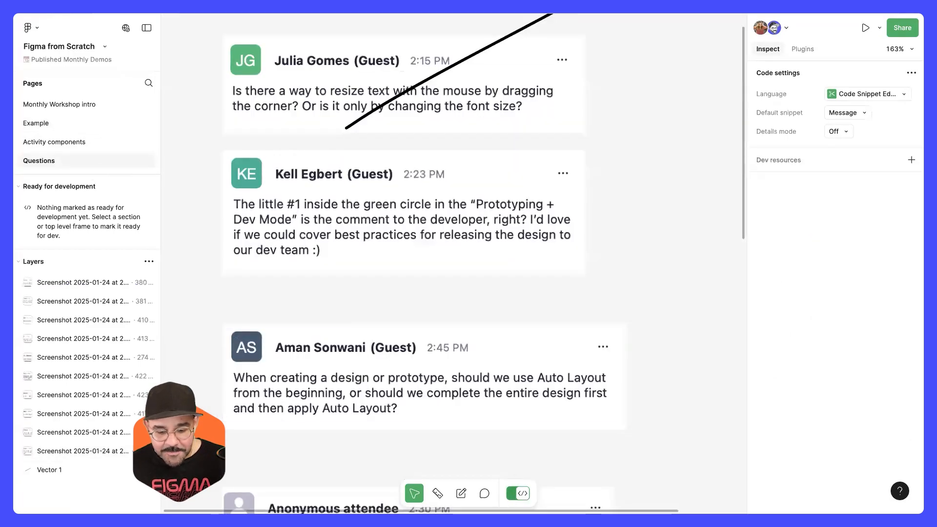
key(shift+d)
key(shift+p)
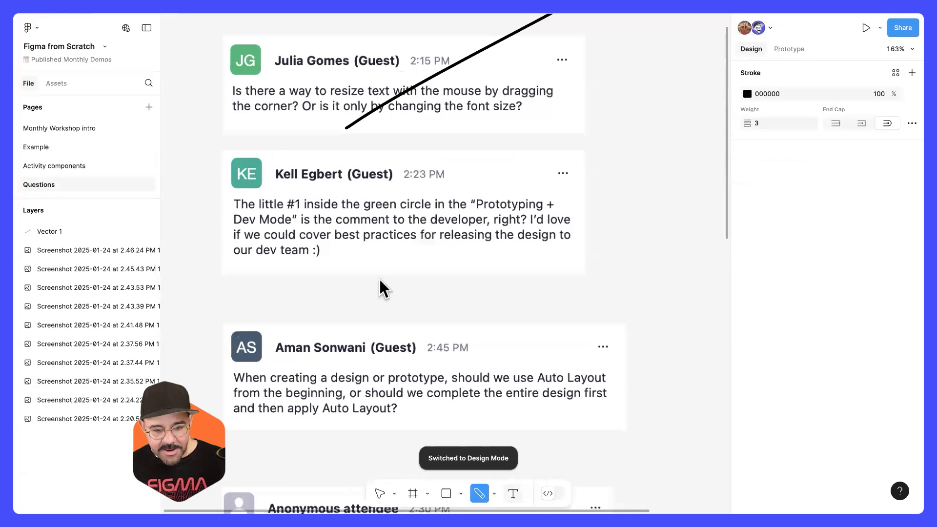
drag(393, 279, 544, 168)
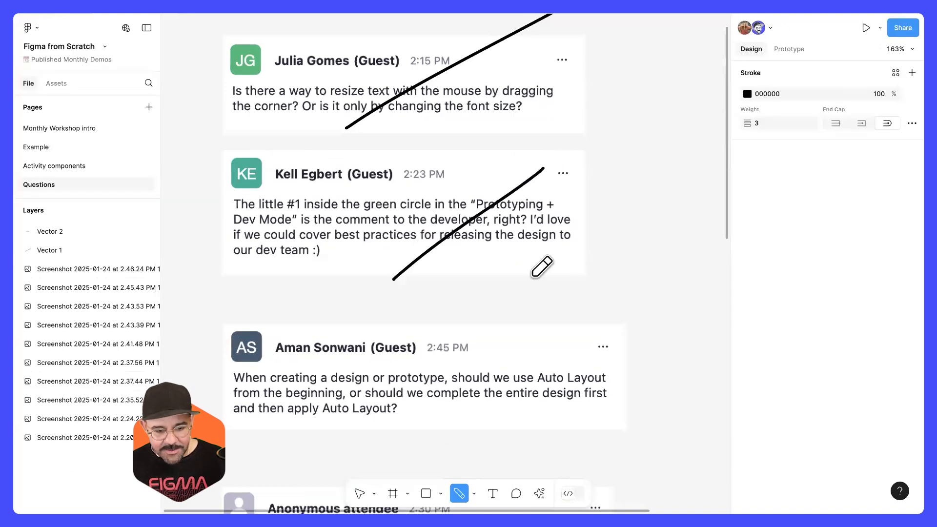
Step: Draw a 98 × 98 square on the empty canvas beside the Auto Layout question and duplicate it into a row of three
scroll(534, 241, down, 3)
scroll(478, 327, down, 3)
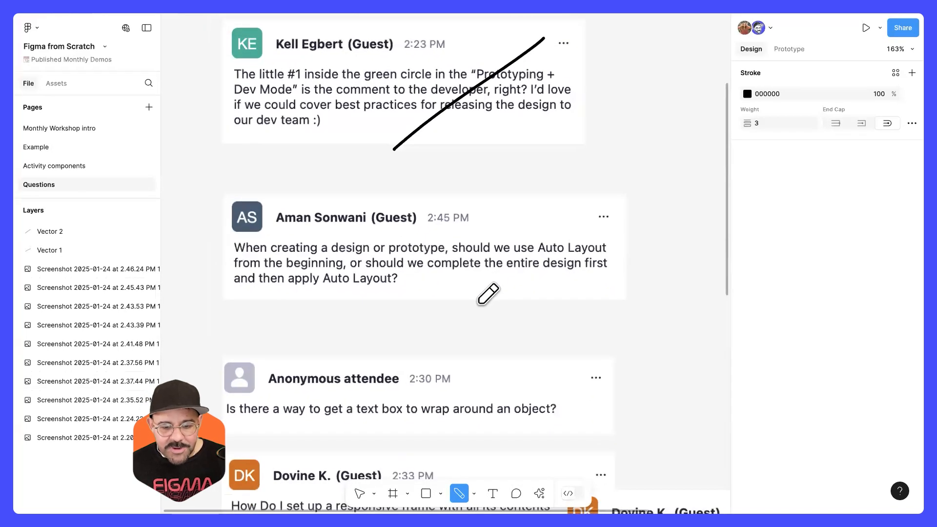
scroll(473, 310, down, 1)
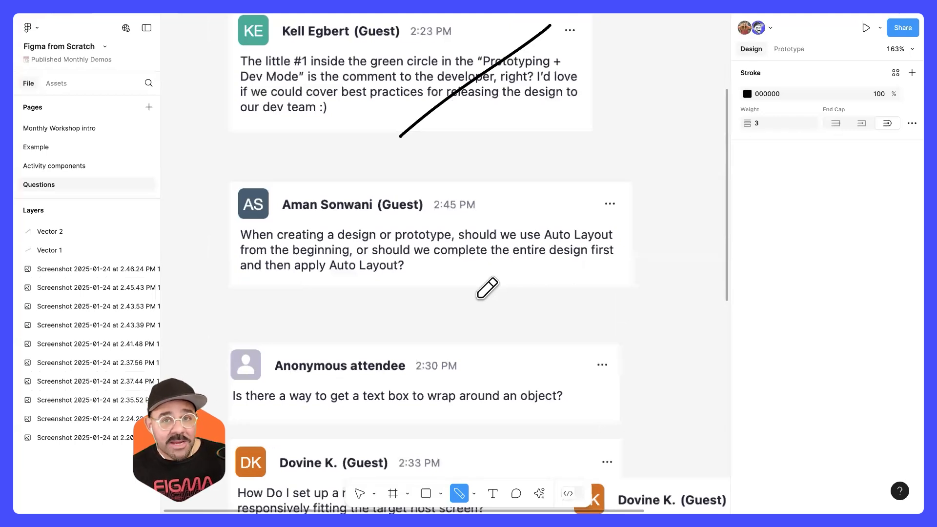
scroll(326, 224, right, 10)
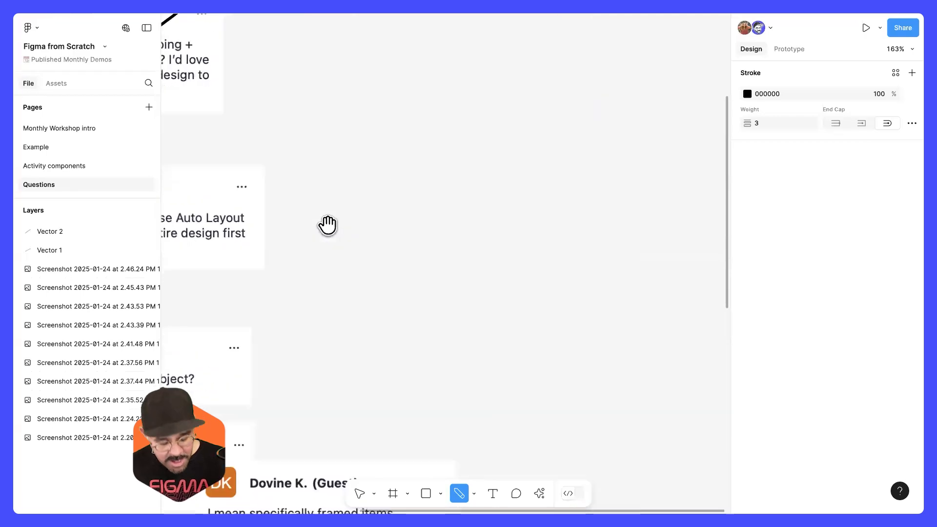
key(r)
drag(399, 141, 455, 234)
mouse_move(476, 203)
mouse_down()
mouse_move(538, 194)
mouse_move(586, 202)
mouse_up()
drag(586, 327, 439, 327)
key(super+z)
drag(304, 187, 618, 187)
Step: Apply horizontal Auto Layout to the three squares, keeping the frame's width on Hug contents
drag(639, 360, 250, 121)
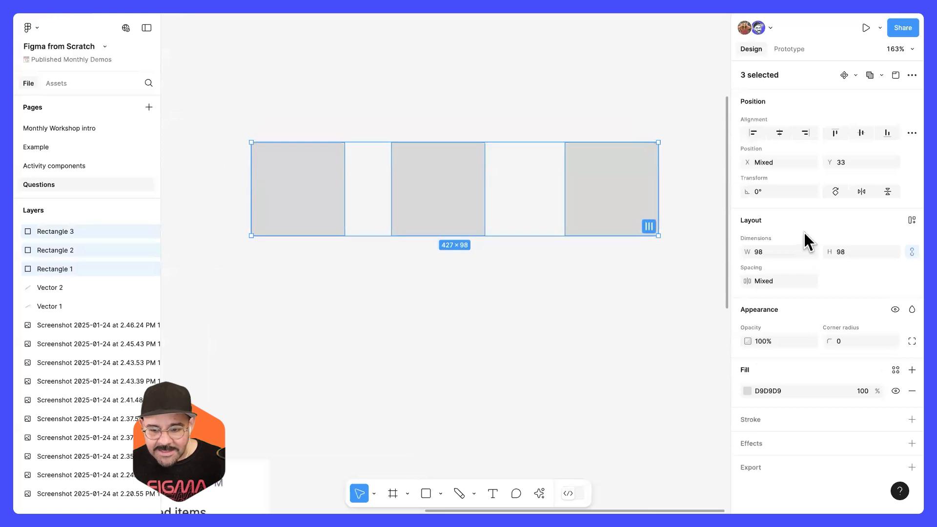
key(shift+a)
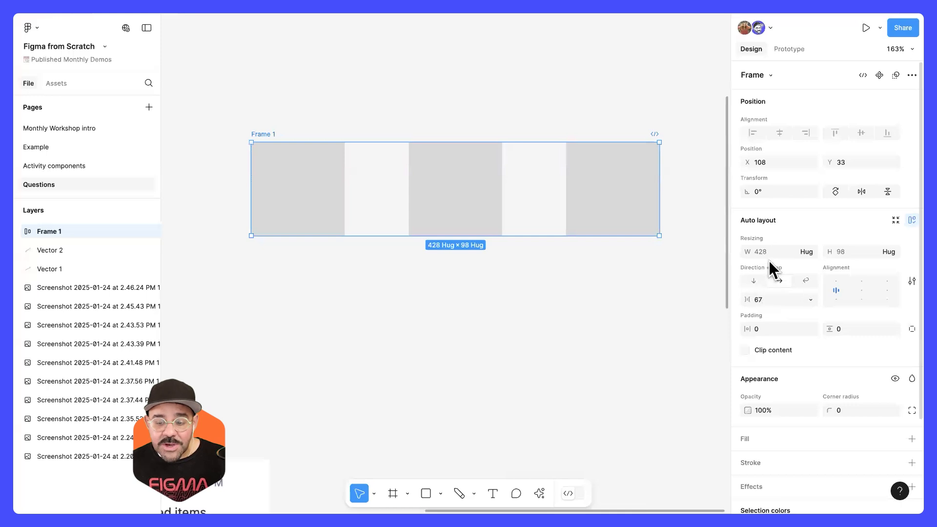
click(809, 251)
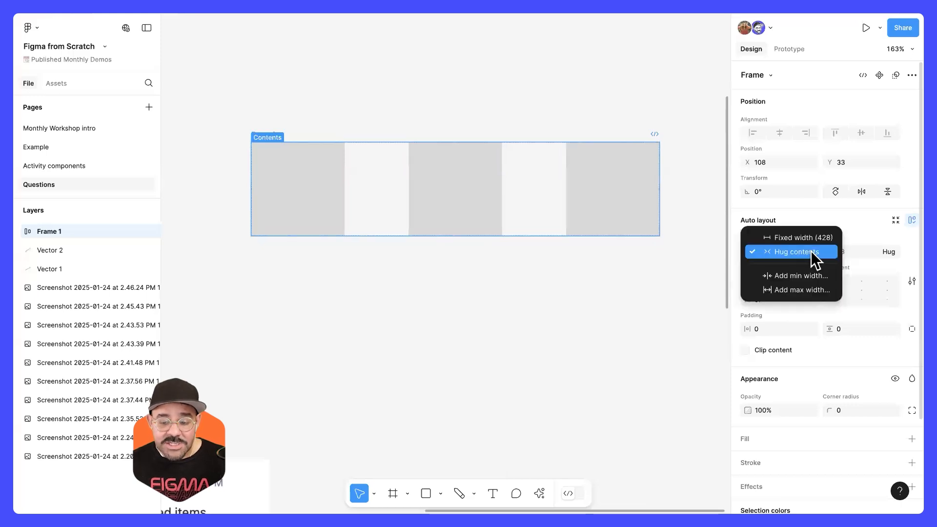
click(812, 255)
Step: Set the middle square's width to Fill container within the Auto Layout frame
double_click(487, 194)
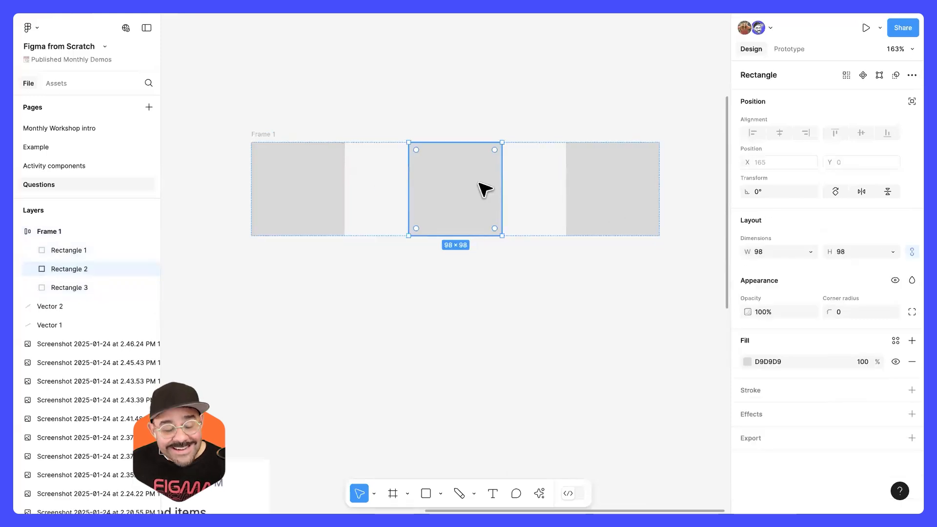
click(809, 252)
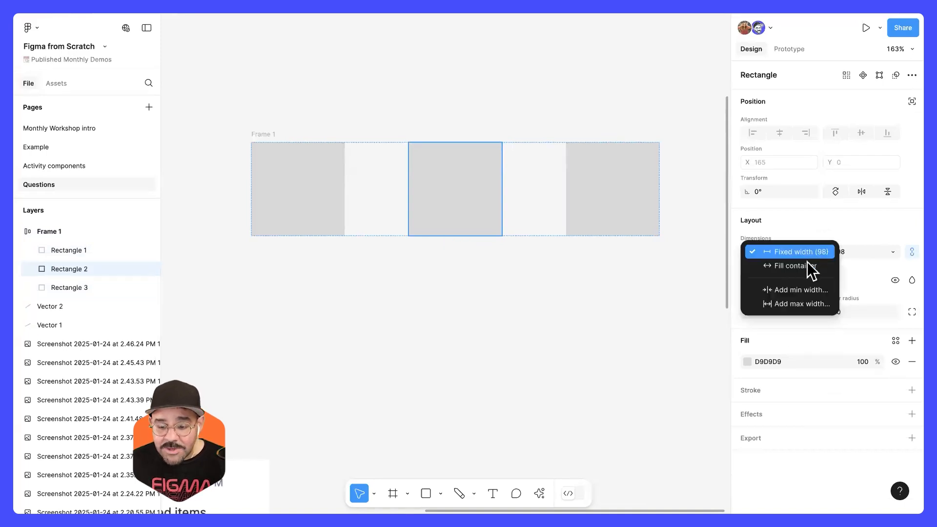
click(811, 266)
Step: Narrow the two outer rectangles to about half their width so the middle one stretches between them
click(606, 201)
drag(567, 191, 618, 192)
click(341, 191)
drag(344, 190, 300, 190)
click(441, 316)
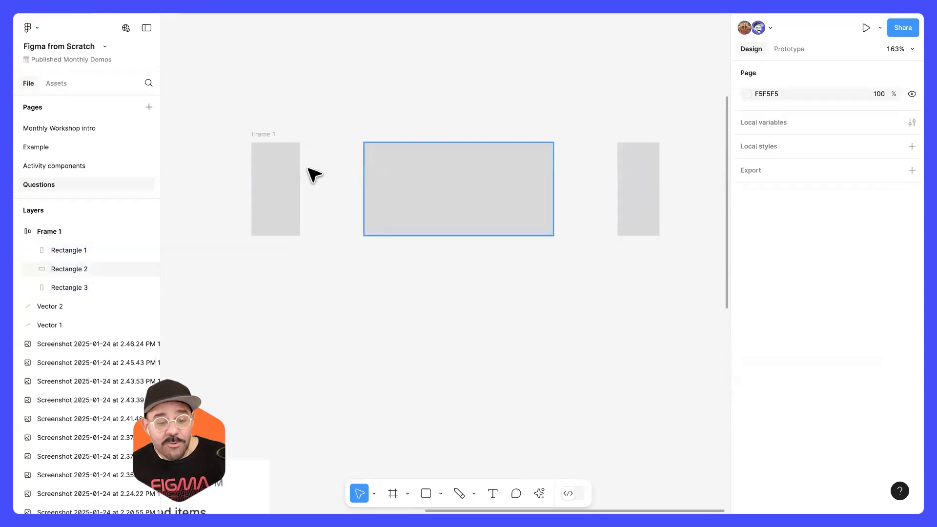
Step: Alternate the Auto Layout frame's direction between vertical and horizontal several times, ending on vertical layout
click(275, 134)
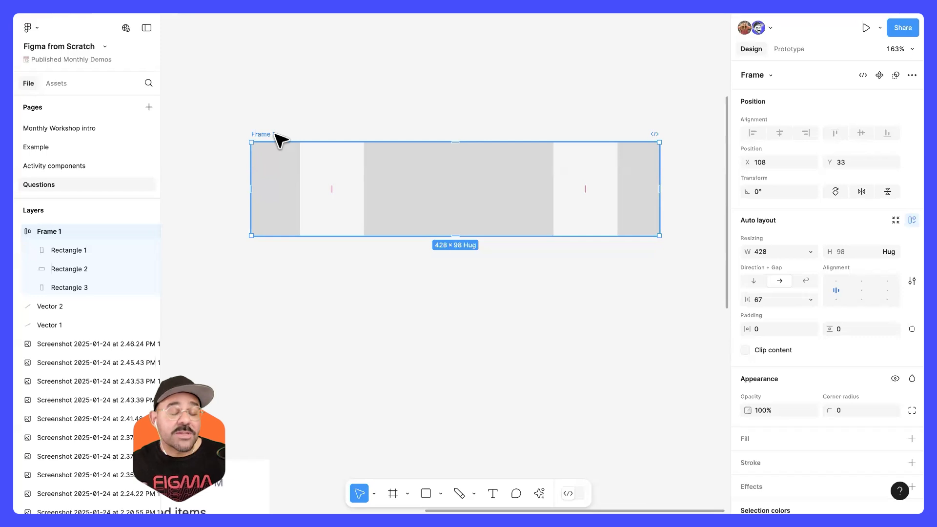
click(754, 282)
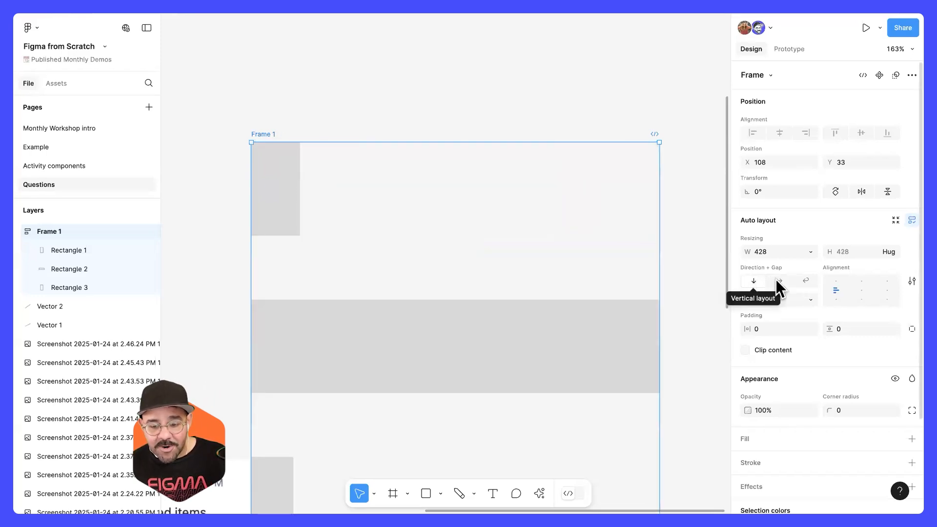
click(778, 282)
click(760, 282)
click(776, 282)
click(755, 281)
click(776, 281)
click(755, 281)
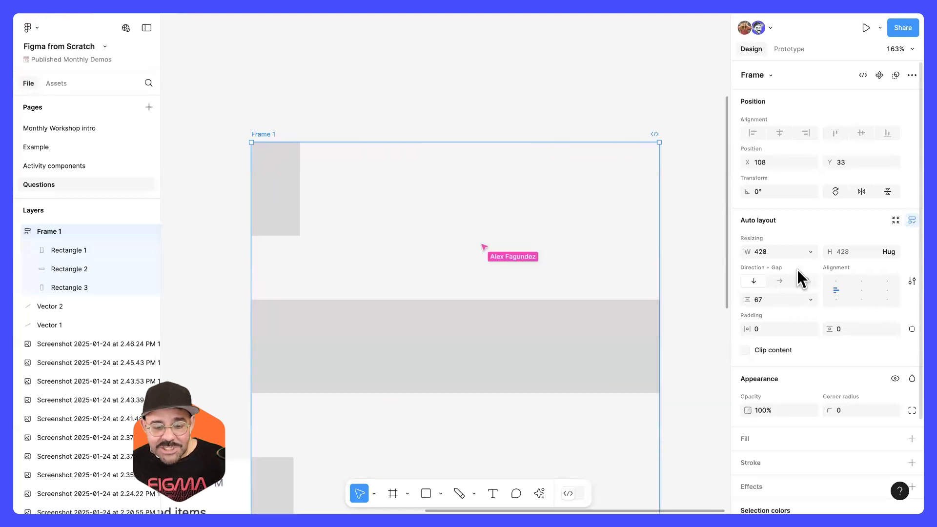
Step: Strike through the question about when to apply Auto Layout with a freehand Pencil line
click(446, 77)
scroll(454, 129, down, 4)
scroll(401, 189, left, 8)
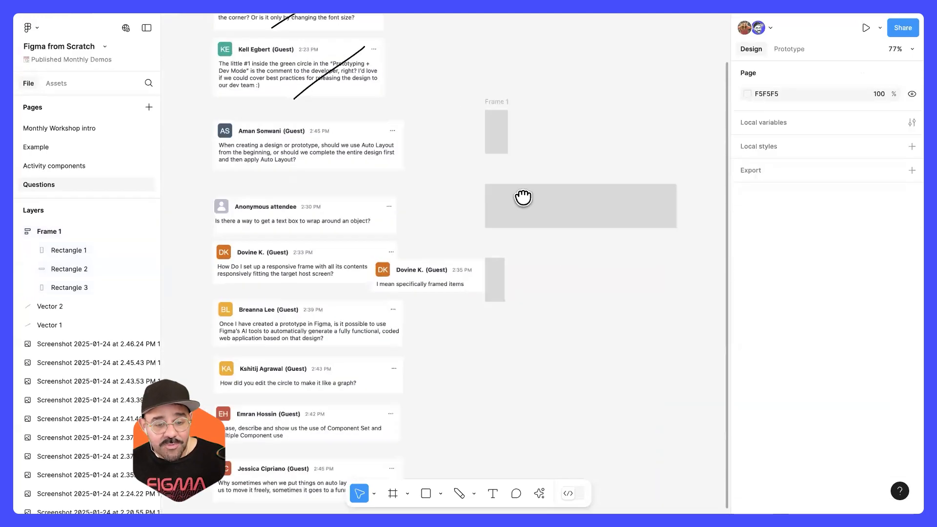
scroll(376, 156, up, 3)
key(shift+p)
drag(349, 207, 508, 134)
Step: Strike through the question about wrapping a text box around an object with a Pencil line
scroll(517, 208, down, 3)
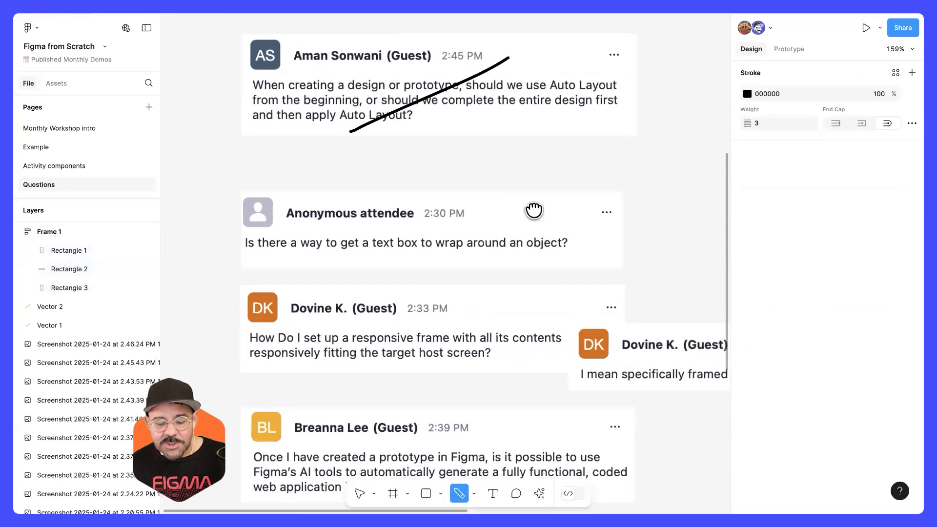
scroll(533, 209, down, 1)
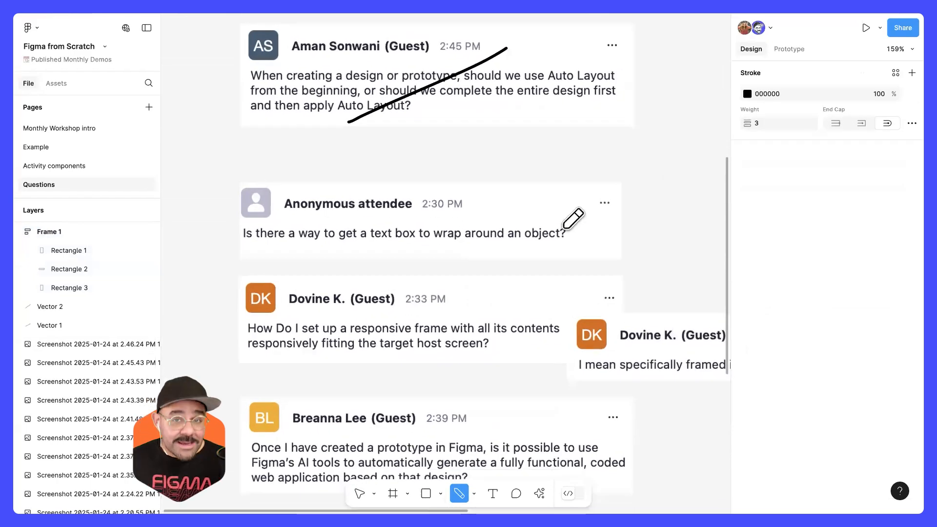
mouse_move(382, 261)
mouse_down()
mouse_move(494, 173)
mouse_move(480, 175)
mouse_up()
Step: Move the "I mean specifically framed items" screenshot clear of the responsive frame question, level beside it
scroll(481, 178, down, 2)
scroll(481, 178, right, 1)
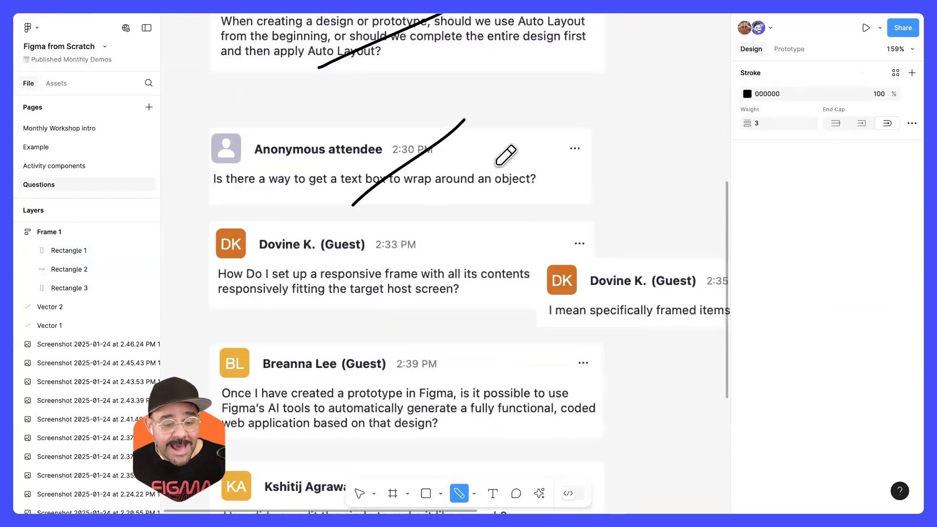
scroll(533, 209, down, 5)
scroll(533, 209, right, 2)
key(v)
drag(533, 209, 611, 171)
Step: Strike through the question about setting up a responsive frame with a Pencil line
scroll(489, 221, left, 2)
scroll(489, 221, down, 1)
scroll(490, 221, left, 2)
scroll(489, 221, up, 1)
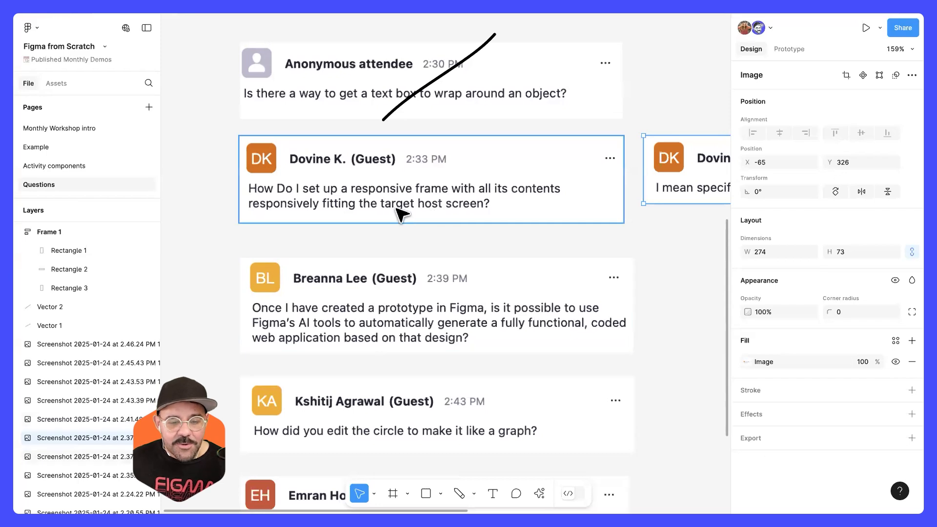
drag(445, 208, 443, 222)
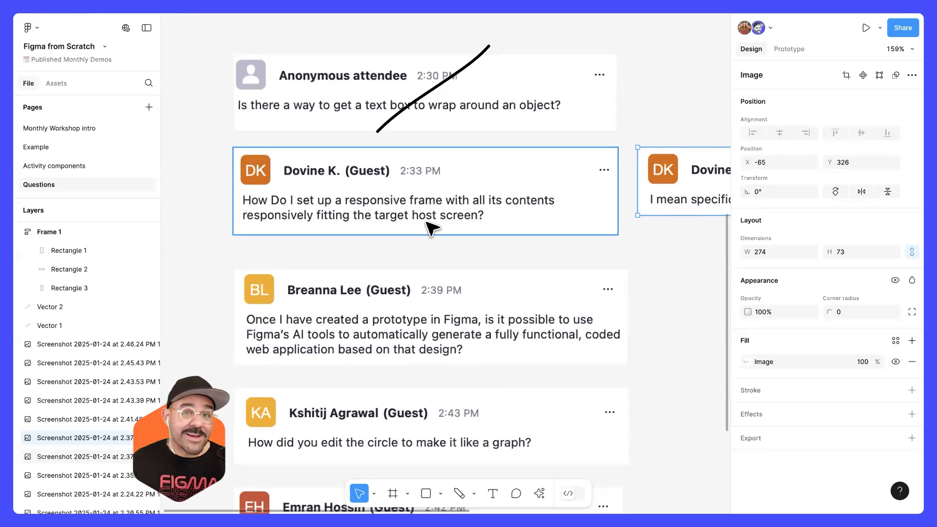
key(shift+p)
drag(355, 231, 466, 142)
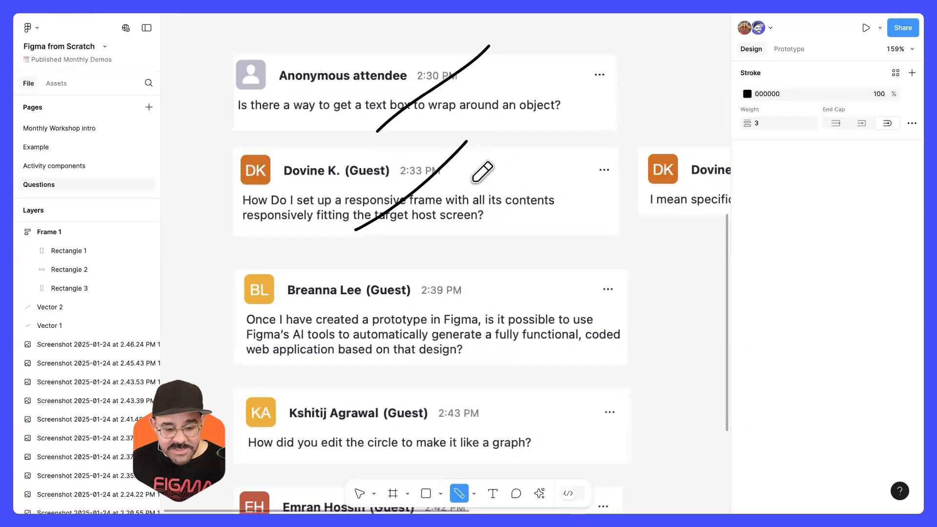
Step: Draw a circle of about 142 × 142 on the empty canvas beside the question about making a circle graph
scroll(473, 181, down, 3)
scroll(476, 192, down, 5)
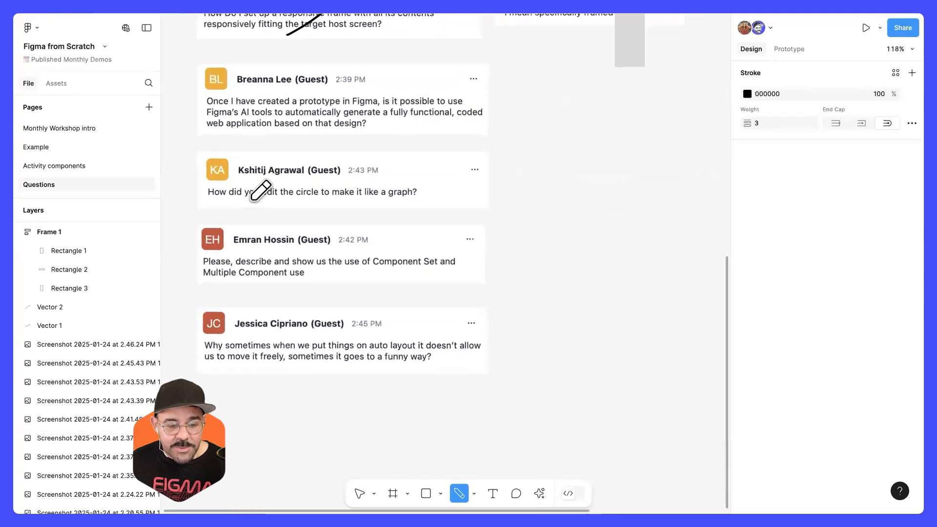
scroll(251, 199, up, 5)
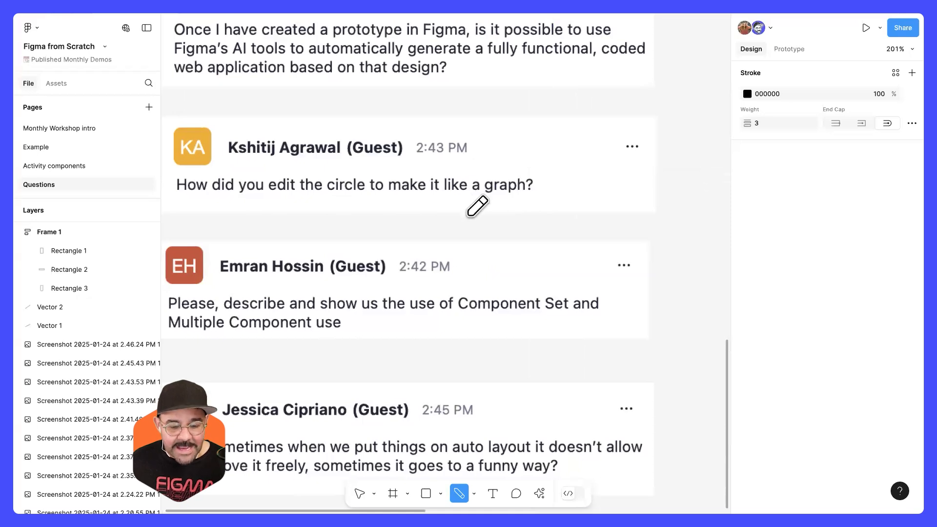
scroll(387, 251, down, 5)
key(o)
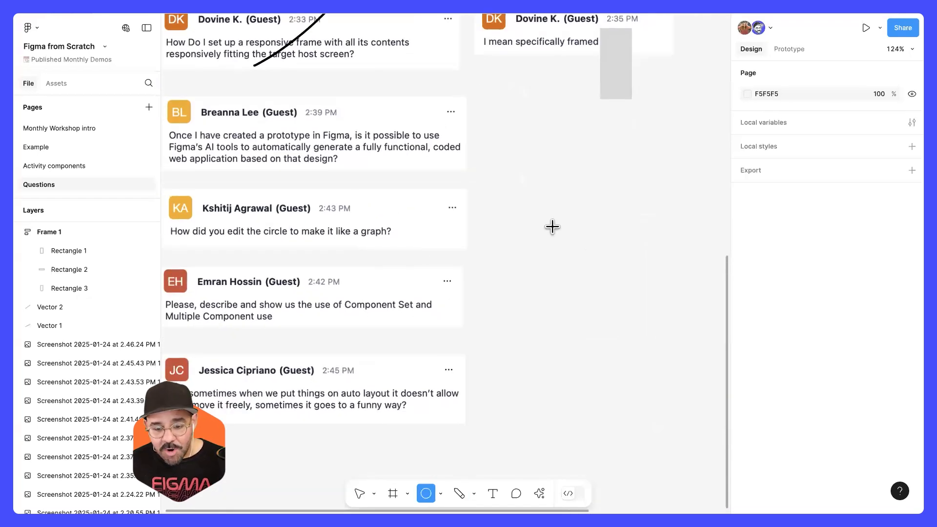
drag(553, 227, 654, 318)
Step: Shape the circle into an open ring arc with start about 57°, sweep about 59% and inner ratio about 39%
scroll(504, 285, right, 3)
scroll(504, 285, up, 5)
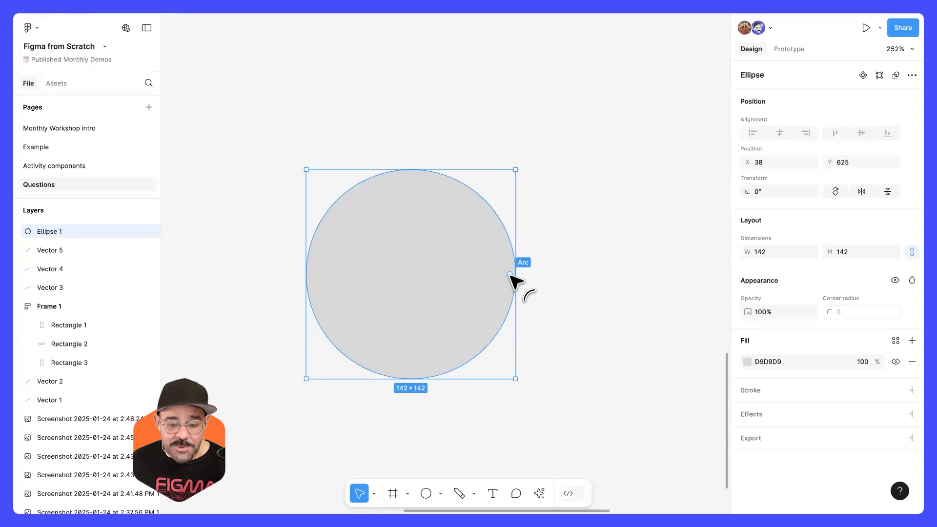
drag(510, 274, 411, 168)
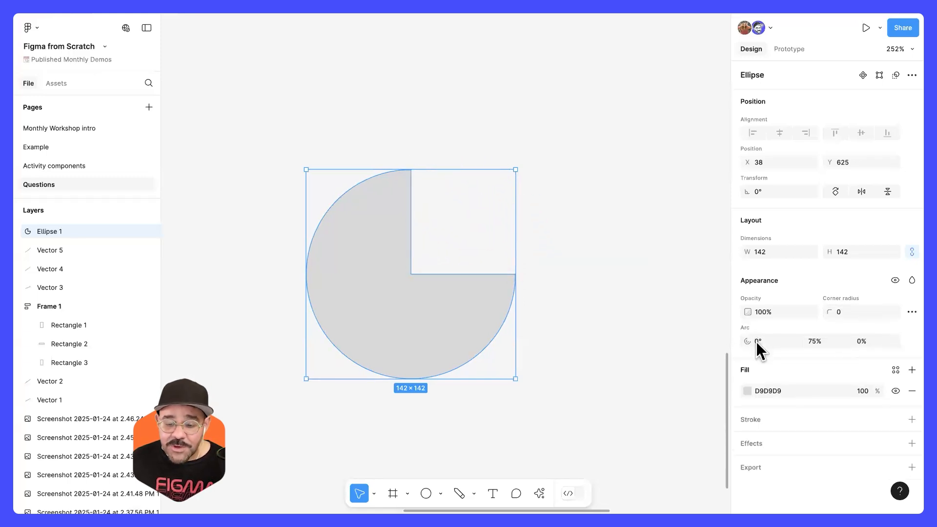
mouse_move(751, 344)
mouse_down()
mouse_move(784, 350)
mouse_move(696, 350)
mouse_move(755, 345)
mouse_up()
drag(412, 274, 386, 307)
drag(485, 265, 454, 335)
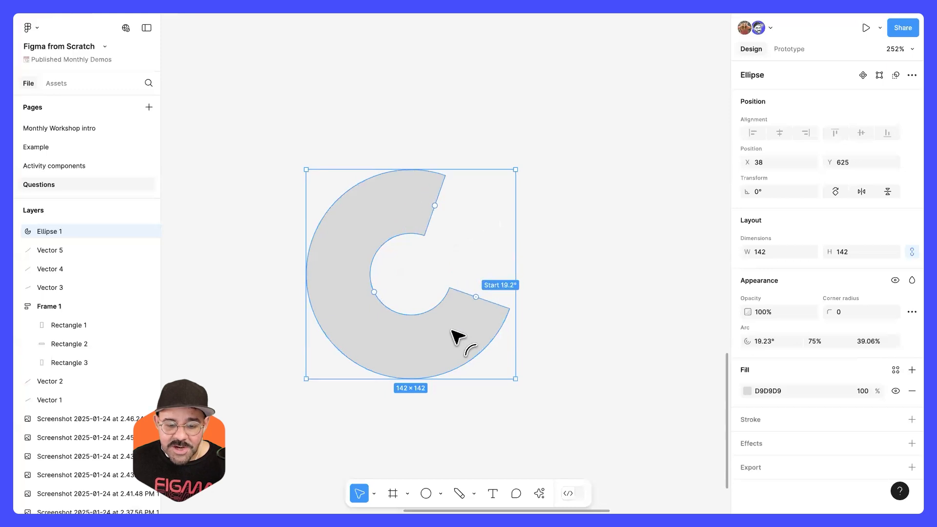
drag(477, 240, 413, 204)
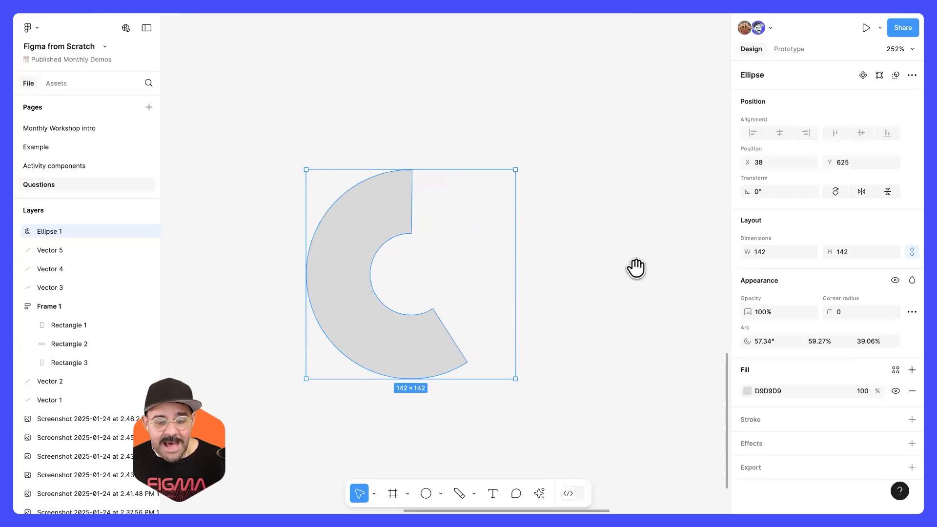
Step: Duplicate the arc beside the original and thin the copy to an inner ratio of about 72%
drag(636, 268, 533, 234)
drag(292, 175, 597, 169)
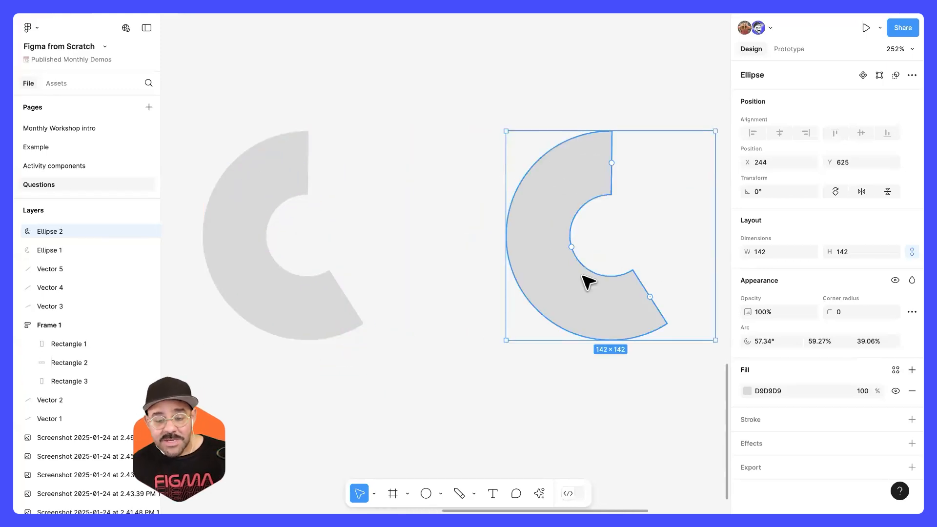
drag(572, 247, 539, 257)
Step: Set the copied arc's corner radius to 88
click(846, 317)
text(88)
key(Return)
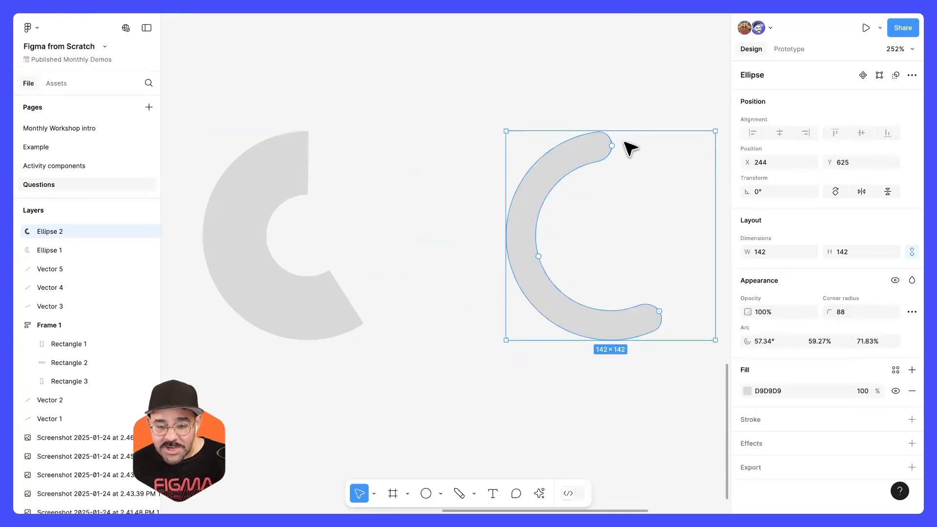
Step: Thin the copied arc down to a single curve by raising its inner ratio to 100%
scroll(623, 142, up, 5)
scroll(599, 174, down, 4)
scroll(523, 209, right, 2)
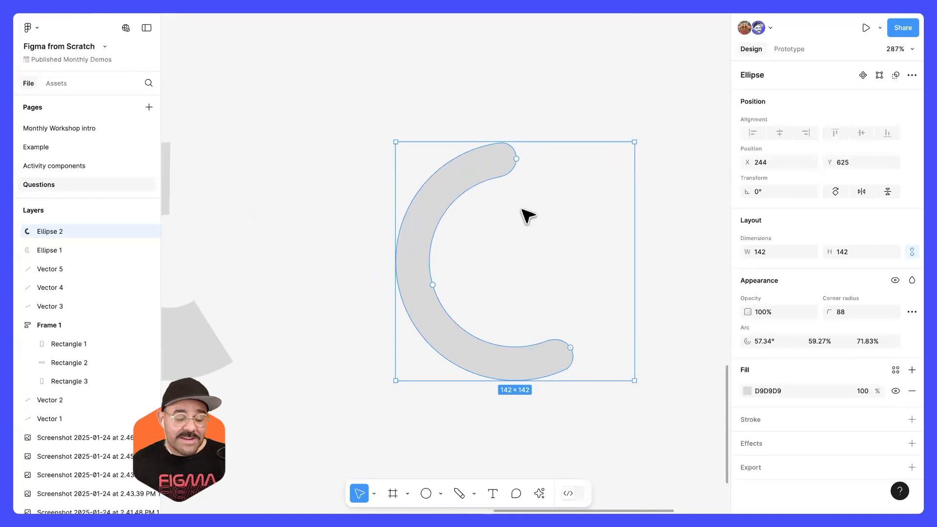
mouse_move(436, 286)
mouse_down()
mouse_move(454, 286)
mouse_move(422, 289)
mouse_up()
drag(412, 292, 382, 310)
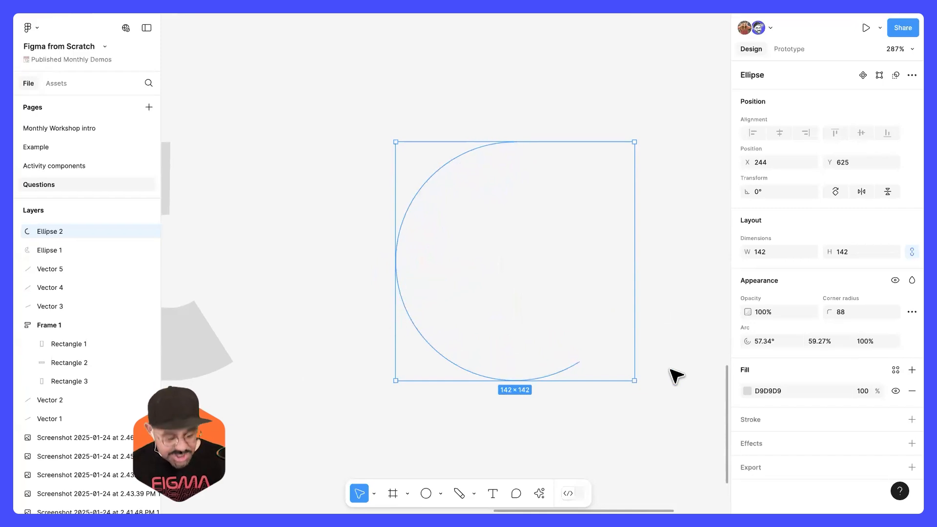
Step: Swap the curve's fill for an inside stroke of weight 23 and give it round end points
key(shift+x)
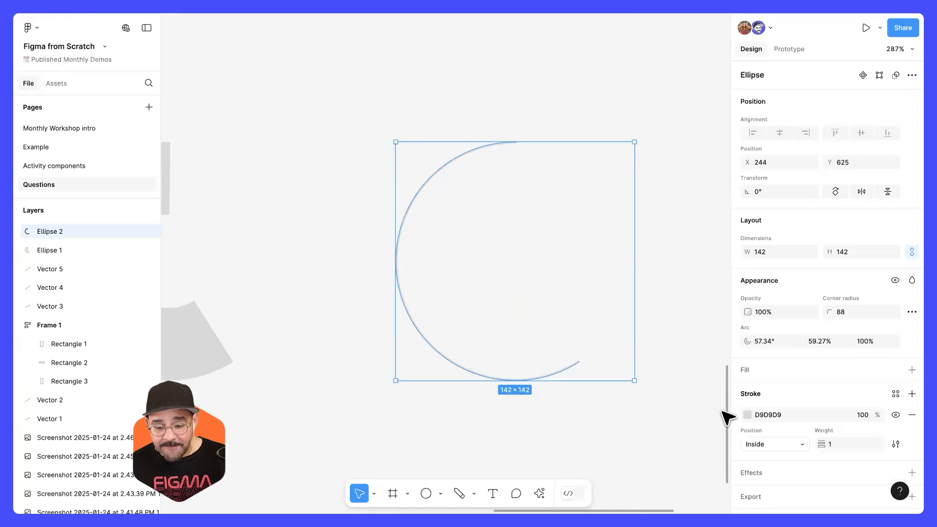
drag(824, 445, 835, 445)
click(895, 444)
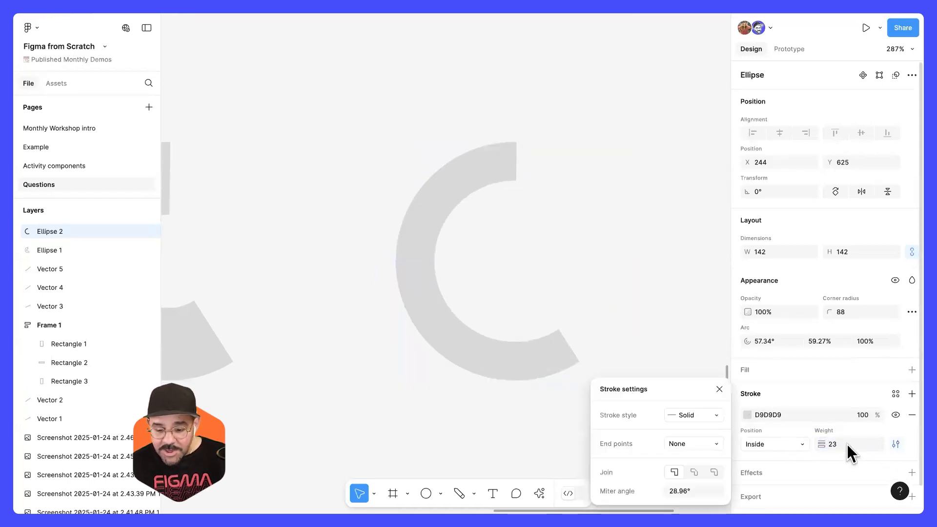
click(687, 441)
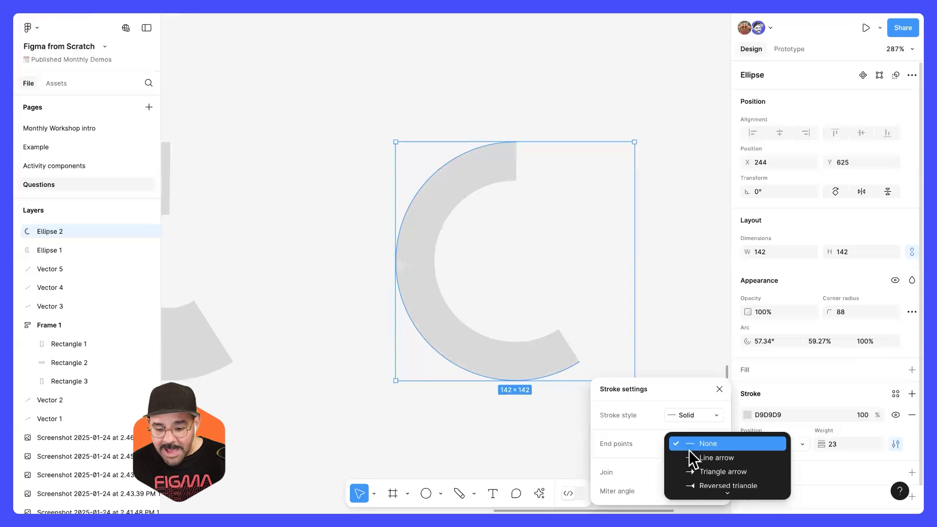
click(702, 473)
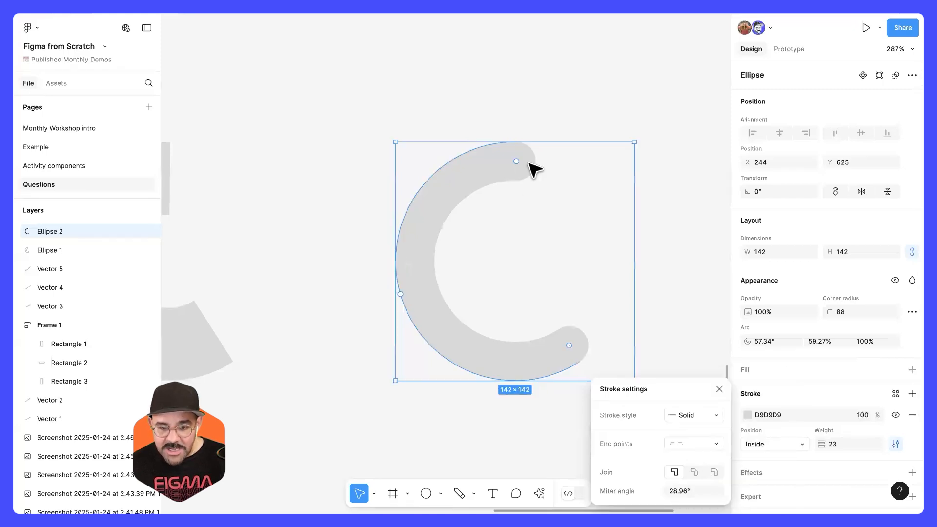
Step: Adjust the rounded arc's sweep to about 57% and its start angle to about -51°
scroll(527, 168, up, 5)
drag(568, 162, 494, 182)
scroll(502, 200, down, 5)
mouse_move(486, 312)
mouse_down()
mouse_move(519, 224)
mouse_move(465, 156)
mouse_up()
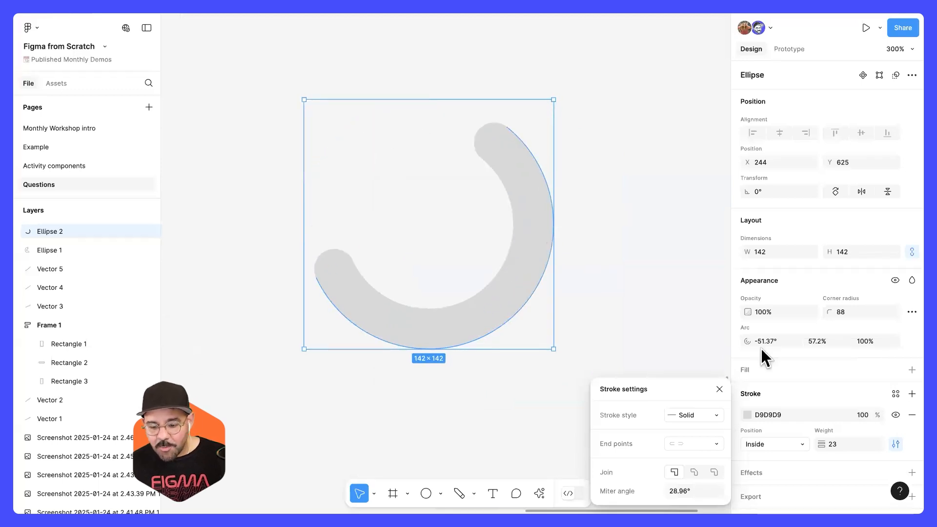
Step: Recolor the rounded arc's stroke to red F74040
click(748, 415)
click(694, 223)
click(616, 165)
click(539, 193)
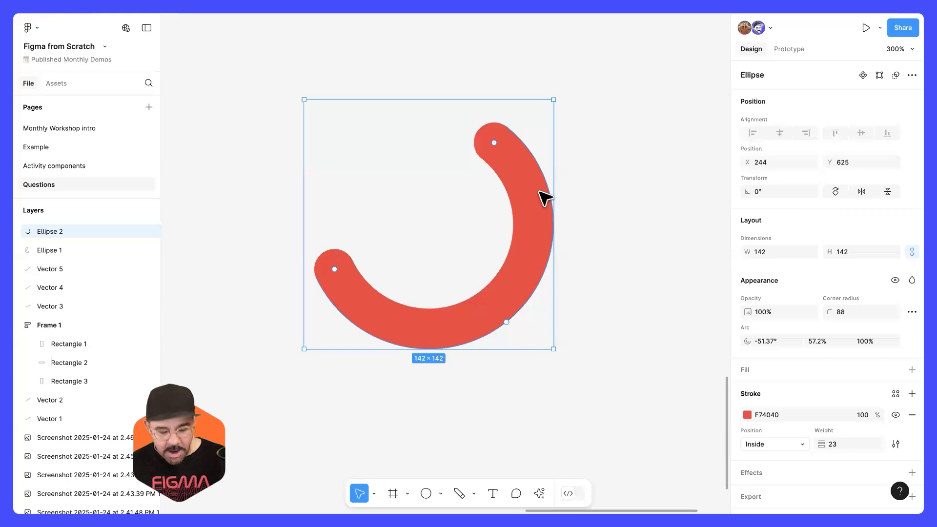
Step: Add a concentric 82 × 82 copy inside the red arc, starting at about -142°, with blue stroke 2C65D8
key(ctrl+d)
mouse_move(554, 98)
mouse_down()
mouse_move(477, 149)
mouse_move(479, 189)
mouse_move(372, 184)
mouse_move(386, 195)
mouse_up()
click(748, 414)
click(681, 375)
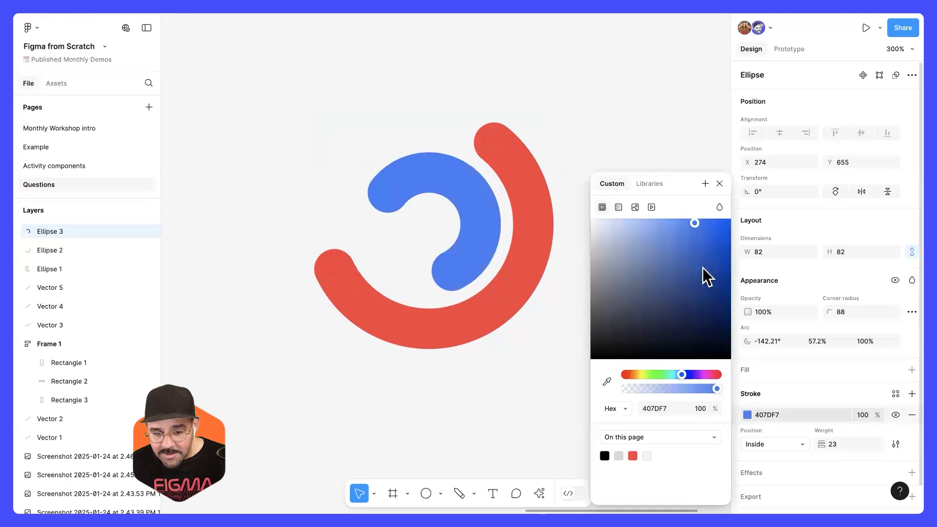
drag(707, 274, 703, 241)
click(619, 109)
Step: Duplicate the blue arc and scale the copy about its center to 198 × 198, around the red arc
click(480, 222)
key(ctrl+d)
drag(497, 151, 606, 115)
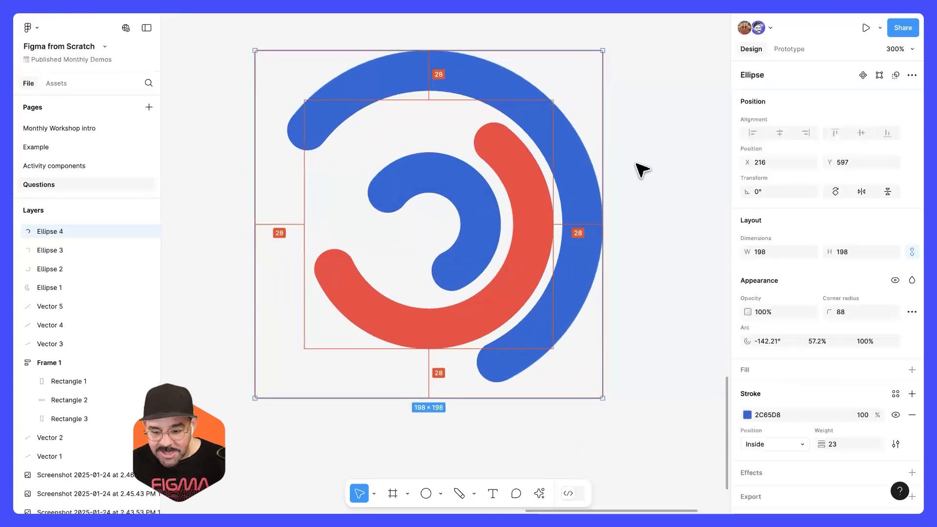
Step: Recolor the outer arc's stroke to yellow FFB545
click(747, 416)
drag(653, 374, 636, 374)
drag(703, 240, 693, 218)
click(719, 183)
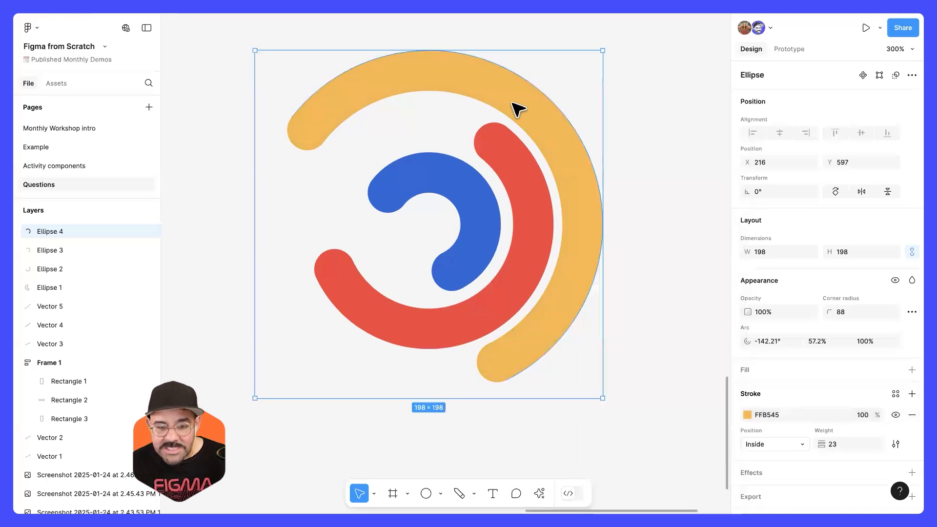
Step: Adjust the yellow outer arc's start angle to about 158° and its sweep to about 60%
drag(311, 126, 287, 282)
mouse_move(557, 292)
mouse_down()
mouse_move(490, 373)
mouse_move(554, 148)
mouse_move(487, 94)
mouse_move(582, 265)
mouse_move(572, 291)
mouse_up()
click(655, 218)
Step: Wrap the yellow, red and blue arcs together in a new frame
scroll(654, 217, down, 3)
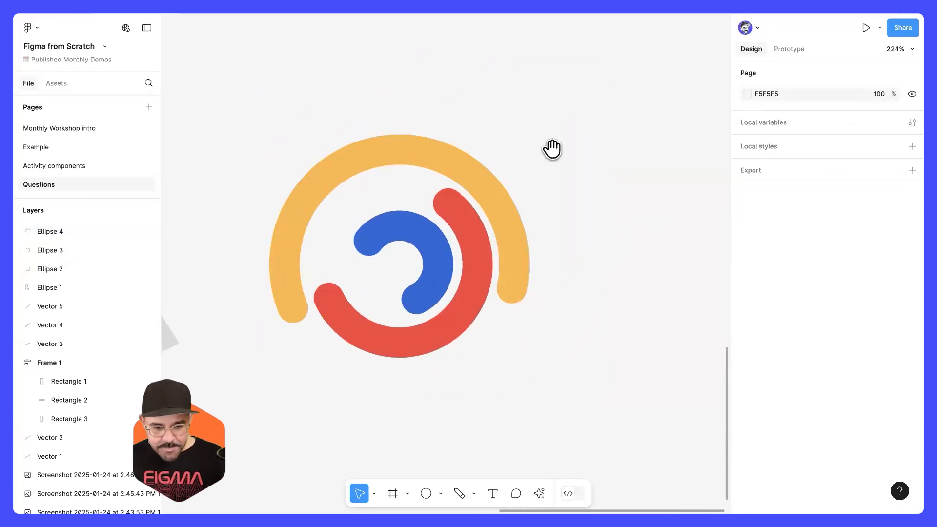
drag(553, 149, 593, 133)
drag(594, 101, 393, 405)
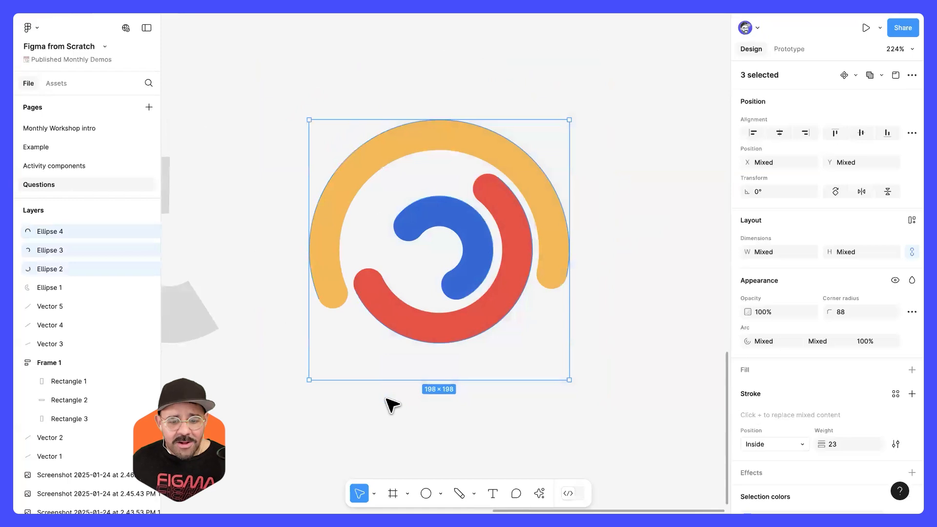
right_click(461, 219)
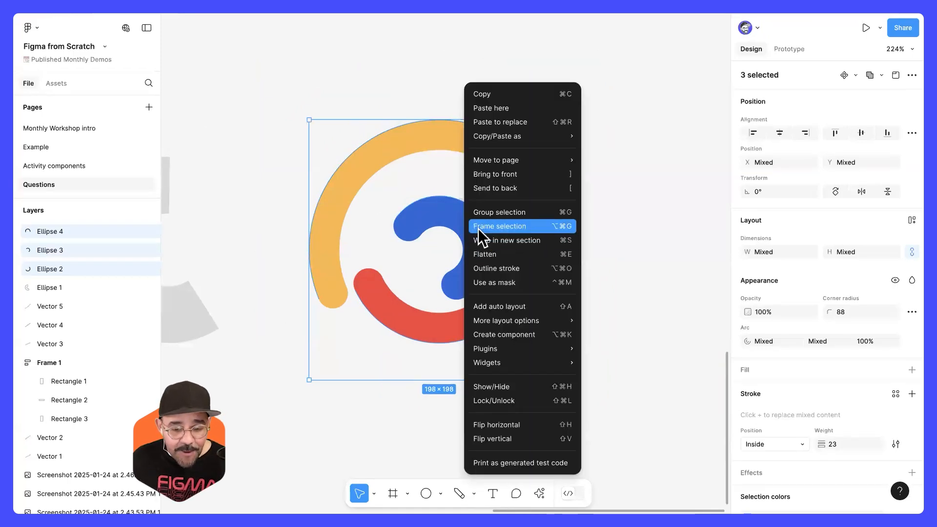
click(563, 227)
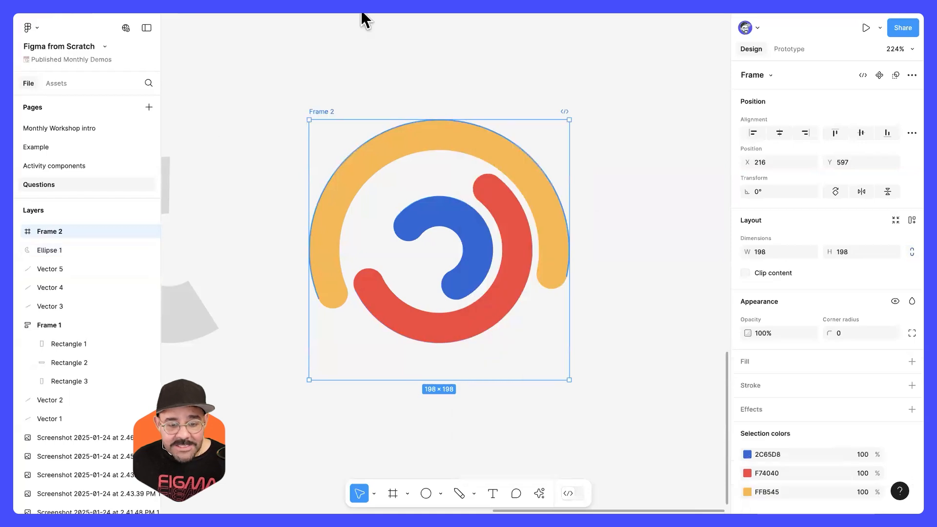
Step: Move the arcs' frame to X 232 and turn it into a component
click(331, 109)
click(324, 111)
drag(324, 110, 343, 114)
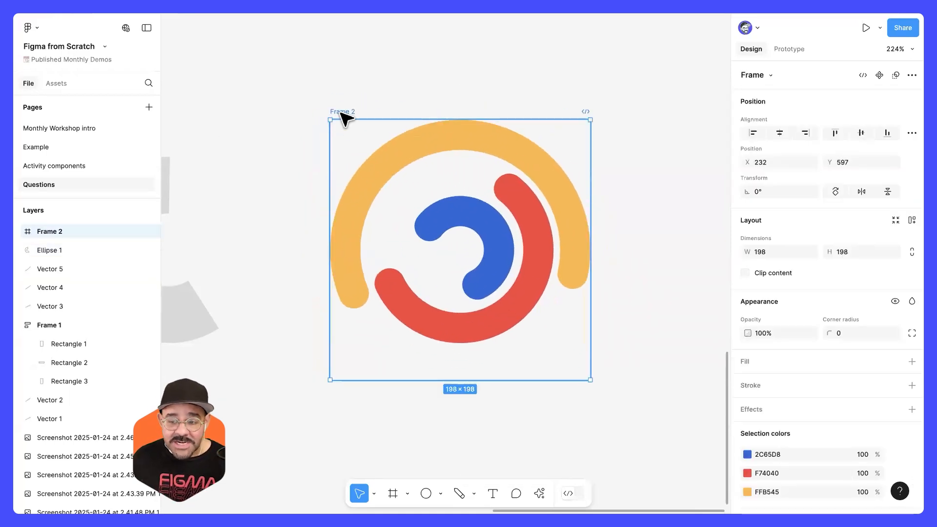
click(878, 78)
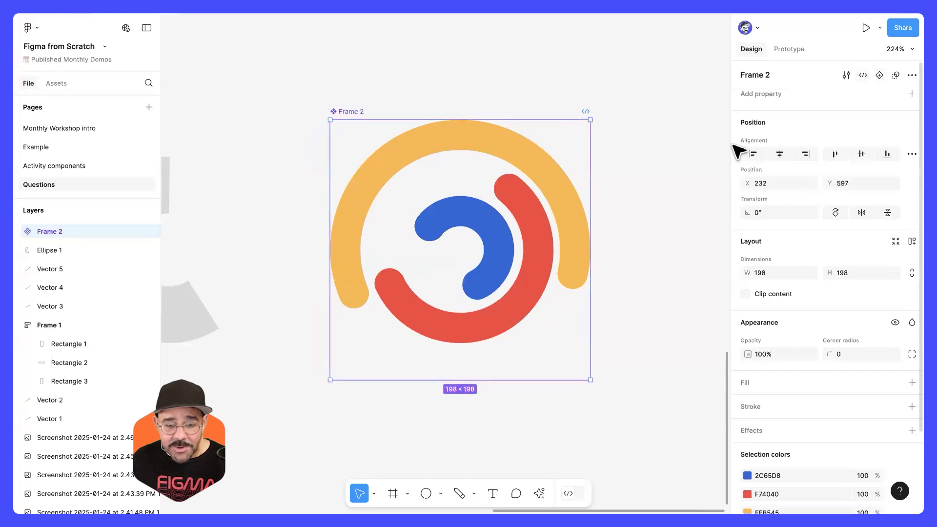
Step: Place an instance of the circle graph component beside the original at X 490
drag(486, 195, 363, 177)
drag(332, 196, 668, 237)
scroll(673, 243, right, 3)
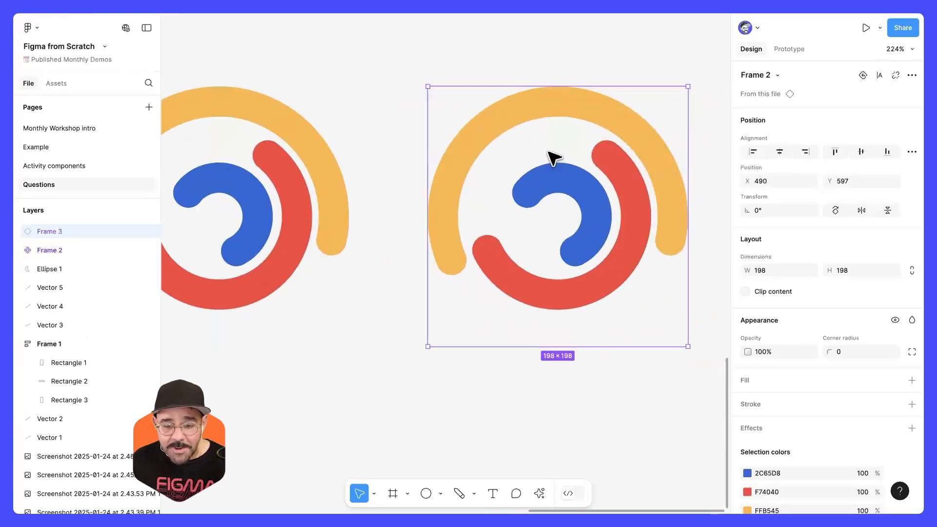
Step: In the instance, start the yellow and red arcs at twelve o'clock and shorten both, giving the red arc about a 22% sweep
double_click(538, 111)
drag(457, 265, 557, 125)
mouse_move(518, 318)
mouse_down()
mouse_move(665, 209)
mouse_move(668, 194)
mouse_move(609, 271)
mouse_up()
click(616, 170)
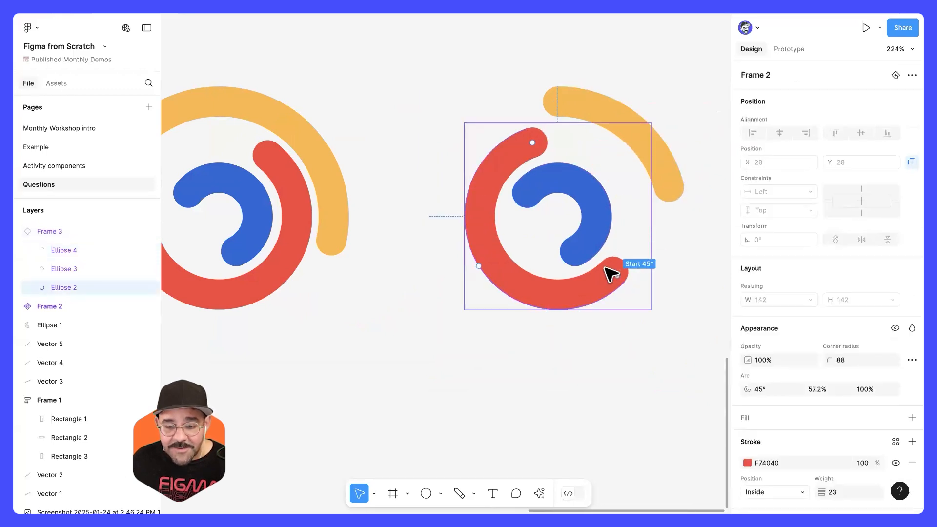
drag(529, 157, 518, 288)
drag(614, 271, 567, 142)
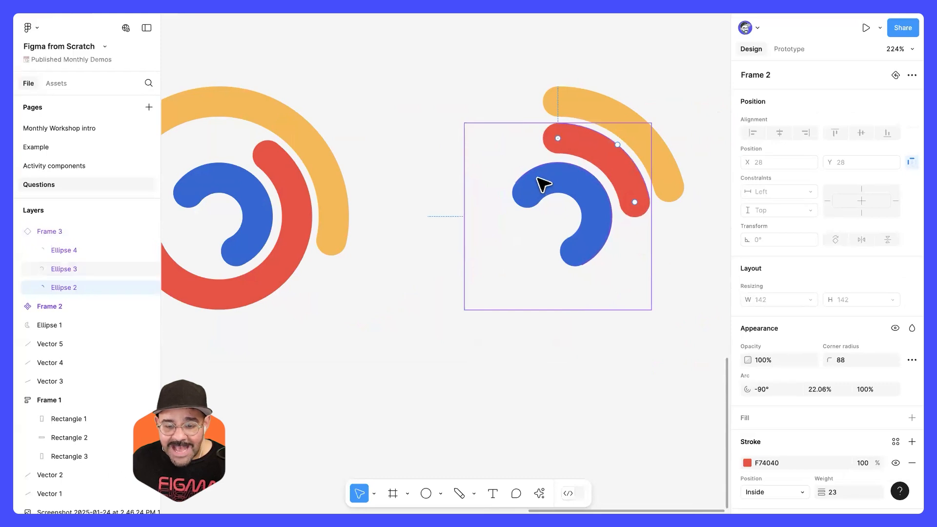
Step: Reshape the instance's blue inner arc into a short sweep starting at twelve o'clock
click(583, 254)
drag(584, 248, 554, 179)
click(545, 222)
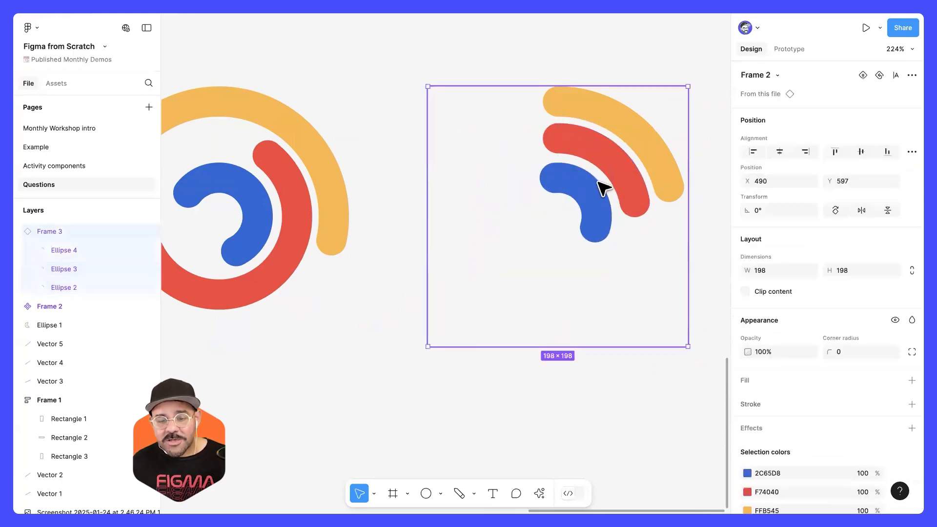
Step: Duplicate the short-arc instance alongside itself at X 706
scroll(599, 182, down, 3)
scroll(440, 204, right, 3)
alt+drag(429, 205, 655, 184)
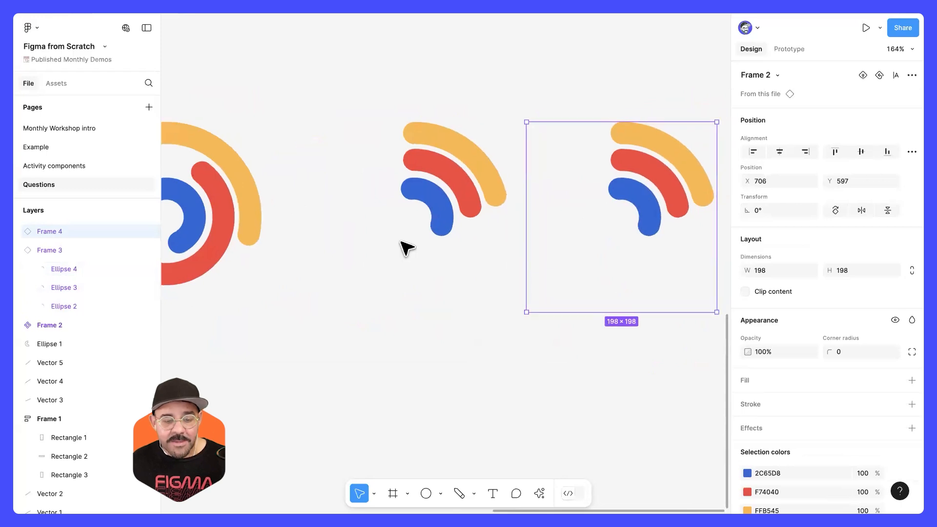
scroll(335, 213, left, 2)
super+click(293, 189)
alt+shift+drag(300, 188, 294, 188)
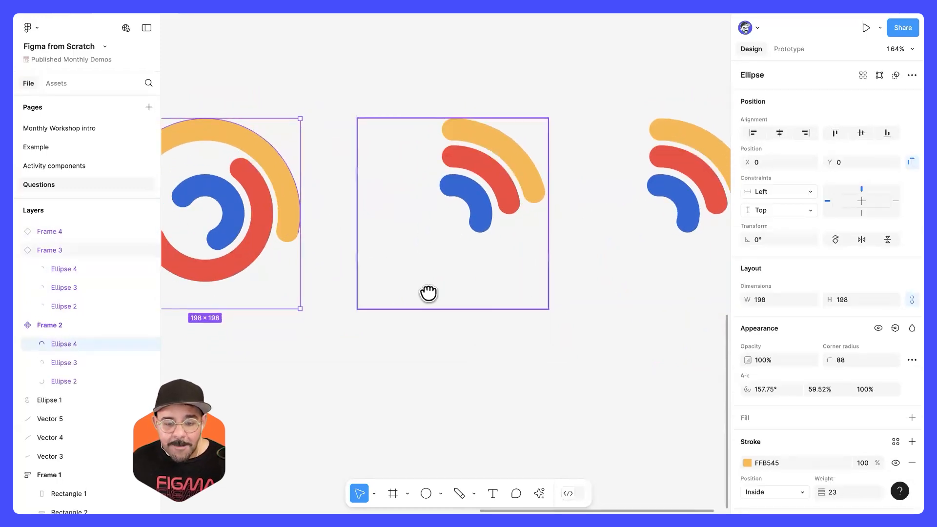
scroll(426, 293, right, 3)
Step: In the second instance, extend the blue, red and yellow arcs clockwise past six o'clock, with the yellow arc longest
click(368, 172)
click(549, 187)
double_click(554, 226)
drag(554, 226, 510, 243)
click(579, 204)
drag(587, 215, 506, 269)
click(602, 195)
drag(602, 199, 422, 257)
click(521, 343)
Step: Compare the main circle graph component with its two instances and their different arc lengths
scroll(523, 345, down, 5)
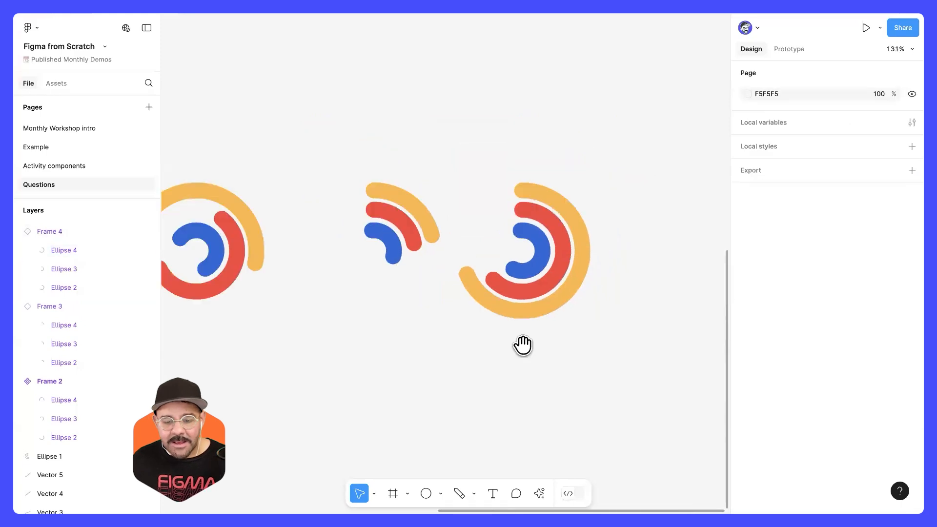
drag(454, 337, 477, 400)
drag(494, 208, 654, 347)
scroll(472, 245, up, 1)
drag(469, 149, 568, 119)
scroll(342, 163, down, 2)
scroll(539, 295, right, 5)
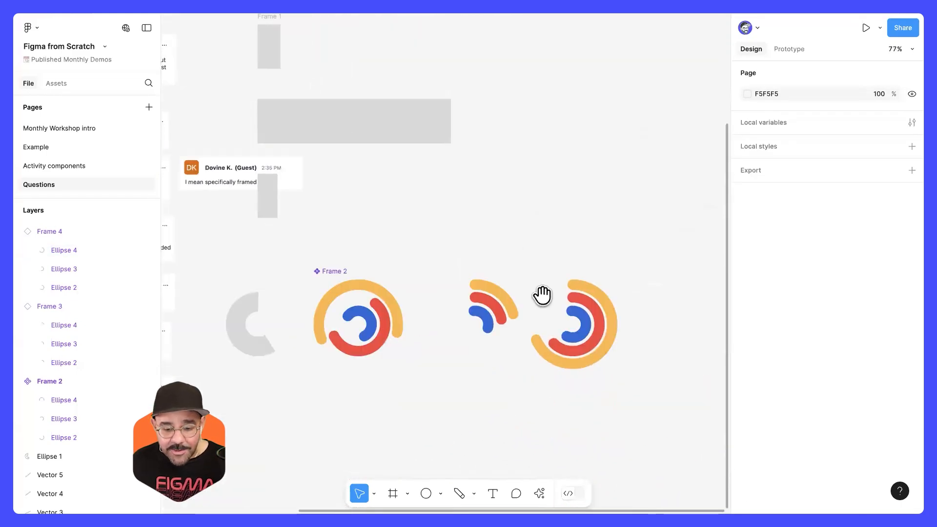
scroll(473, 255, up, 5)
scroll(475, 267, up, 1)
drag(529, 274, 472, 236)
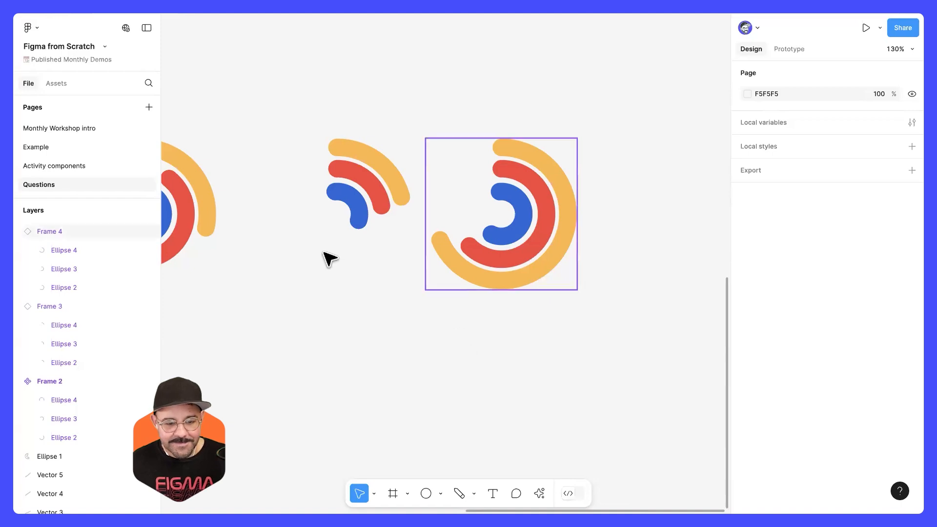
scroll(412, 326, left, 5)
scroll(412, 326, up, 2)
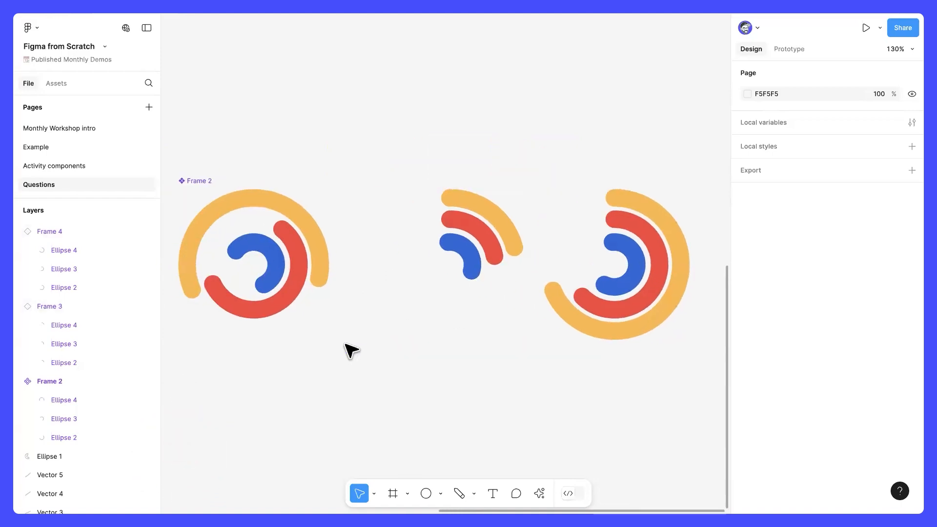